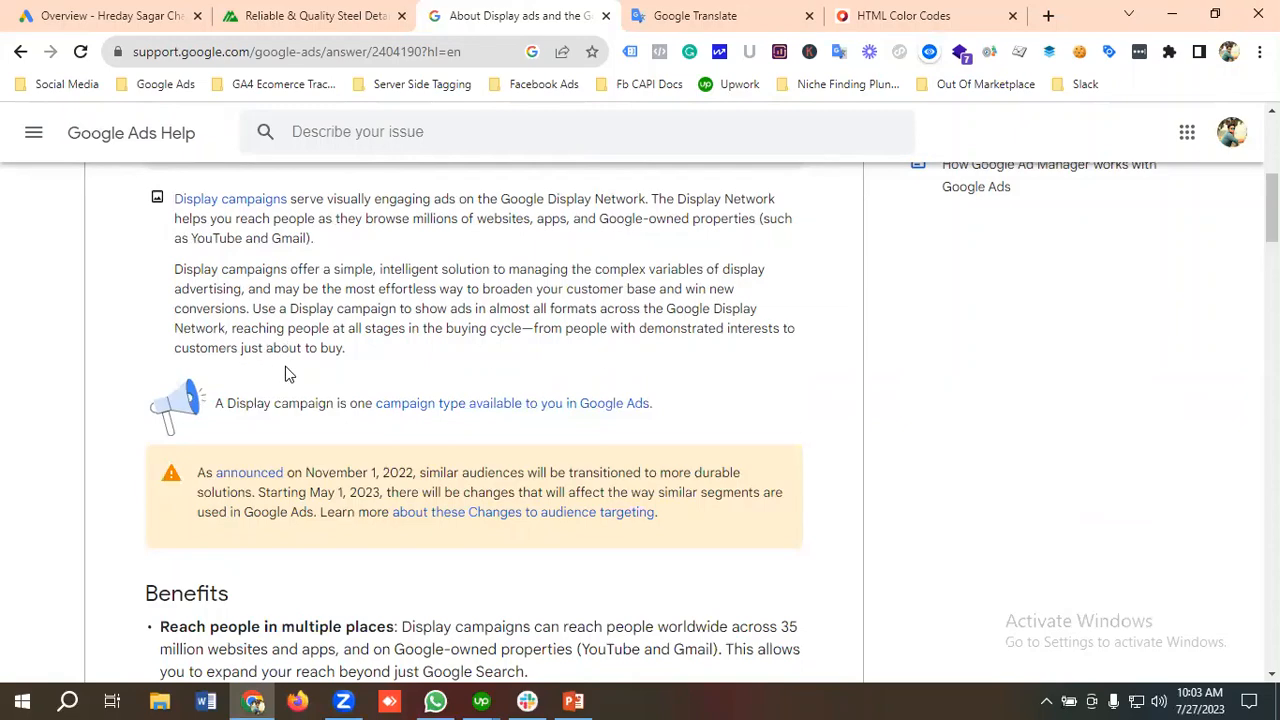
Step: Read the Benefits section of the Display ads help article, from reaching people in multiple places to Smarter, not harder
{"action": "scroll", "coordinate": [398, 369], "scroll_direction": "down", "scroll_amount": 3}
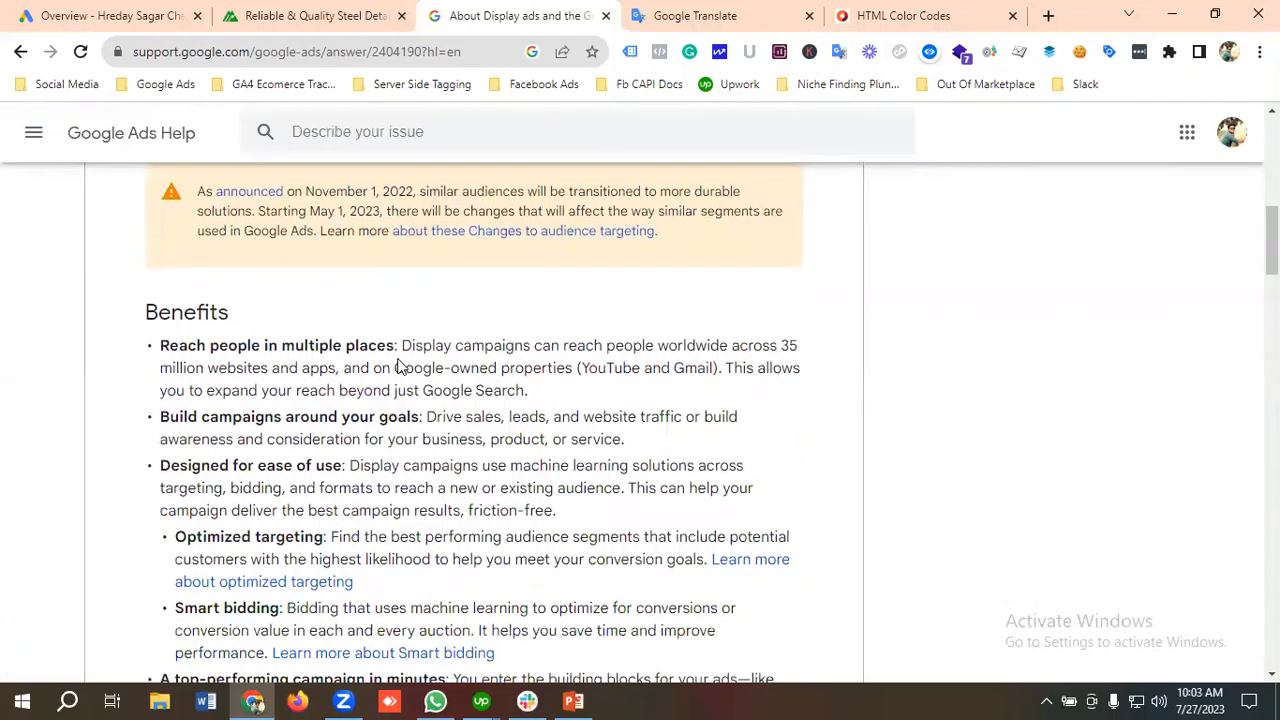
{"action": "scroll", "coordinate": [403, 386], "scroll_direction": "down", "scroll_amount": 1}
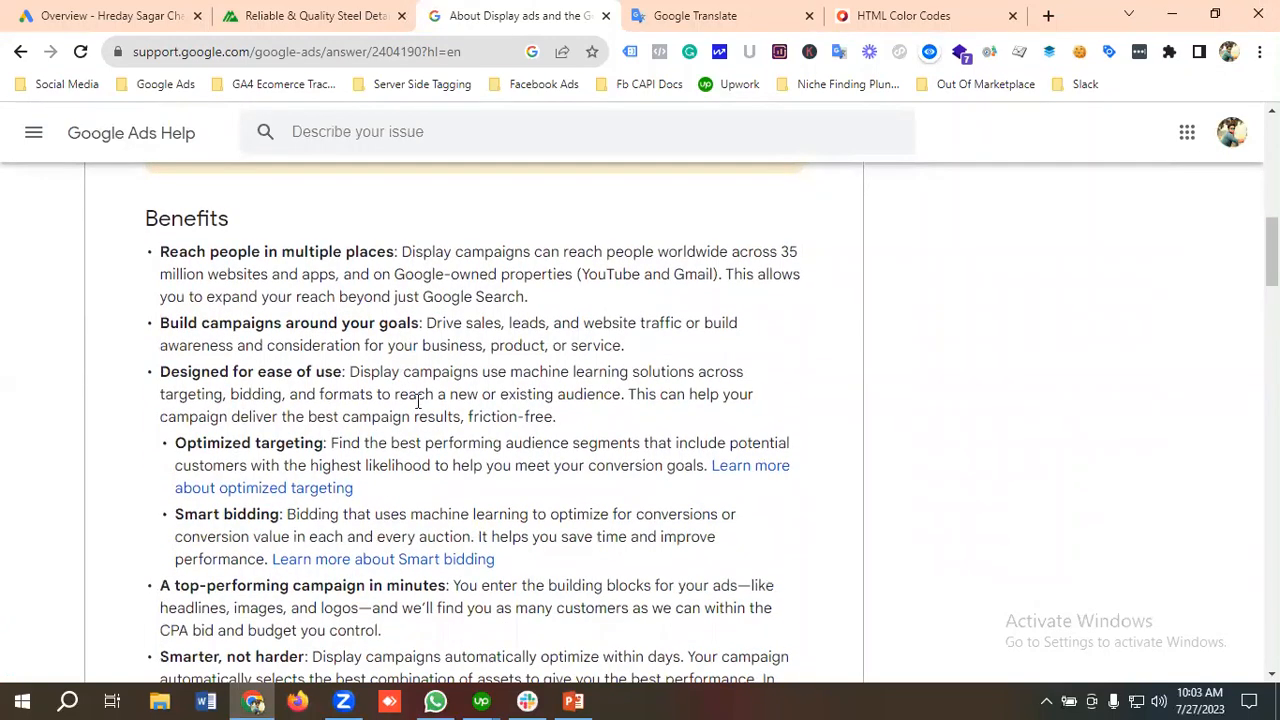
{"action": "scroll", "coordinate": [313, 392], "scroll_direction": "down", "scroll_amount": 2}
{"action": "scroll", "coordinate": [315, 390], "scroll_direction": "up", "scroll_amount": 1}
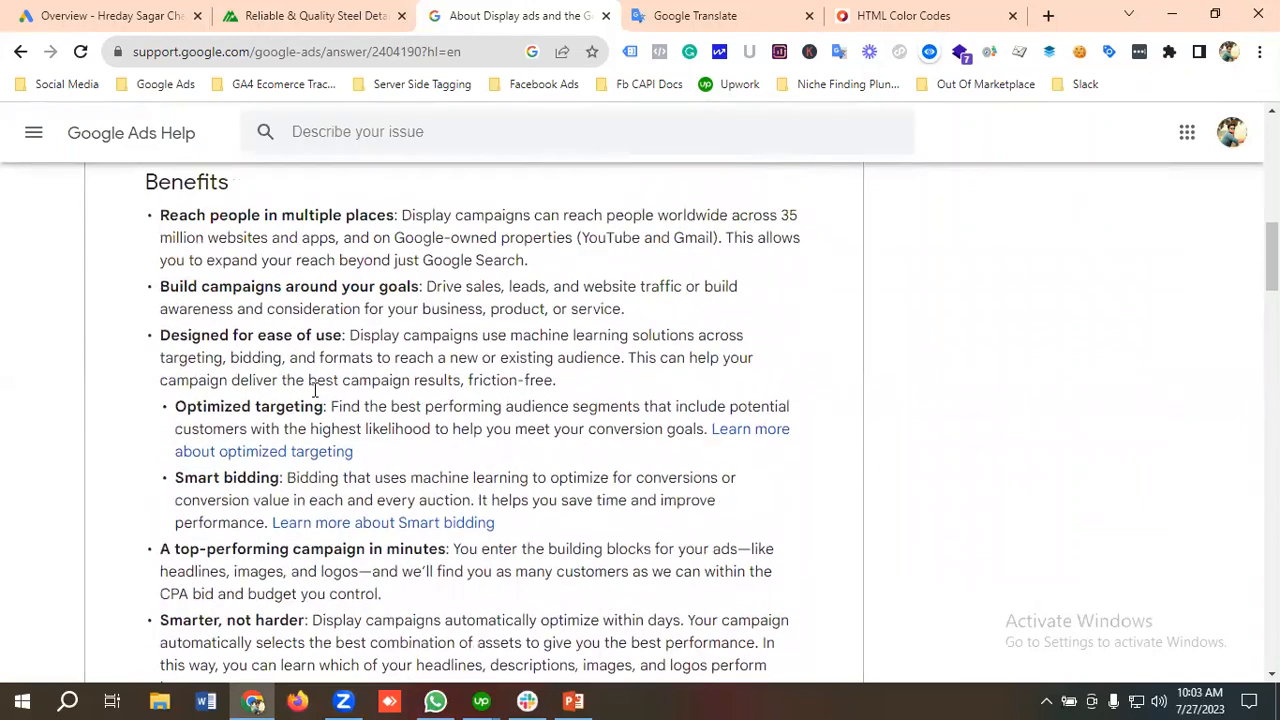
{"action": "scroll", "coordinate": [315, 392], "scroll_direction": "up", "scroll_amount": 1}
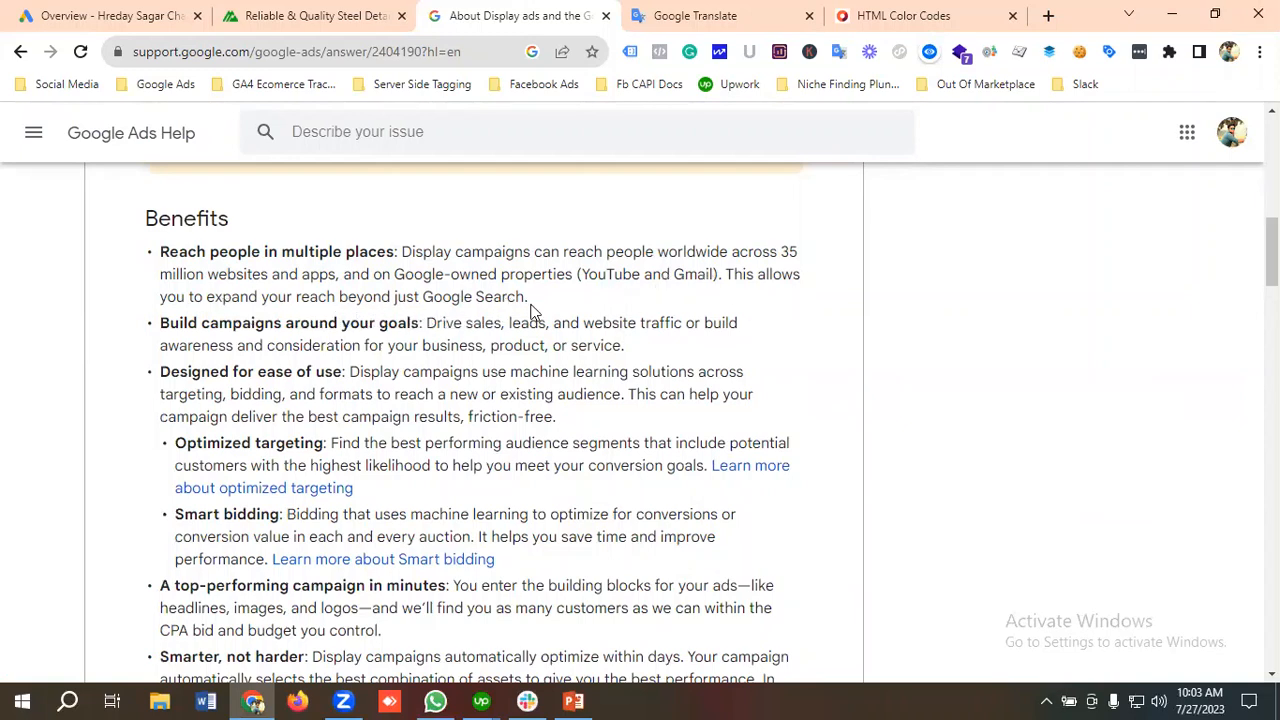
{"action": "scroll", "coordinate": [360, 322], "scroll_direction": "down", "scroll_amount": 1}
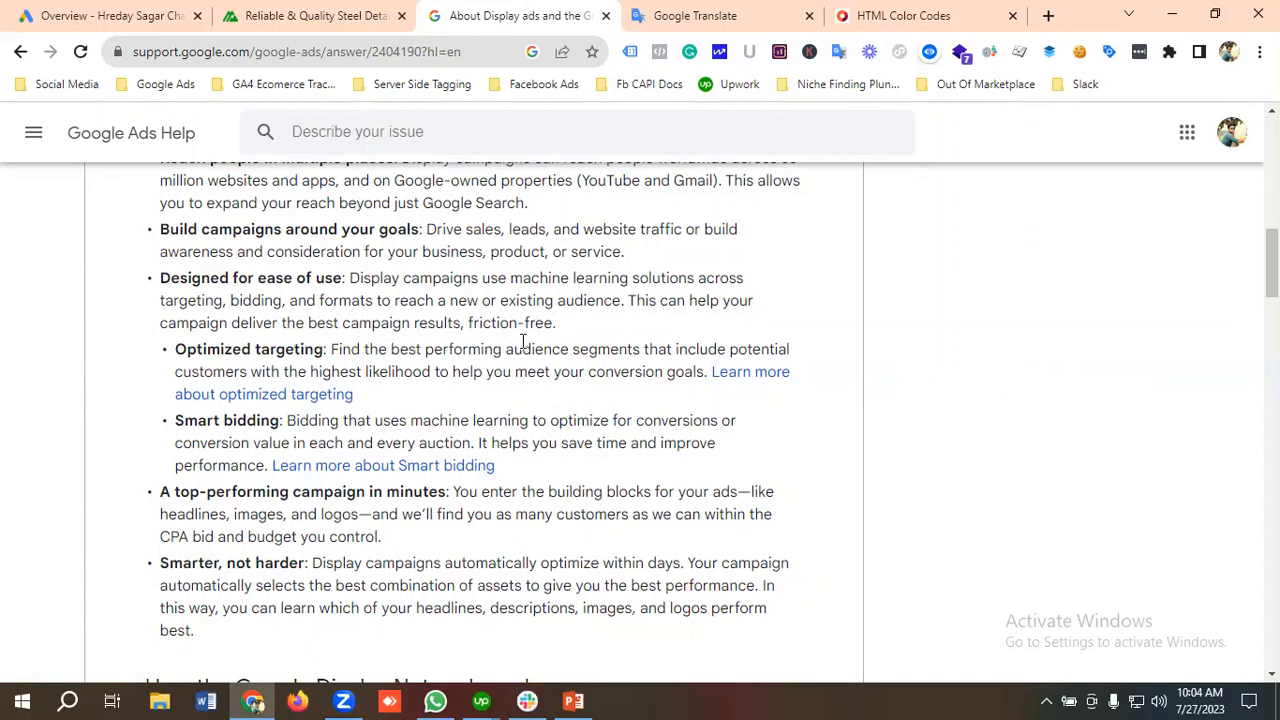
{"action": "scroll", "coordinate": [410, 320], "scroll_direction": "down", "scroll_amount": 1}
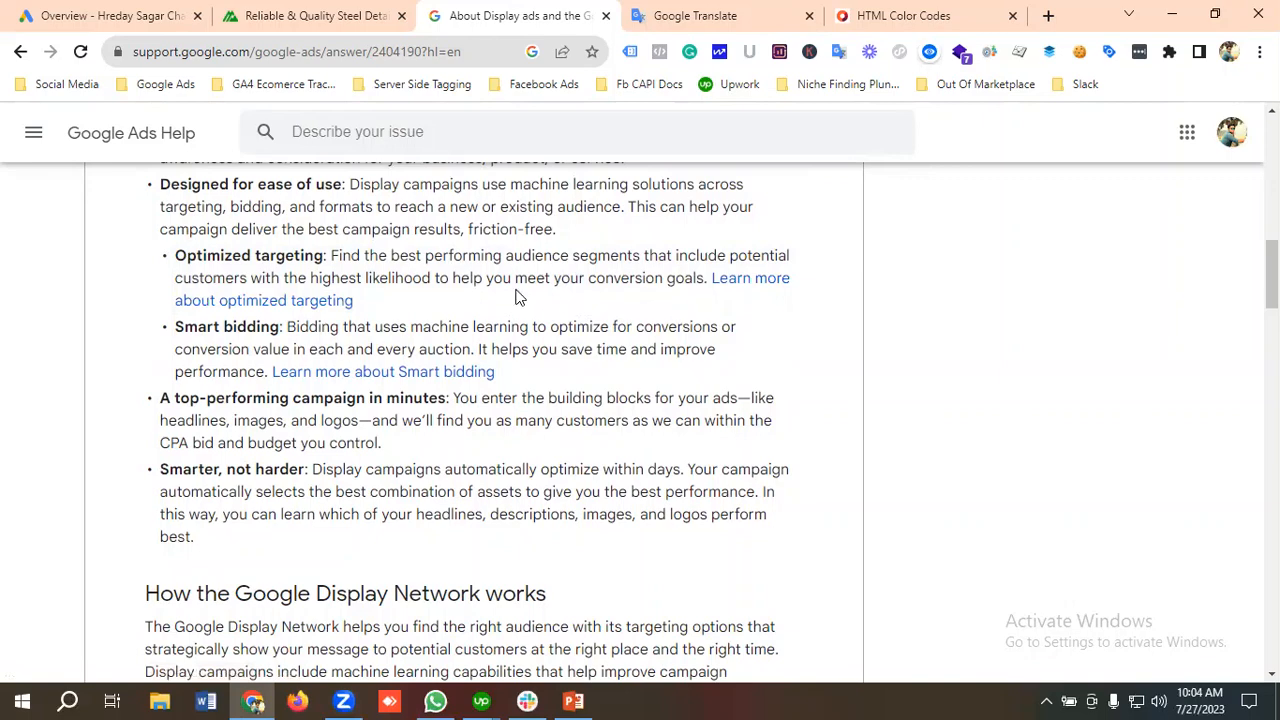
{"action": "scroll", "coordinate": [260, 322], "scroll_direction": "down", "scroll_amount": 1}
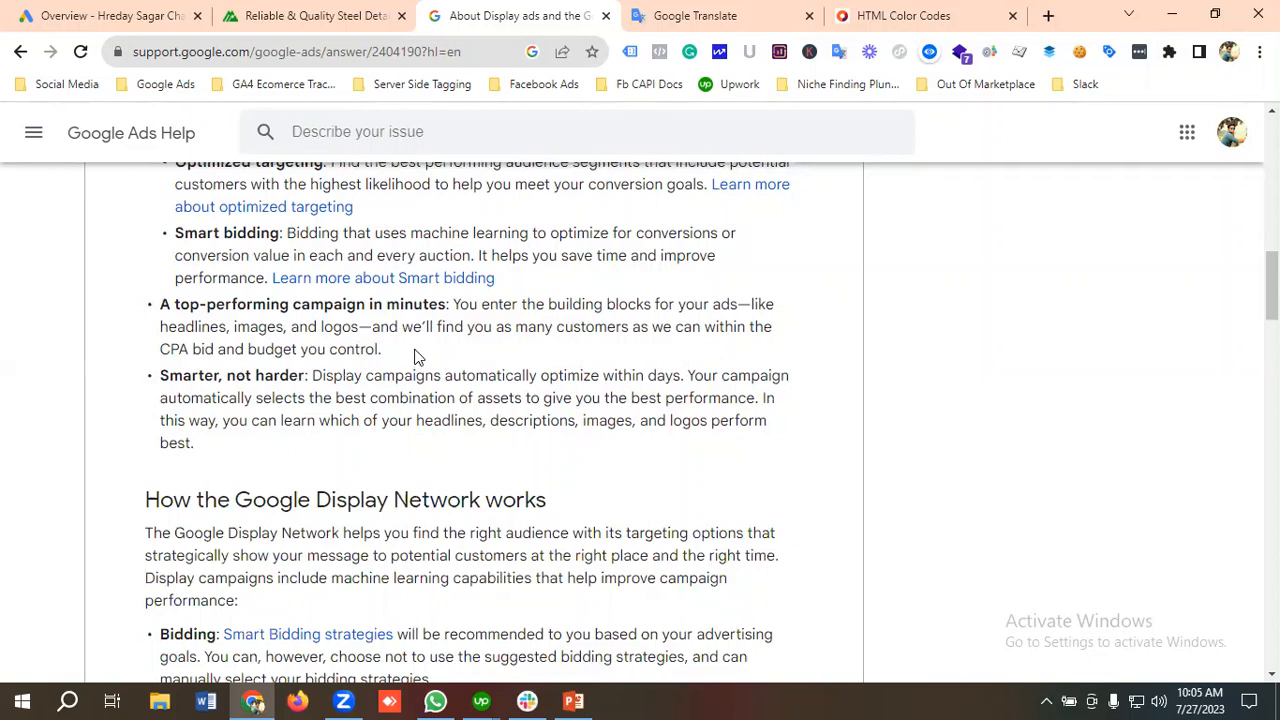
{"action": "scroll", "coordinate": [418, 357], "scroll_direction": "down", "scroll_amount": 2}
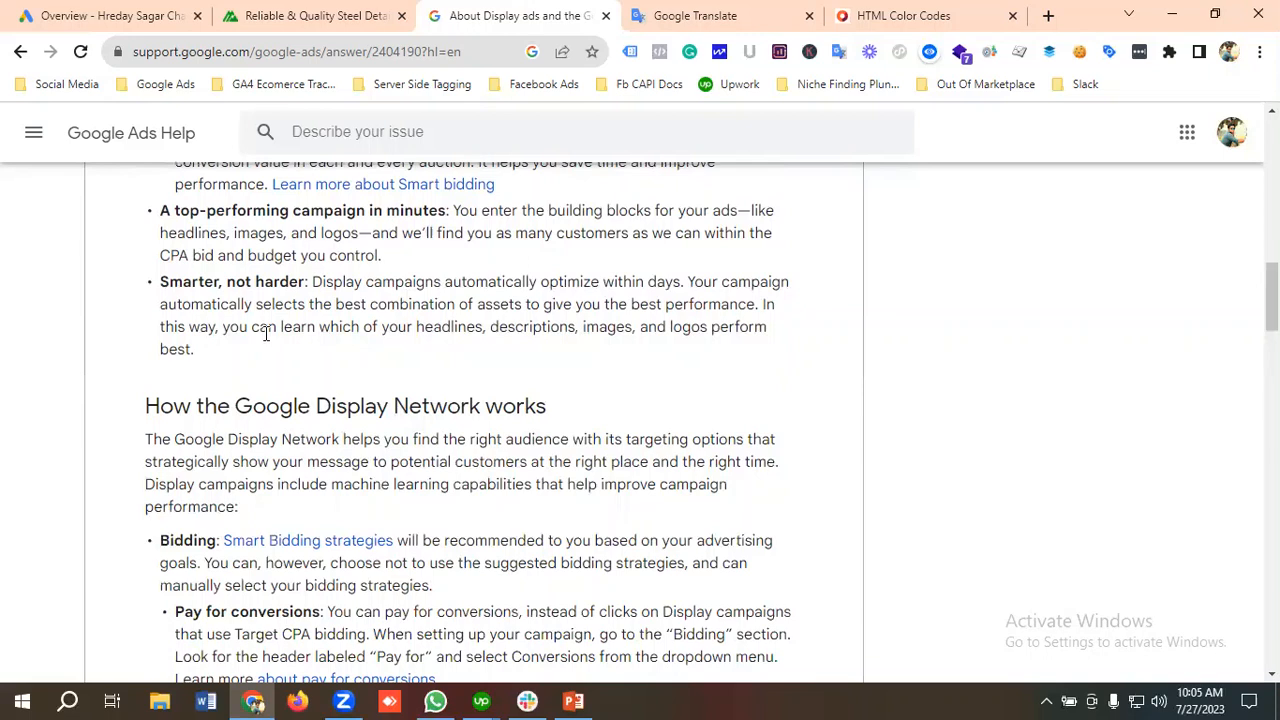
Step: Read how the Google Display Network works, covering bidding, creatives, targeting and the campaign optimization tip
{"action": "scroll", "coordinate": [266, 334], "scroll_direction": "down", "scroll_amount": 1}
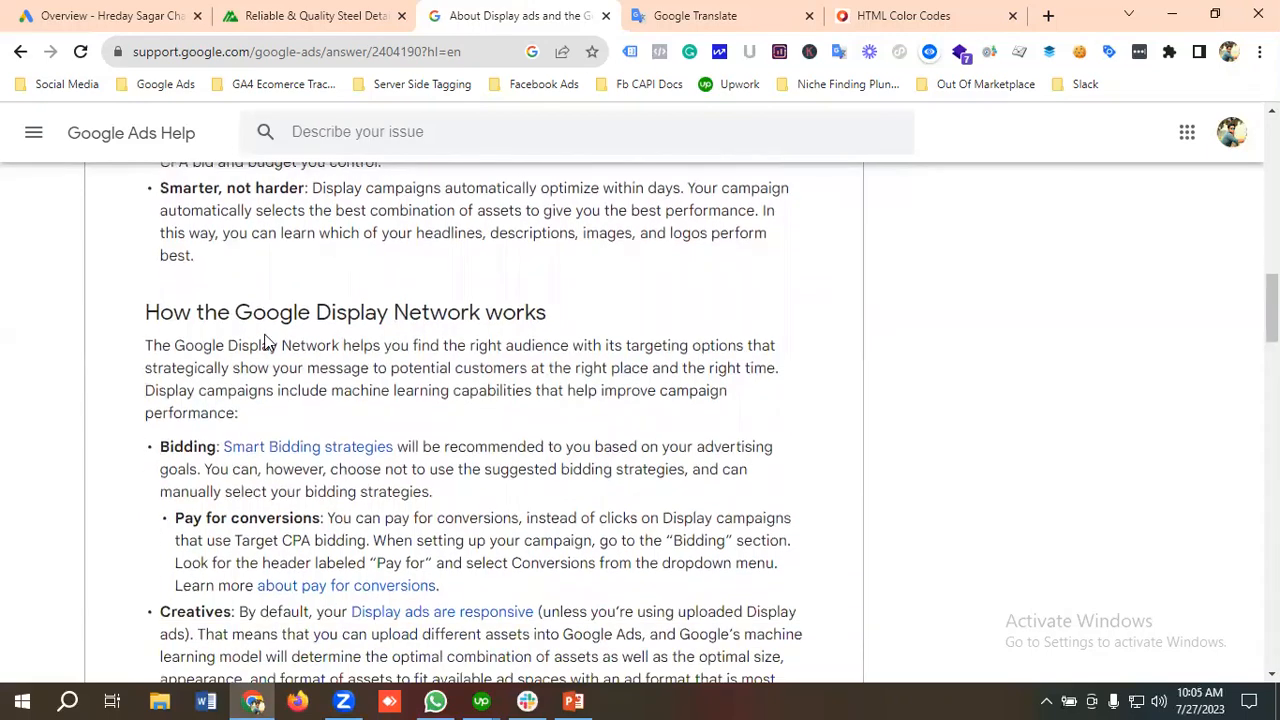
{"action": "scroll", "coordinate": [266, 334], "scroll_direction": "down", "scroll_amount": 1}
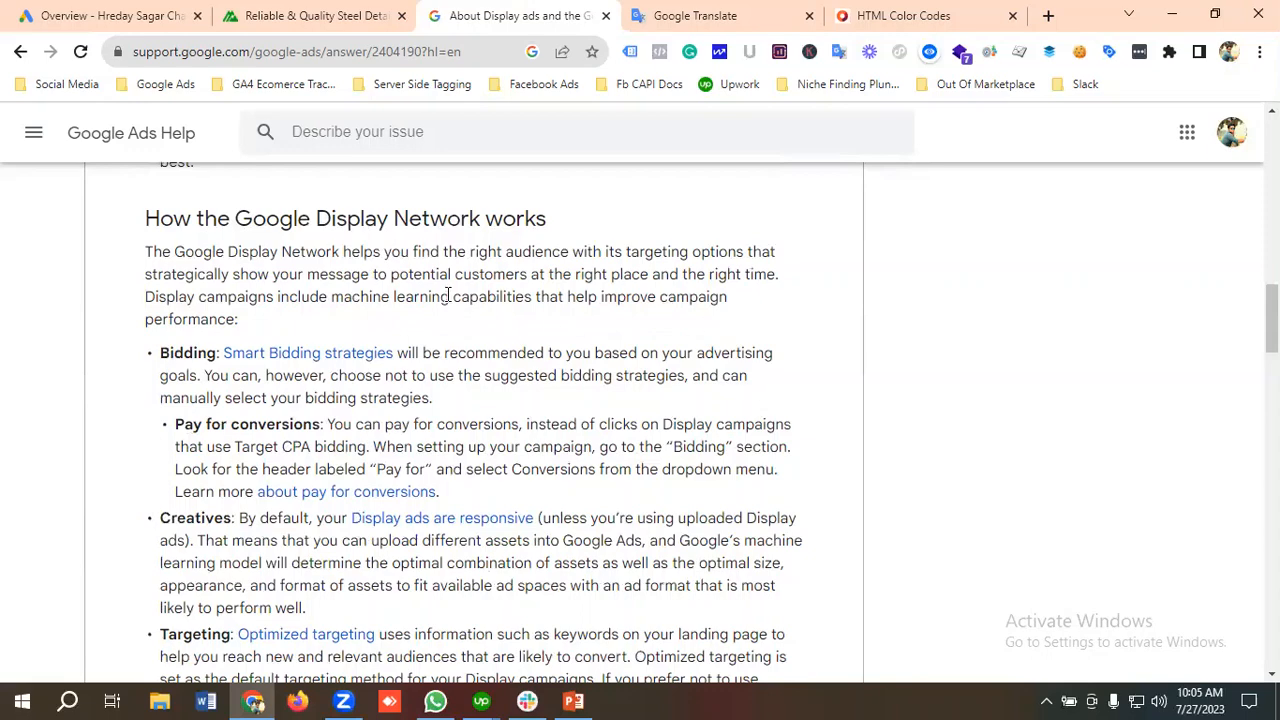
{"action": "scroll", "coordinate": [447, 295], "scroll_direction": "down", "scroll_amount": 1}
{"action": "scroll", "coordinate": [250, 330], "scroll_direction": "down", "scroll_amount": 2}
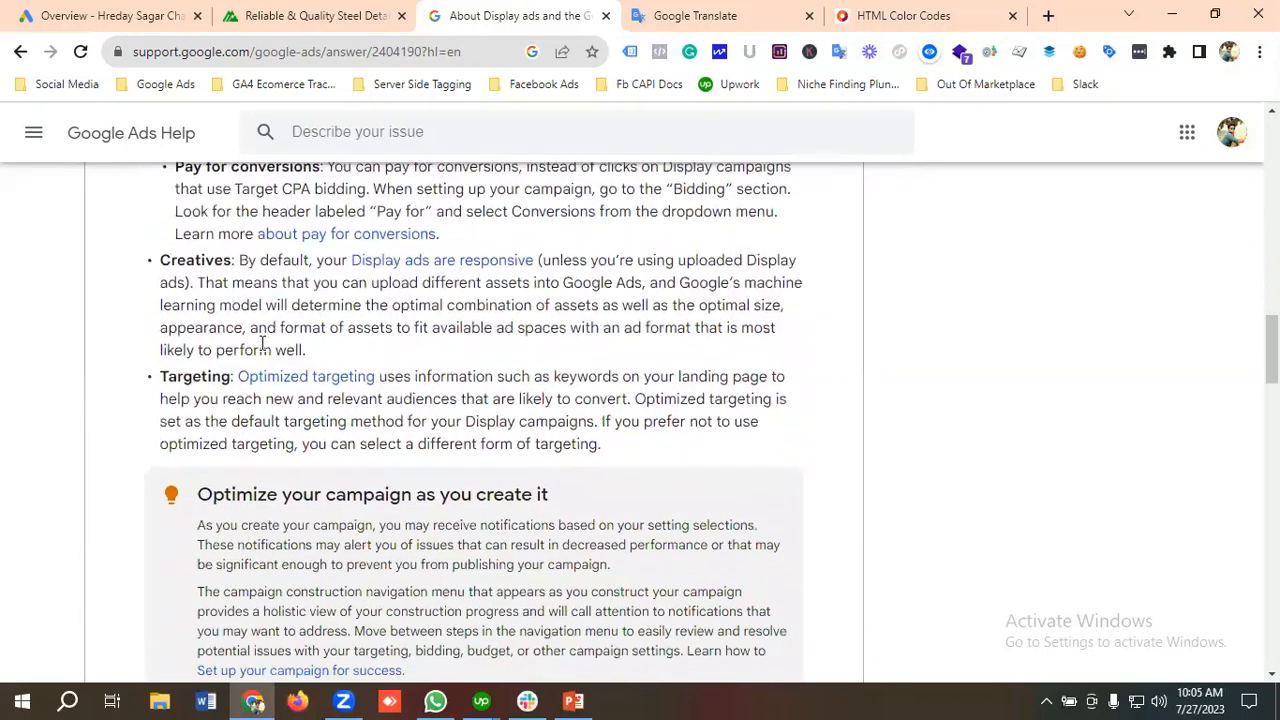
{"action": "scroll", "coordinate": [225, 325], "scroll_direction": "down", "scroll_amount": 2}
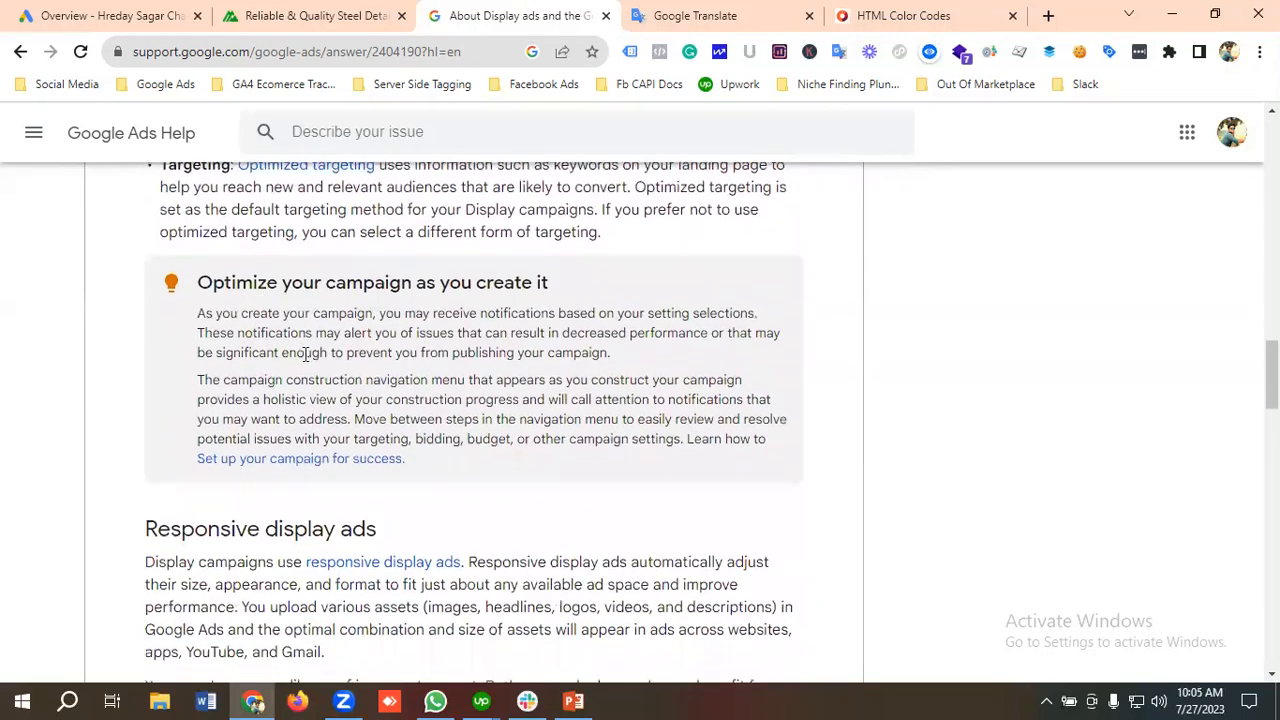
Step: Examine the Responsive display ads section and its paragraph on uploading assets
{"action": "scroll", "coordinate": [290, 355], "scroll_direction": "down", "scroll_amount": 3}
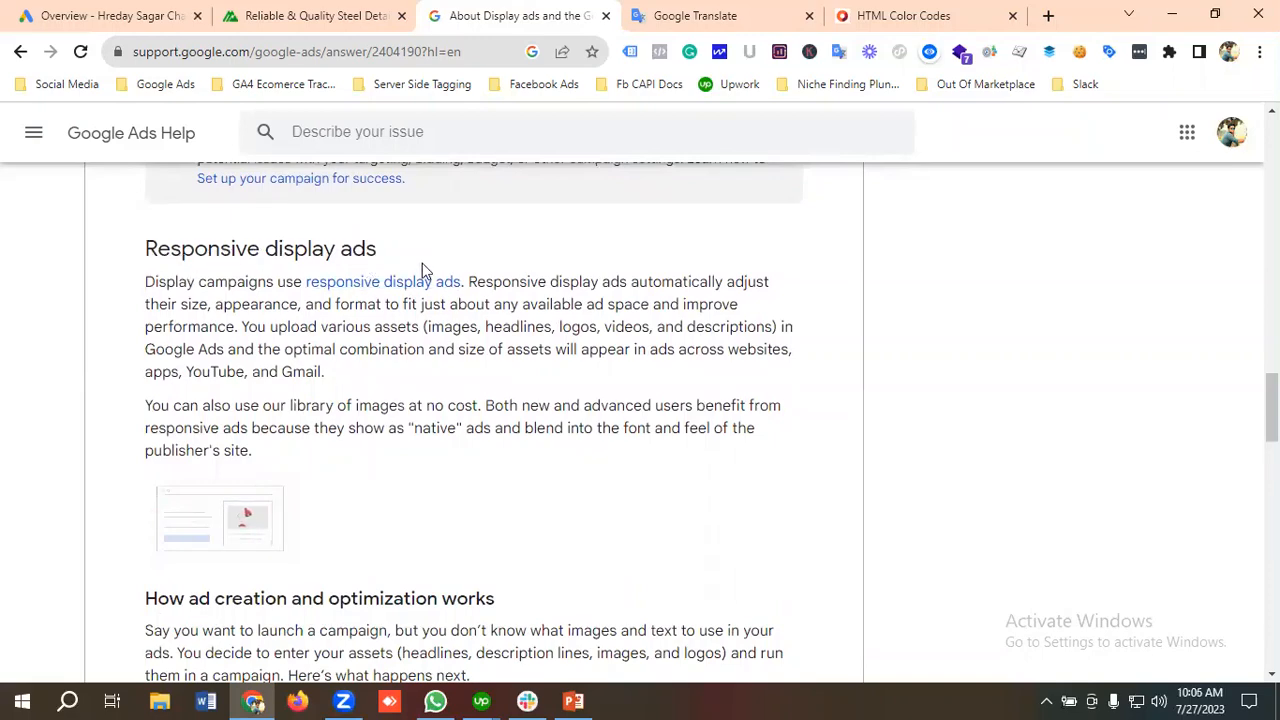
{"action": "scroll", "coordinate": [422, 263], "scroll_direction": "down", "scroll_amount": 1}
{"action": "scroll", "coordinate": [426, 277], "scroll_direction": "up", "scroll_amount": 1}
{"action": "triple_click", "coordinate": [787, 341]}
{"action": "left_click", "coordinate": [307, 377]}
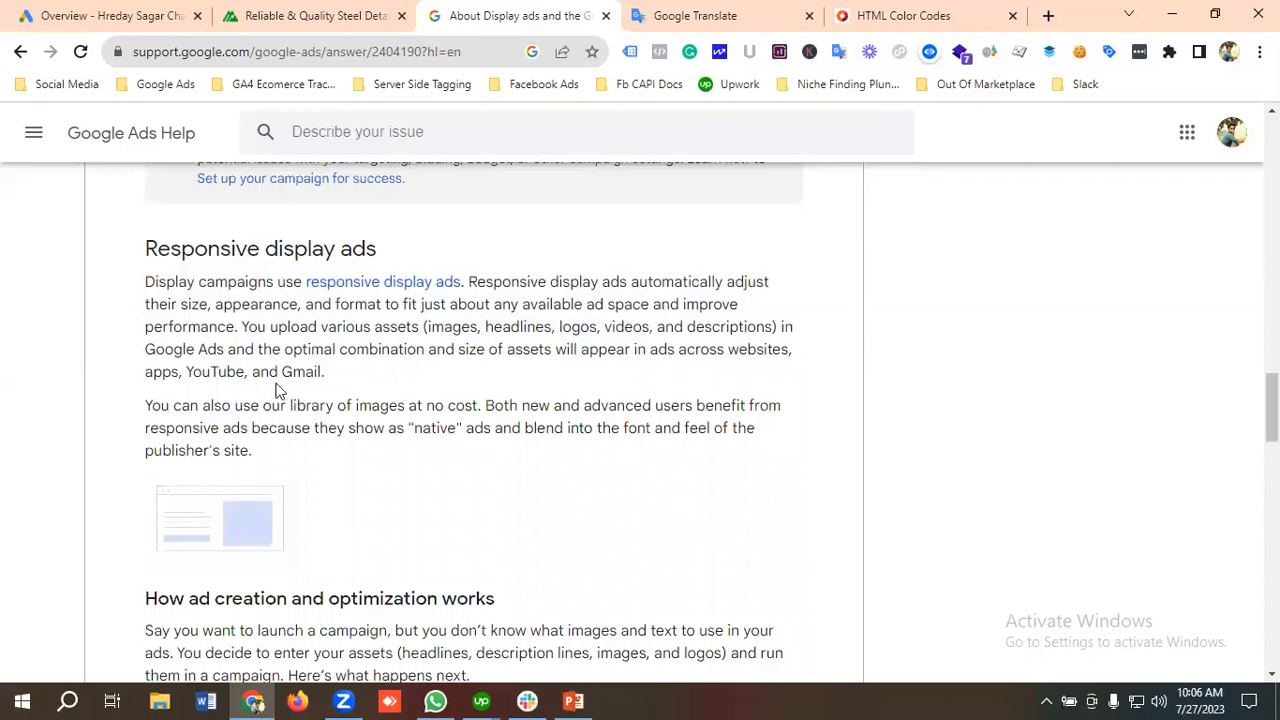
Step: Skim the sections on ad creation and optimization, other Display ad types, performance data, planning ahead and deep linking
{"action": "scroll", "coordinate": [369, 373], "scroll_direction": "down", "scroll_amount": 4}
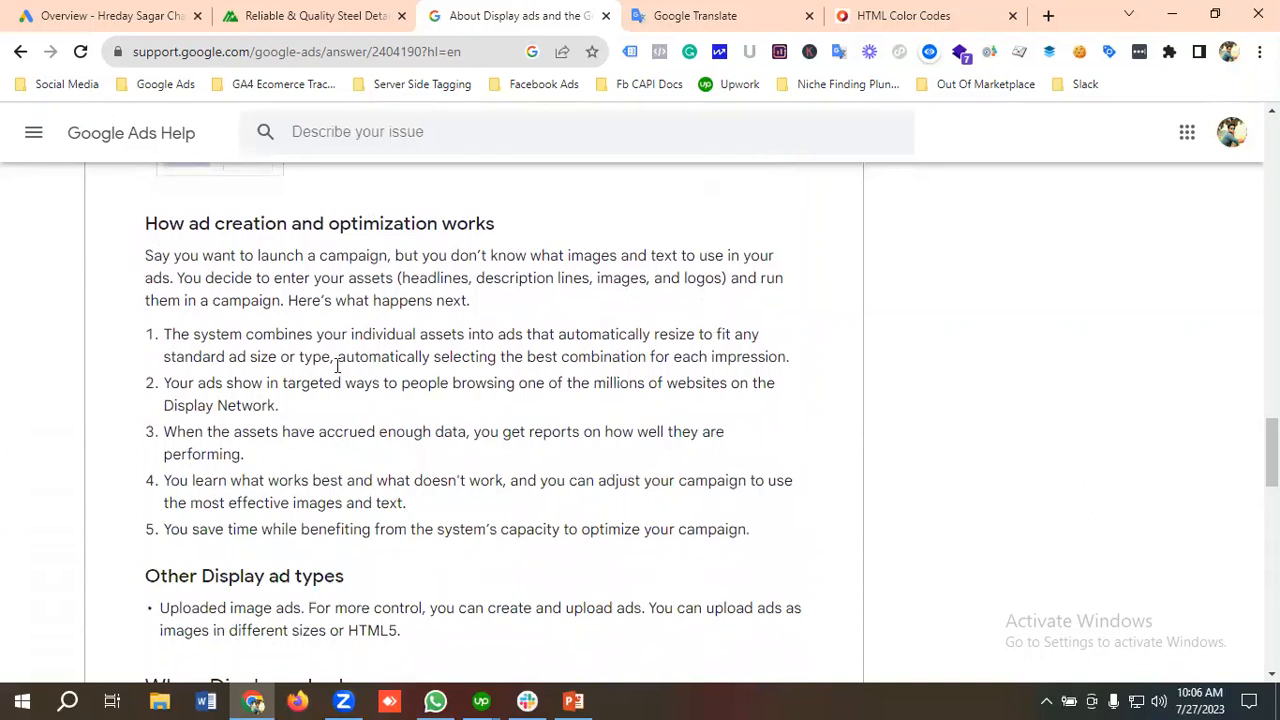
{"action": "scroll", "coordinate": [337, 366], "scroll_direction": "up", "scroll_amount": 1}
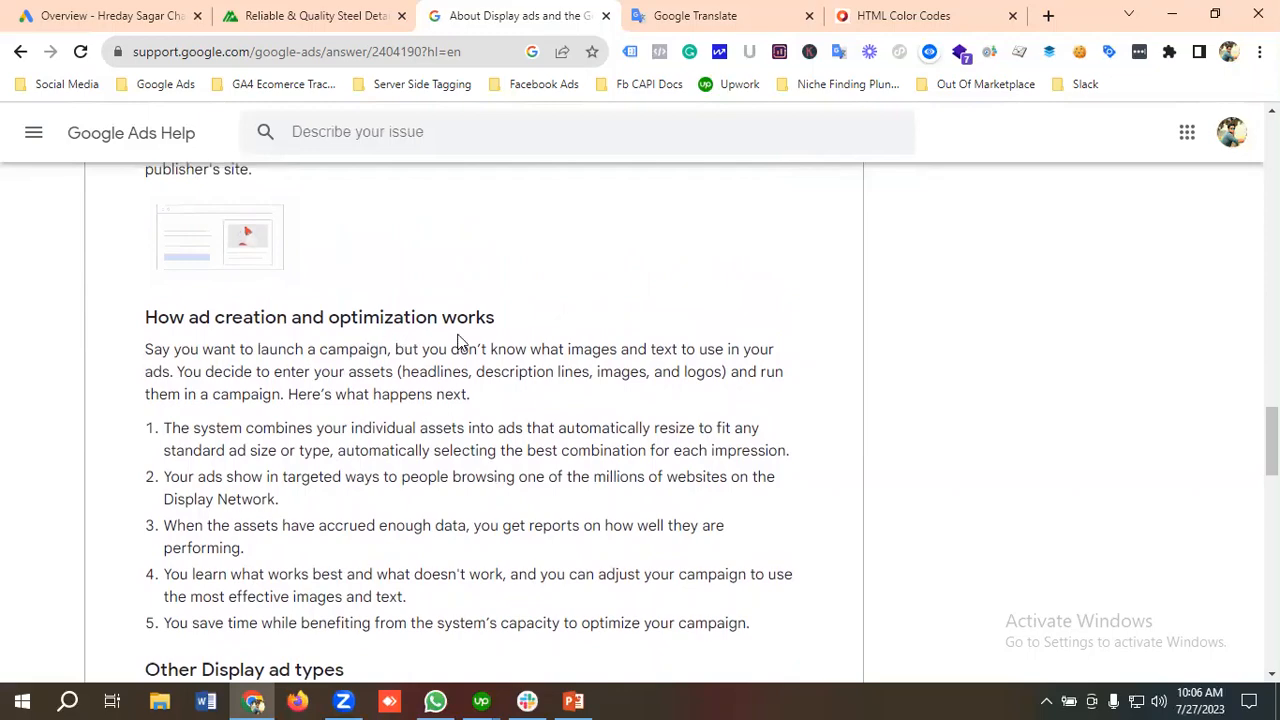
{"action": "scroll", "coordinate": [350, 338], "scroll_direction": "down", "scroll_amount": 2}
{"action": "scroll", "coordinate": [267, 333], "scroll_direction": "down", "scroll_amount": 2}
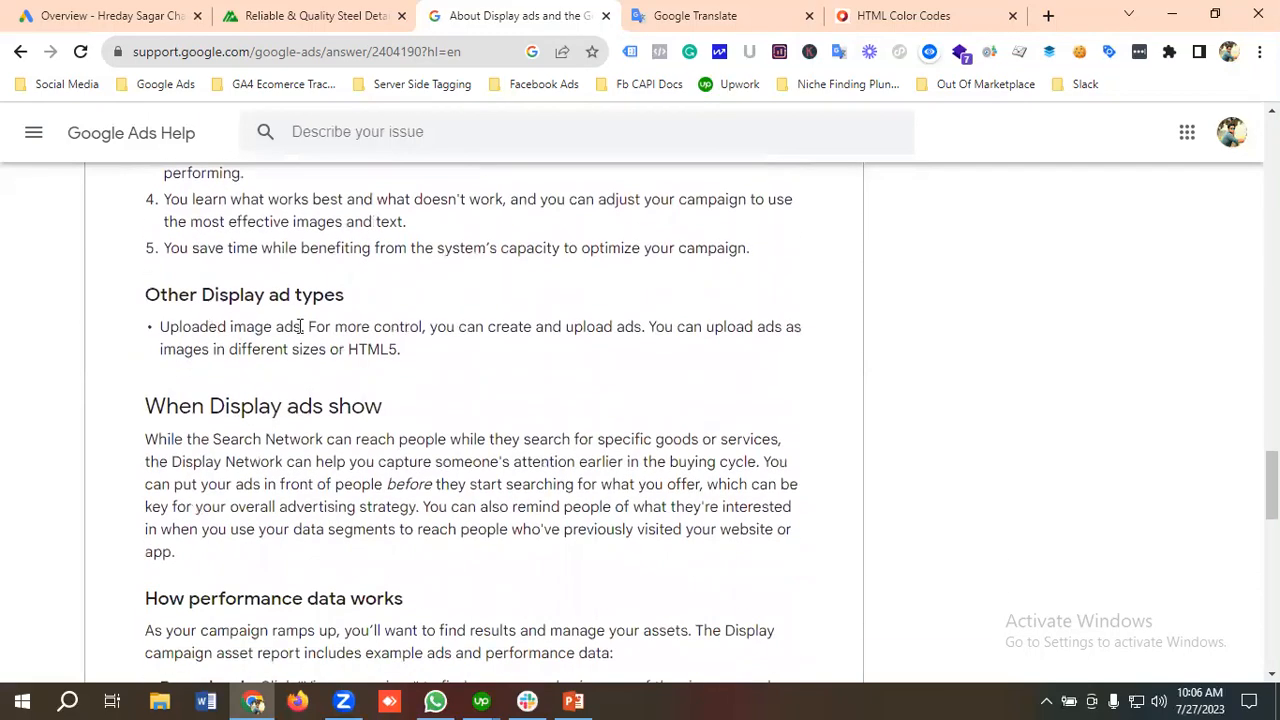
{"action": "scroll", "coordinate": [412, 330], "scroll_direction": "down", "scroll_amount": 4}
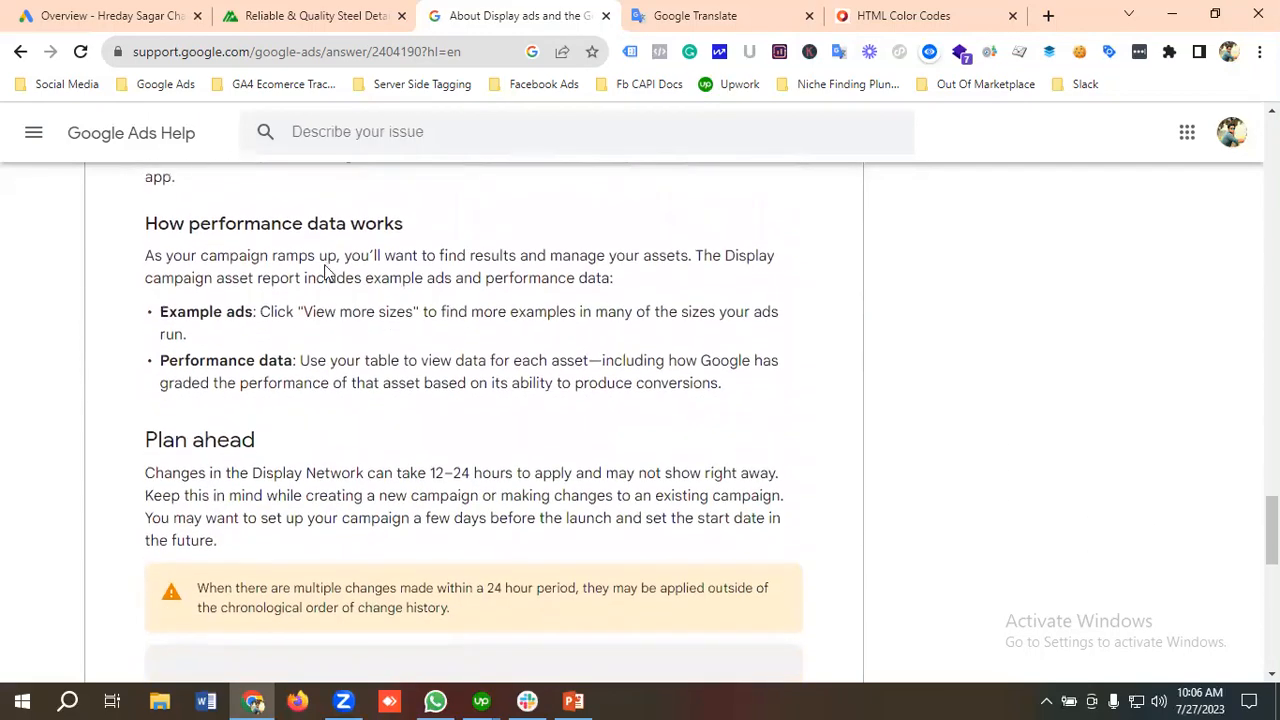
{"action": "scroll", "coordinate": [300, 320], "scroll_direction": "down", "scroll_amount": 5}
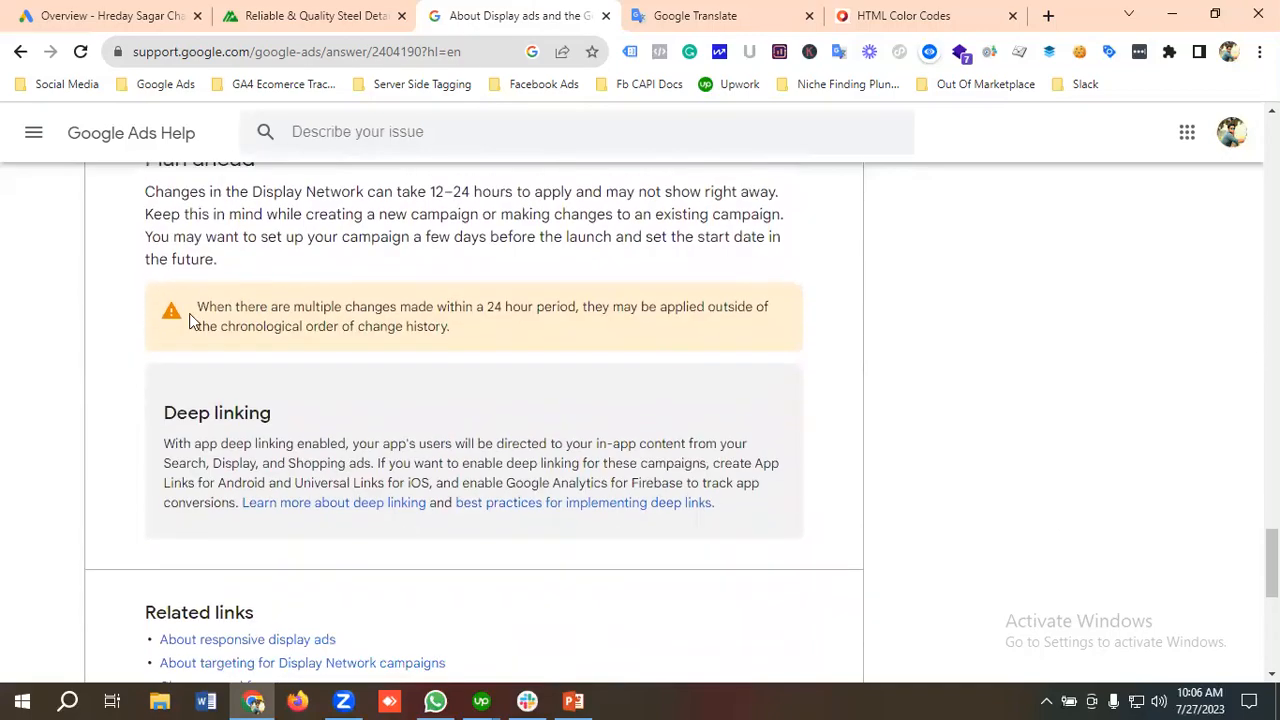
Step: Return to the beginning of the Display ads article and highlight its web address
{"action": "scroll", "coordinate": [410, 350], "scroll_direction": "up", "scroll_amount": 15}
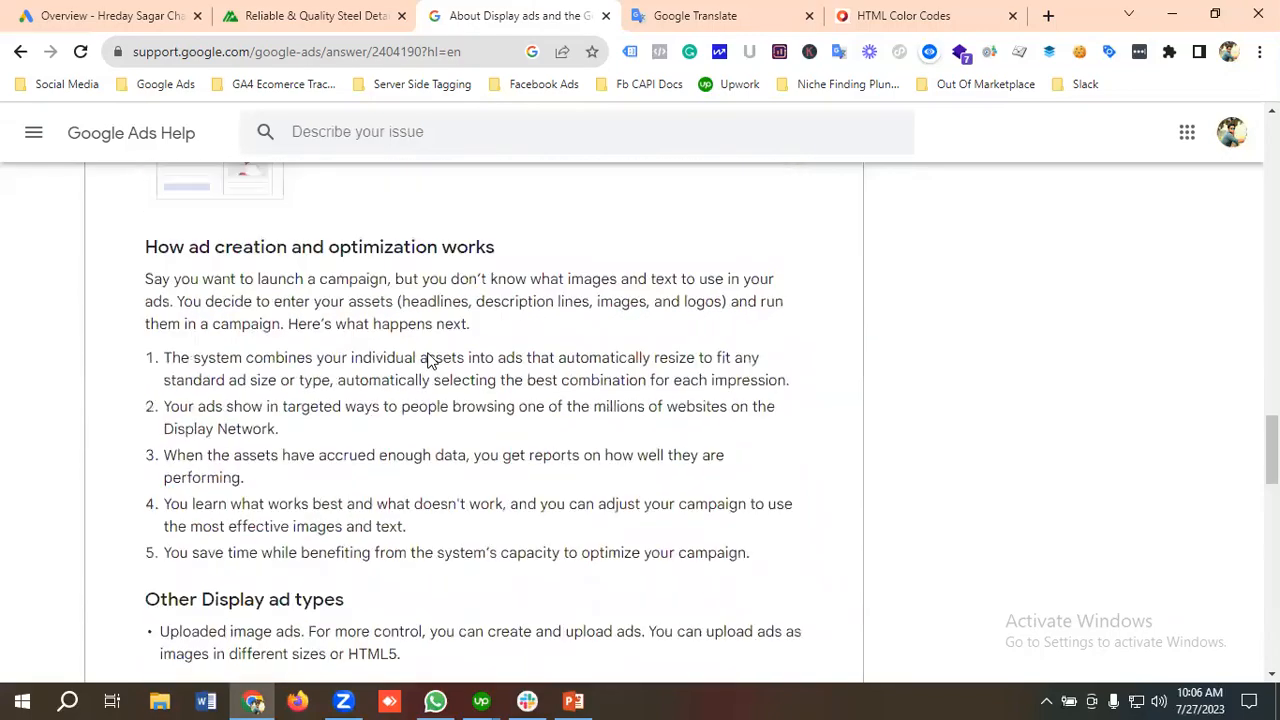
{"action": "scroll", "coordinate": [428, 360], "scroll_direction": "up", "scroll_amount": 15}
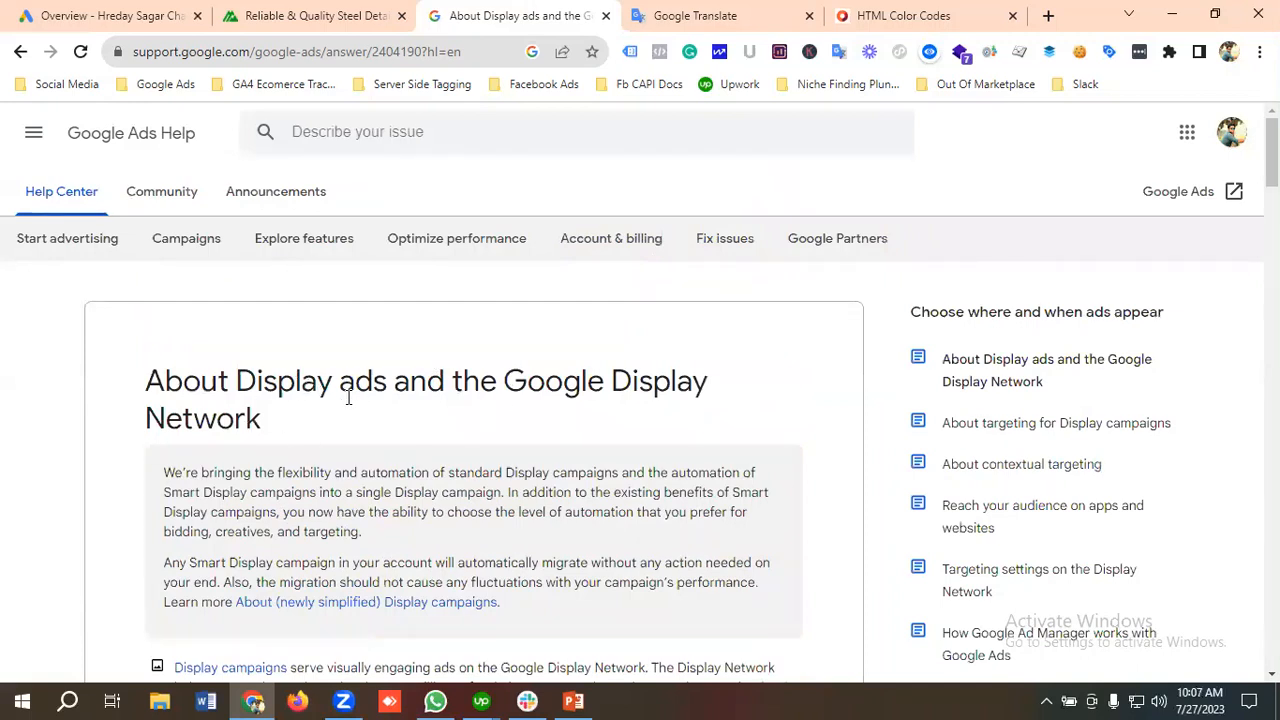
{"action": "scroll", "coordinate": [350, 405], "scroll_direction": "down", "scroll_amount": 1}
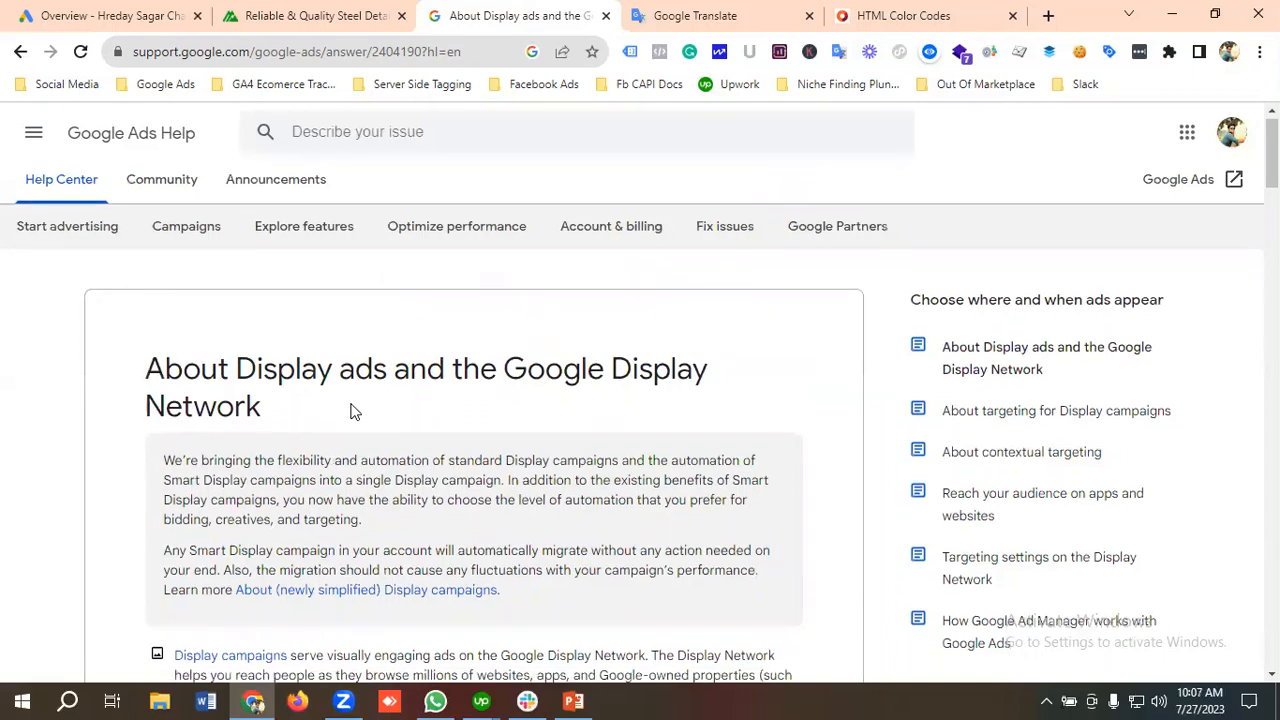
{"action": "scroll", "coordinate": [283, 137], "scroll_direction": "up", "scroll_amount": 1}
{"action": "left_click", "coordinate": [263, 52]}
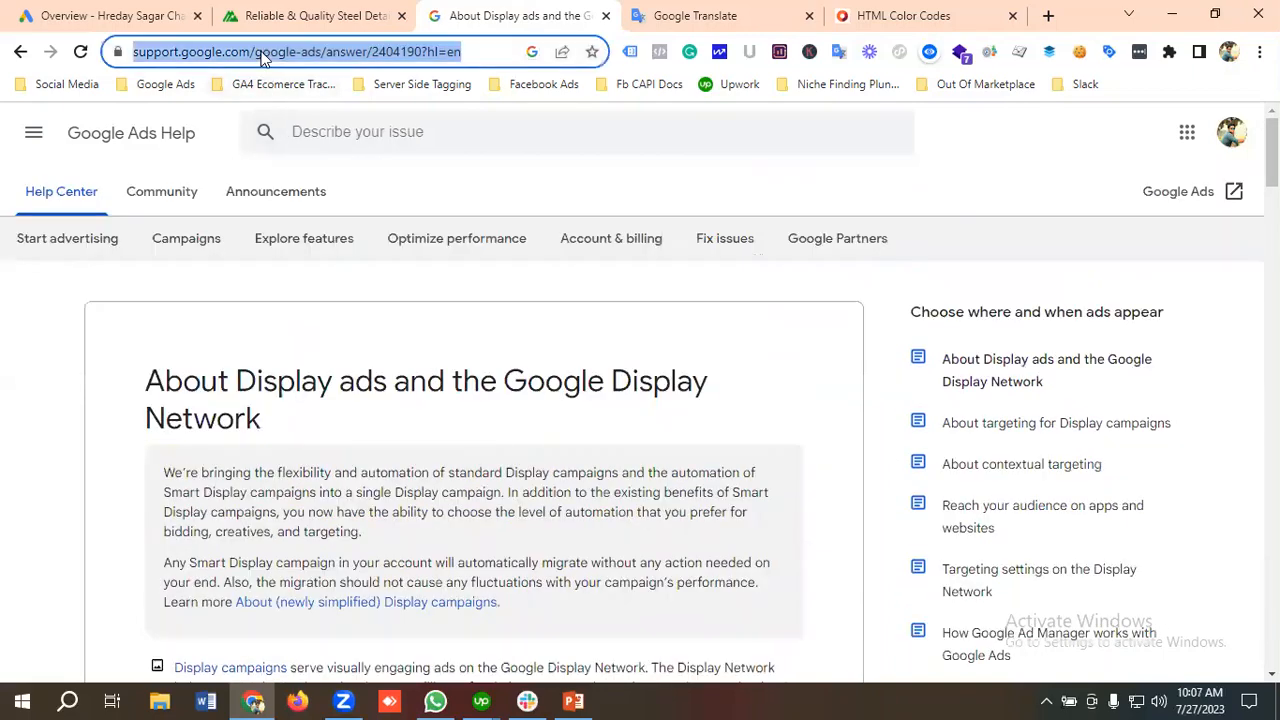
{"action": "left_click", "coordinate": [352, 363]}
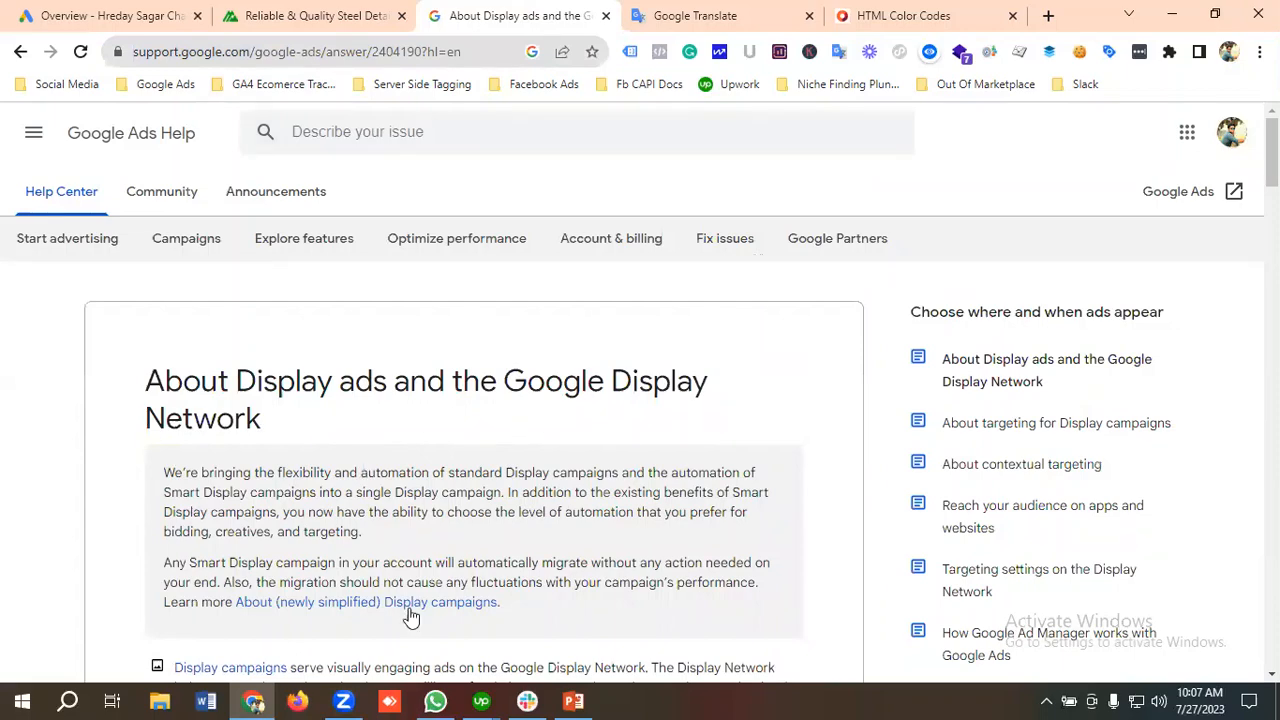
Step: Switch to the Maestro Steel Detailing website and look over the homepage's headline and services introduction
{"action": "left_click", "coordinate": [295, 14]}
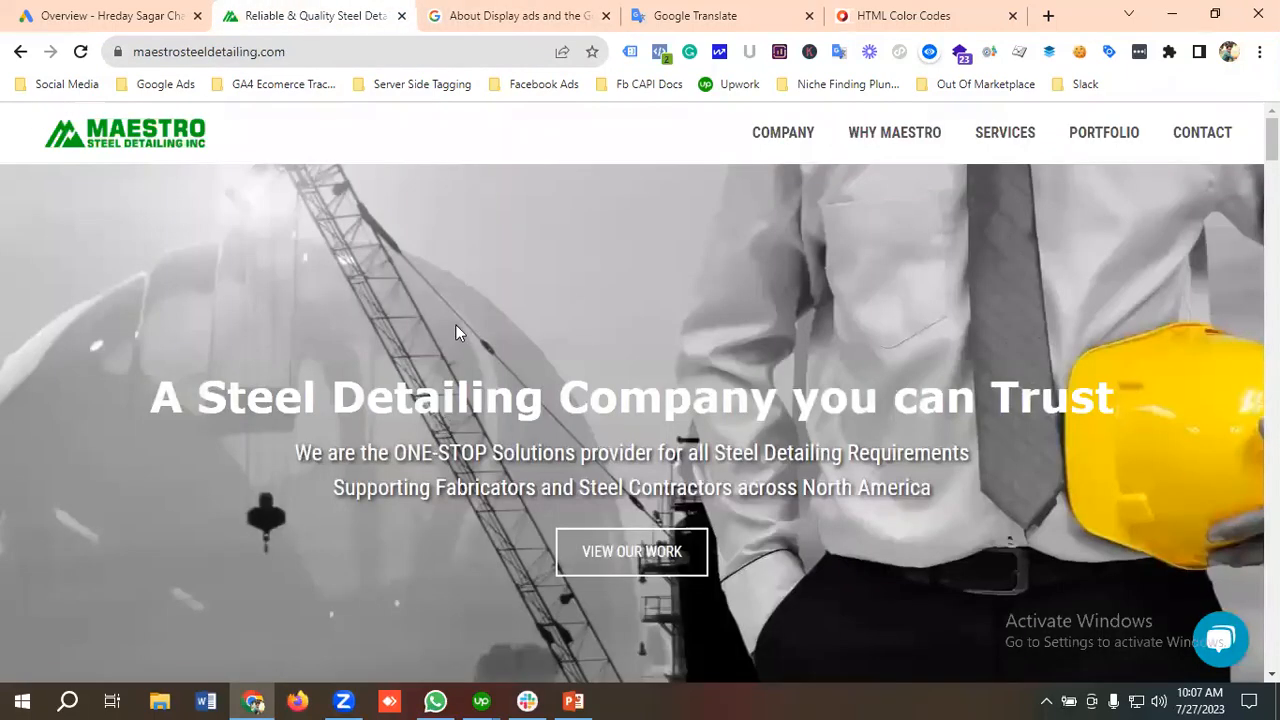
{"action": "scroll", "coordinate": [464, 350], "scroll_direction": "down", "scroll_amount": 2}
{"action": "scroll", "coordinate": [478, 397], "scroll_direction": "up", "scroll_amount": 2}
{"action": "scroll", "coordinate": [416, 478], "scroll_direction": "down", "scroll_amount": 5}
{"action": "scroll", "coordinate": [416, 478], "scroll_direction": "down", "scroll_amount": 6}
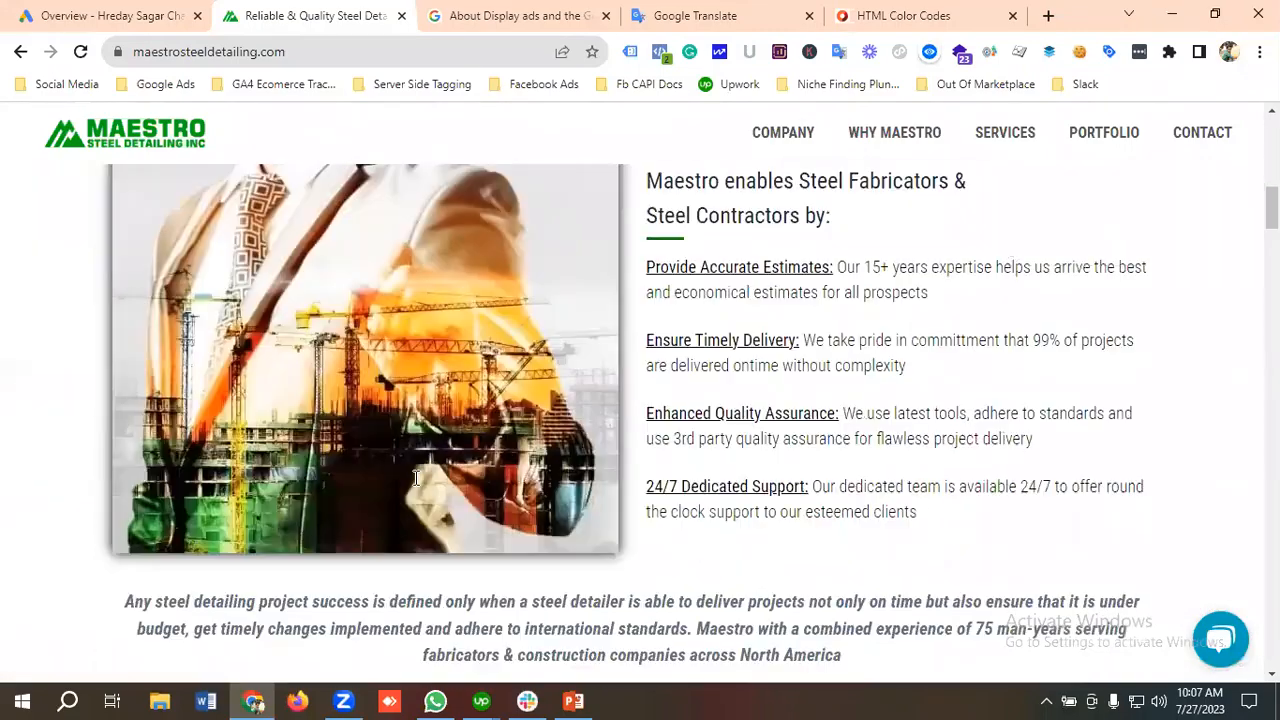
{"action": "scroll", "coordinate": [416, 478], "scroll_direction": "up", "scroll_amount": 11}
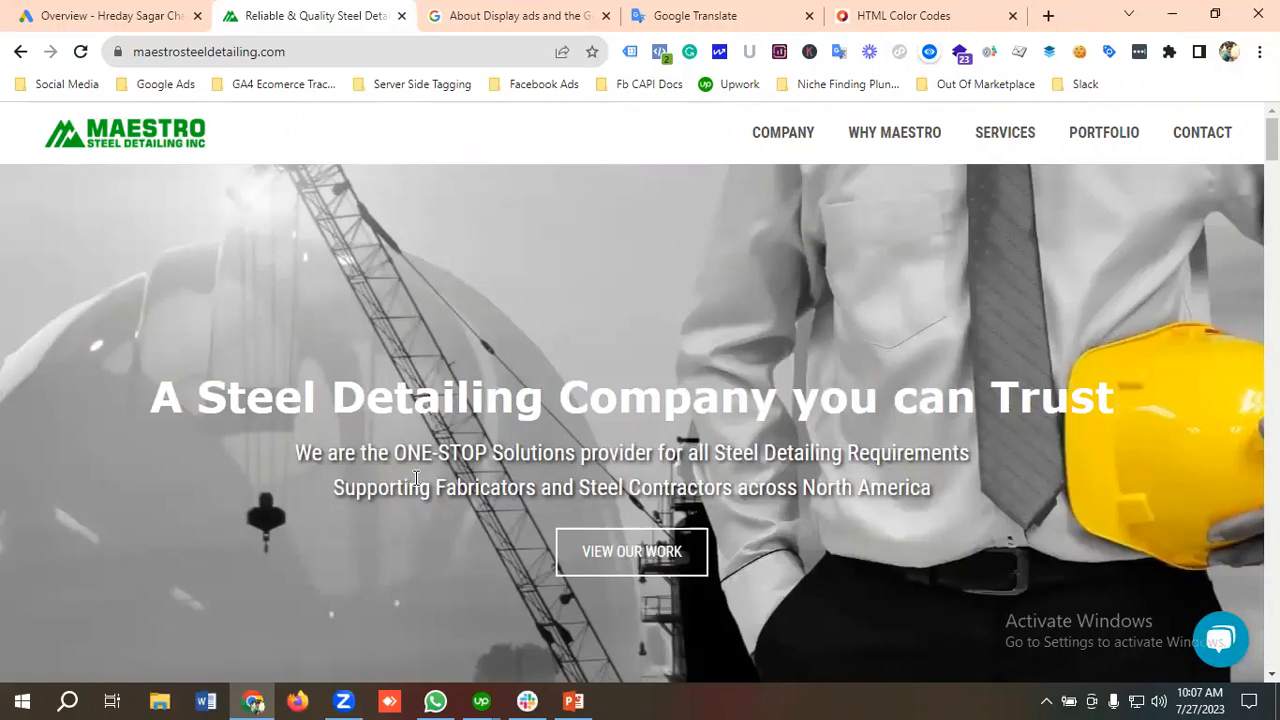
Step: Switch to the Google Ads account and open its Conversions summary
{"action": "left_click", "coordinate": [140, 8]}
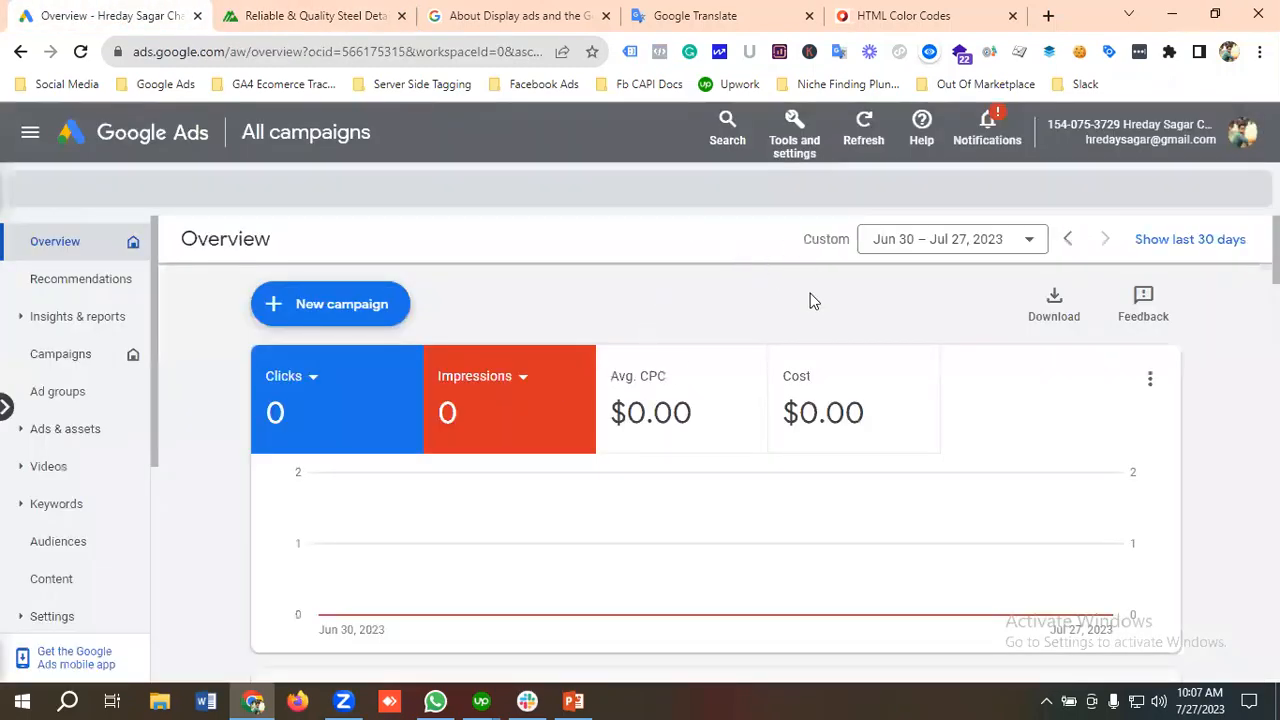
{"action": "left_click", "coordinate": [797, 127]}
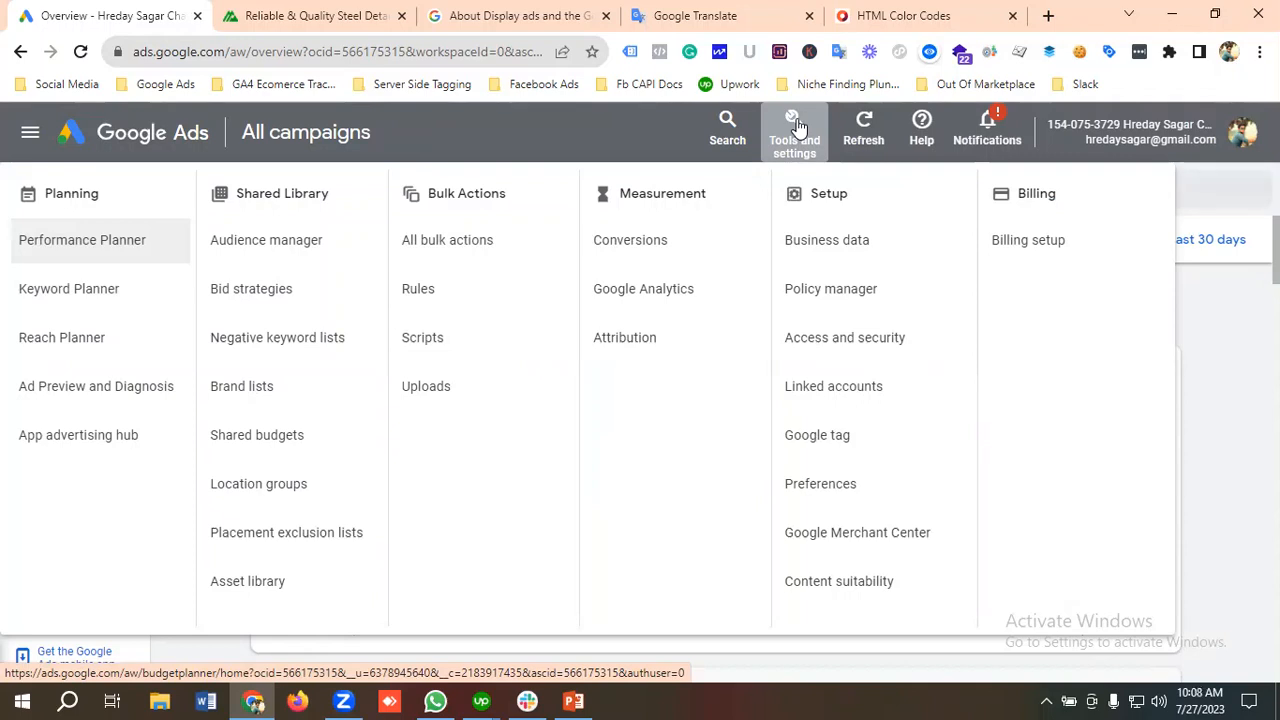
{"action": "left_click", "coordinate": [648, 251]}
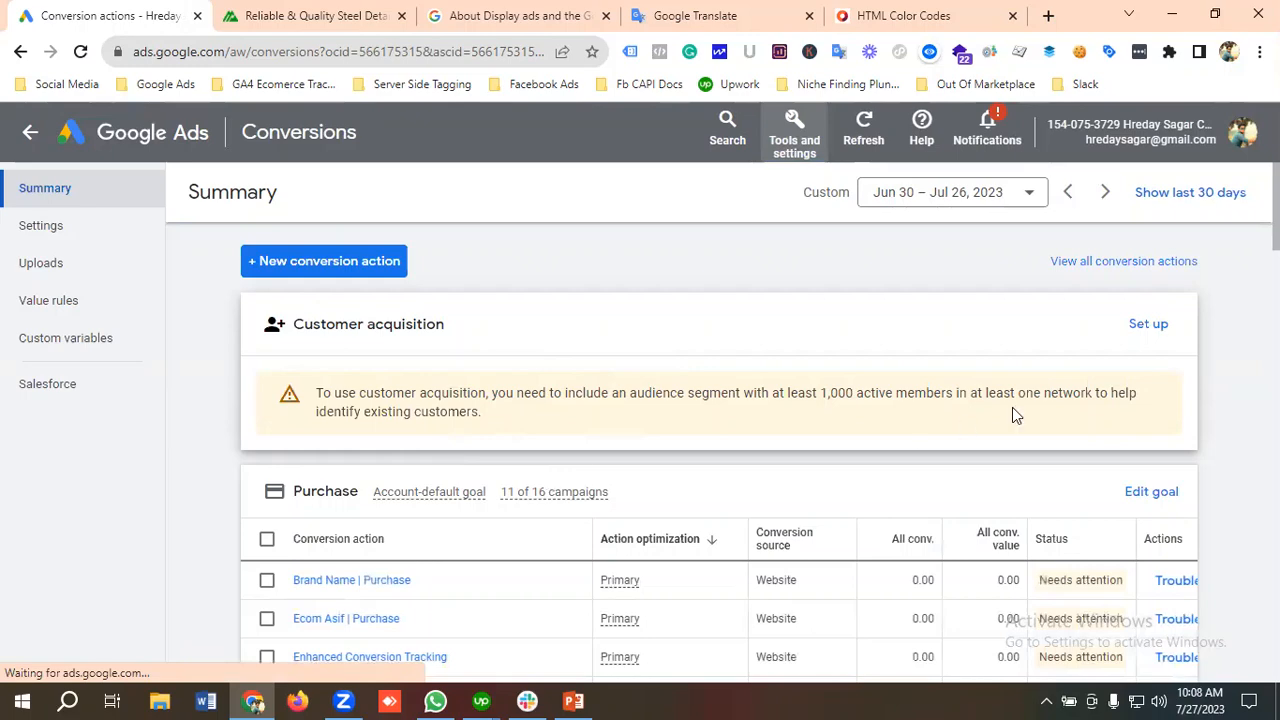
Step: Review the account's conversion actions by goal, including purchase, add to cart, submit lead form, phone call lead and contact
{"action": "scroll", "coordinate": [749, 449], "scroll_direction": "down", "scroll_amount": 5}
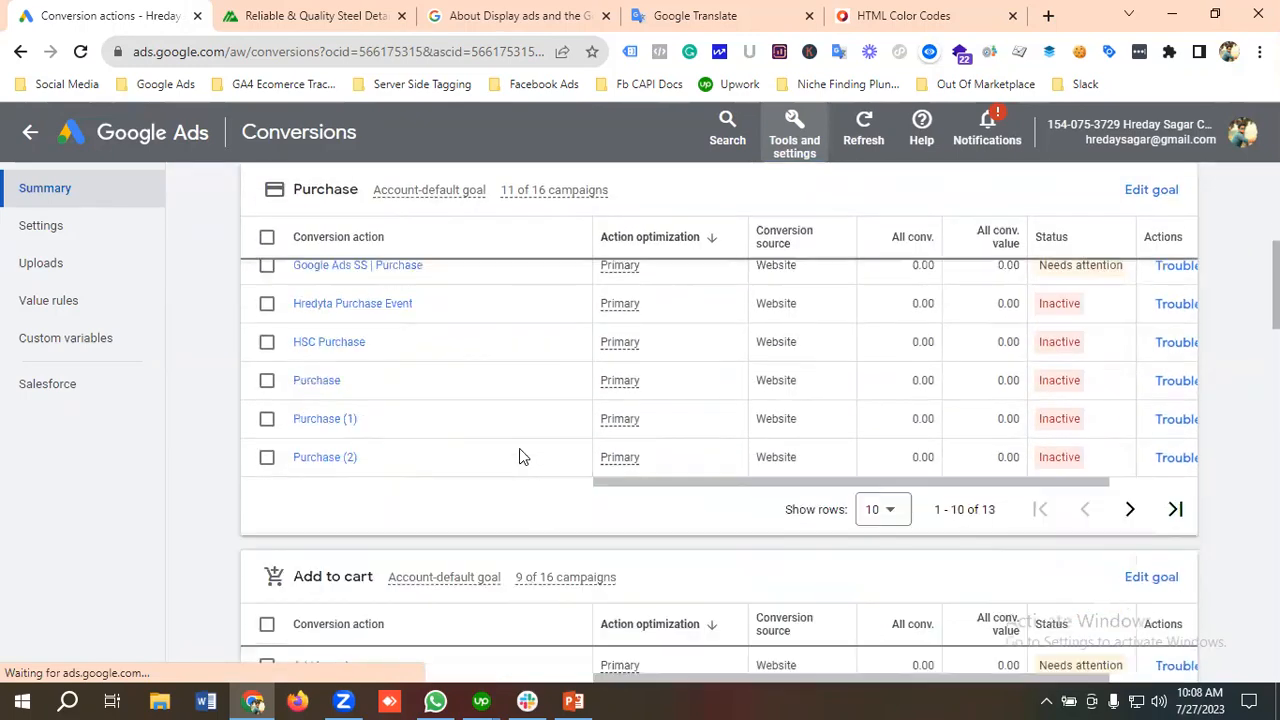
{"action": "scroll", "coordinate": [521, 450], "scroll_direction": "down", "scroll_amount": 3}
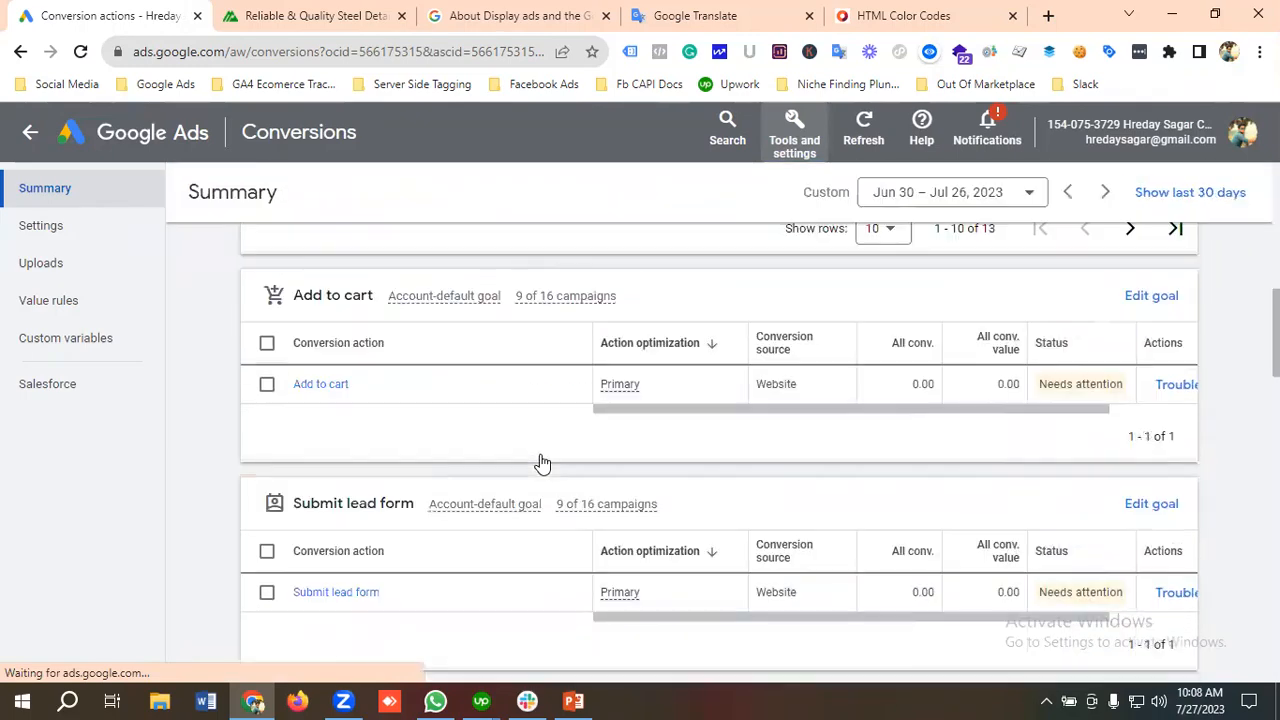
{"action": "scroll", "coordinate": [398, 505], "scroll_direction": "down", "scroll_amount": 3}
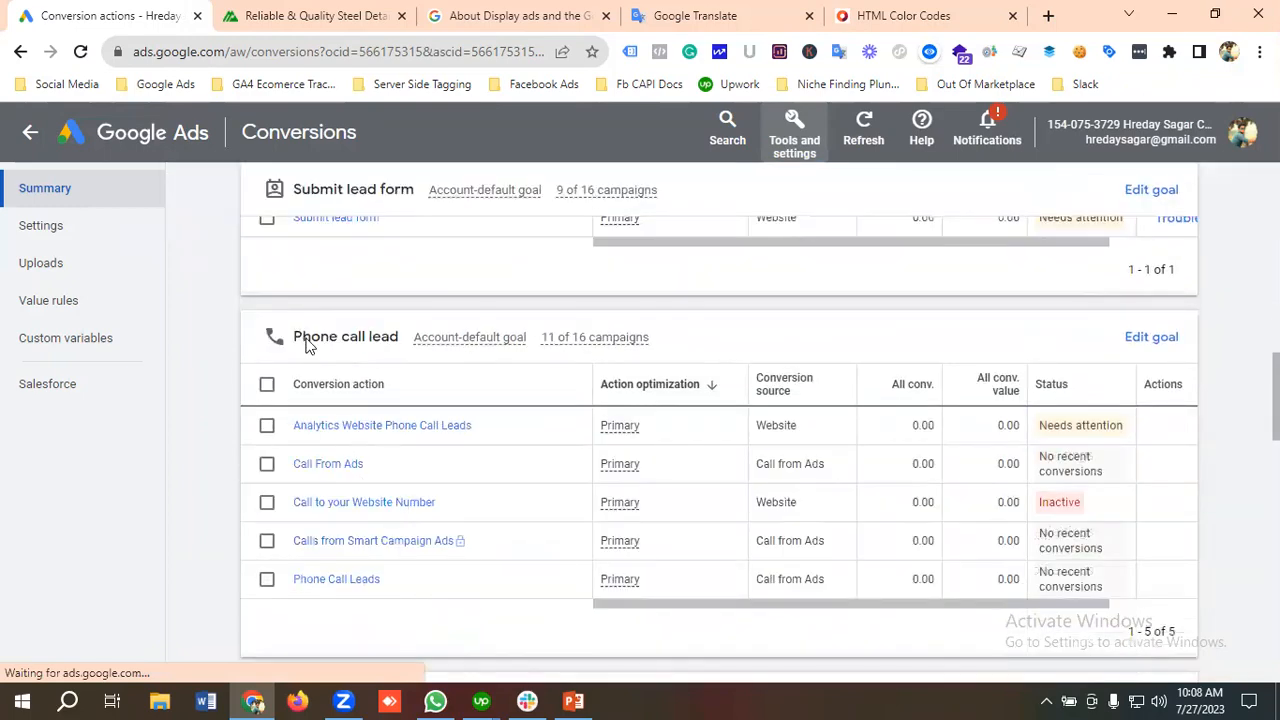
{"action": "scroll", "coordinate": [428, 380], "scroll_direction": "down", "scroll_amount": 3}
{"action": "scroll", "coordinate": [401, 468], "scroll_direction": "down", "scroll_amount": 1}
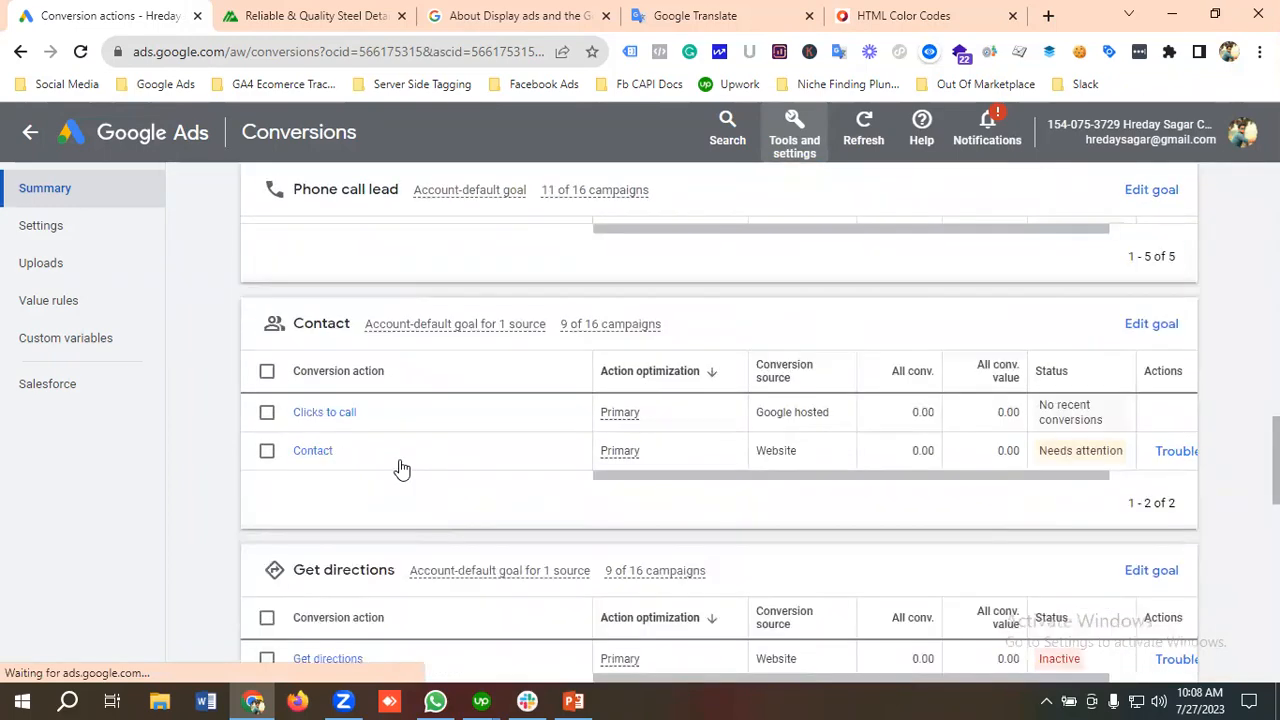
{"action": "scroll", "coordinate": [390, 445], "scroll_direction": "down", "scroll_amount": 2}
{"action": "scroll", "coordinate": [388, 422], "scroll_direction": "up", "scroll_amount": 5}
{"action": "scroll", "coordinate": [388, 422], "scroll_direction": "up", "scroll_amount": 2}
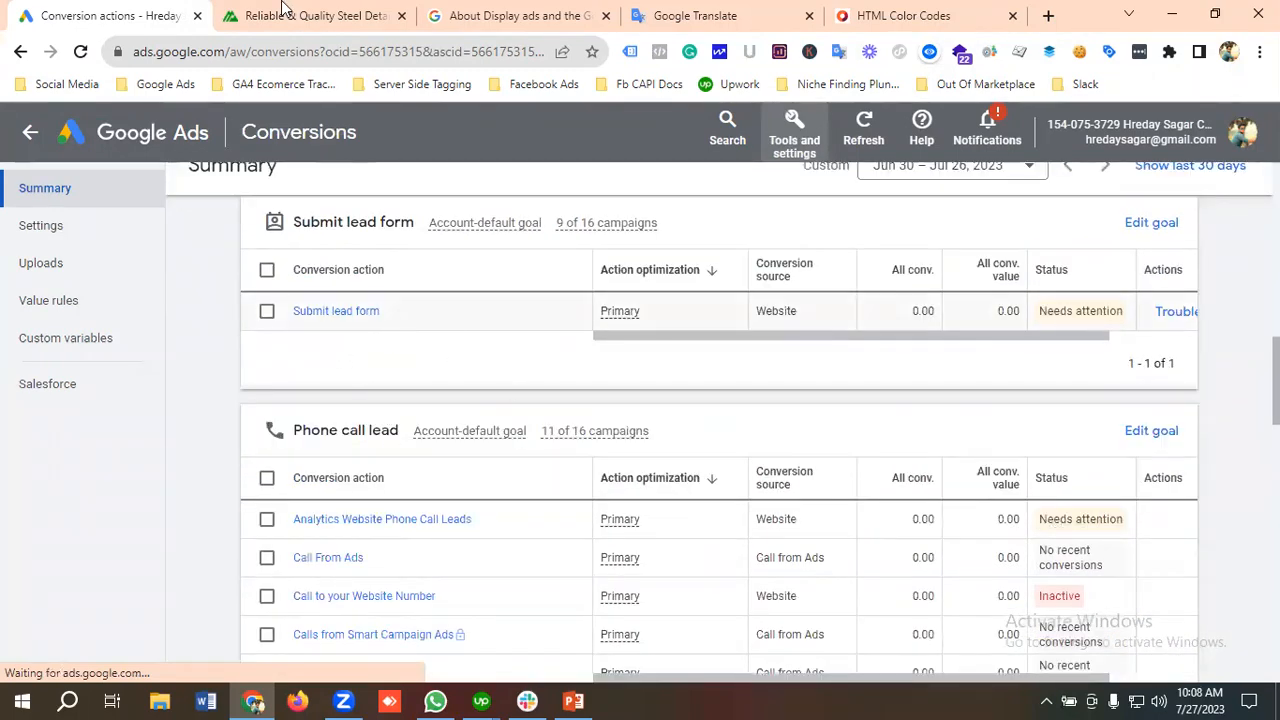
Step: Switch to the Maestro Steel Detailing website, open its Contact page, and look over the lead form with its required services
{"action": "left_click", "coordinate": [280, 14]}
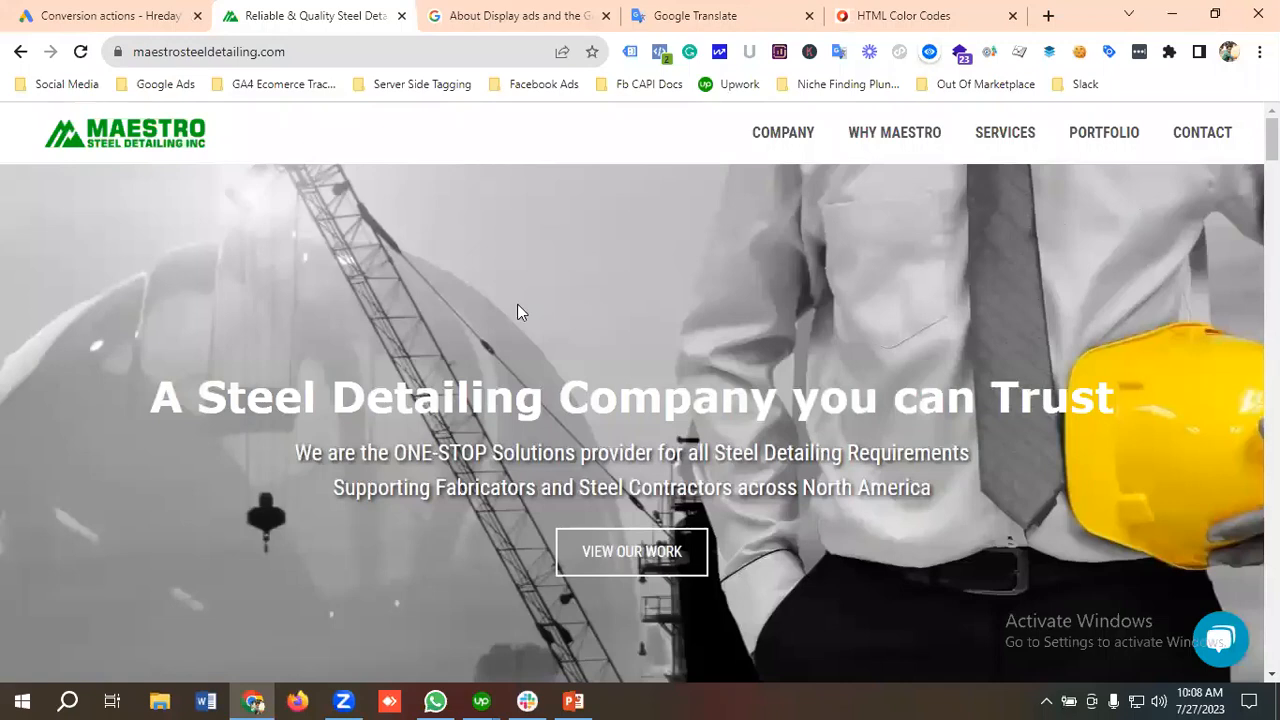
{"action": "left_click", "coordinate": [1201, 133]}
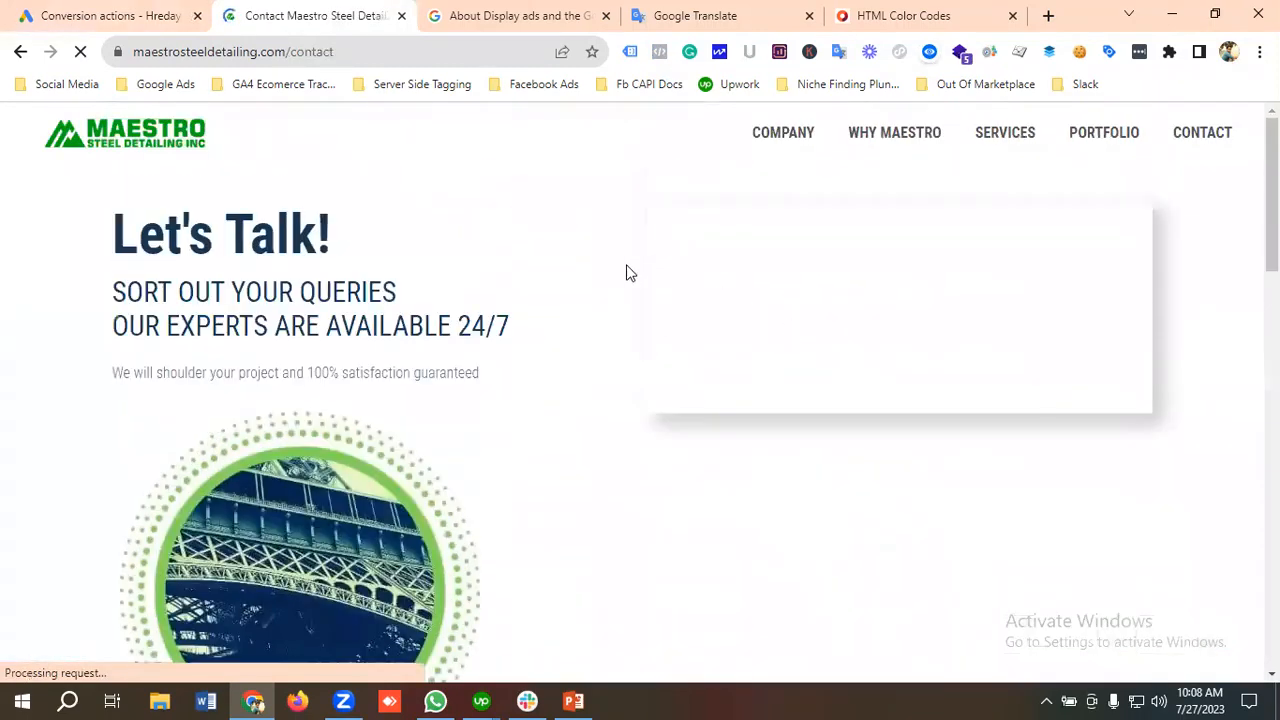
{"action": "scroll", "coordinate": [760, 335], "scroll_direction": "down", "scroll_amount": 2}
{"action": "scroll", "coordinate": [744, 350], "scroll_direction": "down", "scroll_amount": 2}
{"action": "scroll", "coordinate": [745, 350], "scroll_direction": "up", "scroll_amount": 4}
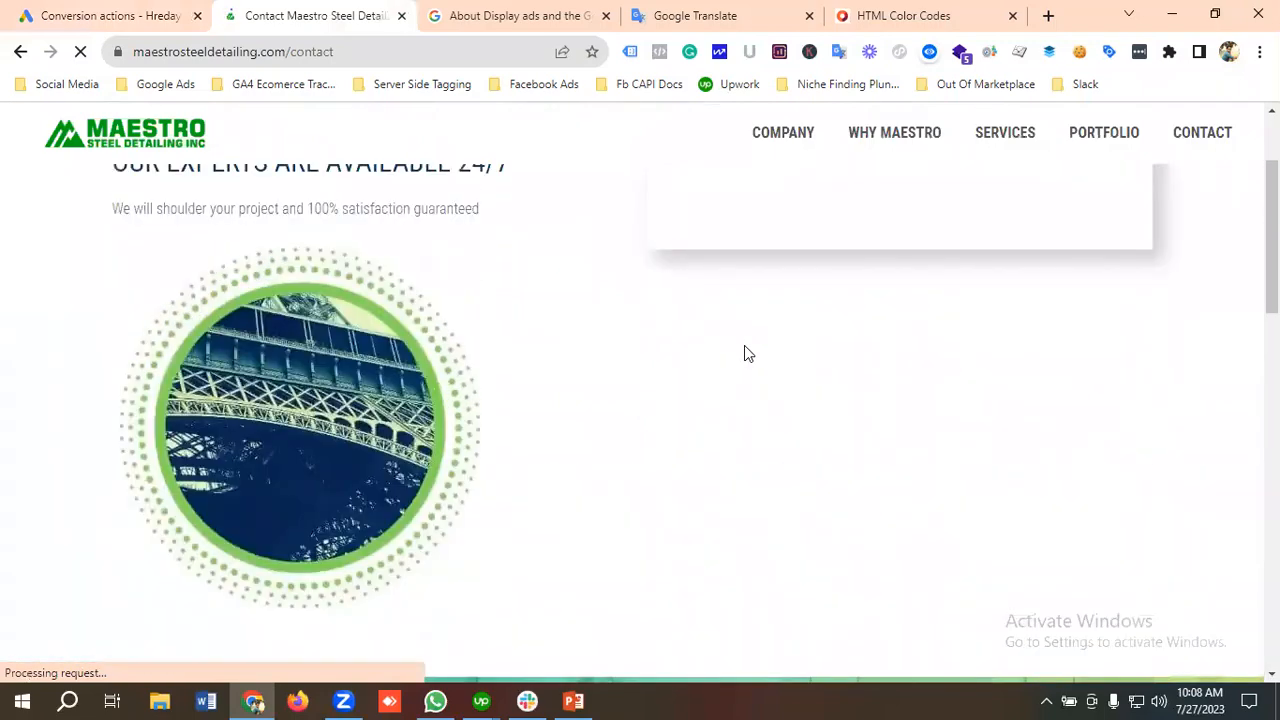
{"action": "scroll", "coordinate": [875, 345], "scroll_direction": "down", "scroll_amount": 1}
{"action": "scroll", "coordinate": [875, 345], "scroll_direction": "down", "scroll_amount": 4}
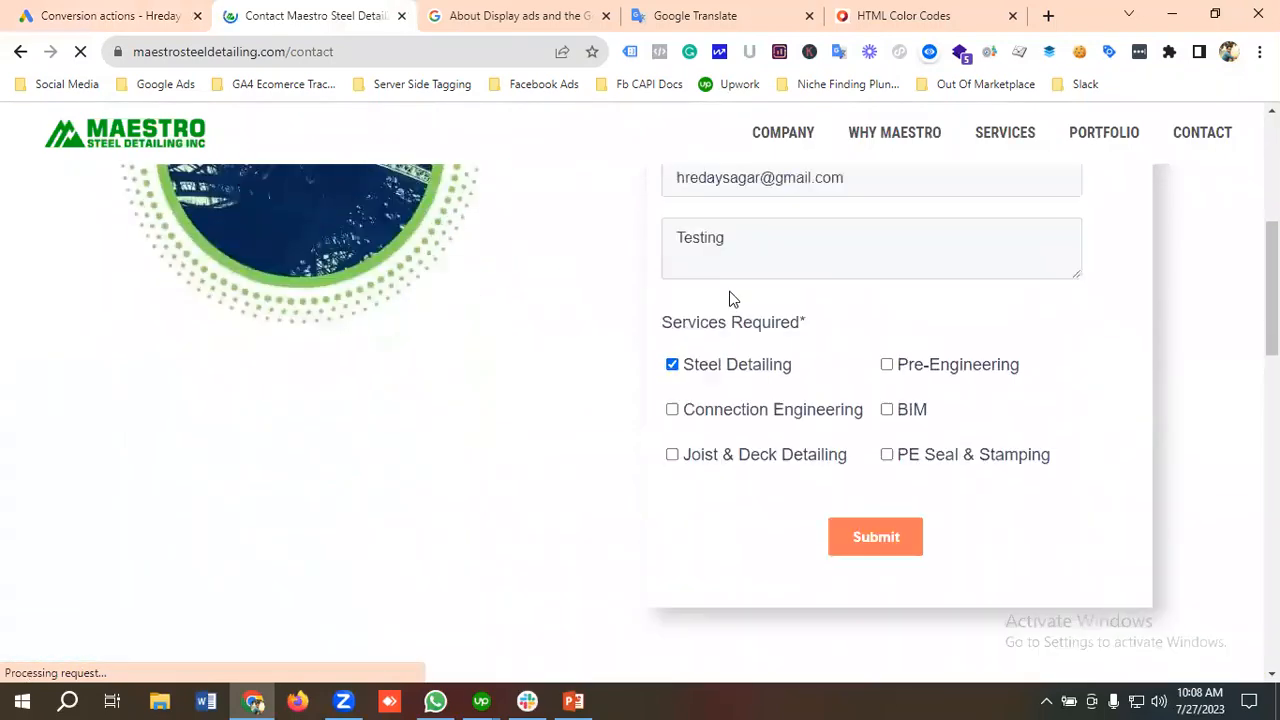
{"action": "scroll", "coordinate": [729, 297], "scroll_direction": "up", "scroll_amount": 2}
Step: Return to Google Ads, start a new campaign from the account overview, and look over the available campaign objectives
{"action": "left_click", "coordinate": [137, 15]}
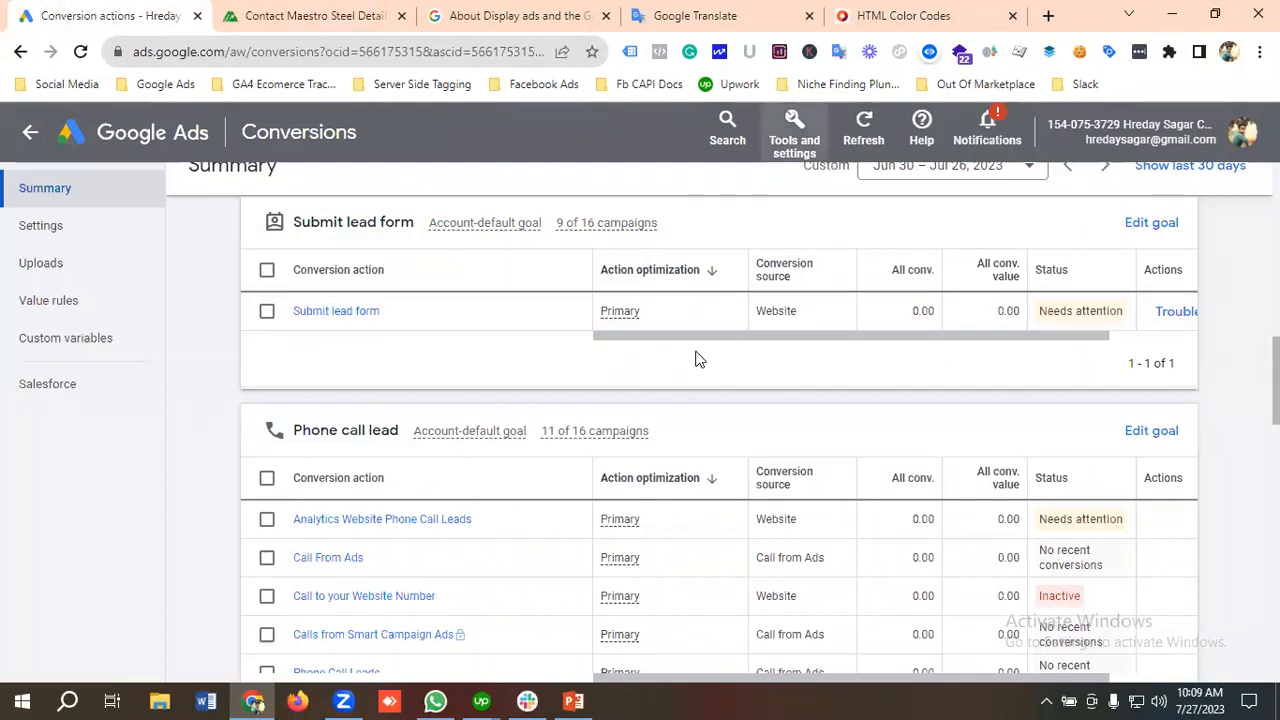
{"action": "left_click", "coordinate": [155, 143]}
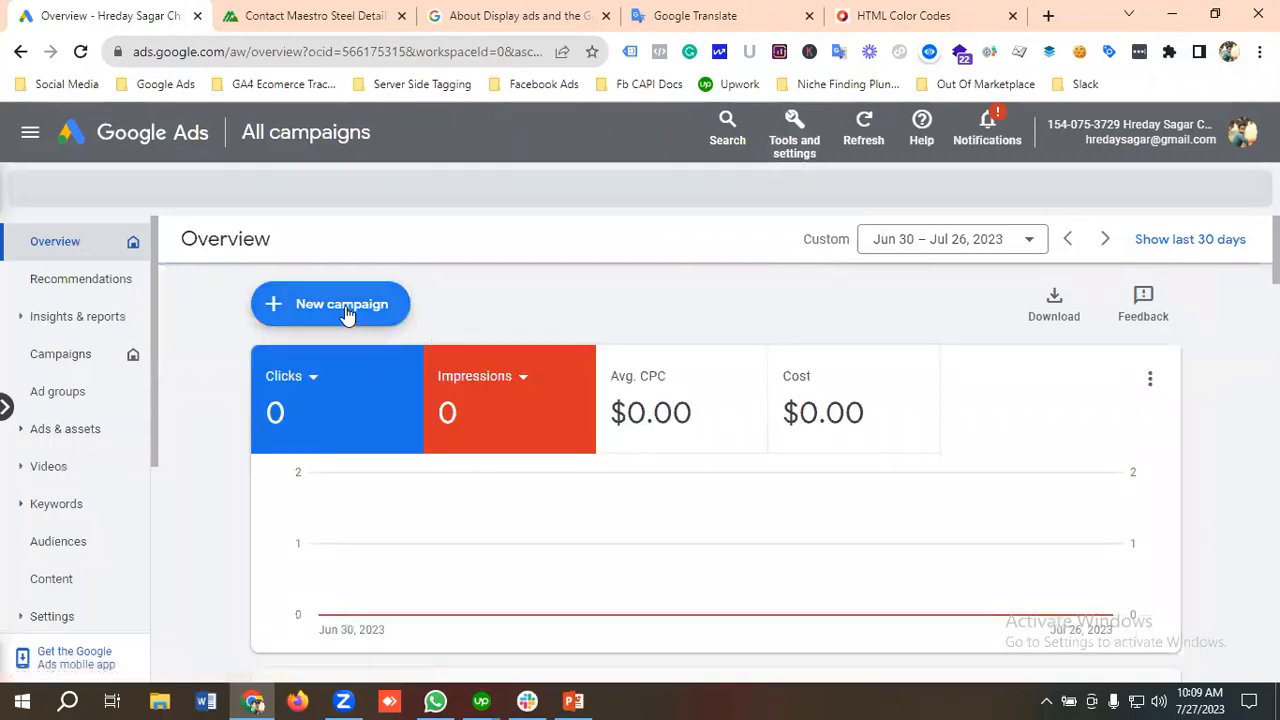
{"action": "left_click", "coordinate": [345, 312]}
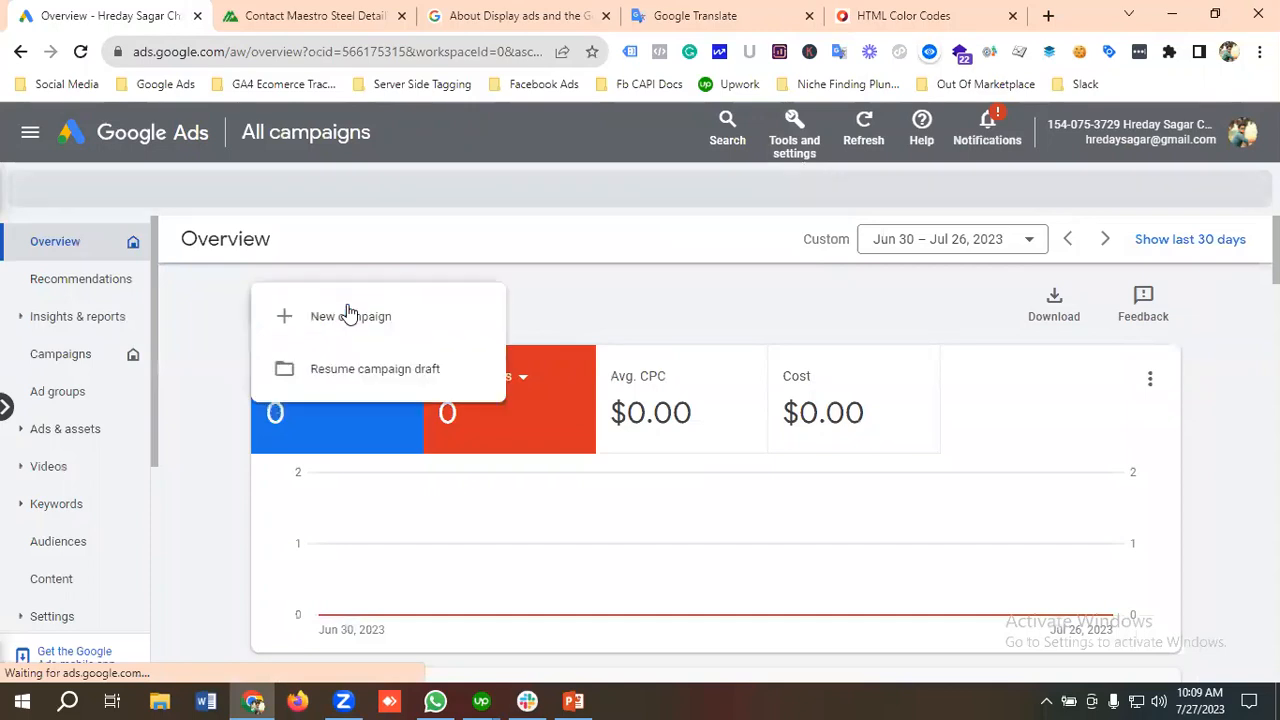
{"action": "left_click", "coordinate": [370, 320]}
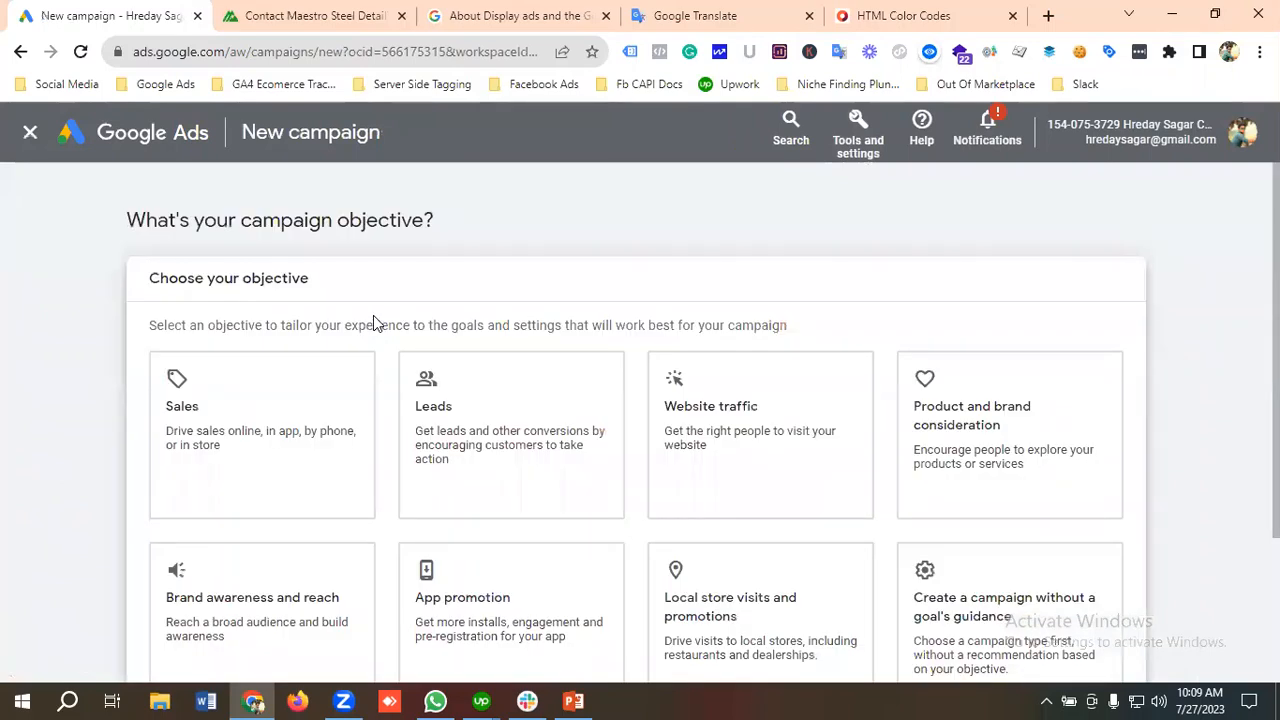
{"action": "scroll", "coordinate": [372, 322], "scroll_direction": "down", "scroll_amount": 1}
{"action": "scroll", "coordinate": [372, 322], "scroll_direction": "up", "scroll_amount": 1}
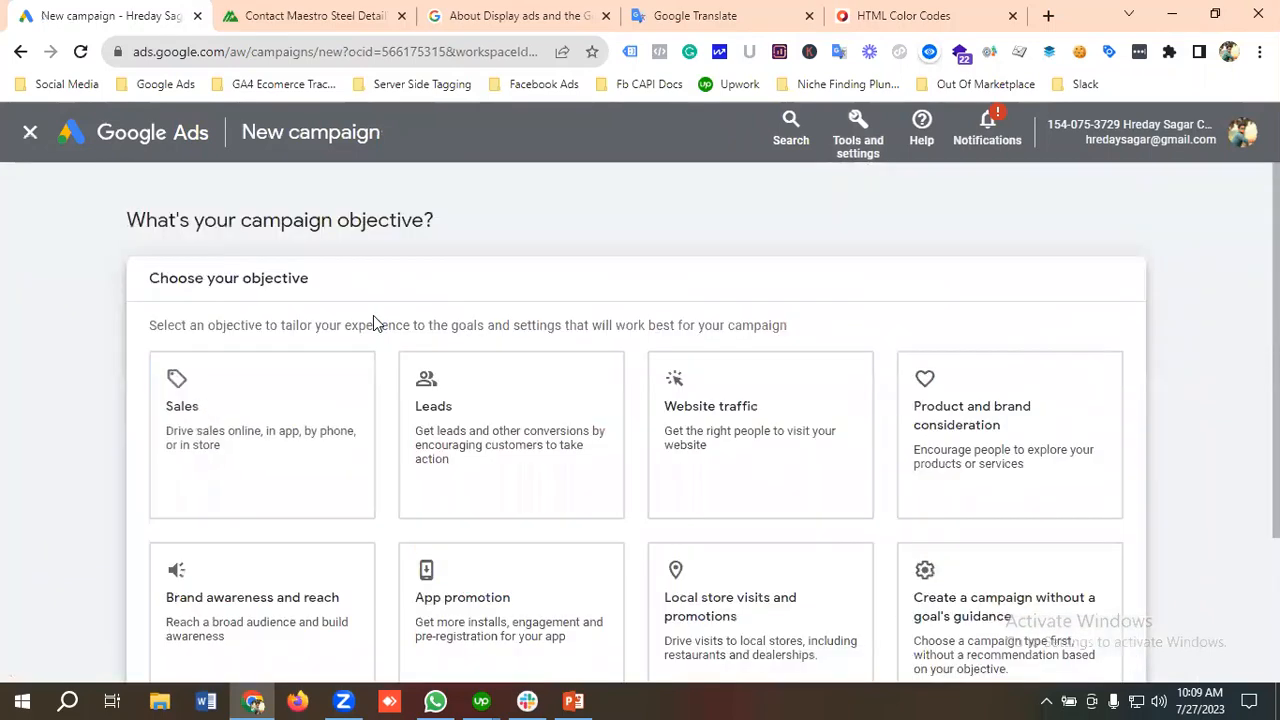
{"action": "left_click", "coordinate": [491, 366]}
{"action": "scroll", "coordinate": [370, 355], "scroll_direction": "down", "scroll_amount": 1}
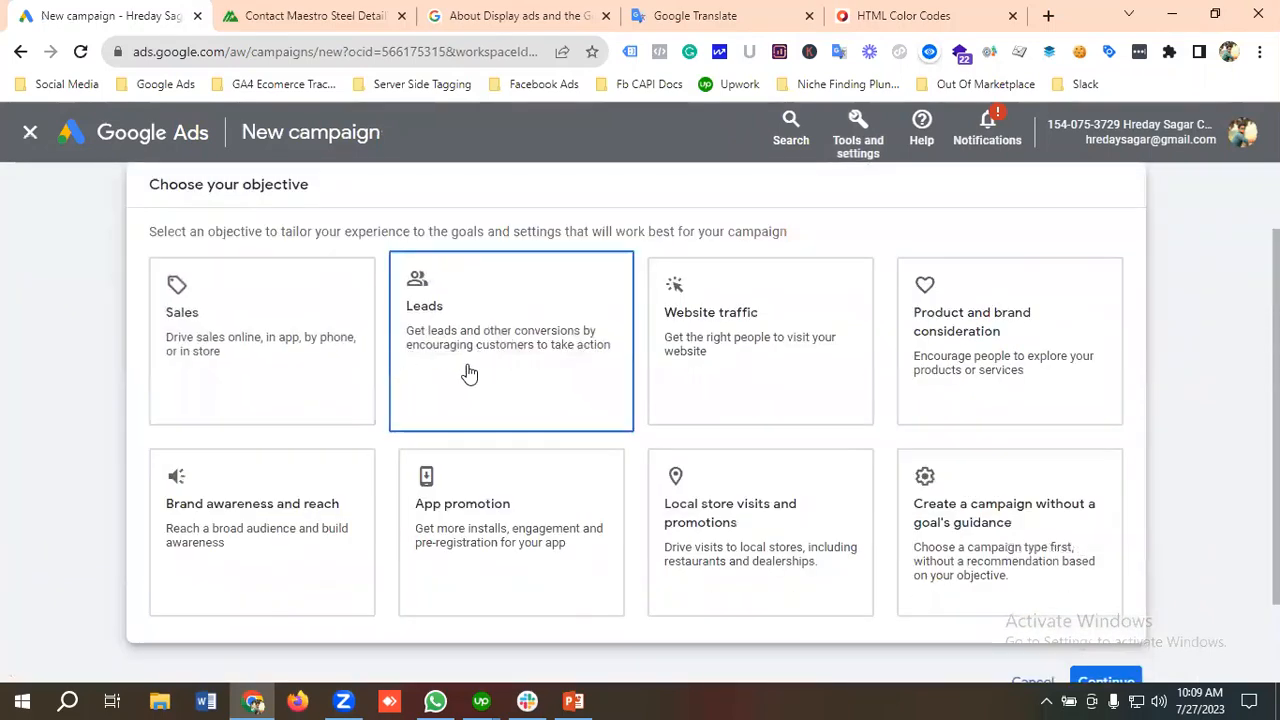
Step: Switch to the Maestro Steel Detailing website and go from its Contact page back to the homepage by shortening the address
{"action": "left_click", "coordinate": [288, 14]}
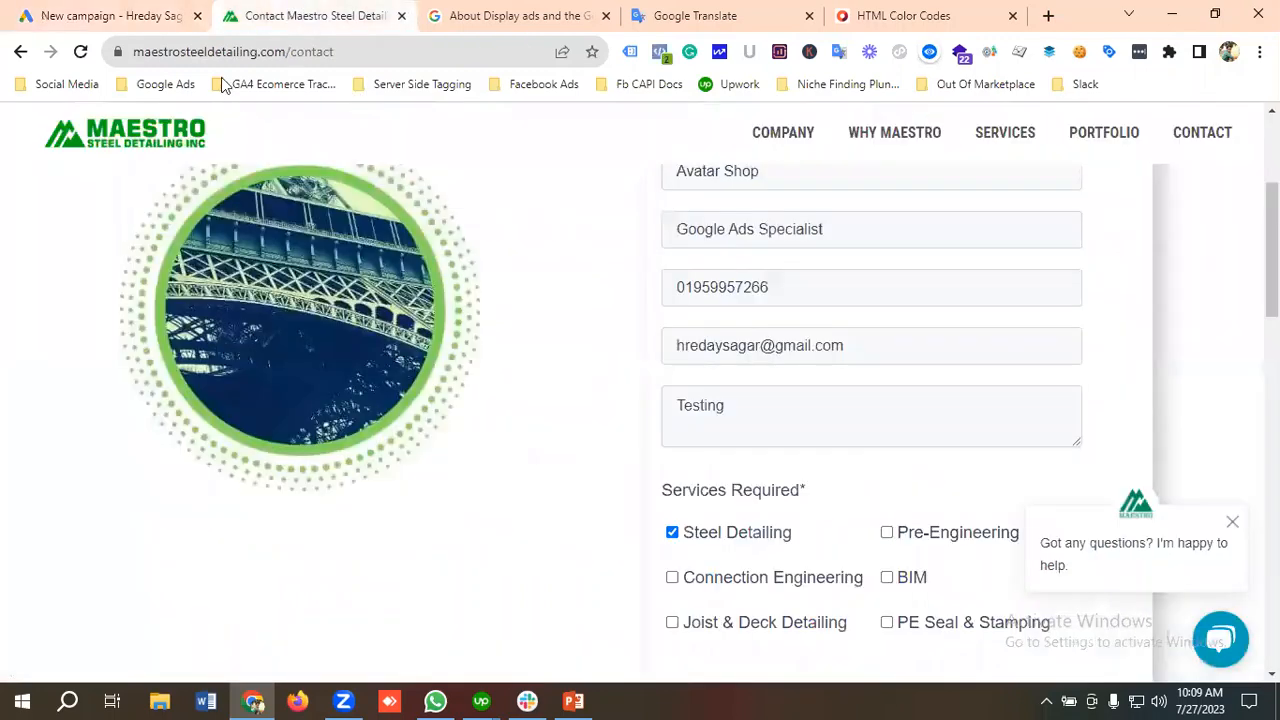
{"action": "left_click_drag", "start_coordinate": [290, 51], "coordinate": [392, 55]}
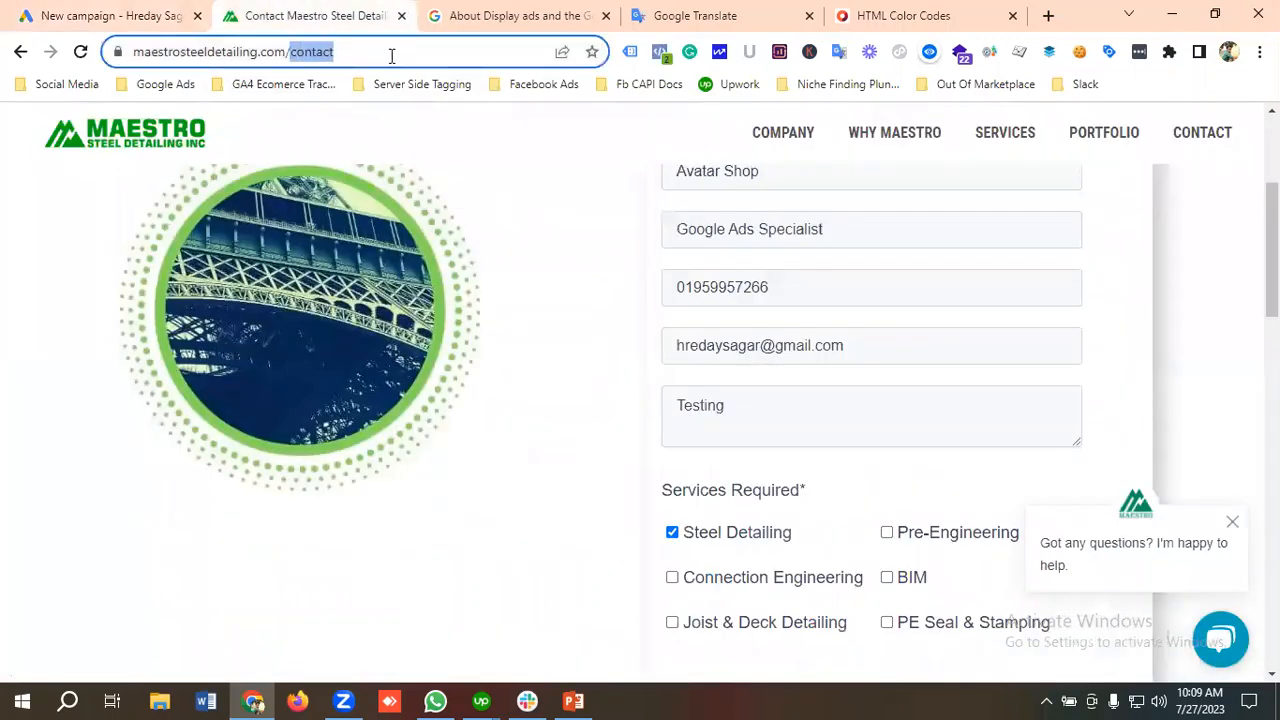
{"action": "key", "text": "BackSpace"}
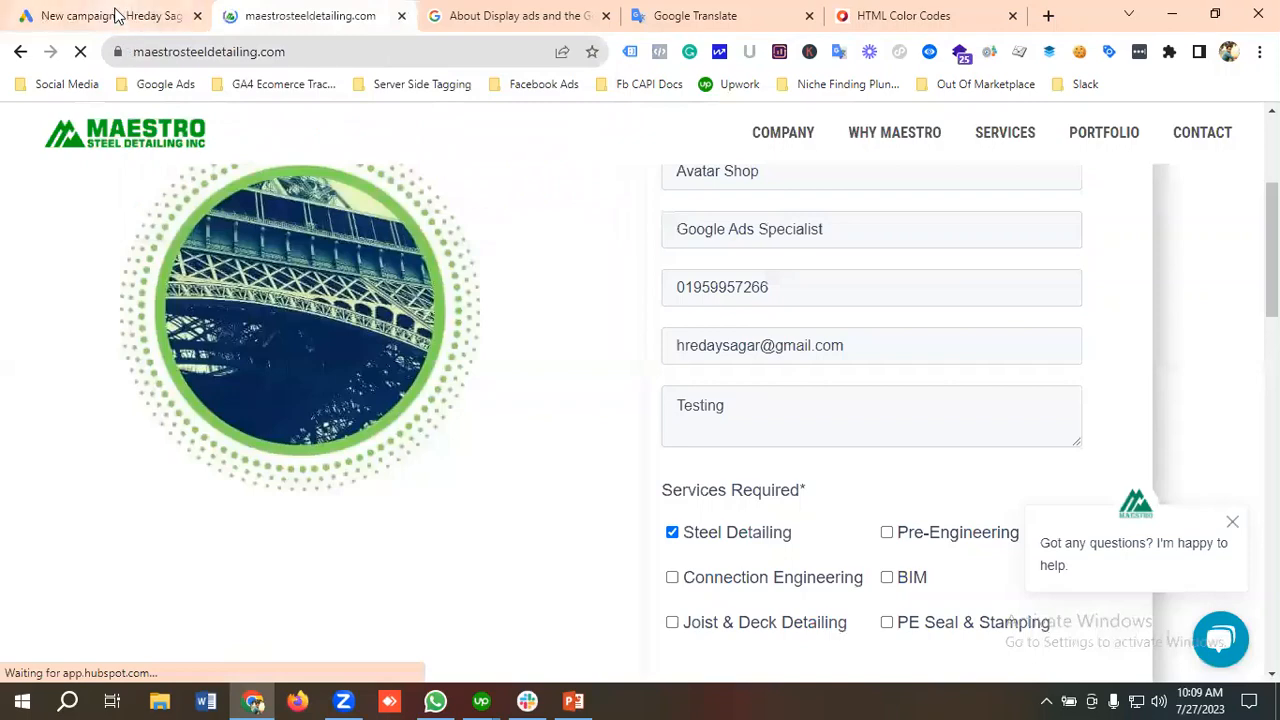
Step: Back in the new Google Ads campaign, choose the Brand awareness and reach objective and the Display campaign type
{"action": "left_click", "coordinate": [112, 16]}
{"action": "left_click", "coordinate": [257, 525]}
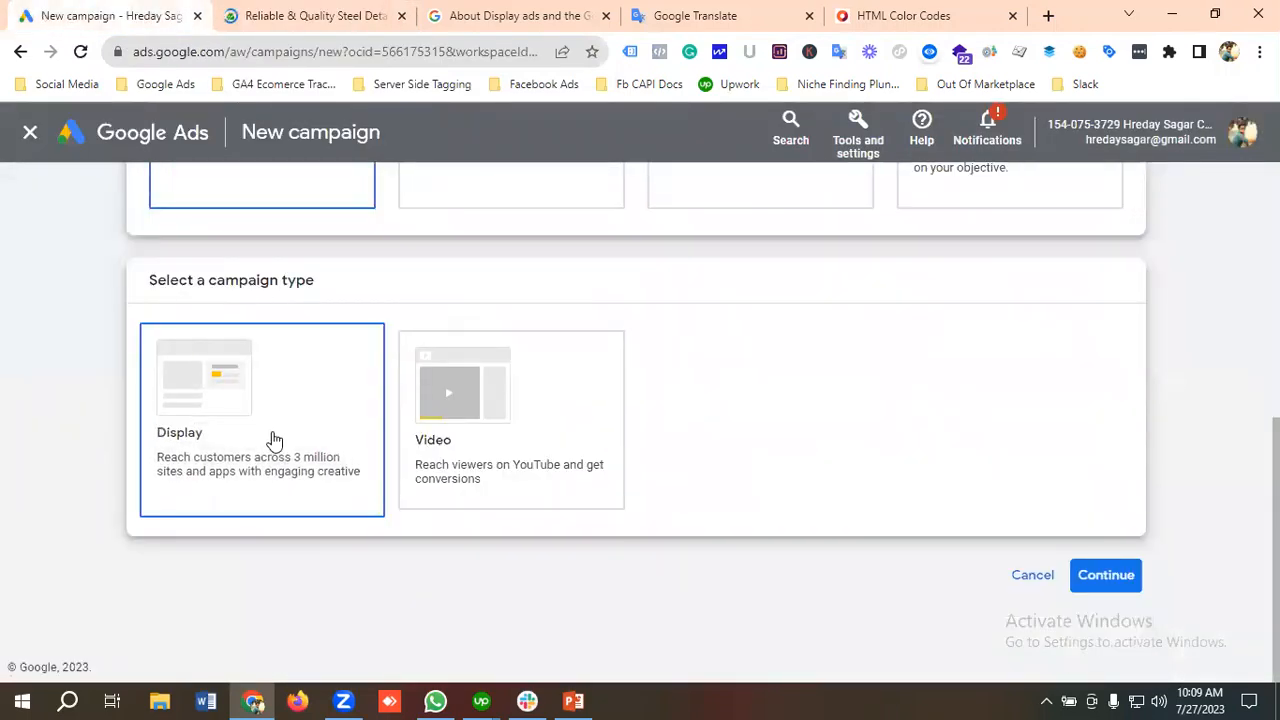
{"action": "scroll", "coordinate": [290, 442], "scroll_direction": "up", "scroll_amount": 2}
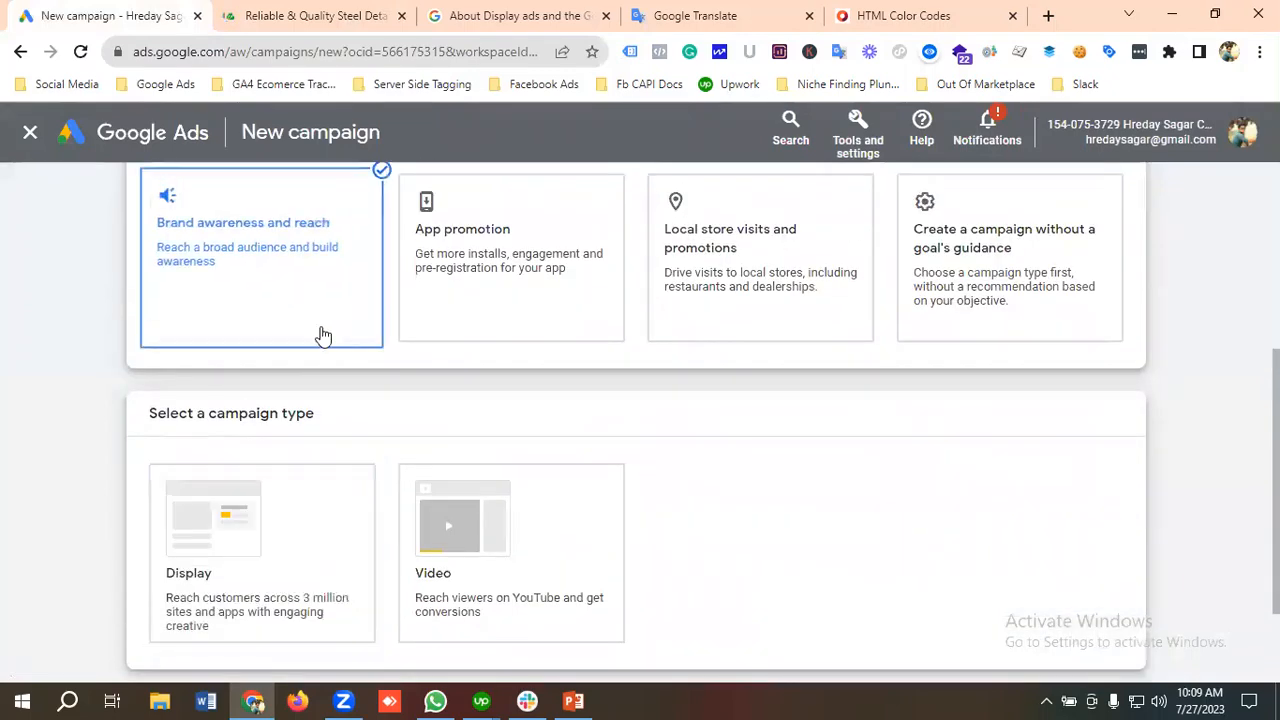
{"action": "scroll", "coordinate": [302, 426], "scroll_direction": "down", "scroll_amount": 2}
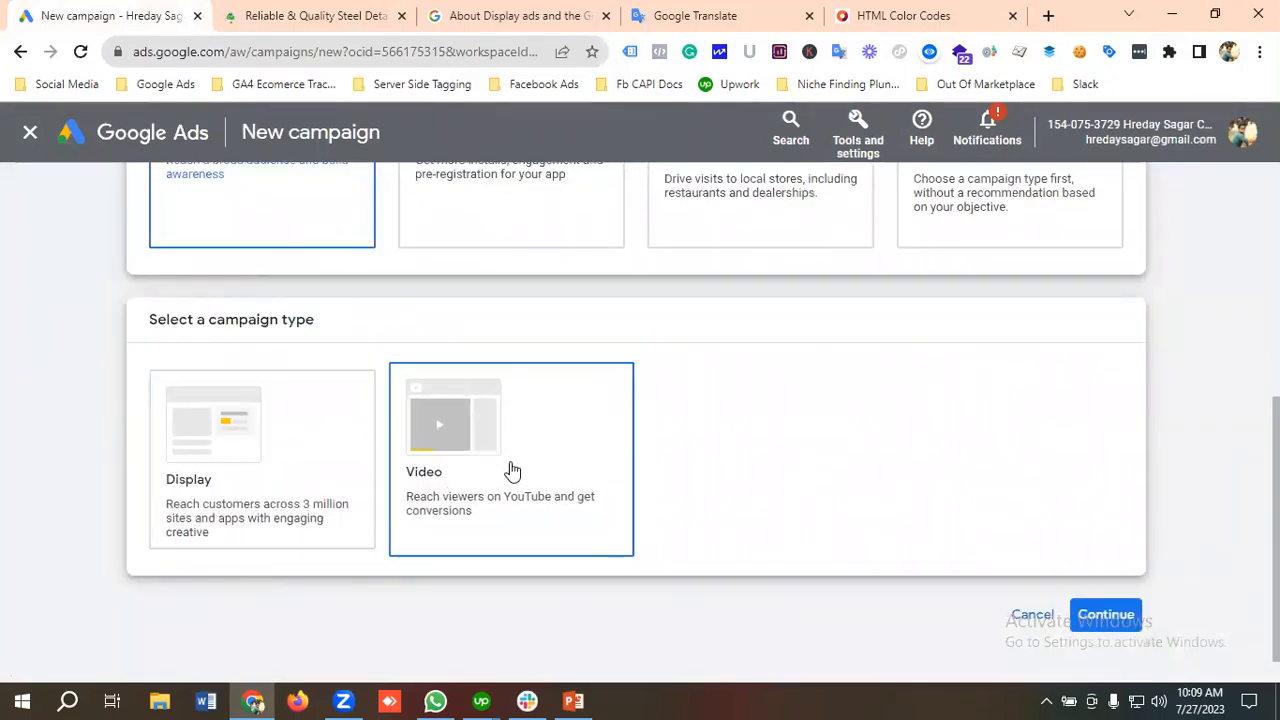
{"action": "left_click", "coordinate": [212, 465]}
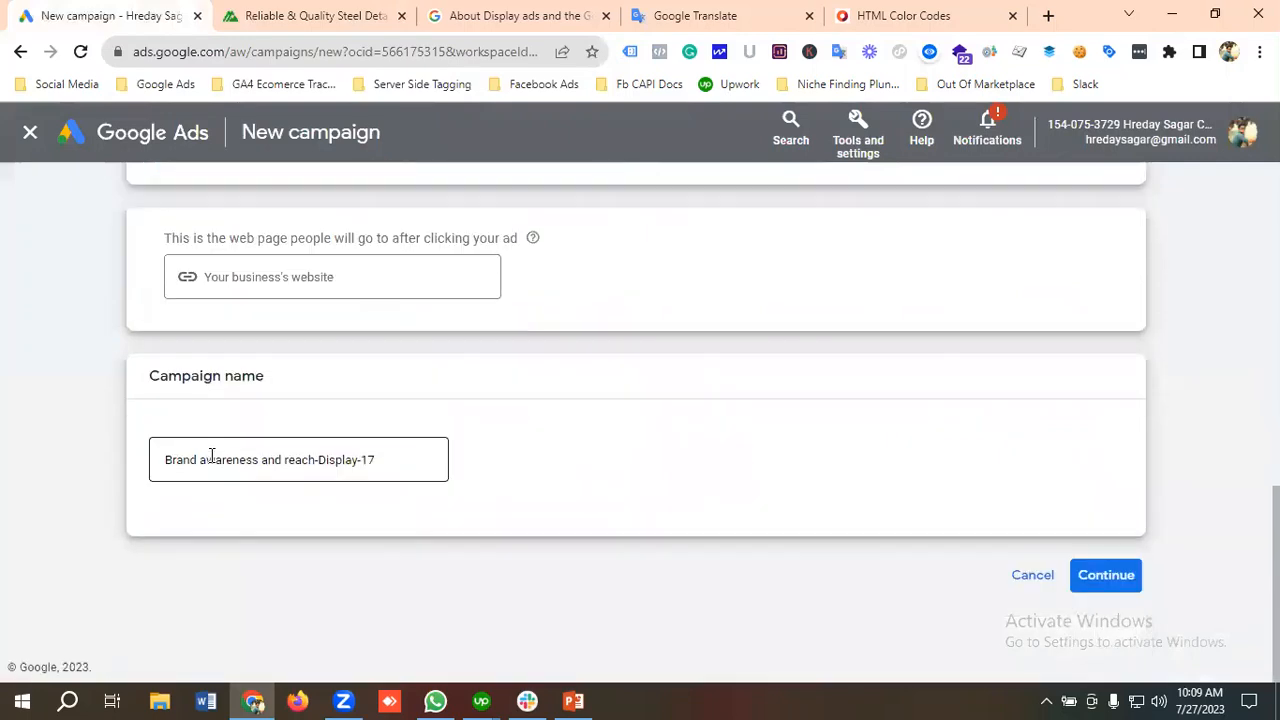
{"action": "left_click", "coordinate": [303, 279]}
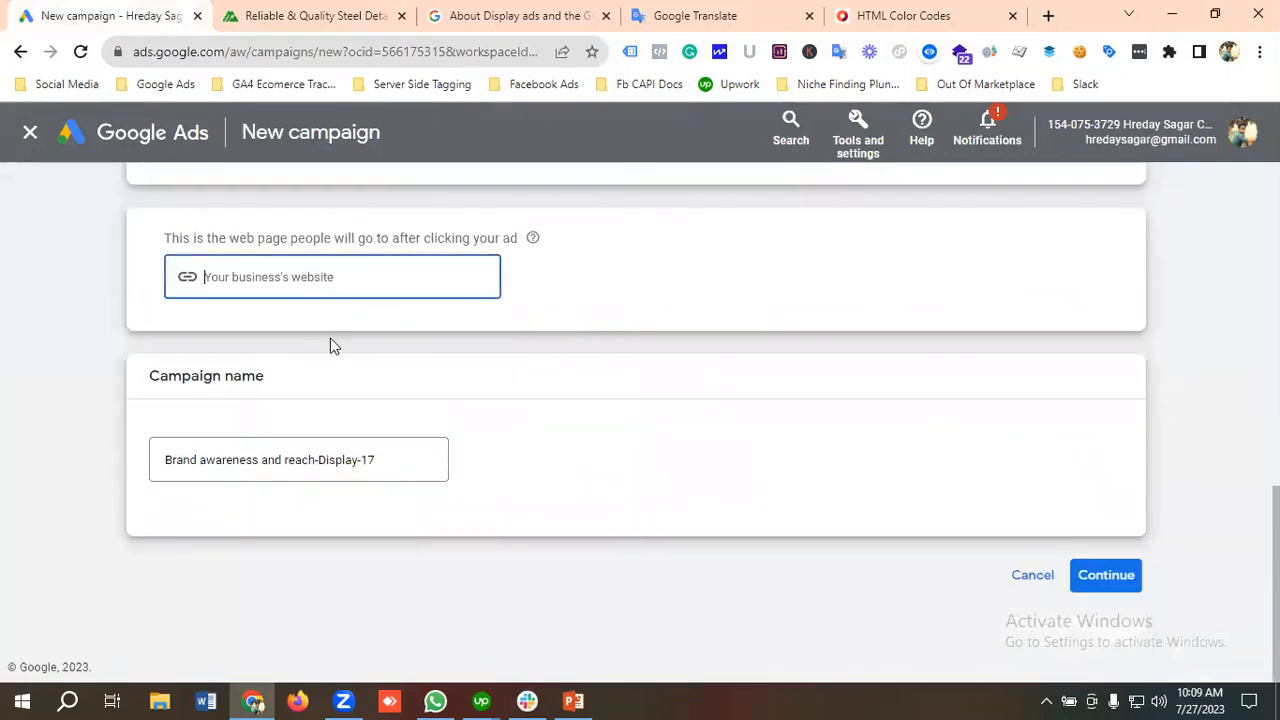
{"action": "left_click", "coordinate": [279, 10]}
{"action": "left_click", "coordinate": [200, 50]}
{"action": "right_click", "coordinate": [200, 50]}
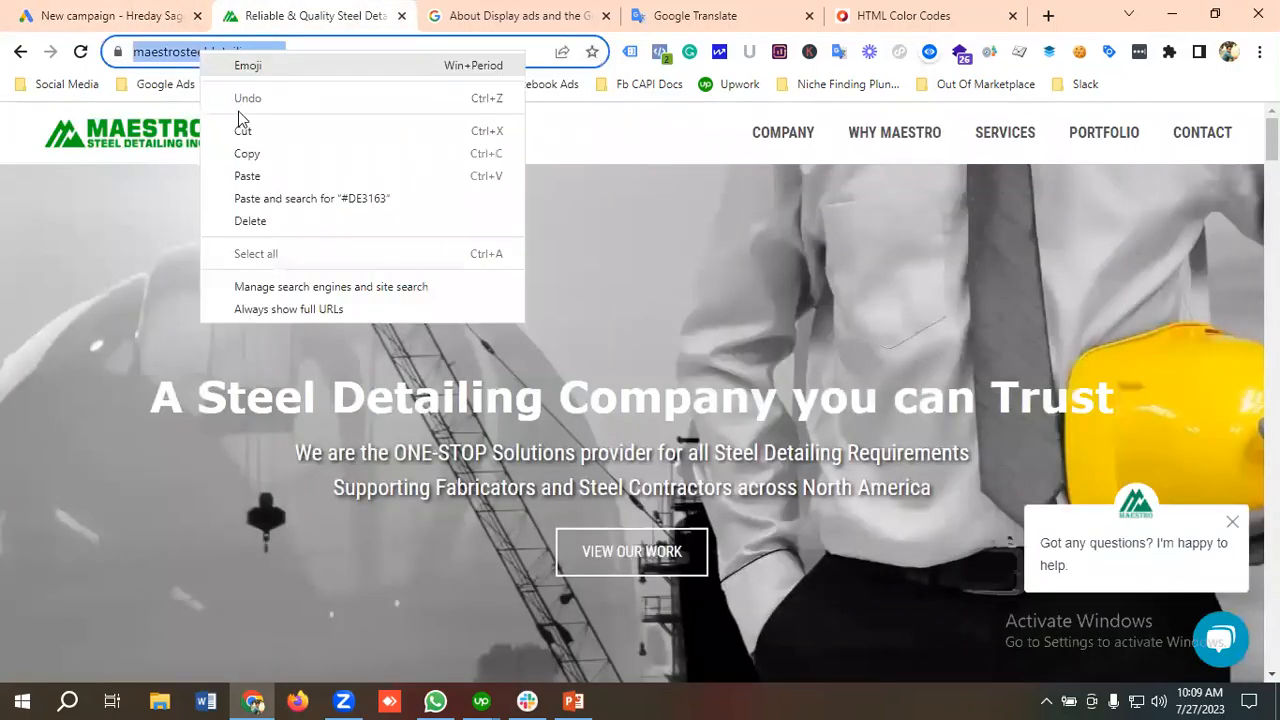
{"action": "left_click", "coordinate": [248, 156]}
{"action": "left_click", "coordinate": [108, 12]}
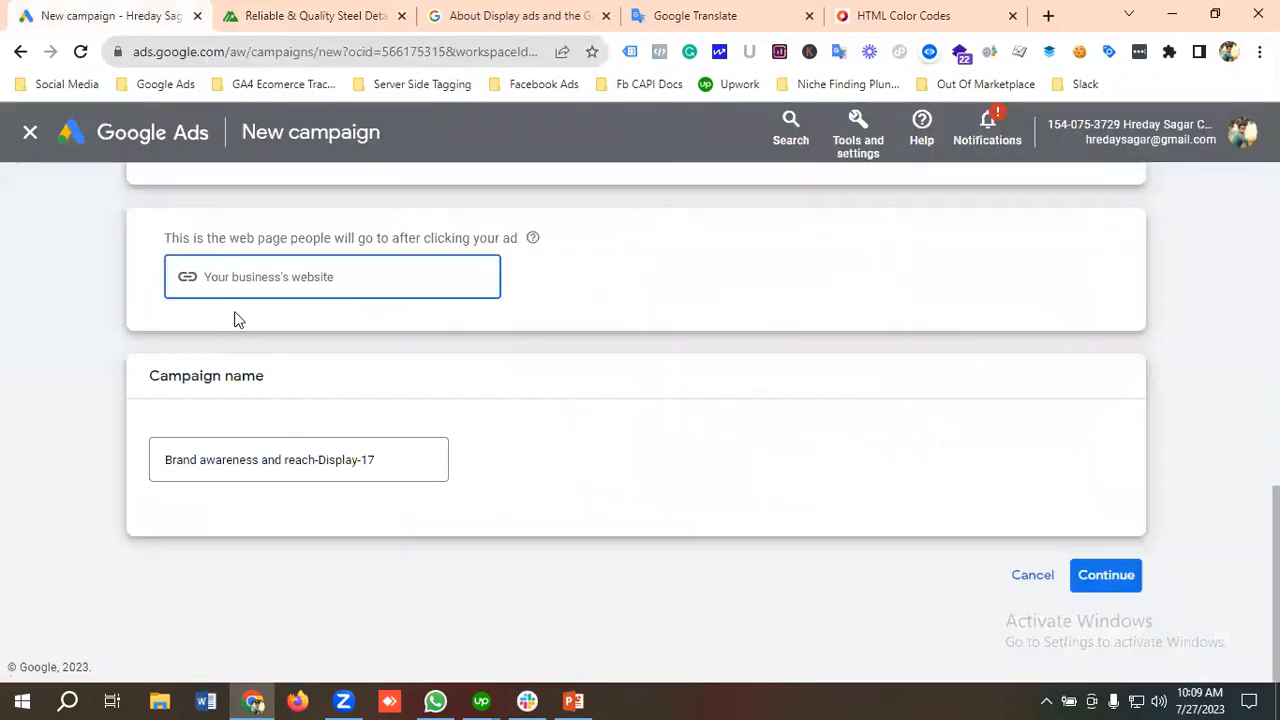
{"action": "key", "text": "ctrl+v"}
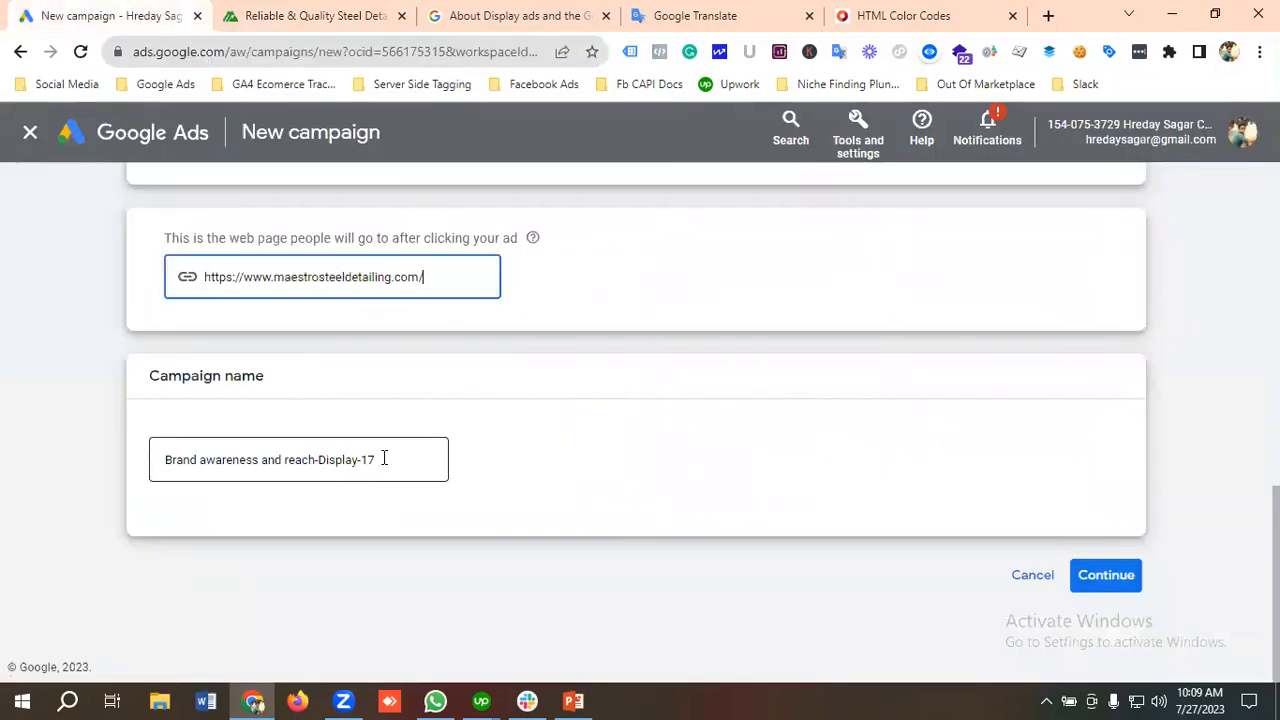
Step: Name the campaign "Brand awareness and reach | Maestro" and continue by starting a new campaign instead of finishing a saved draft
{"action": "left_click_drag", "start_coordinate": [384, 458], "coordinate": [333, 462]}
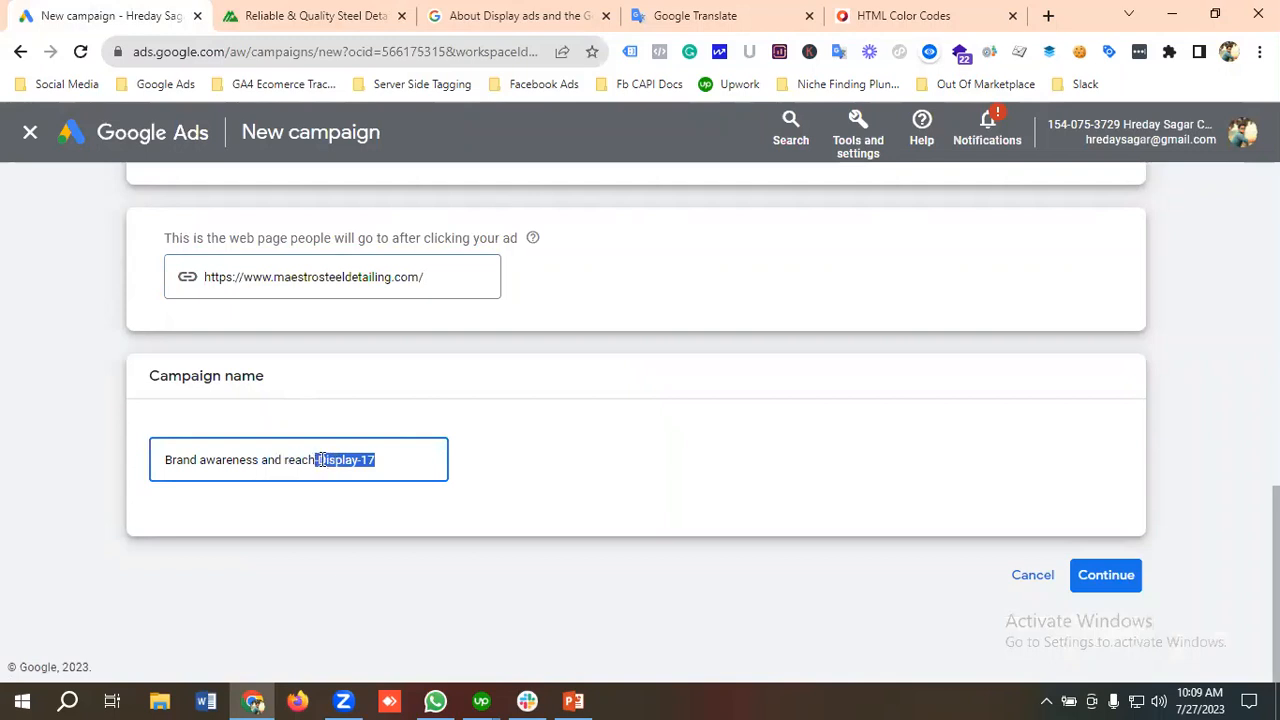
{"action": "key", "text": "BackSpace"}
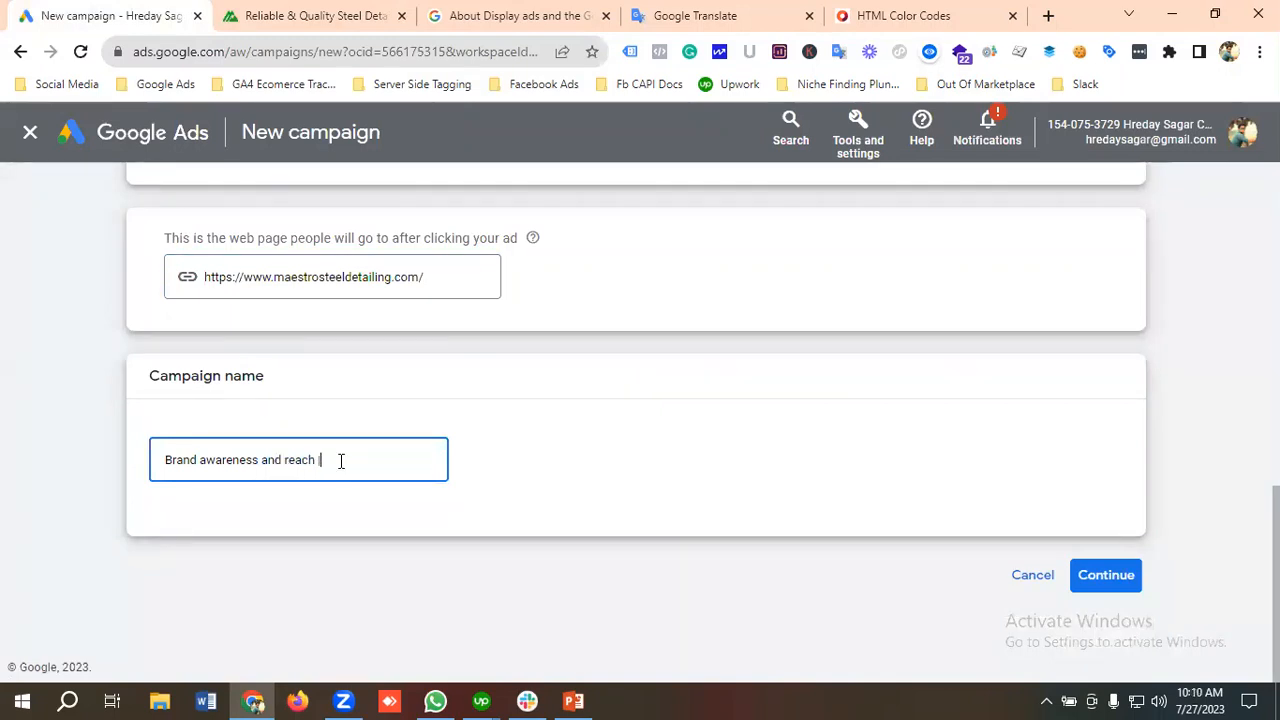
{"action": "type", "text": "| Maestro"}
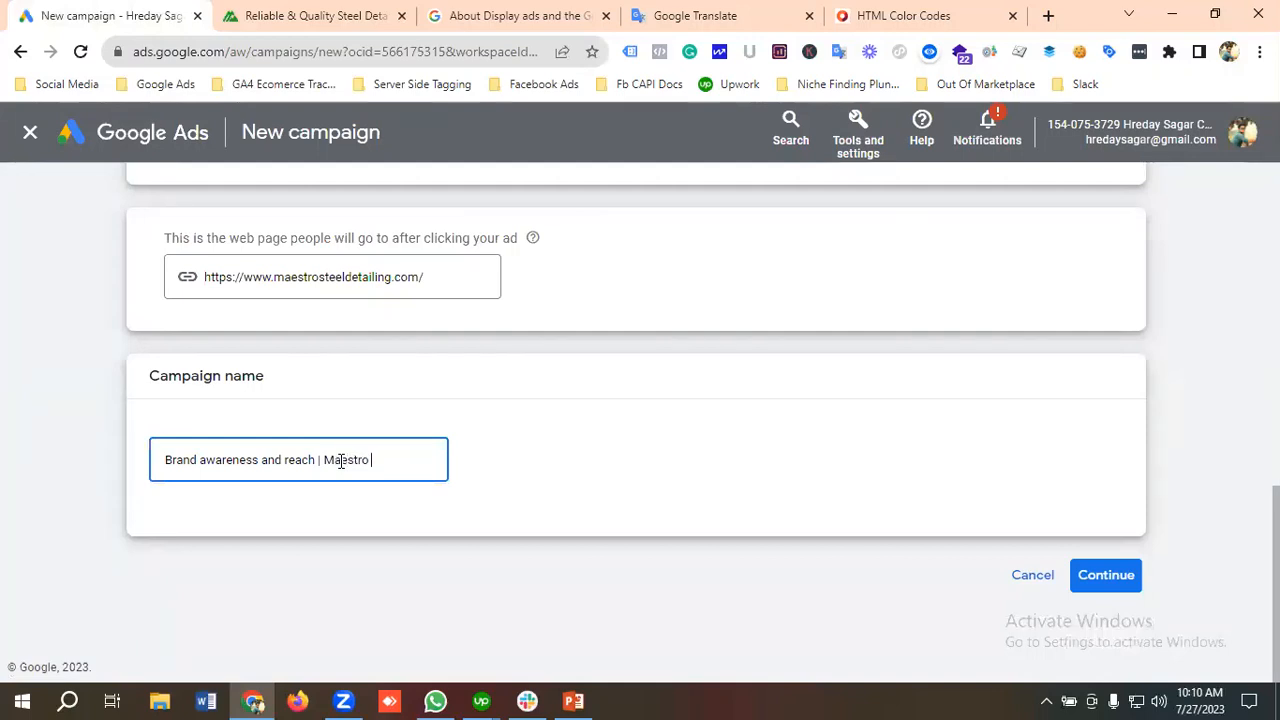
{"action": "left_click", "coordinate": [1113, 576]}
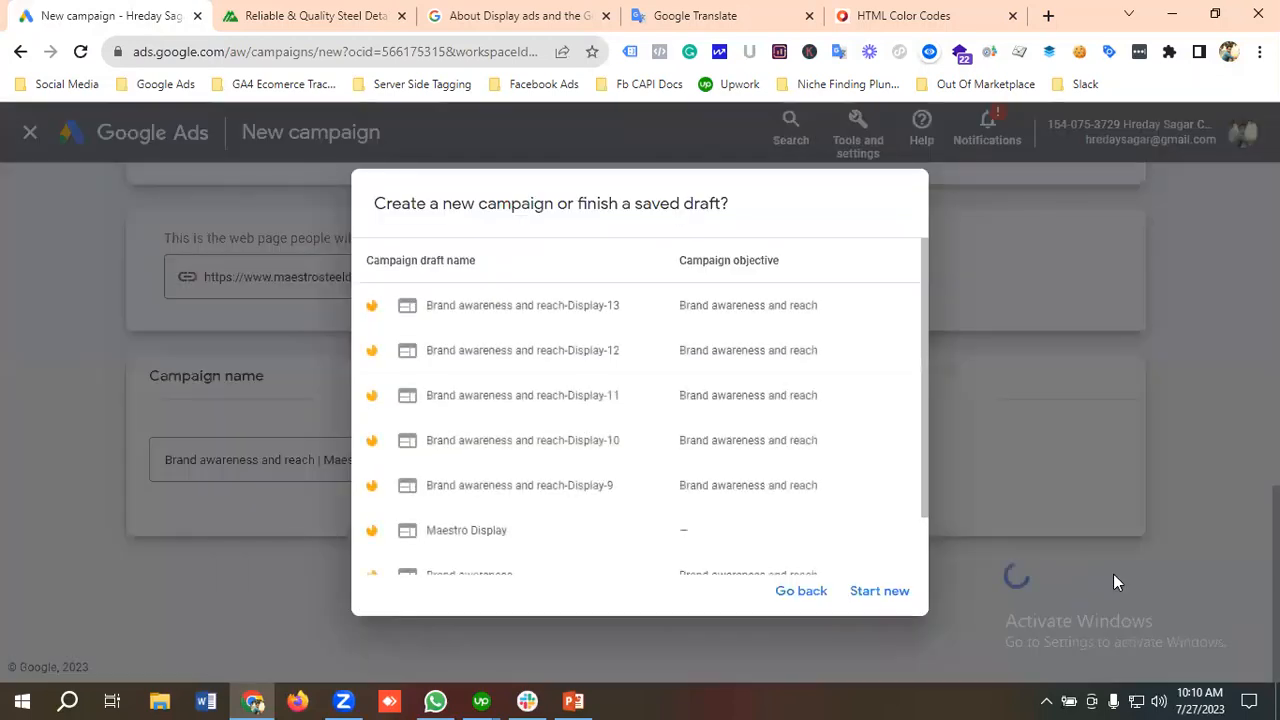
{"action": "left_click", "coordinate": [893, 598]}
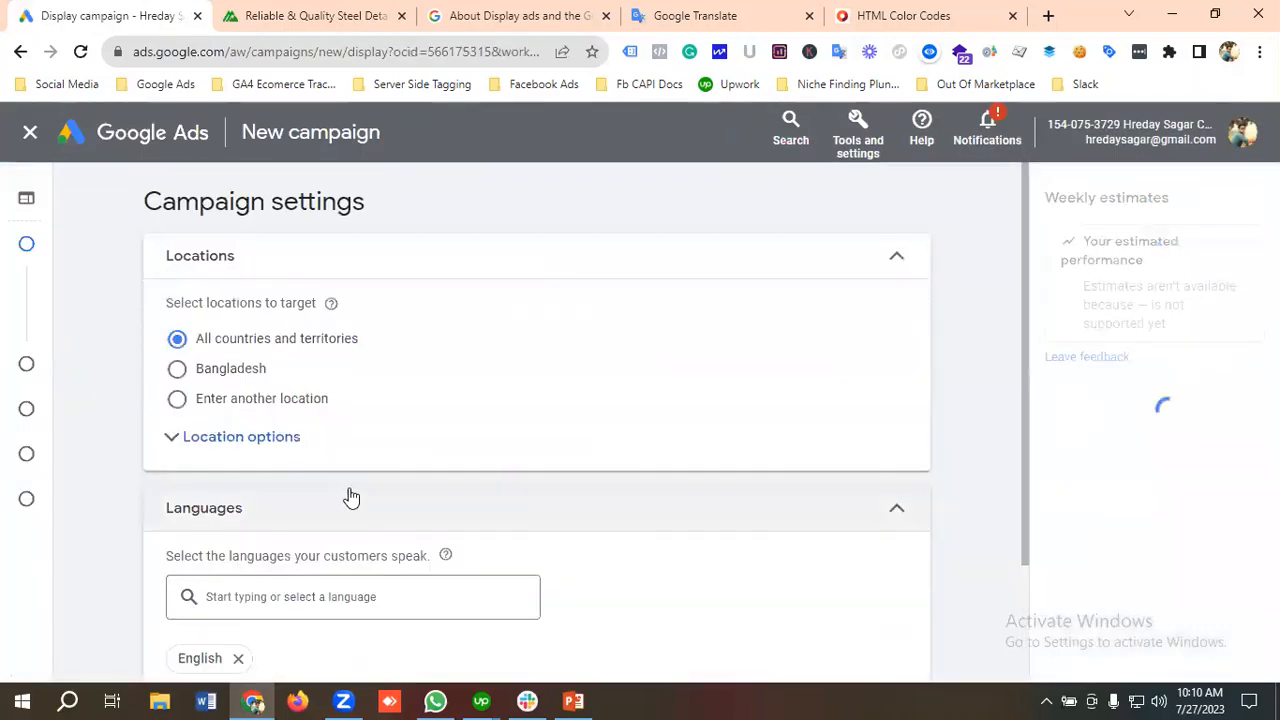
Step: Expand the location options, choose to enter another location, and check the Maestro homepage for the region it serves
{"action": "left_click", "coordinate": [201, 444]}
{"action": "left_click", "coordinate": [192, 404]}
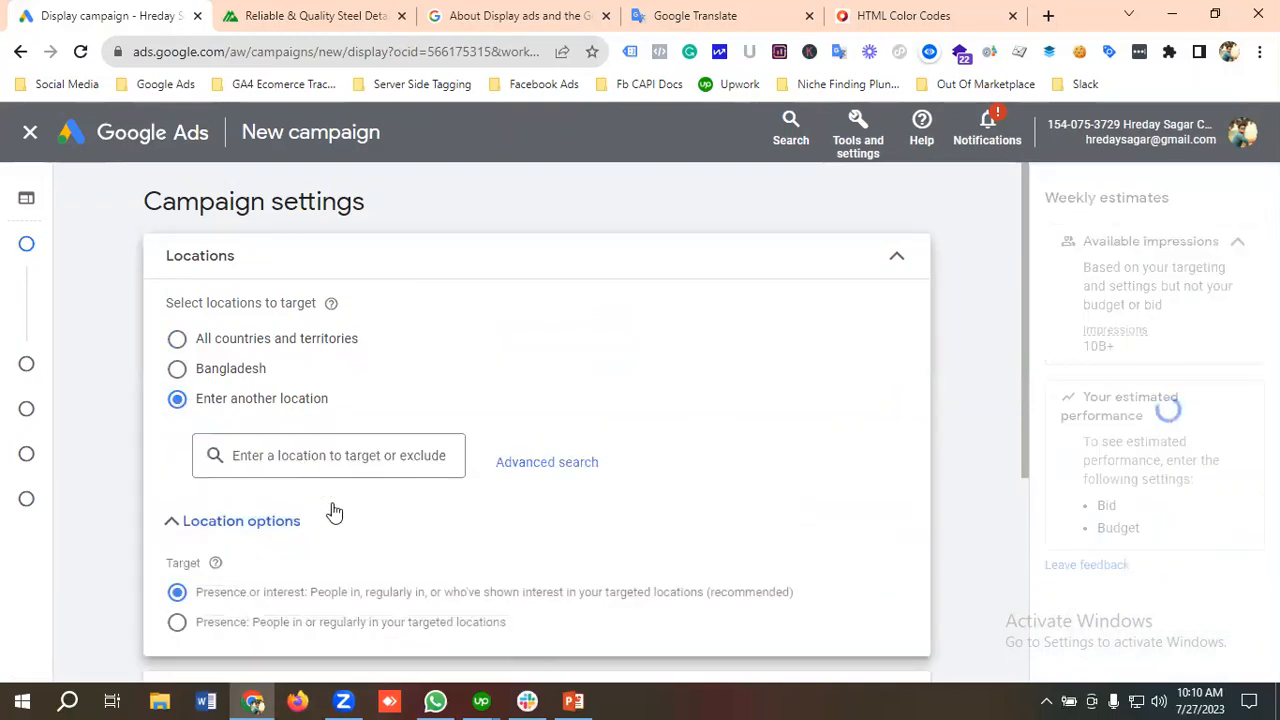
{"action": "left_click", "coordinate": [300, 14]}
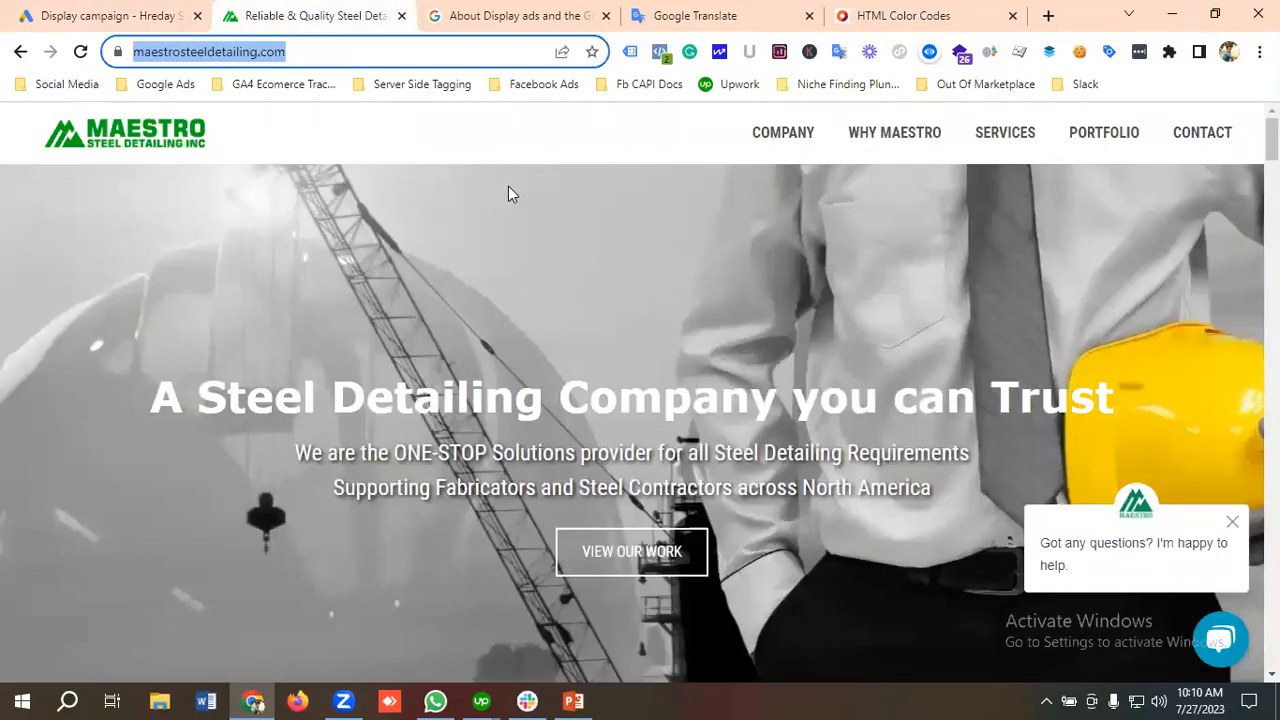
{"action": "left_click", "coordinate": [528, 237]}
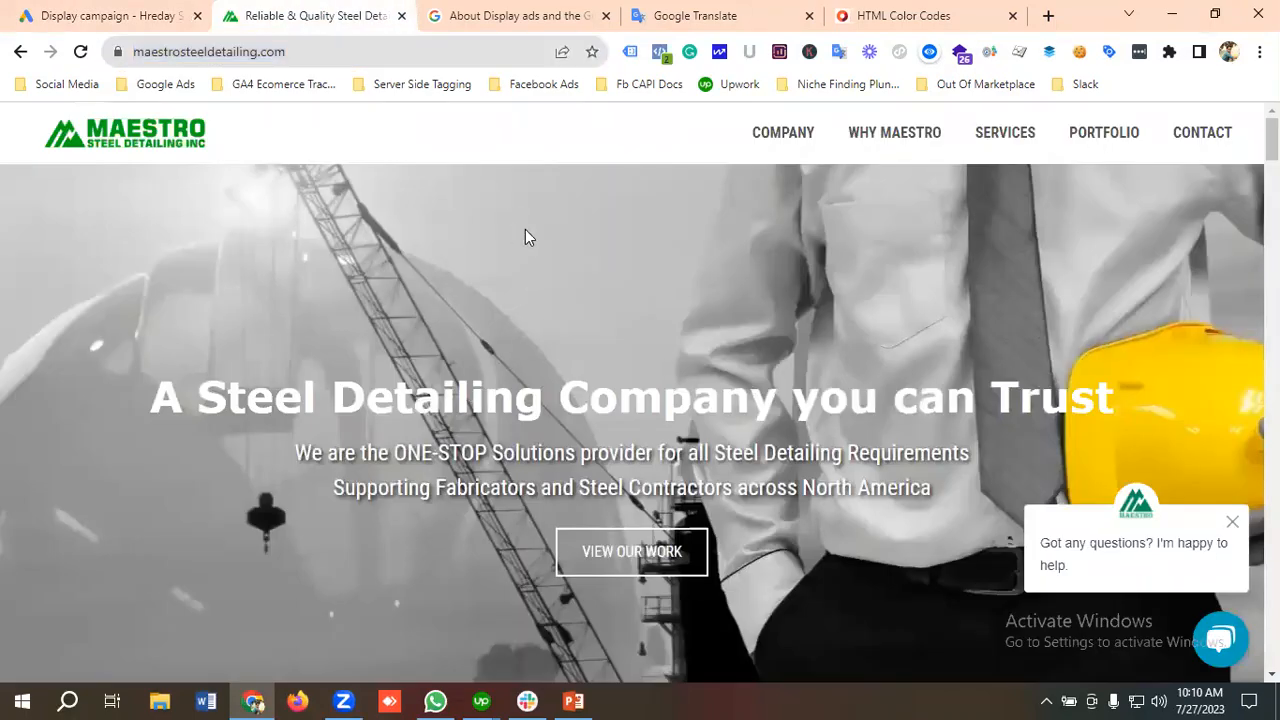
{"action": "left_click", "coordinate": [93, 12]}
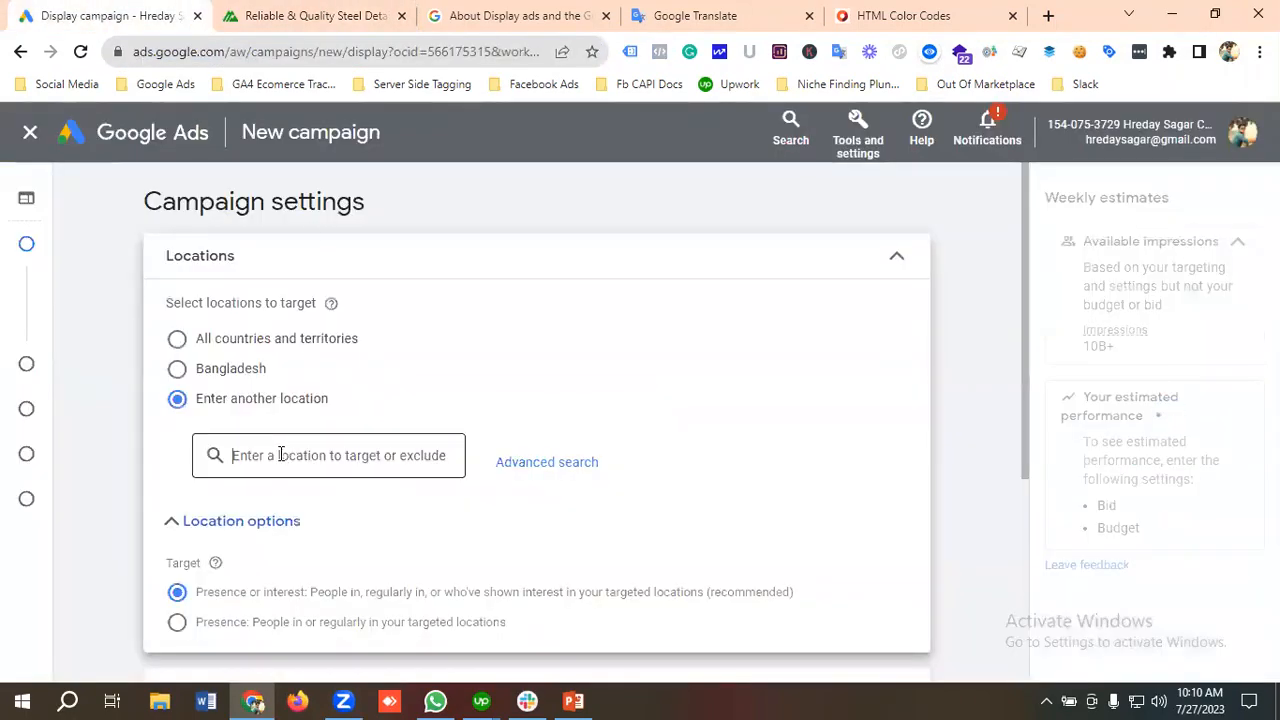
Step: Search for United States in the location settings and add the country as a targeted location
{"action": "type", "text": "uNI"}
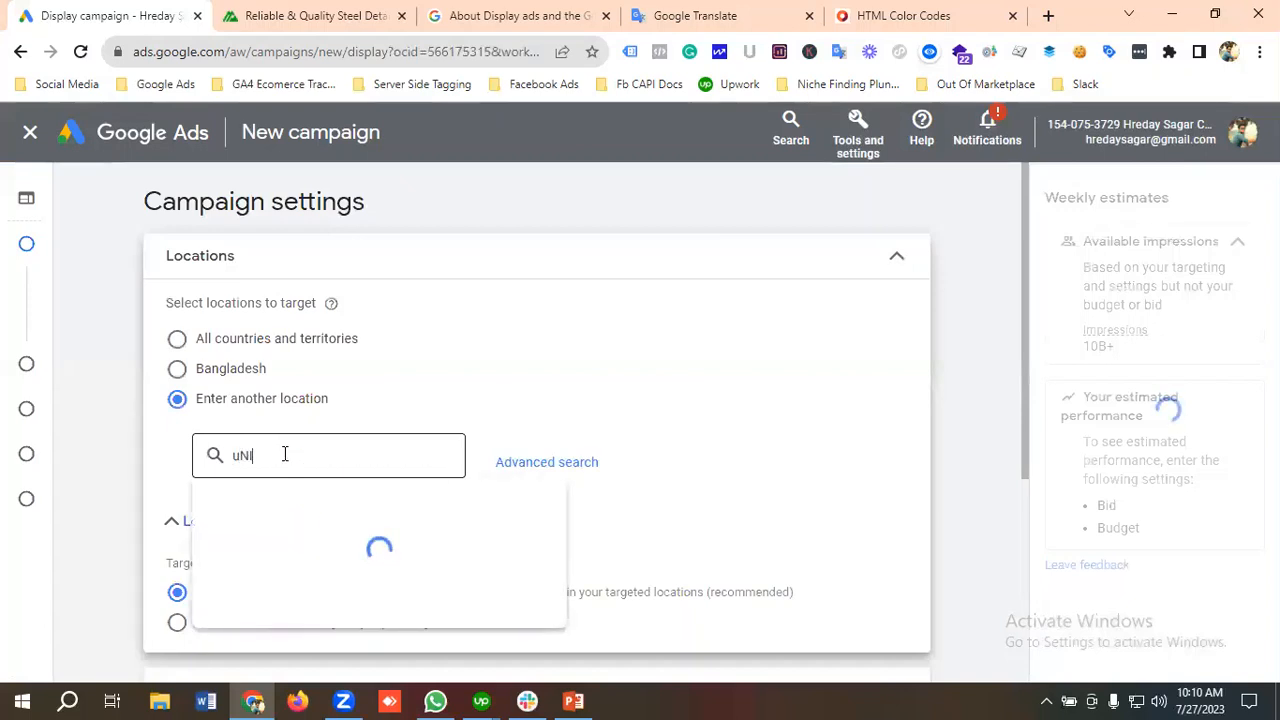
{"action": "type", "text": "TED"}
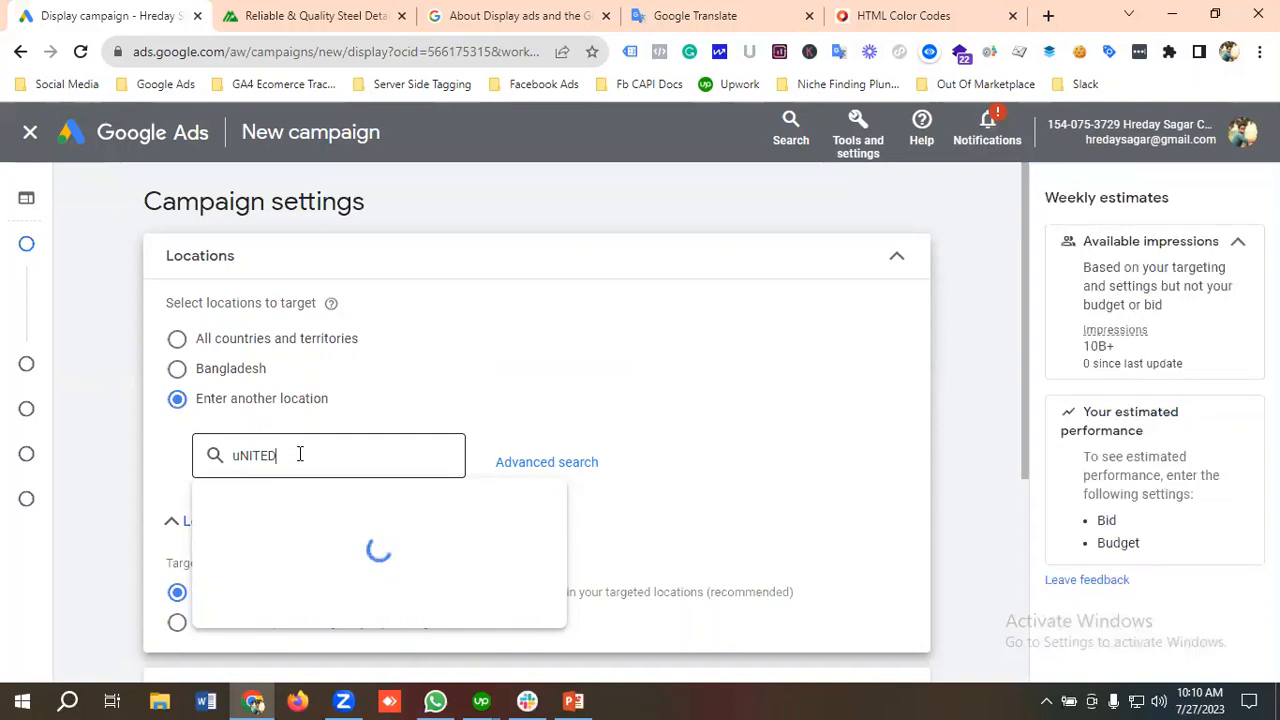
{"action": "key", "text": "BackSpace"}
{"action": "key", "text": "BackSpace"}
{"action": "key", "text": "BackSpace"}
{"action": "key", "text": "BackSpace"}
{"action": "key", "text": "BackSpace"}
{"action": "type", "text": "United State"}
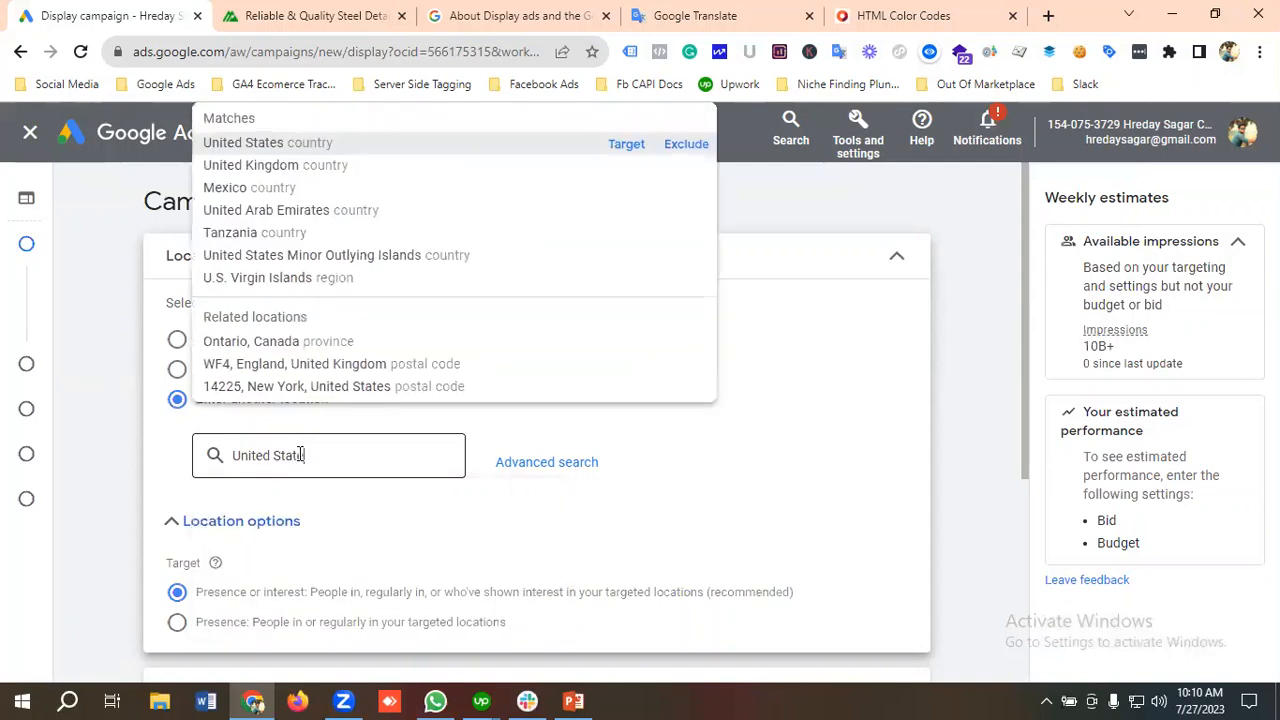
{"action": "left_click", "coordinate": [630, 148]}
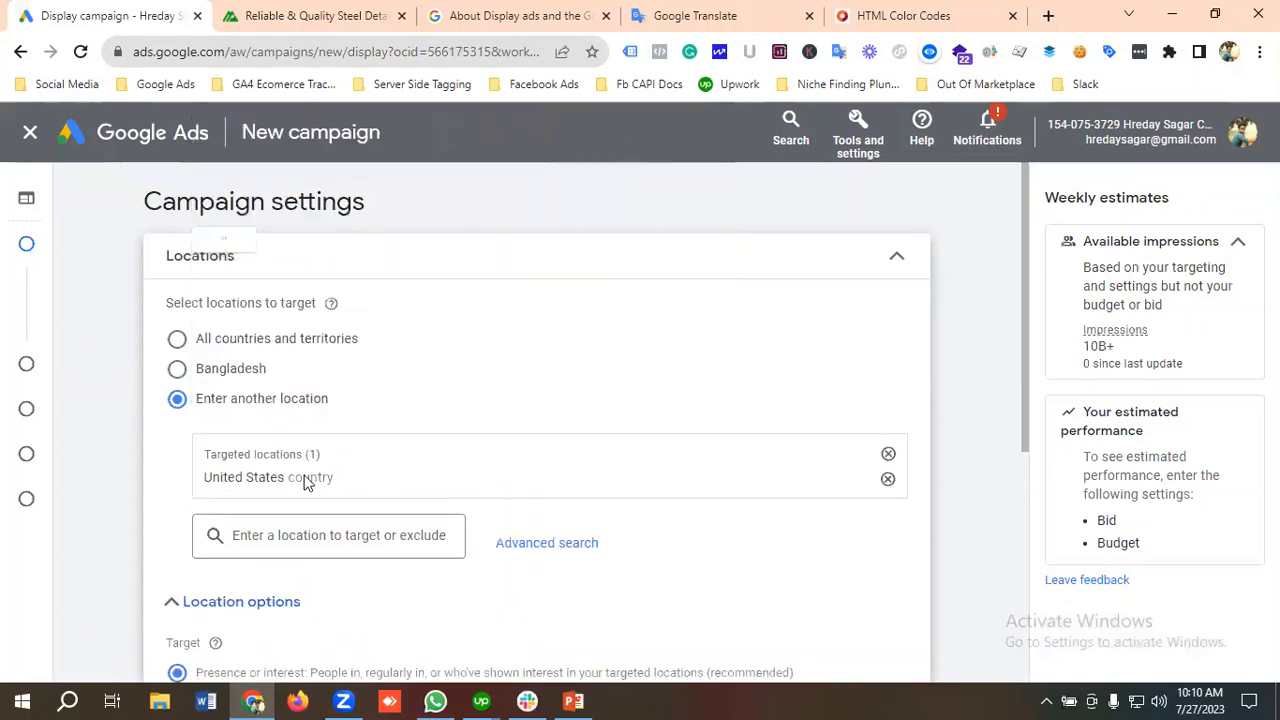
{"action": "scroll", "coordinate": [309, 470], "scroll_direction": "down", "scroll_amount": 1}
{"action": "scroll", "coordinate": [313, 468], "scroll_direction": "down", "scroll_amount": 1}
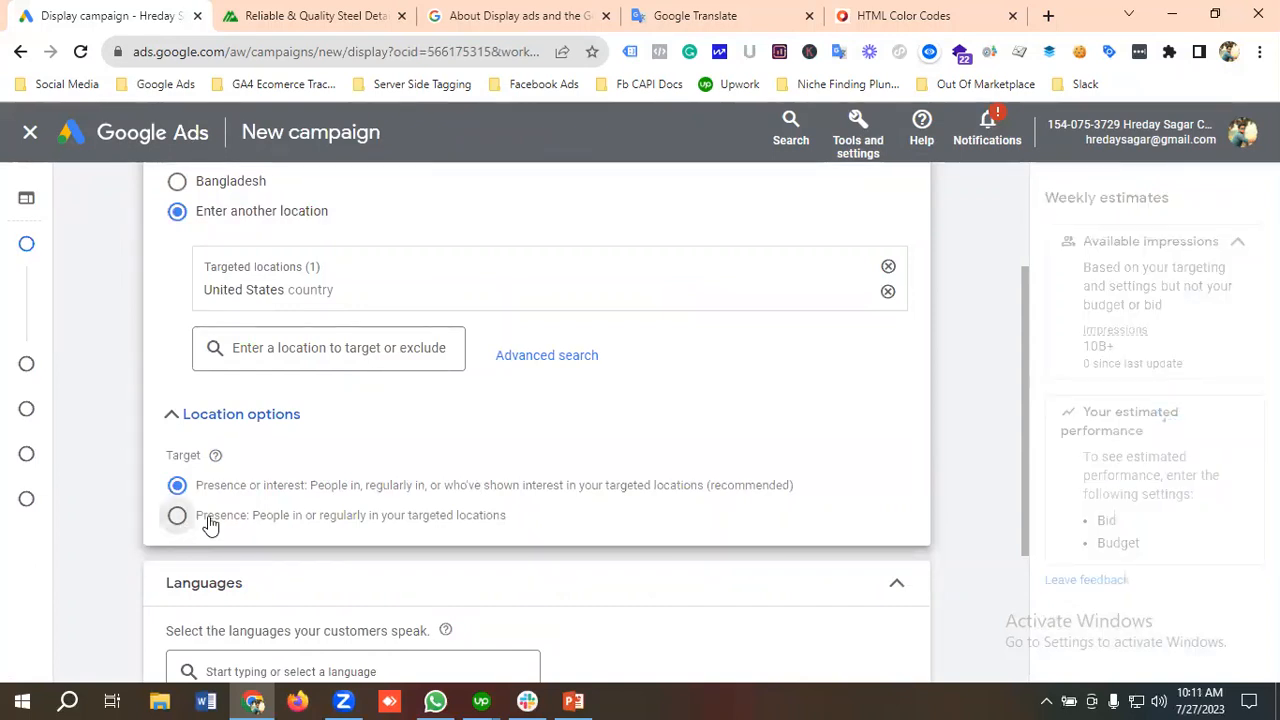
Step: Limit the location targeting to people in or regularly in the targeted locations, and expand the additional campaign settings
{"action": "left_click", "coordinate": [209, 518]}
{"action": "scroll", "coordinate": [288, 513], "scroll_direction": "down", "scroll_amount": 3}
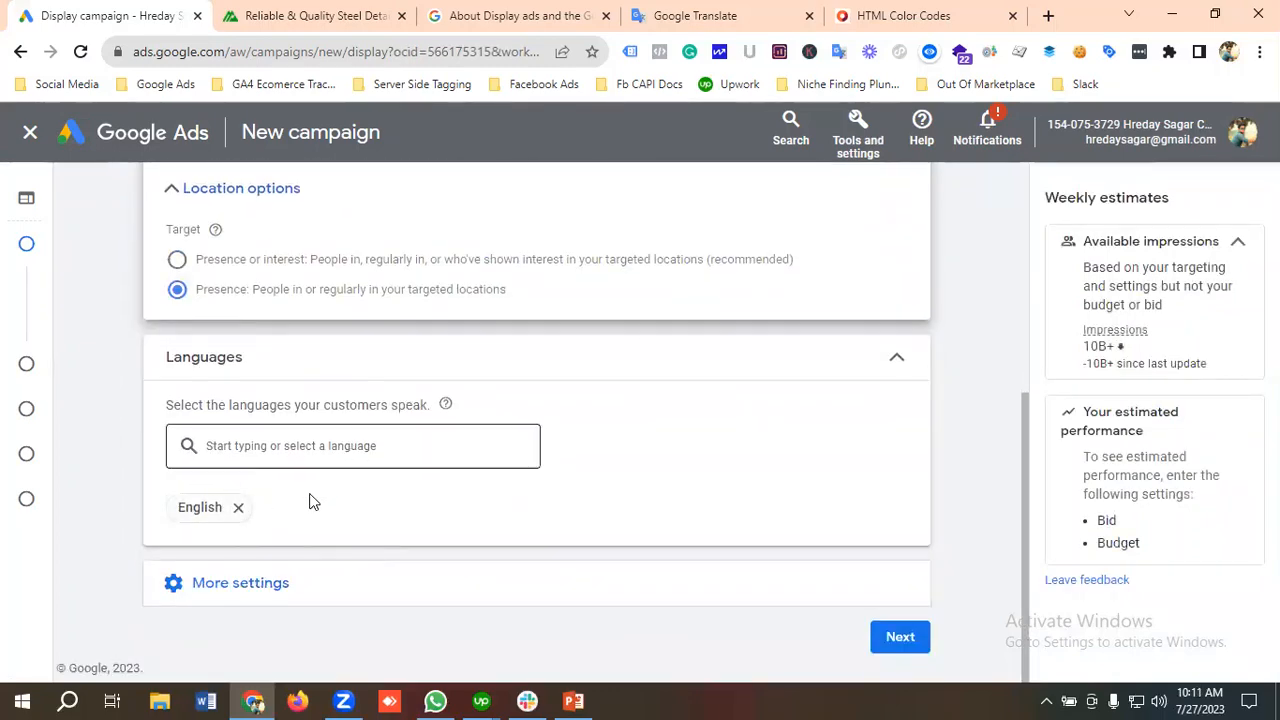
{"action": "left_click", "coordinate": [243, 586]}
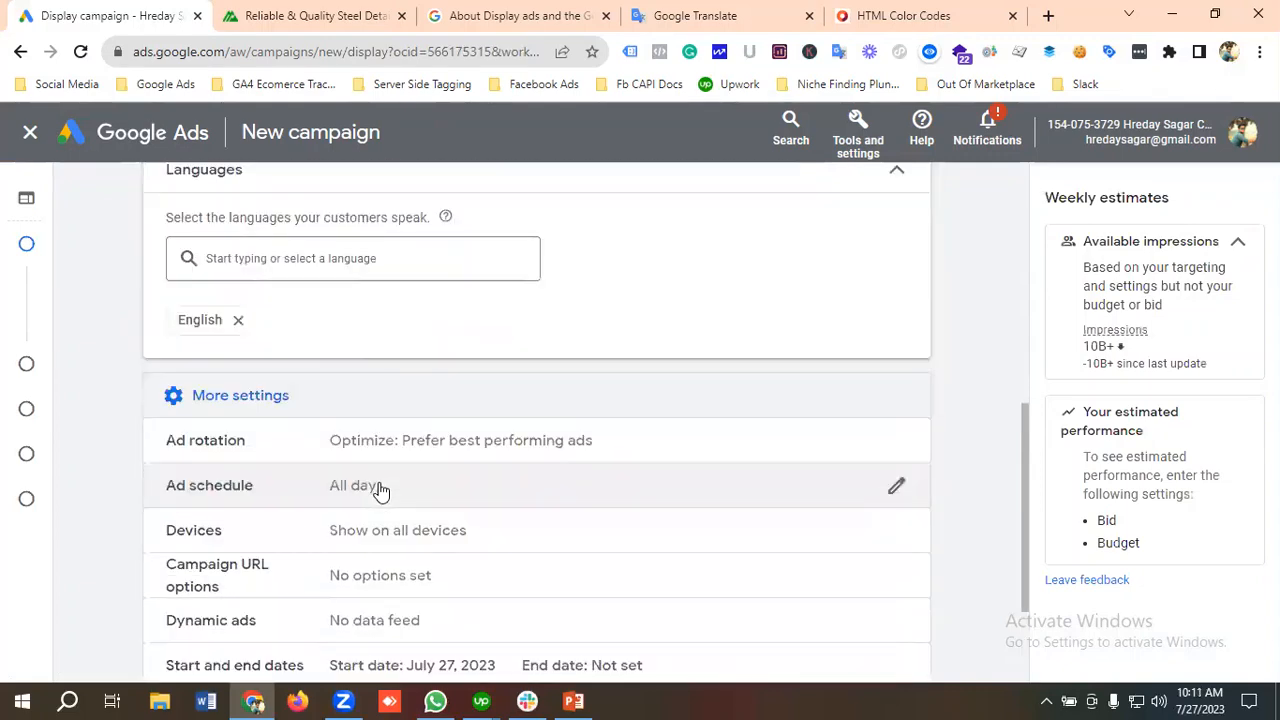
{"action": "scroll", "coordinate": [380, 490], "scroll_direction": "down", "scroll_amount": 1}
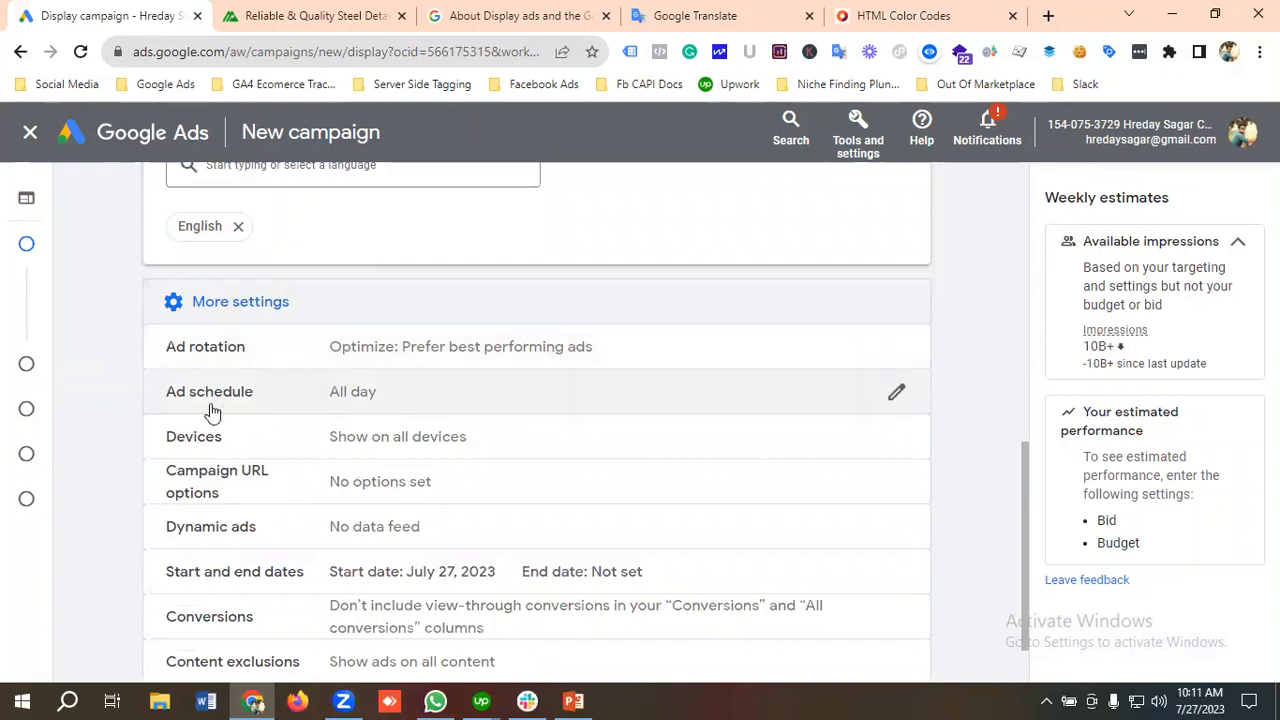
{"action": "scroll", "coordinate": [484, 410], "scroll_direction": "down", "scroll_amount": 1}
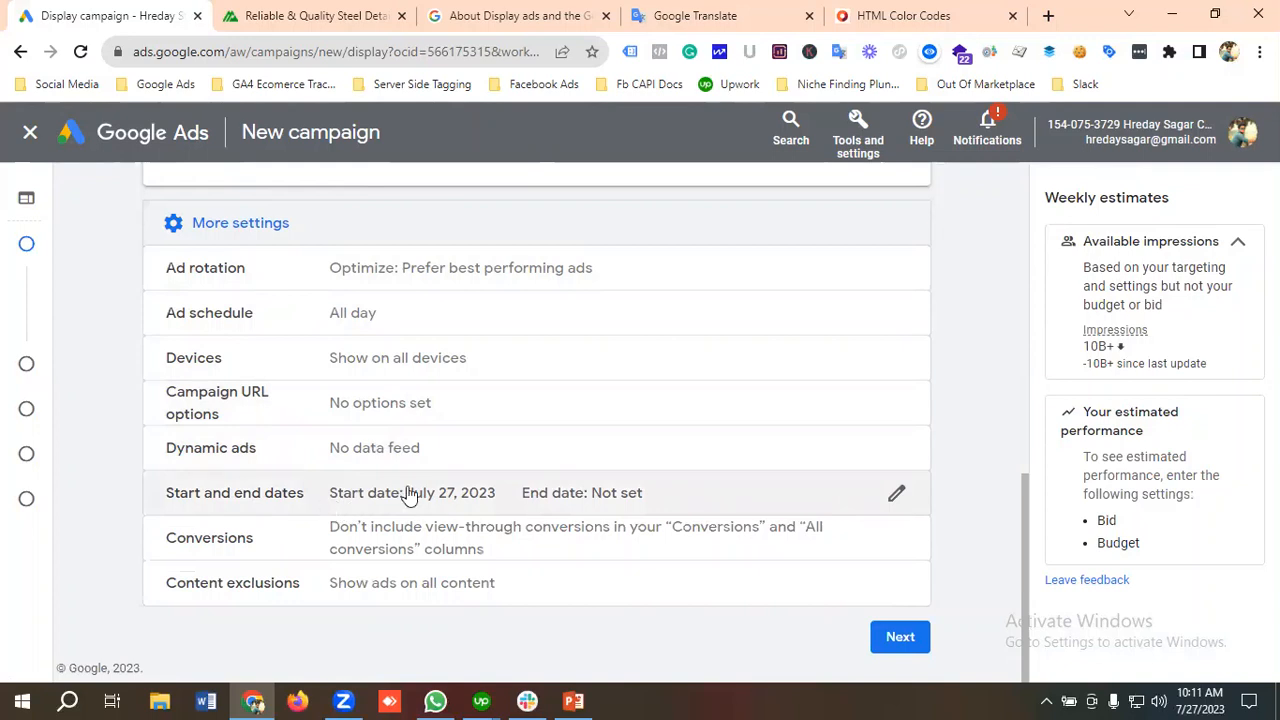
Step: Open the content exclusions, review the available opt-outs without selecting any, and continue to the budget and bidding settings
{"action": "left_click", "coordinate": [365, 590]}
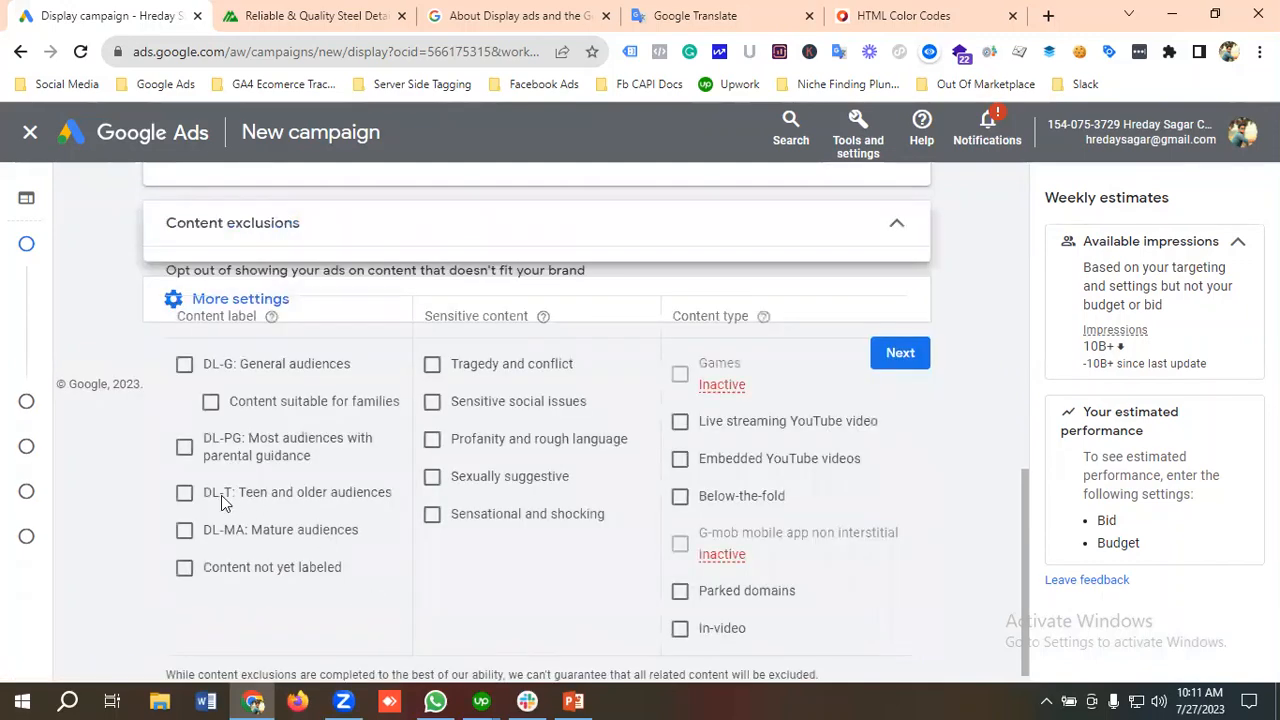
{"action": "scroll", "coordinate": [295, 430], "scroll_direction": "down", "scroll_amount": 2}
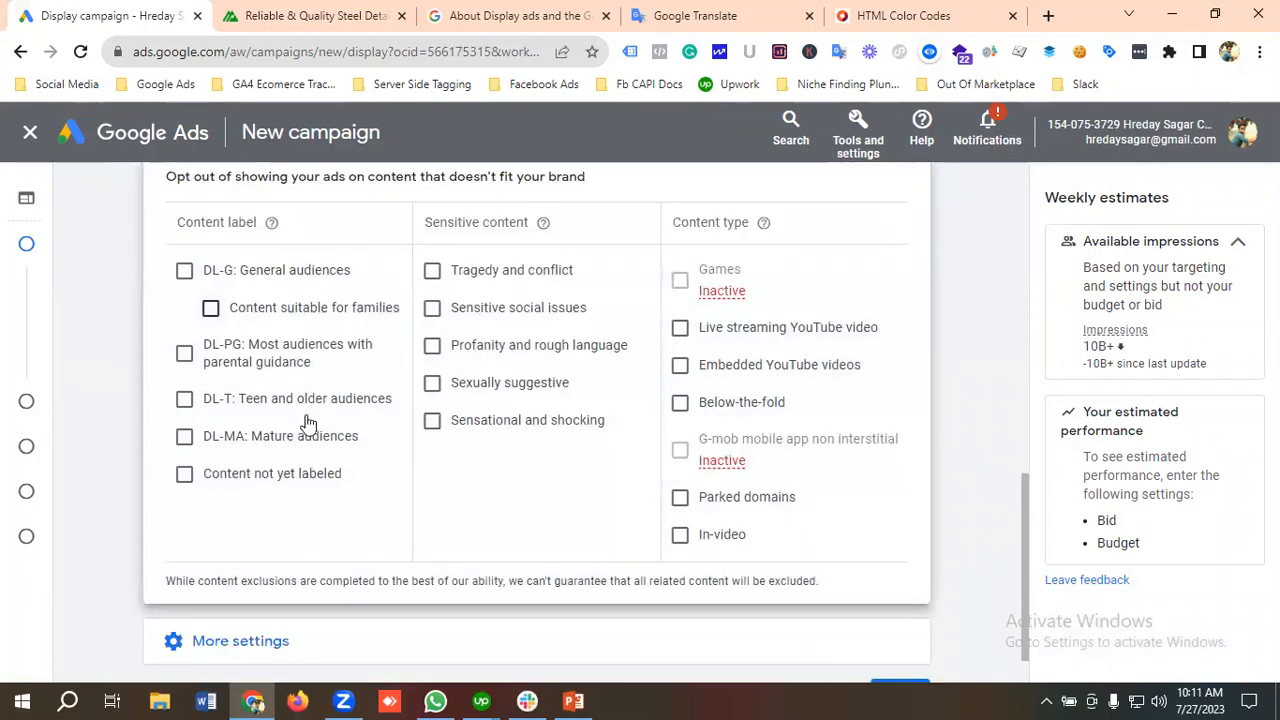
{"action": "scroll", "coordinate": [310, 465], "scroll_direction": "up", "scroll_amount": 1}
{"action": "scroll", "coordinate": [330, 458], "scroll_direction": "down", "scroll_amount": 1}
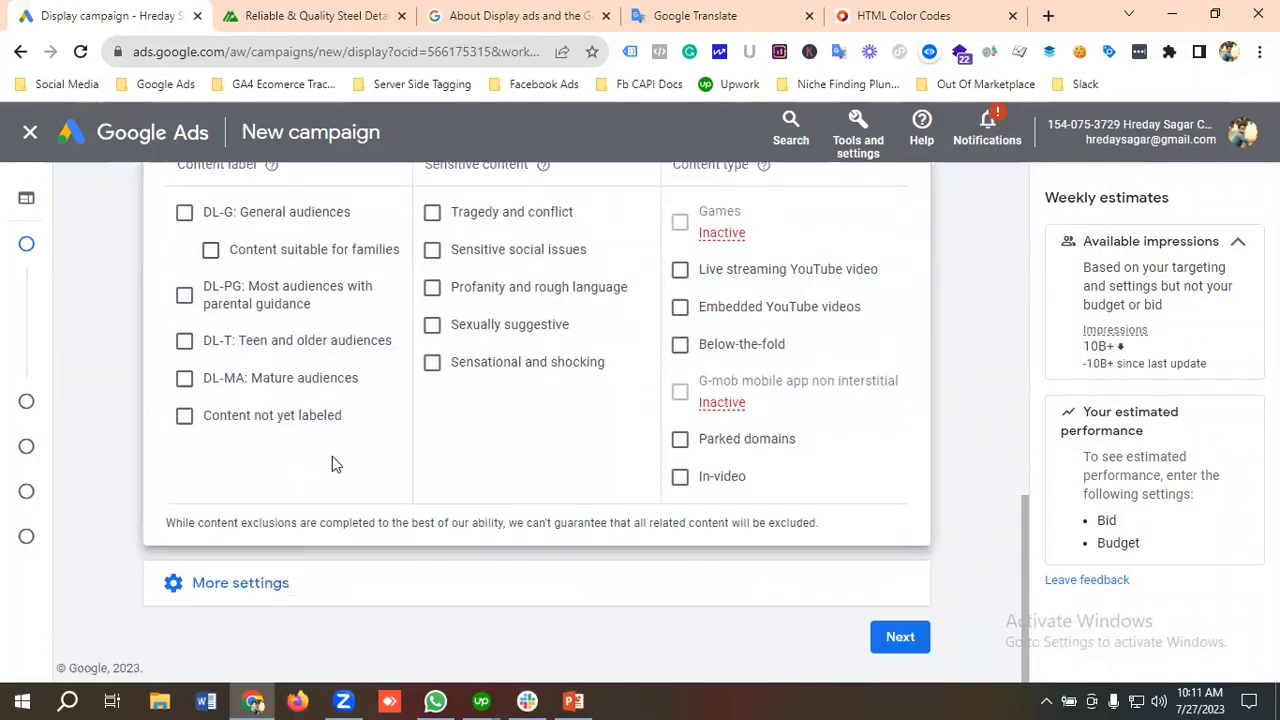
{"action": "scroll", "coordinate": [297, 449], "scroll_direction": "up", "scroll_amount": 1}
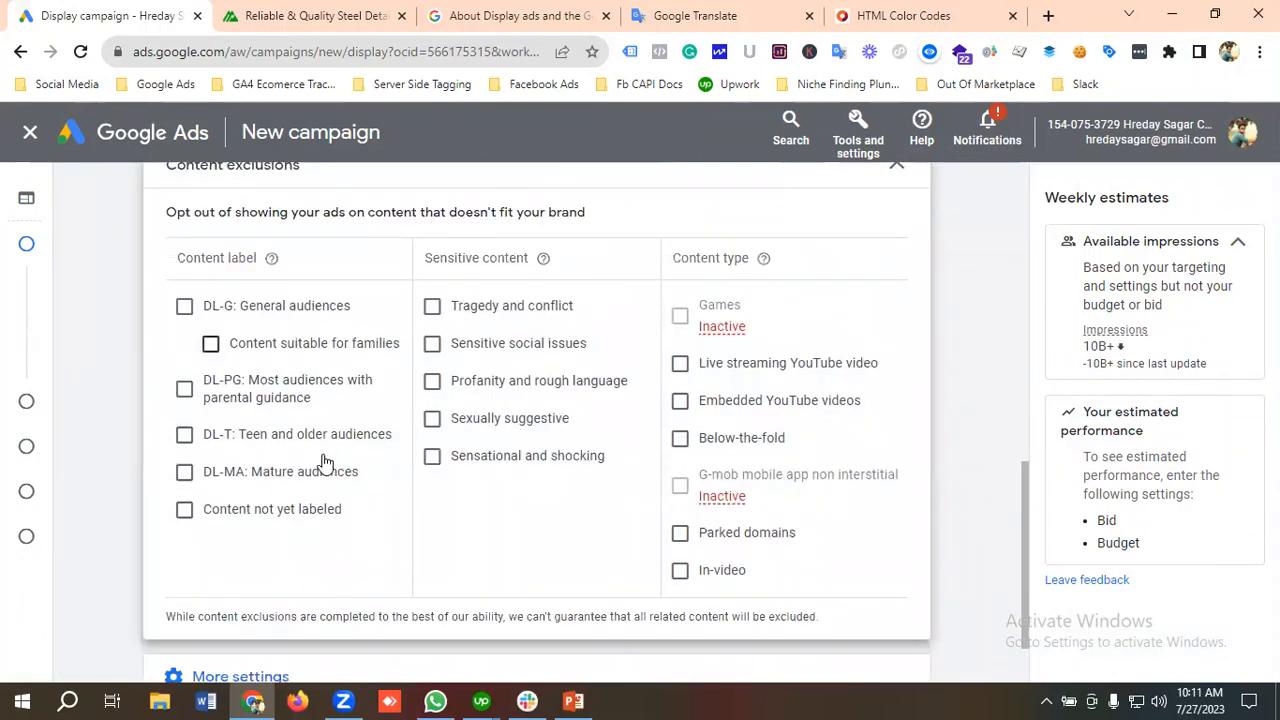
{"action": "scroll", "coordinate": [320, 470], "scroll_direction": "down", "scroll_amount": 1}
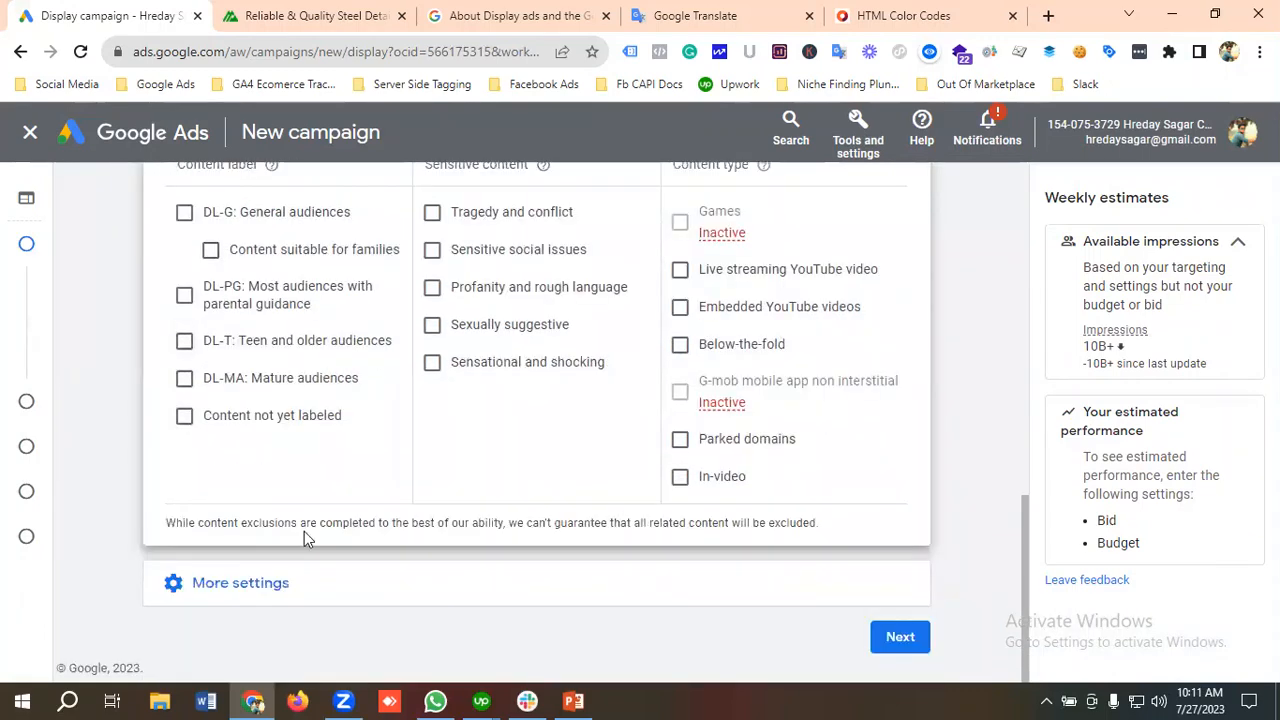
{"action": "left_click", "coordinate": [900, 640]}
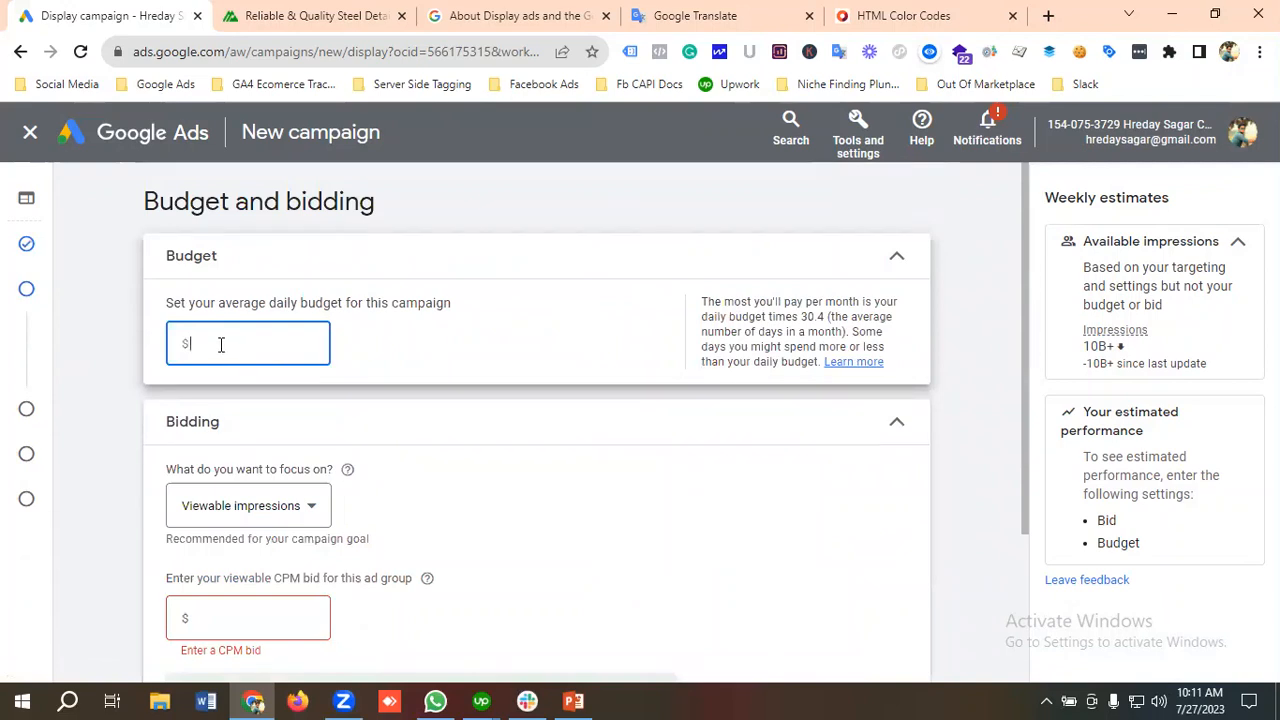
Step: Set the campaign's average daily budget to $20 and open the choices for the bidding focus
{"action": "type", "text": "20"}
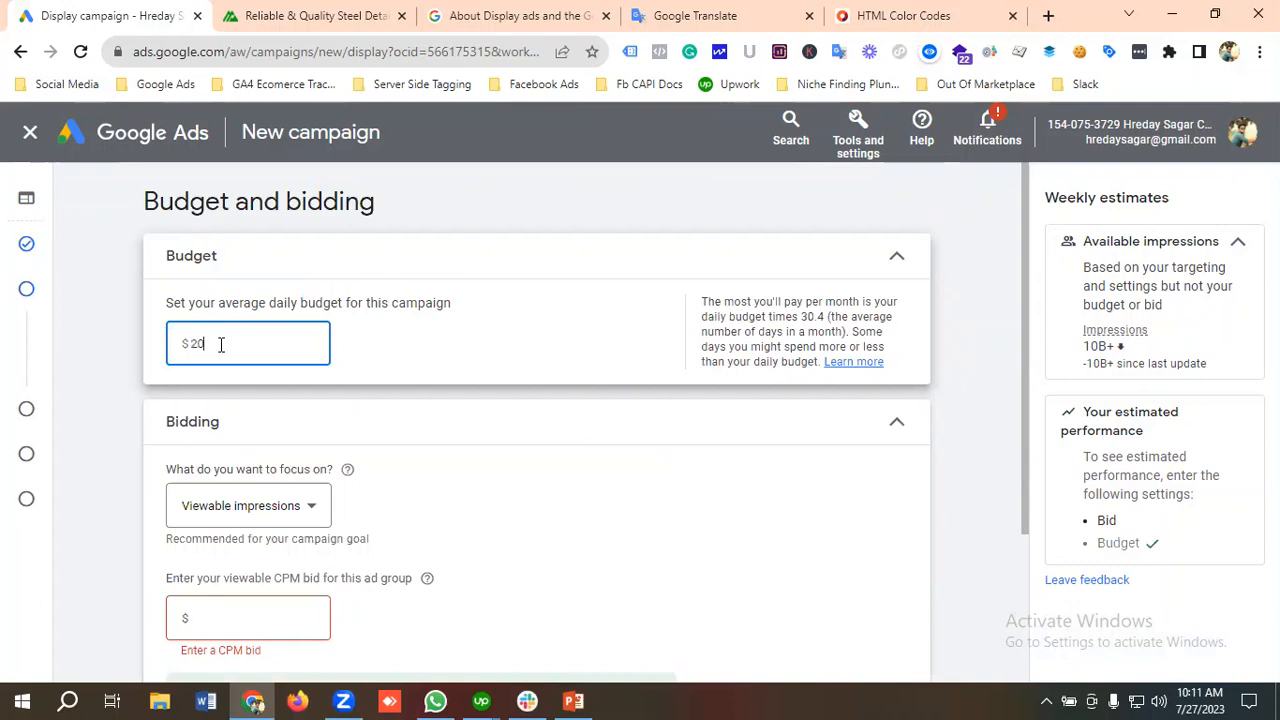
{"action": "left_click", "coordinate": [417, 366]}
{"action": "scroll", "coordinate": [289, 380], "scroll_direction": "down", "scroll_amount": 1}
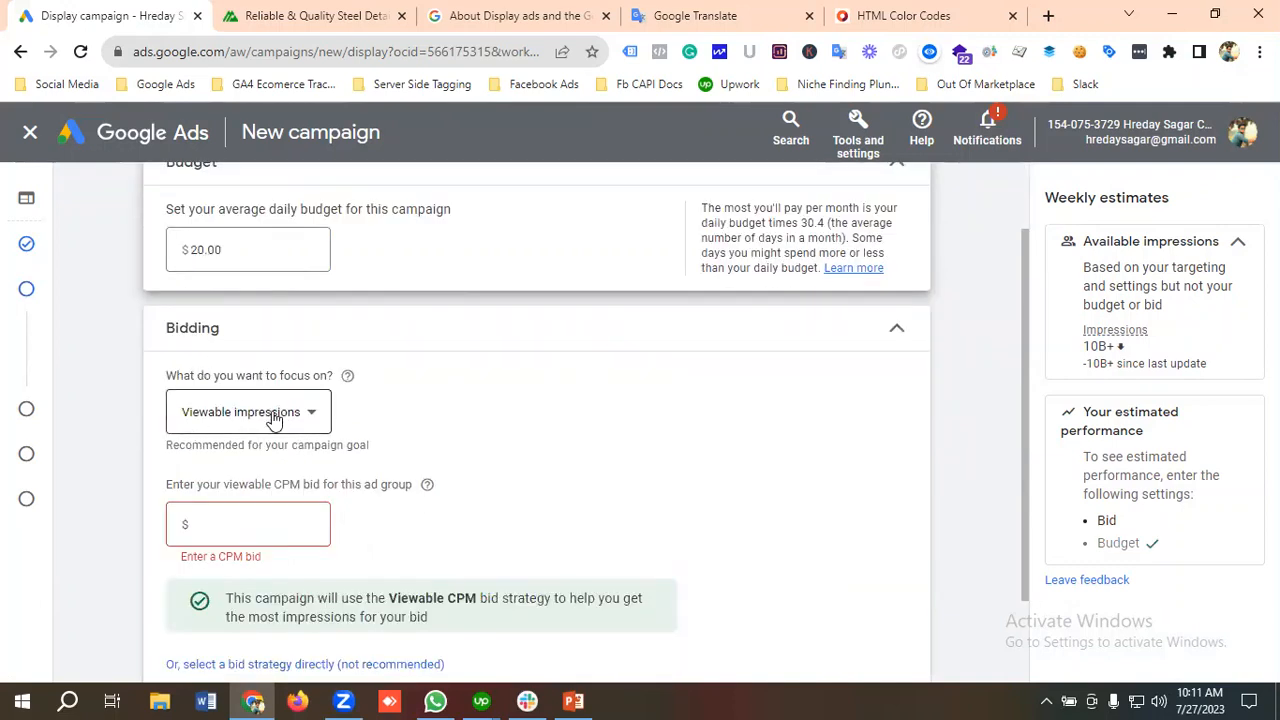
{"action": "left_click", "coordinate": [274, 417]}
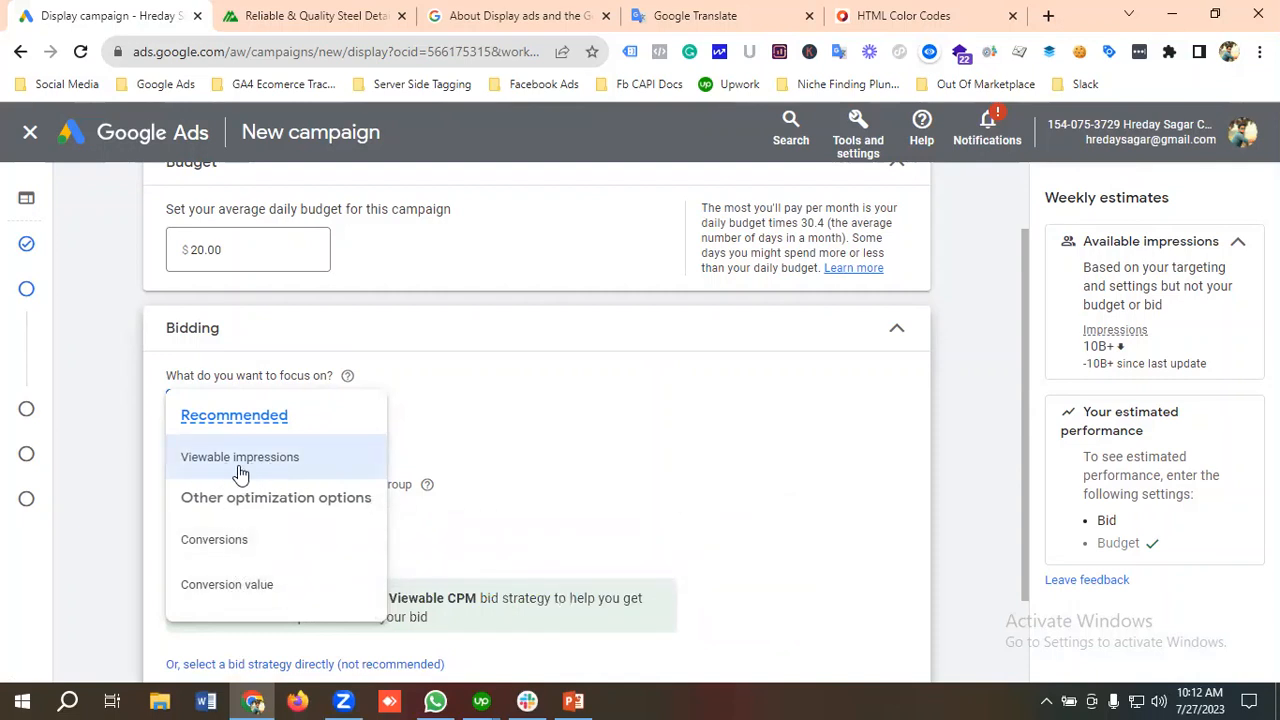
{"action": "mouse_move", "coordinate": [271, 466]}
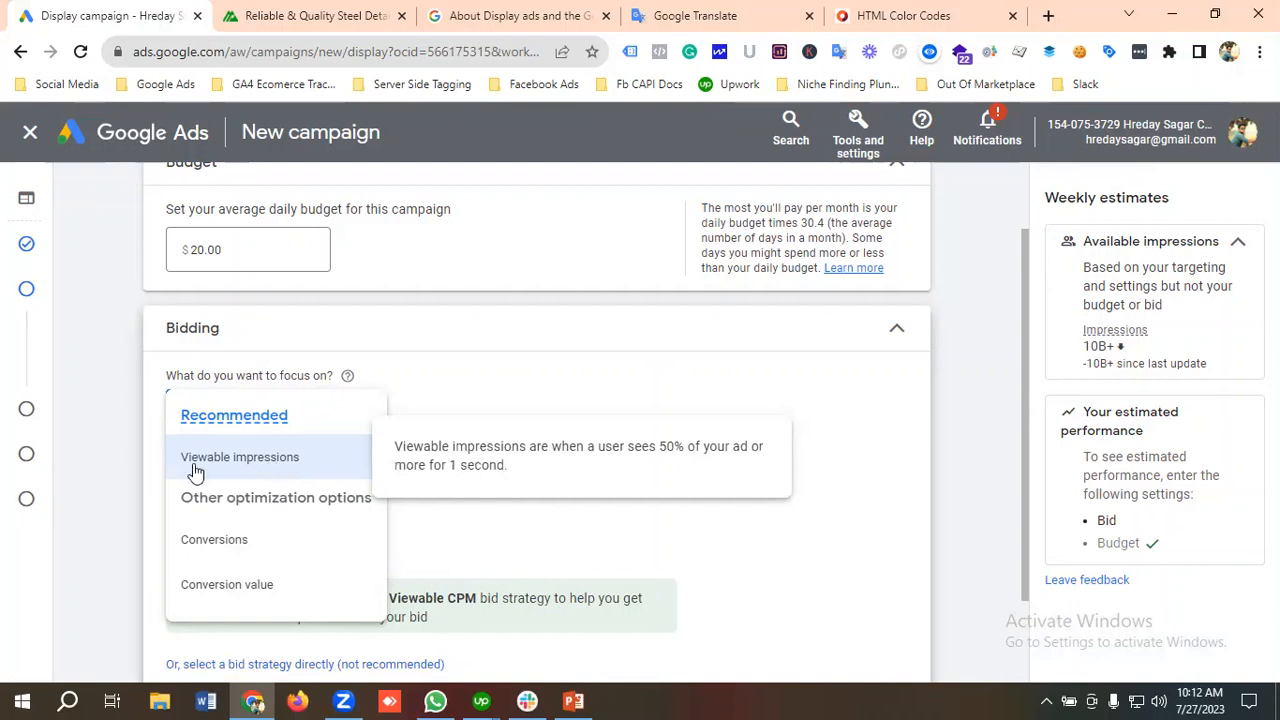
Step: Search Google in a new tab for "viewable impression in google ads" and open the help article on viewability and Active View reporting metrics
{"action": "left_click", "coordinate": [1049, 20]}
{"action": "type", "text": "v"}
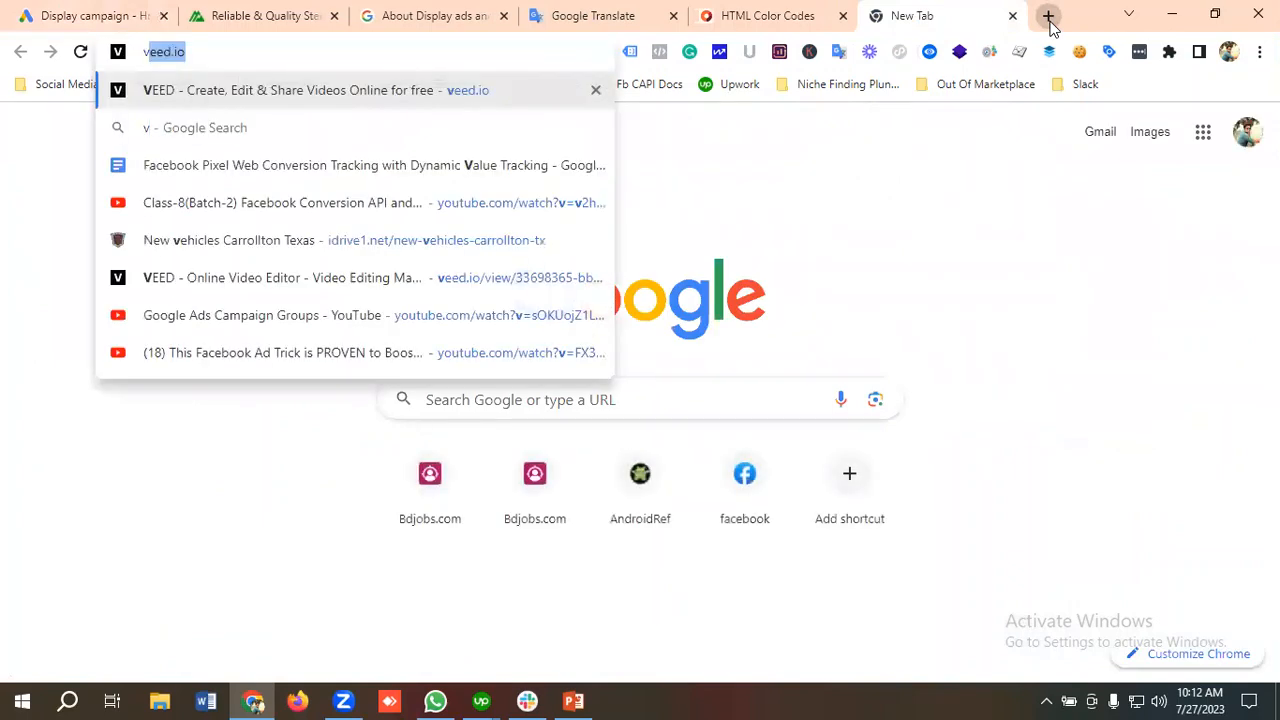
{"action": "type", "text": "iewable im"}
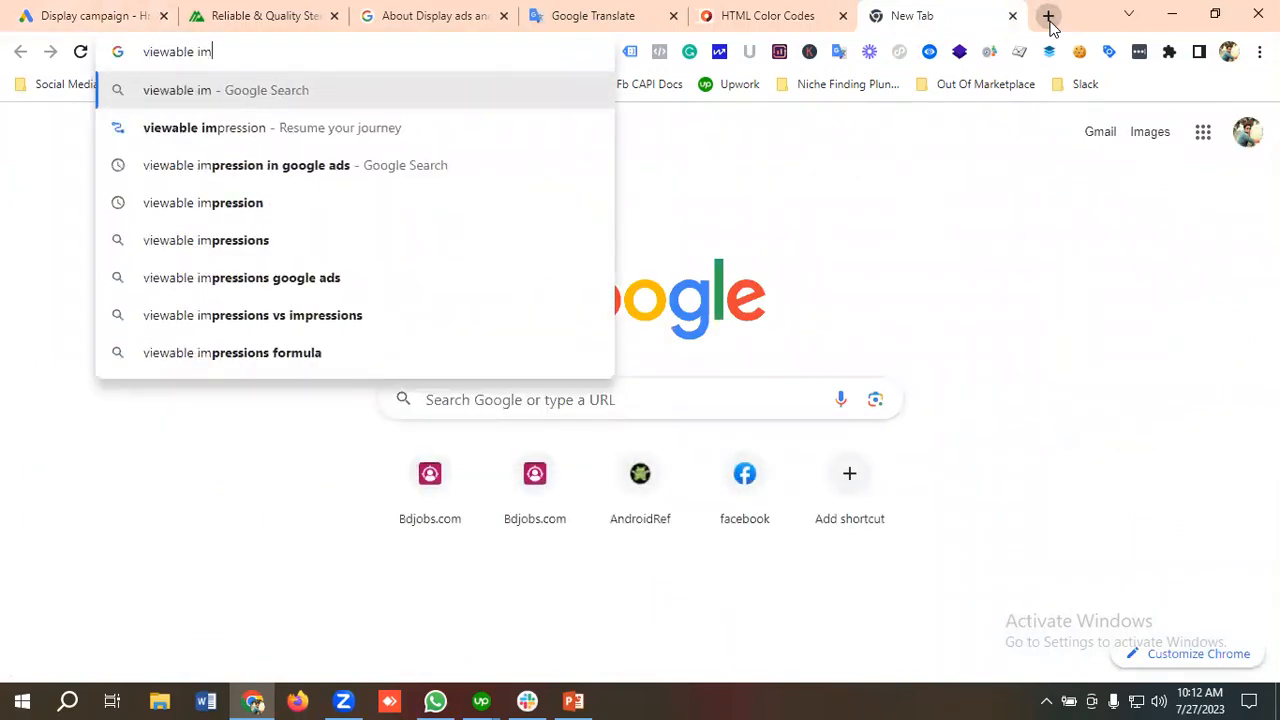
{"action": "left_click", "coordinate": [309, 170]}
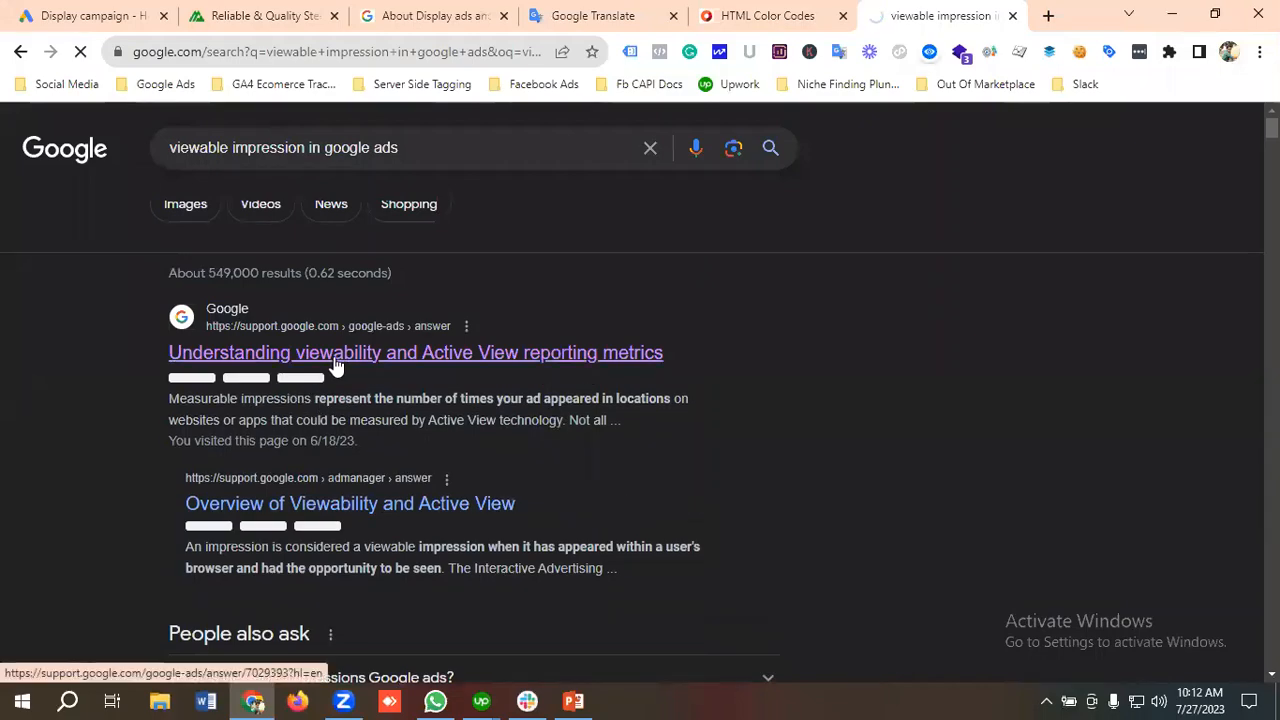
{"action": "left_click", "coordinate": [336, 358]}
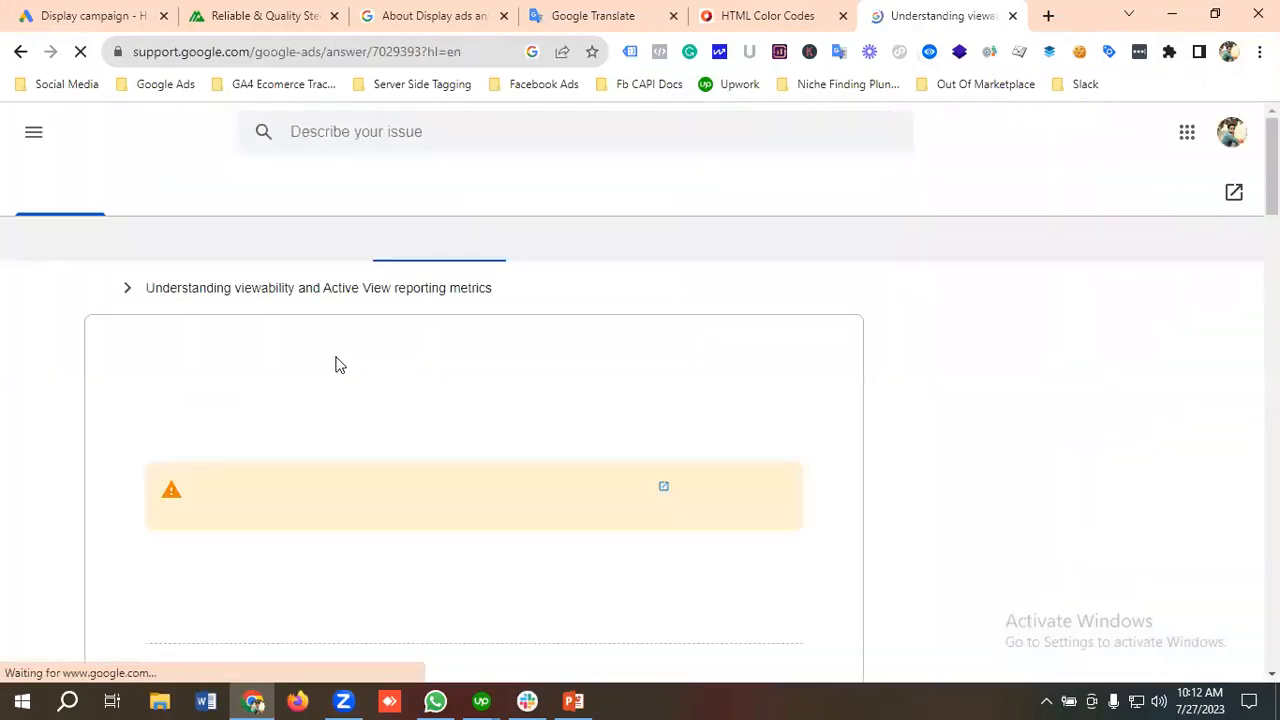
Step: Read the viewability help article, examining the definition of viewable impressions among the Active View metrics
{"action": "scroll", "coordinate": [340, 362], "scroll_direction": "down", "scroll_amount": 2}
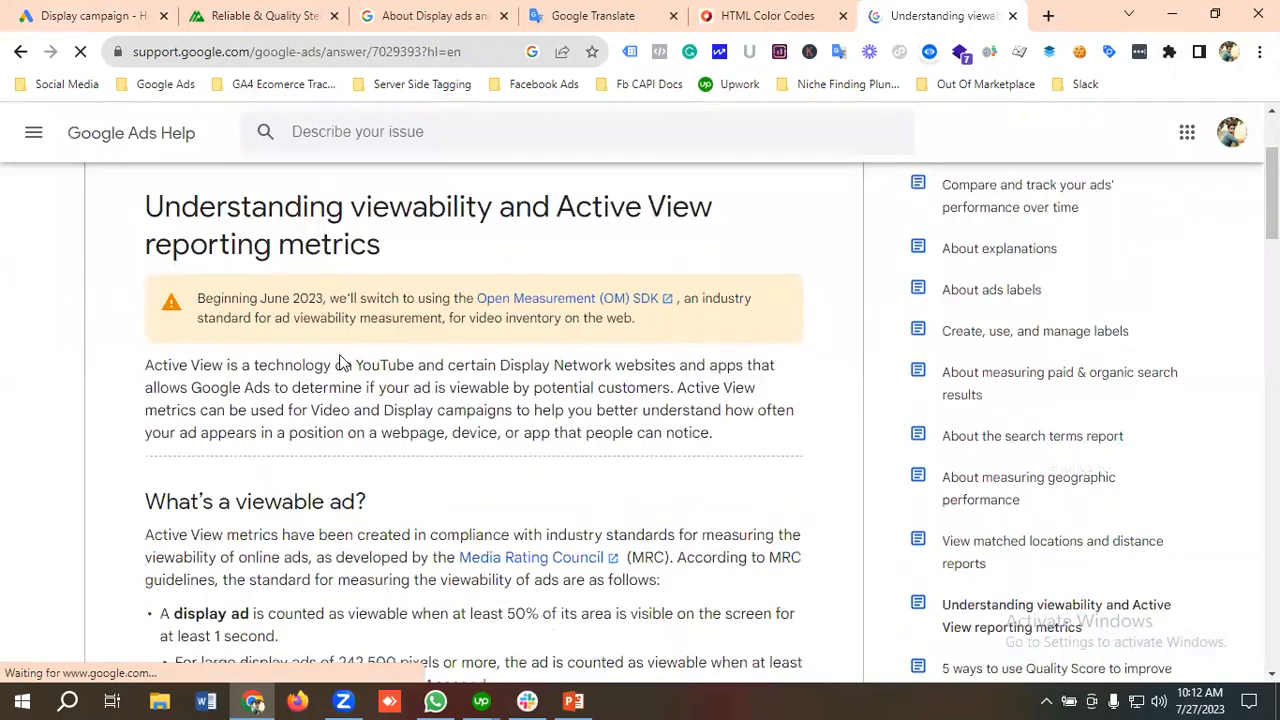
{"action": "scroll", "coordinate": [341, 359], "scroll_direction": "down", "scroll_amount": 1}
{"action": "scroll", "coordinate": [344, 362], "scroll_direction": "down", "scroll_amount": 5}
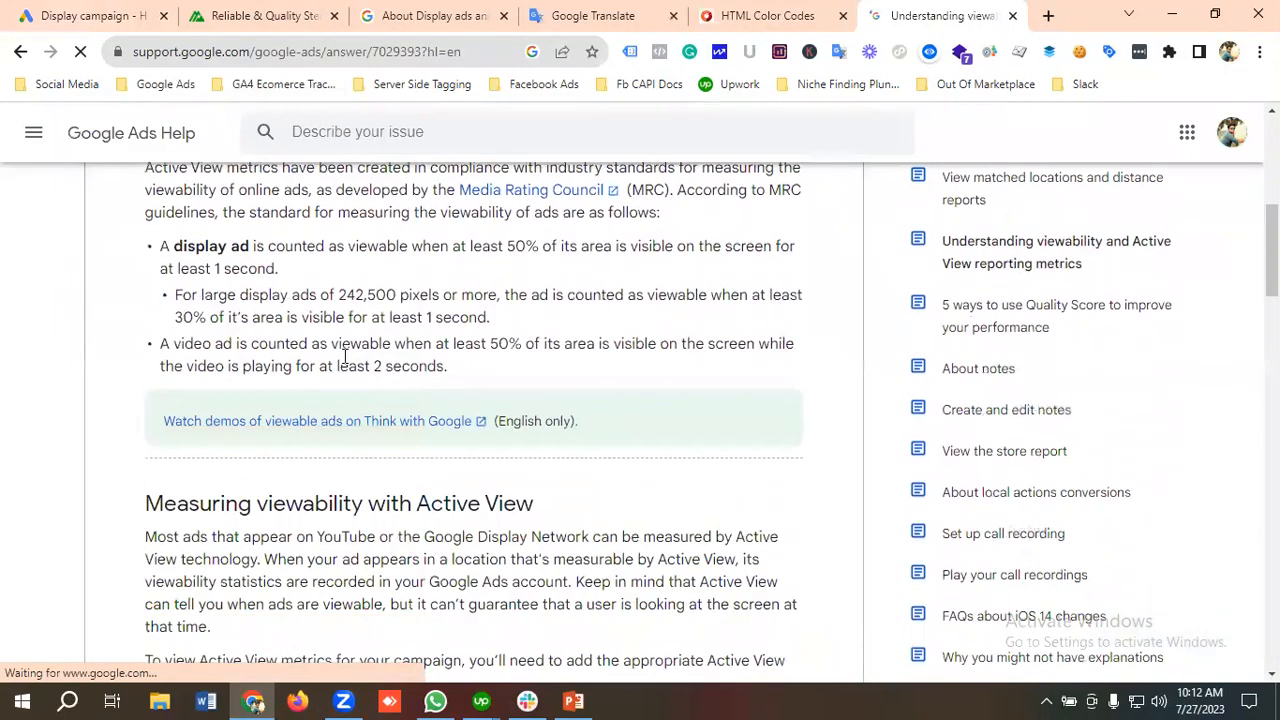
{"action": "scroll", "coordinate": [344, 356], "scroll_direction": "down", "scroll_amount": 3}
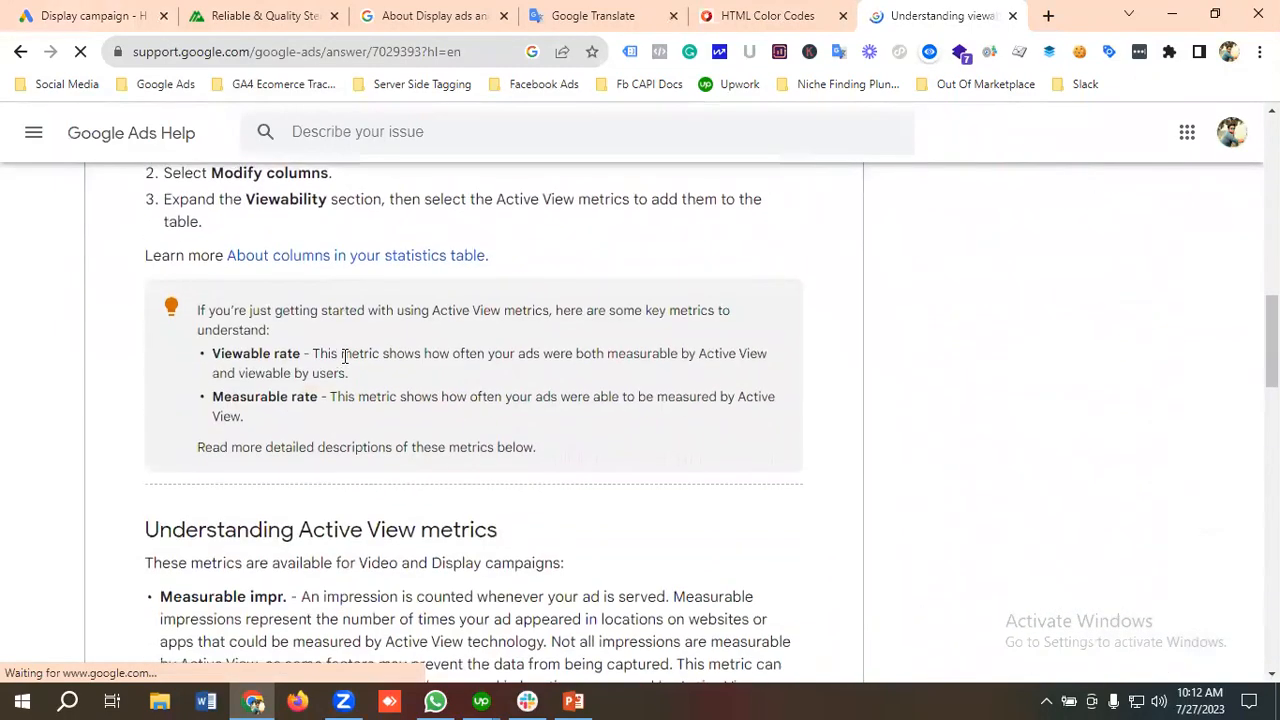
{"action": "scroll", "coordinate": [350, 360], "scroll_direction": "down", "scroll_amount": 2}
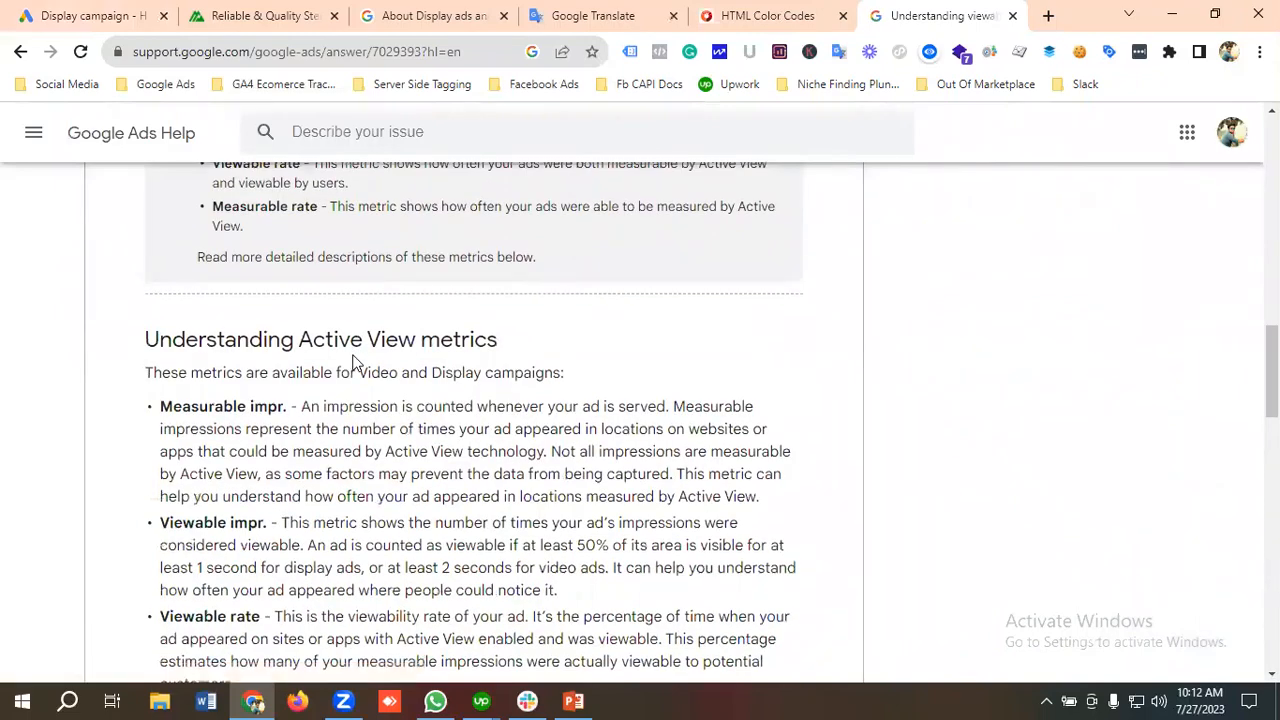
{"action": "scroll", "coordinate": [352, 362], "scroll_direction": "down", "scroll_amount": 2}
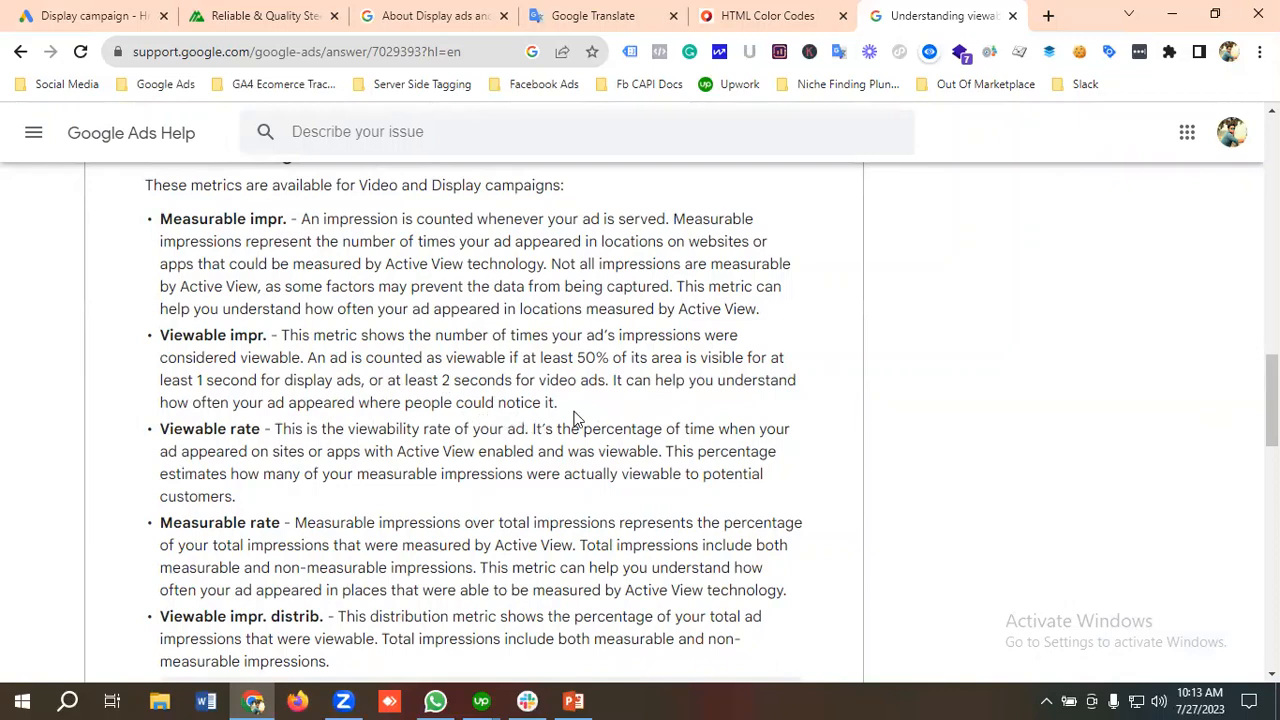
{"action": "left_click_drag", "start_coordinate": [562, 413], "coordinate": [159, 336]}
{"action": "left_click_drag", "start_coordinate": [570, 407], "coordinate": [160, 336]}
{"action": "left_click", "coordinate": [292, 500]}
Step: Return to the campaign draft, choose Viewable impressions as the bidding focus, and set the ad group's viewable CPM bid to $0.50
{"action": "left_click", "coordinate": [113, 12]}
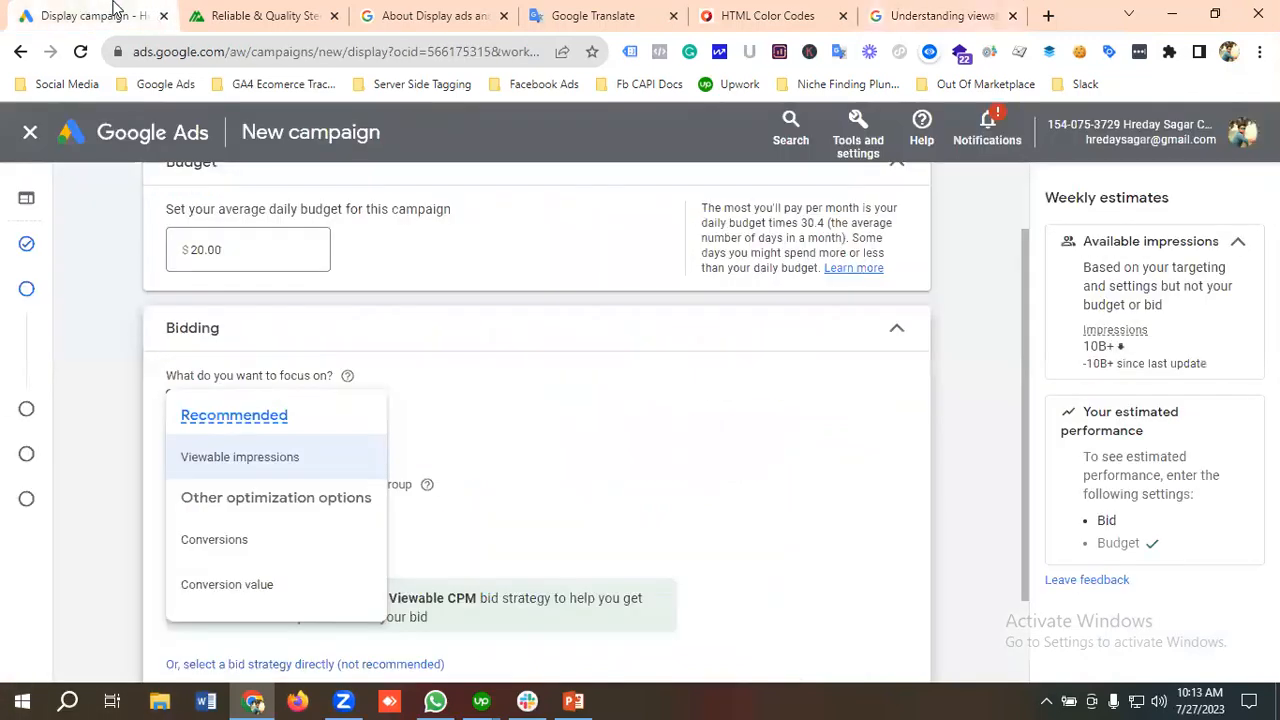
{"action": "left_click", "coordinate": [248, 459]}
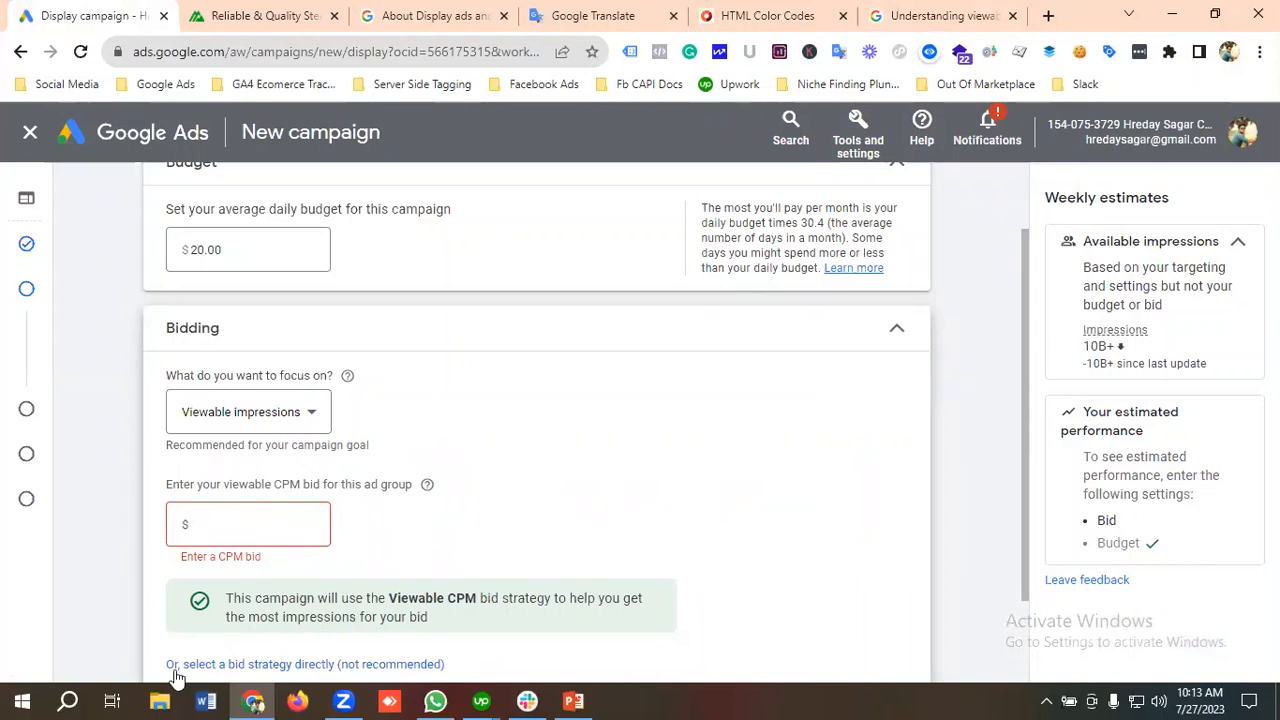
{"action": "left_click", "coordinate": [227, 525]}
{"action": "type", "text": "0.50"}
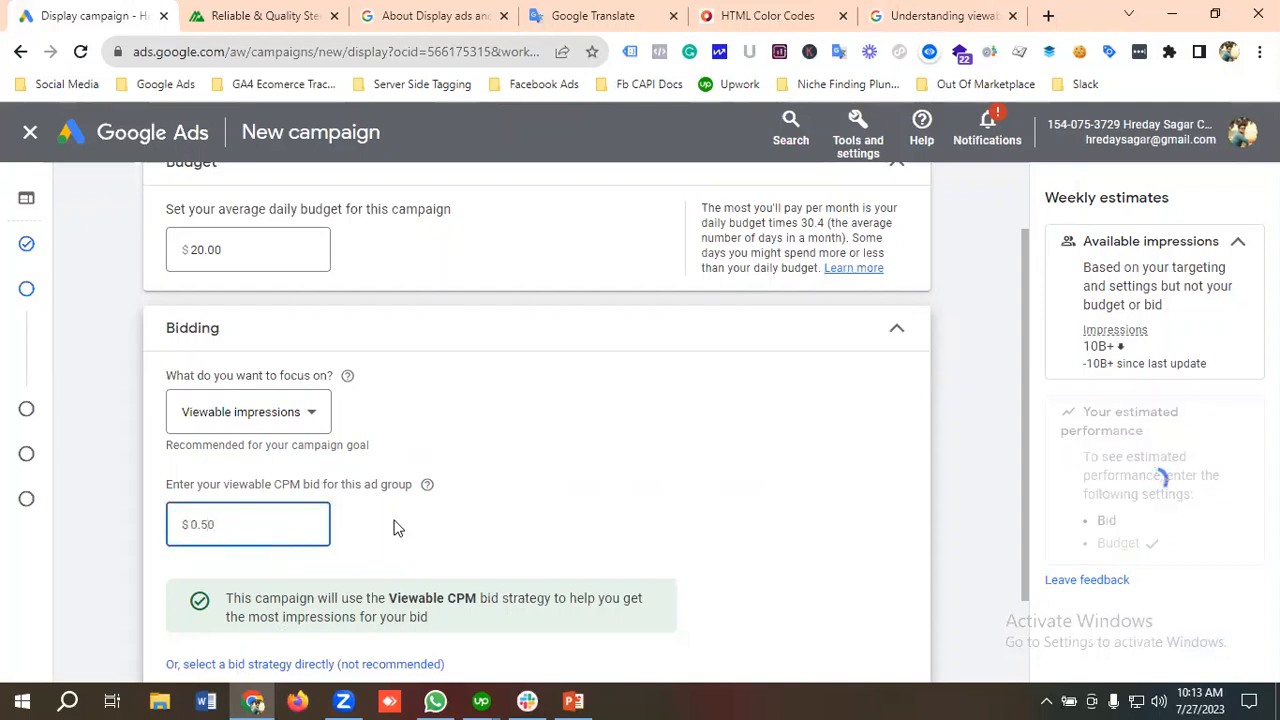
{"action": "left_click", "coordinate": [265, 480]}
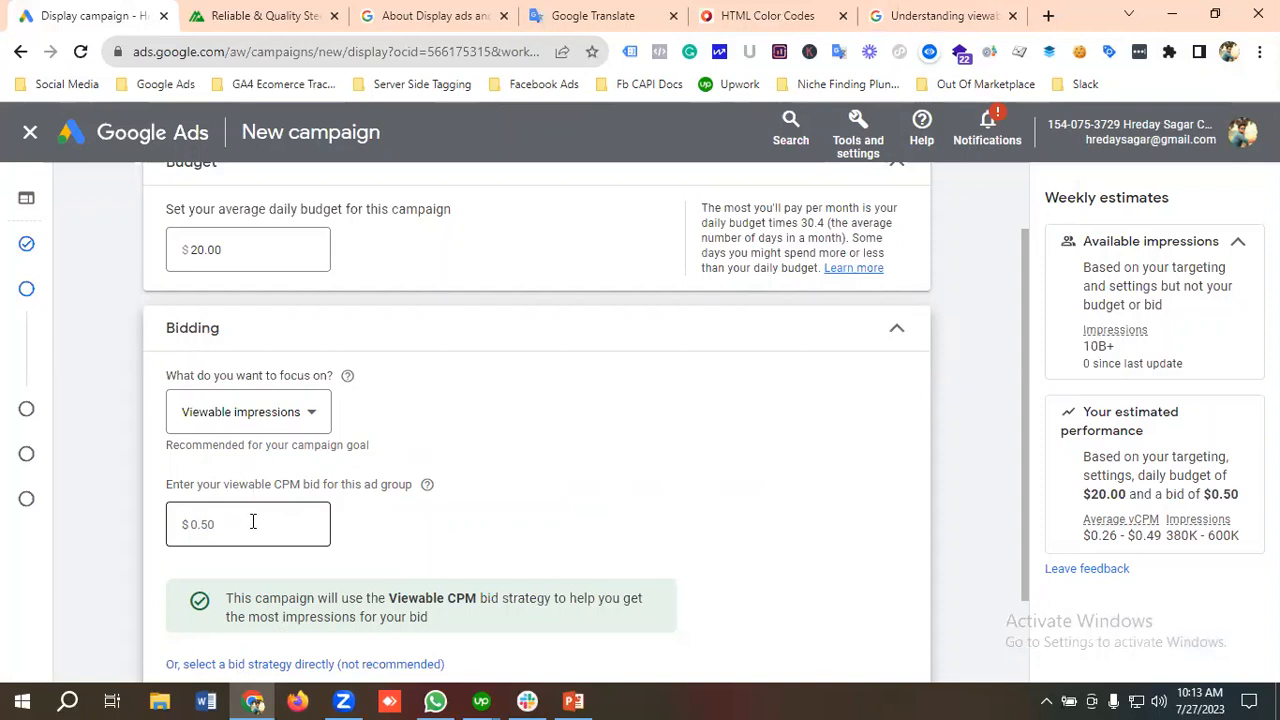
Step: Check the bidding settings, continue to the targeting settings, and cancel the identity confirmation request
{"action": "scroll", "coordinate": [253, 521], "scroll_direction": "down", "scroll_amount": 1}
{"action": "left_click", "coordinate": [214, 439]}
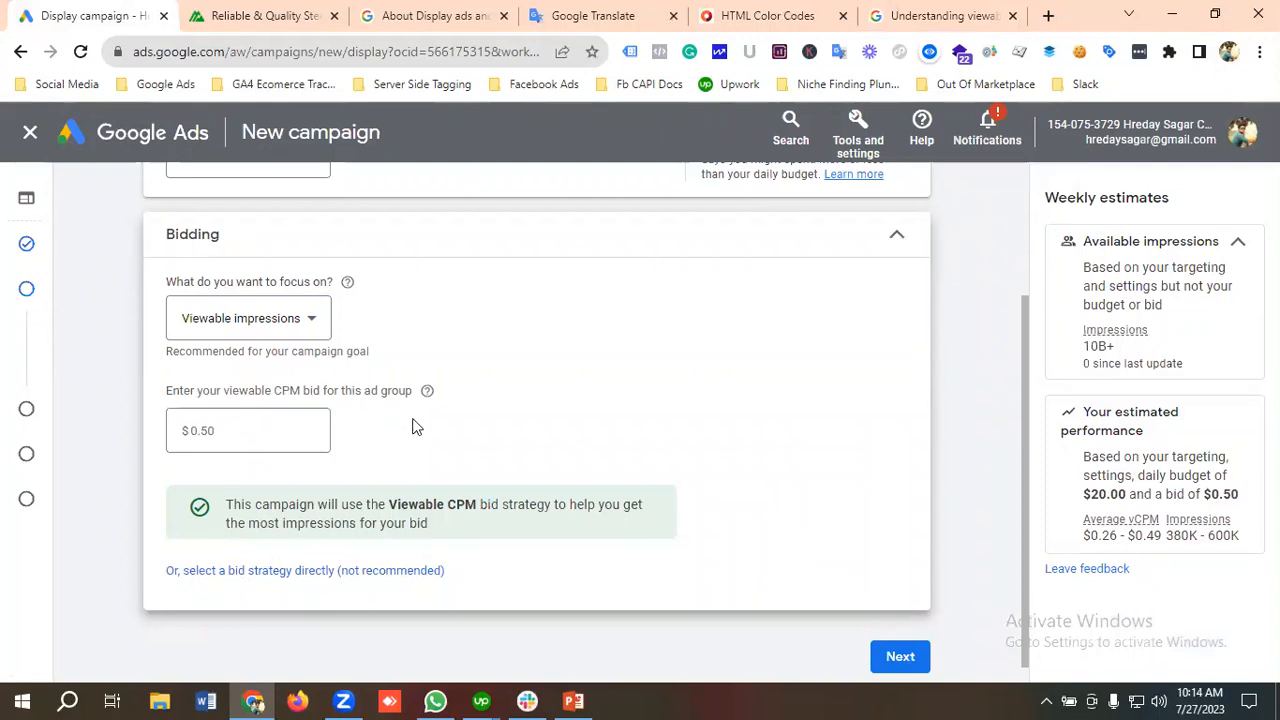
{"action": "scroll", "coordinate": [411, 425], "scroll_direction": "down", "scroll_amount": 1}
{"action": "left_click", "coordinate": [902, 640]}
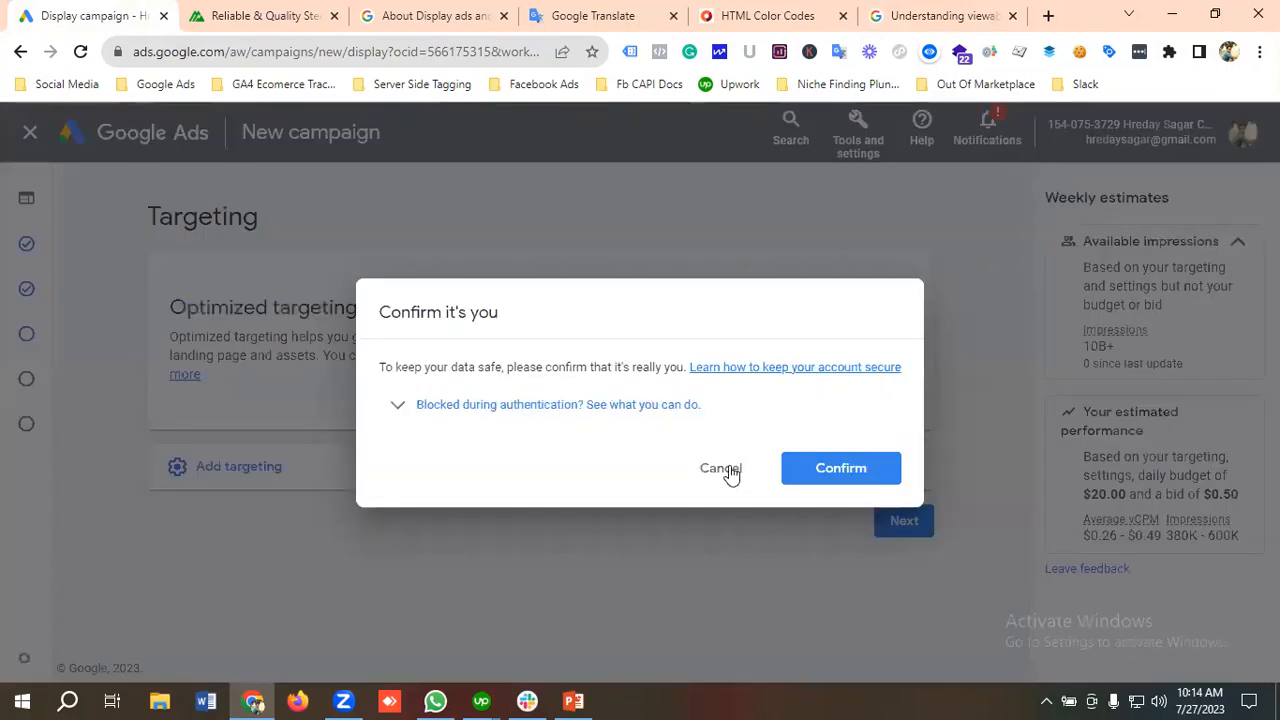
{"action": "left_click", "coordinate": [731, 474]}
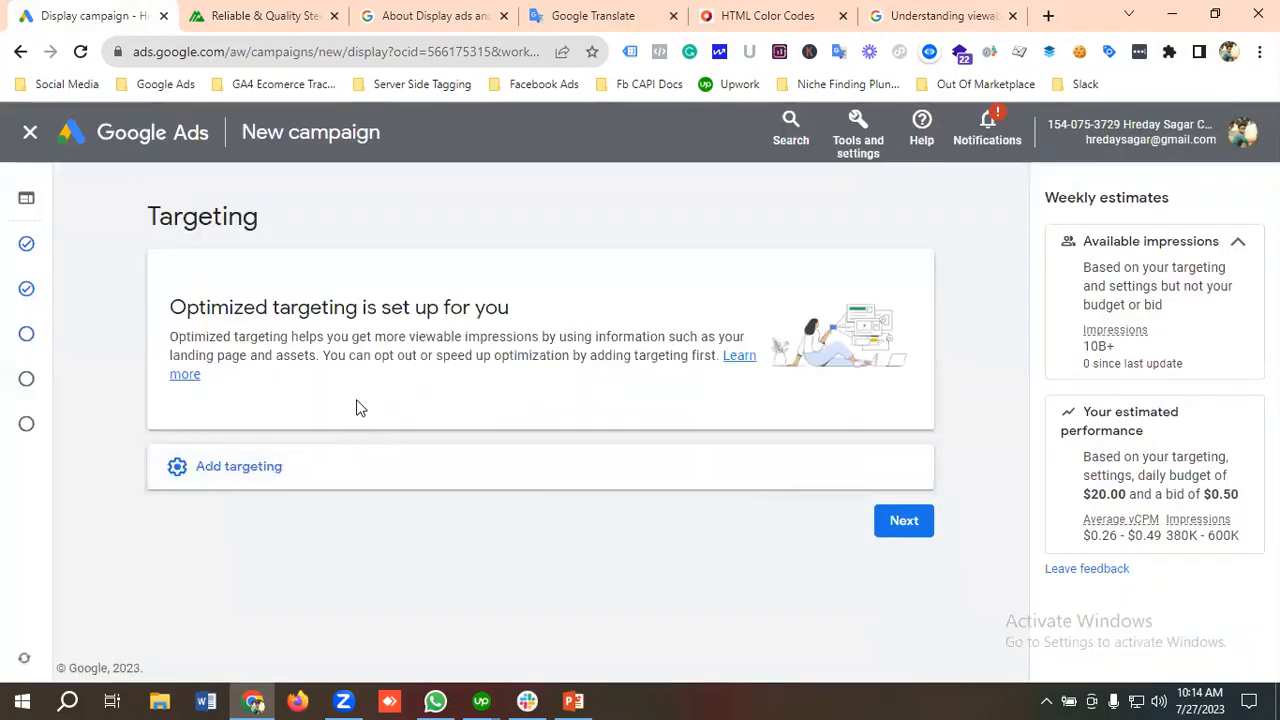
Step: Expand the options for adding targeting and open the audience segments for editing
{"action": "left_click", "coordinate": [245, 481]}
{"action": "scroll", "coordinate": [320, 437], "scroll_direction": "down", "scroll_amount": 1}
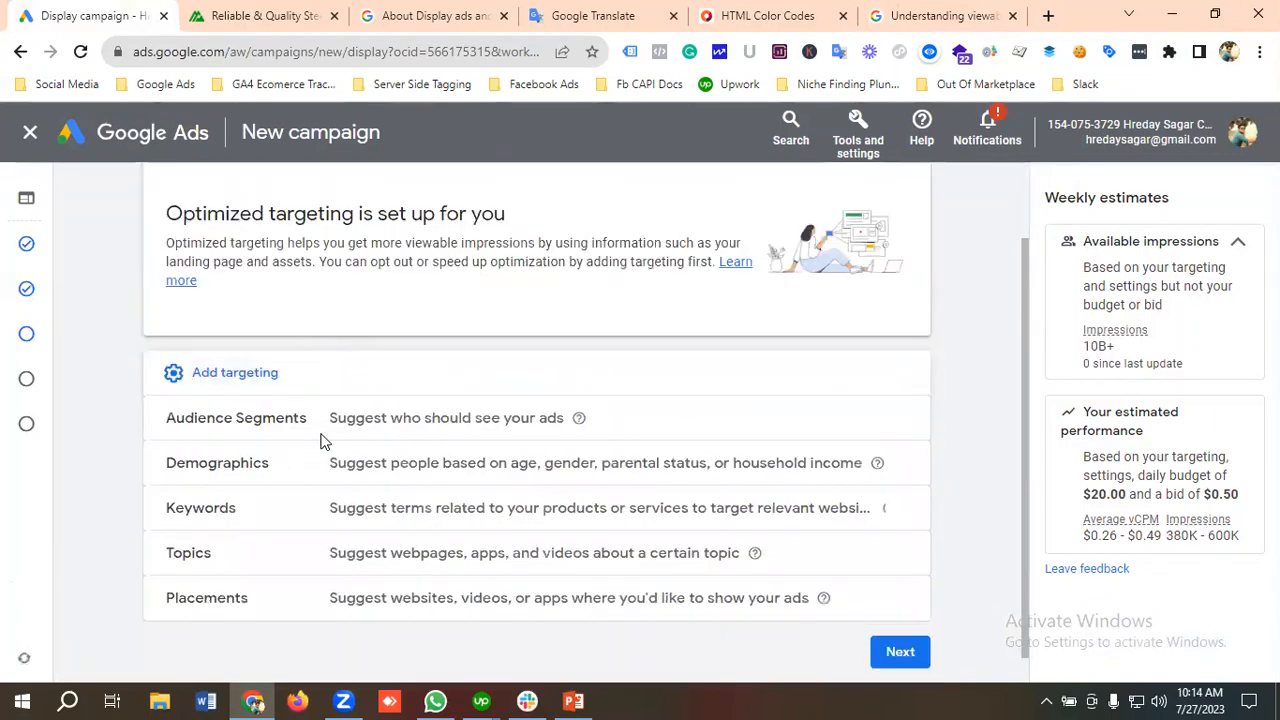
{"action": "scroll", "coordinate": [334, 443], "scroll_direction": "down", "scroll_amount": 1}
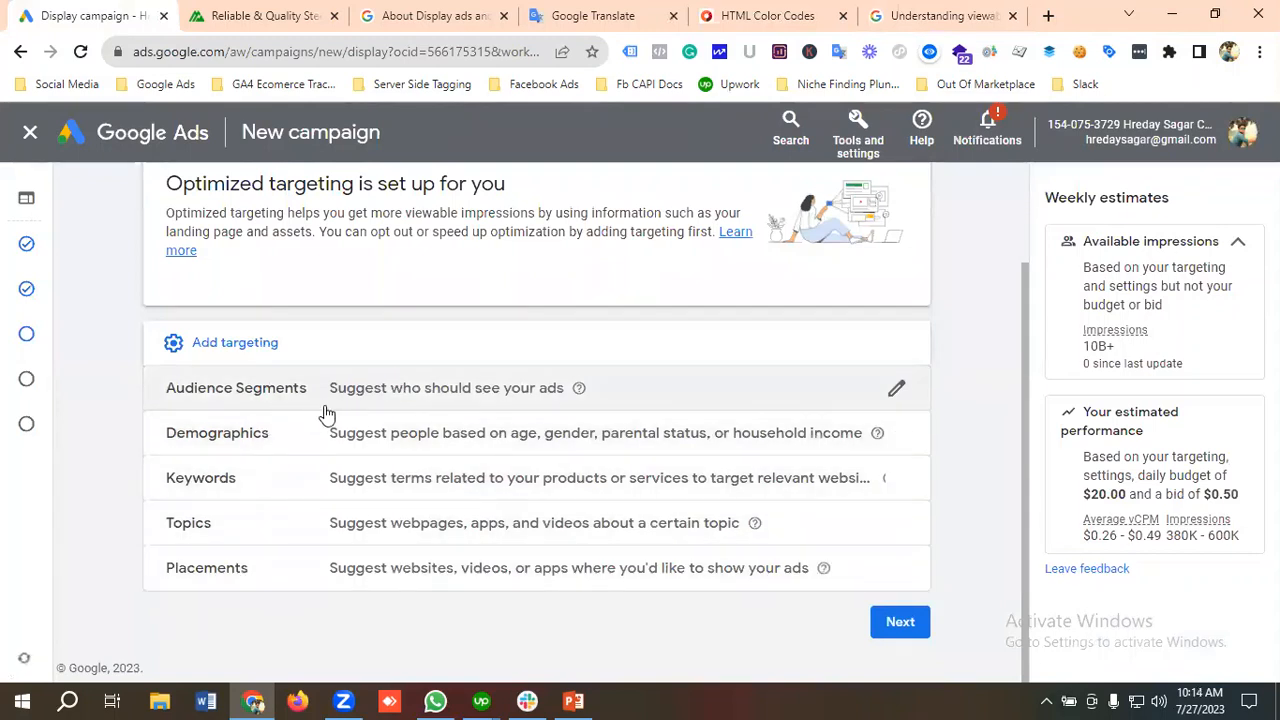
{"action": "left_click", "coordinate": [250, 402]}
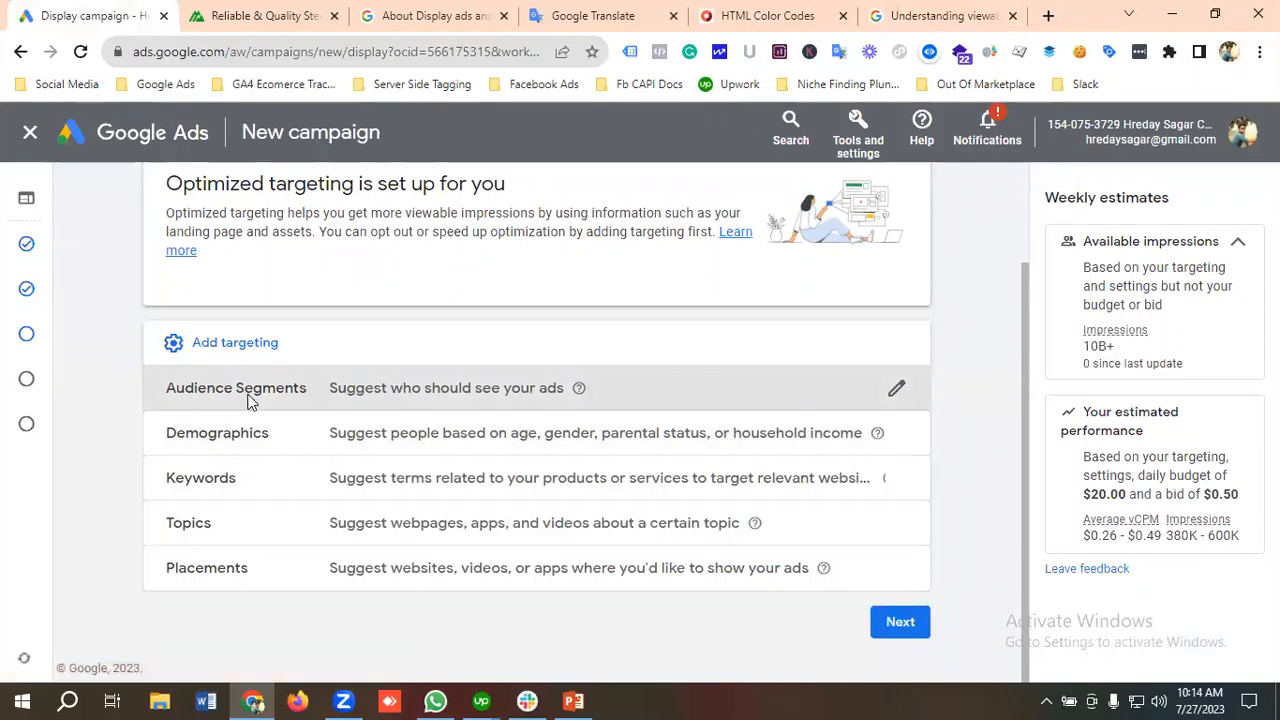
{"action": "scroll", "coordinate": [300, 394], "scroll_direction": "down", "scroll_amount": 1}
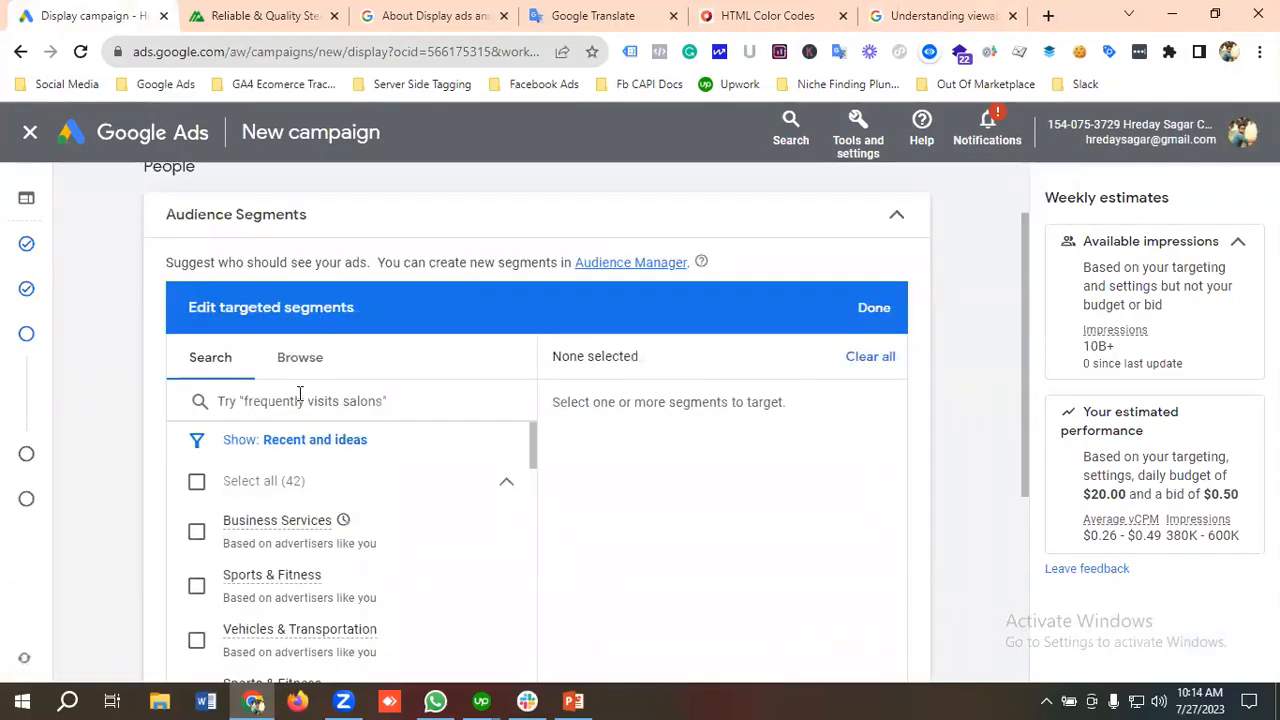
{"action": "scroll", "coordinate": [300, 394], "scroll_direction": "down", "scroll_amount": 1}
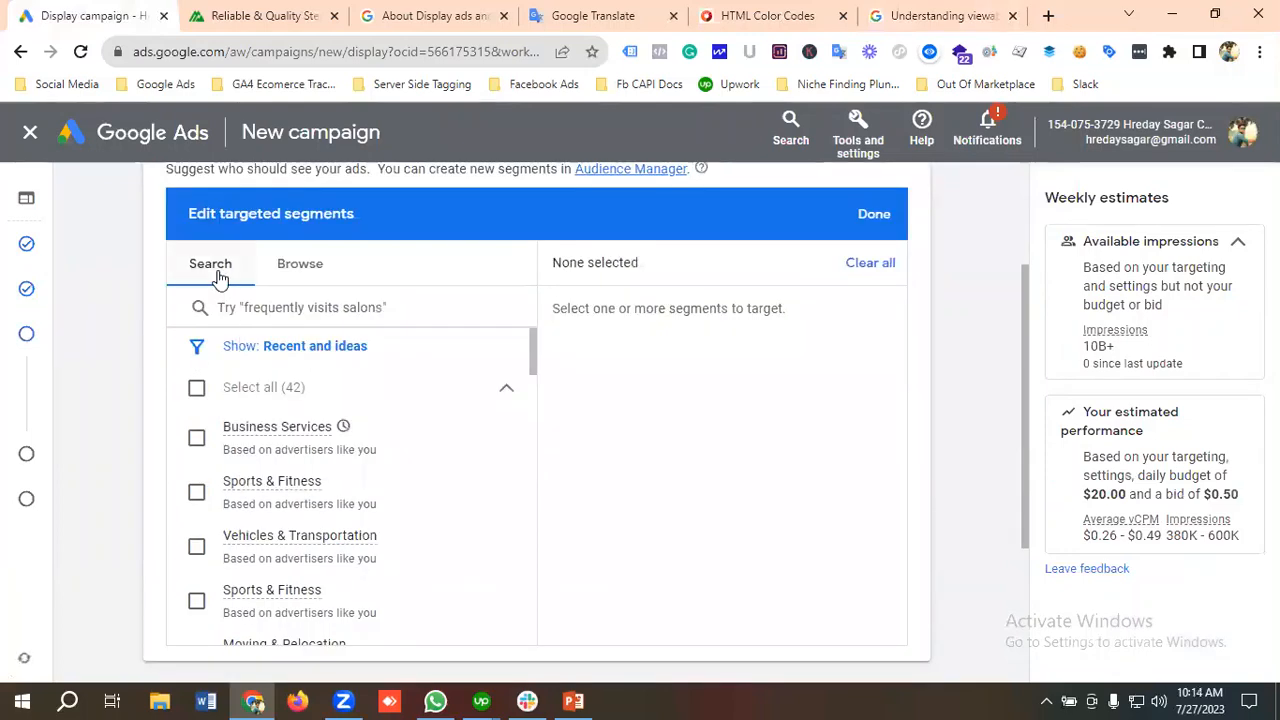
Step: Check the Maestro Steel Detailing website, return to the campaign draft, and view the audience segment browsing categories before going back to segment search
{"action": "left_click", "coordinate": [245, 15]}
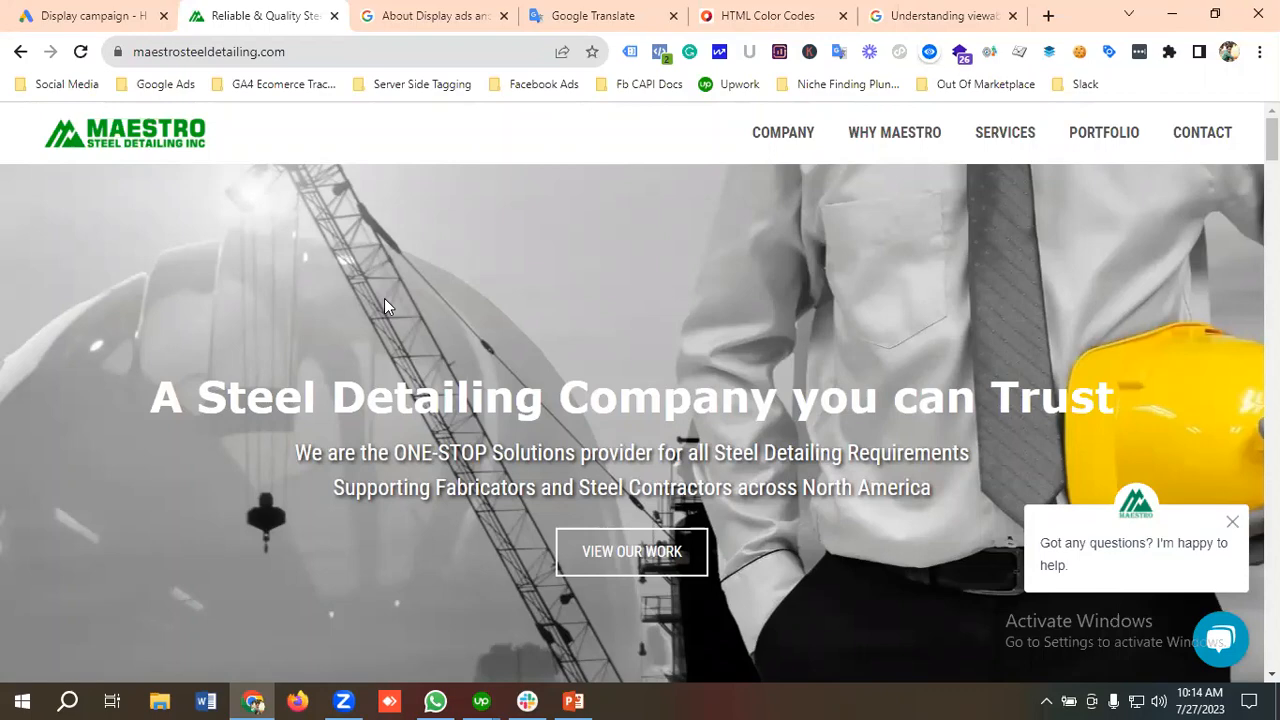
{"action": "left_click", "coordinate": [92, 15]}
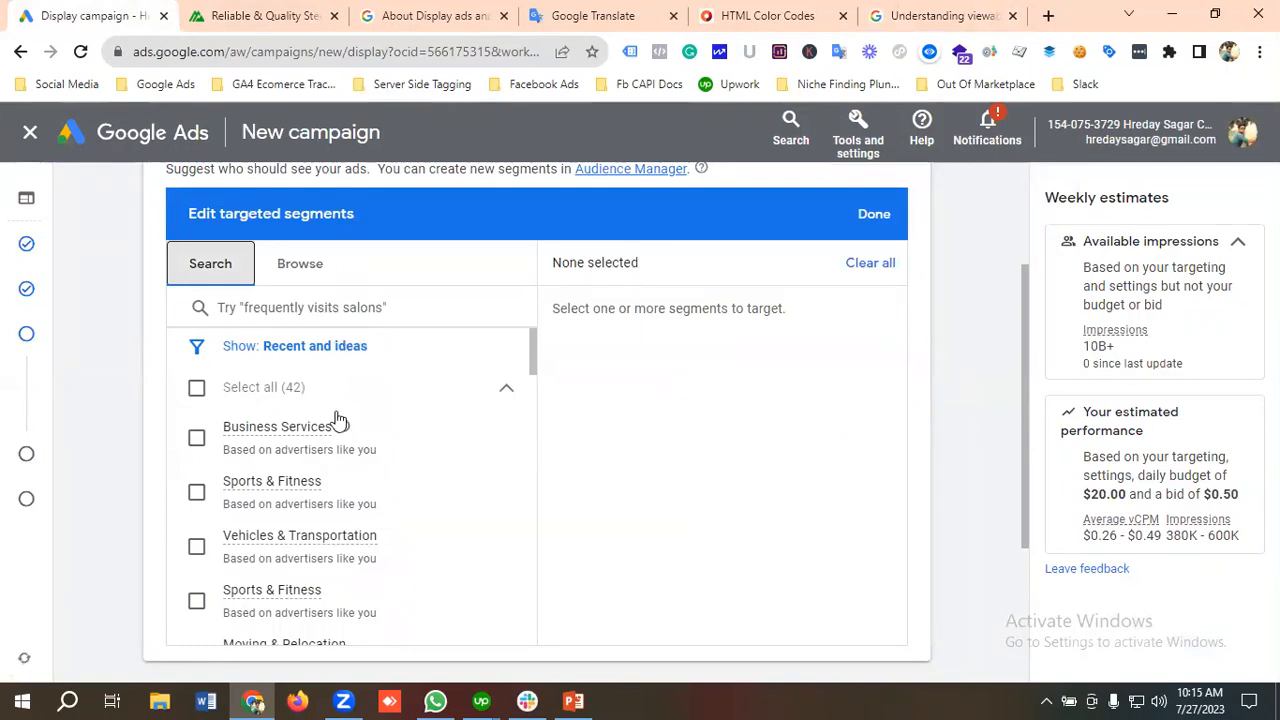
{"action": "left_click", "coordinate": [309, 274]}
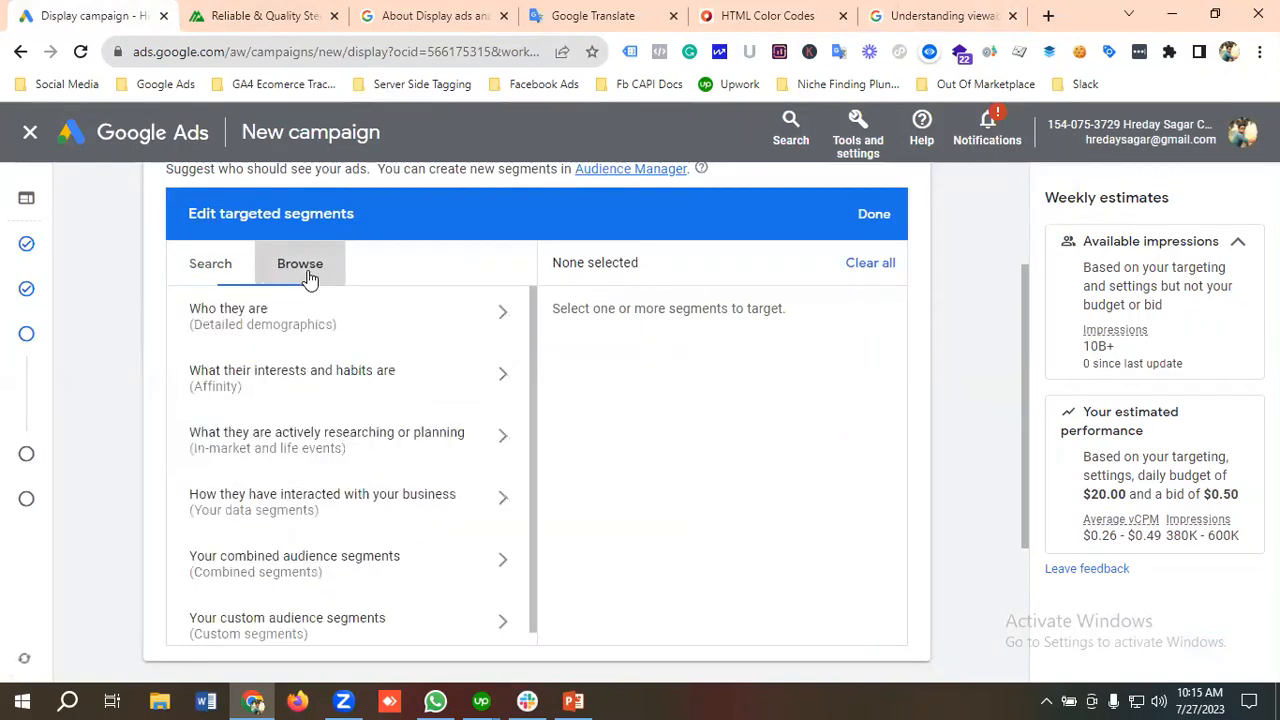
{"action": "left_click", "coordinate": [196, 266]}
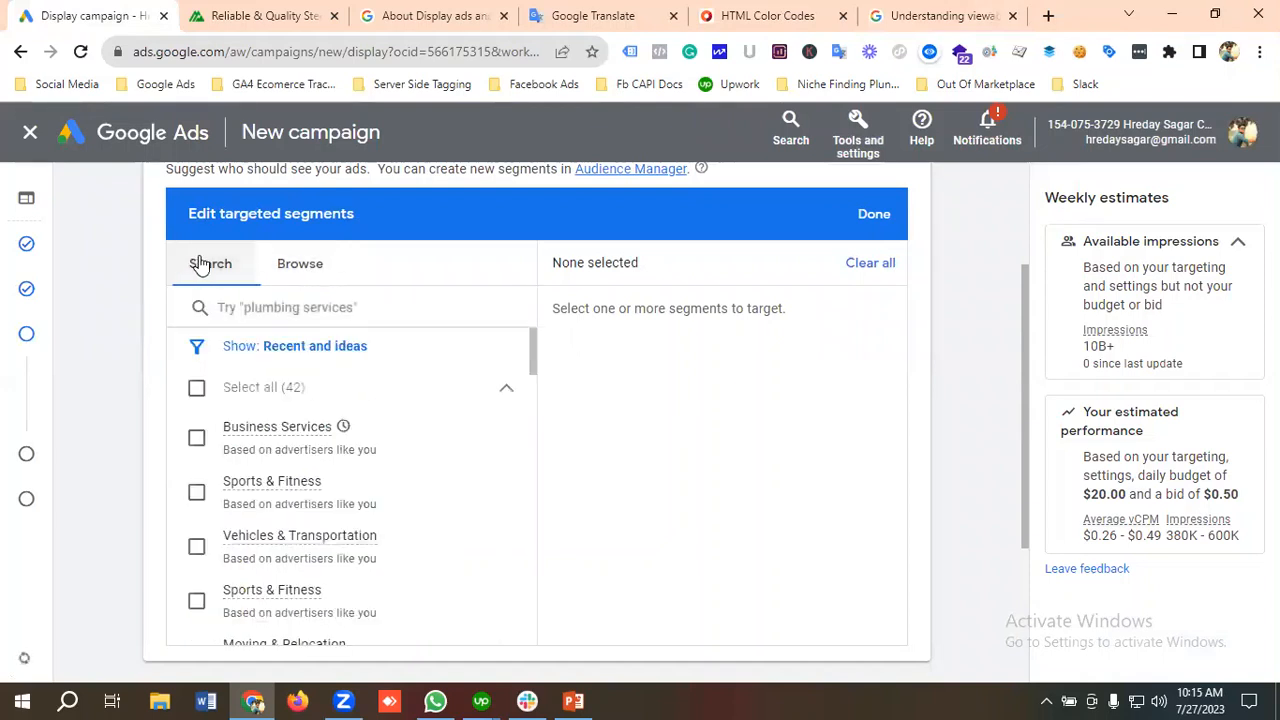
Step: Search the audience segments for "Steel Detailing"
{"action": "left_click", "coordinate": [262, 305]}
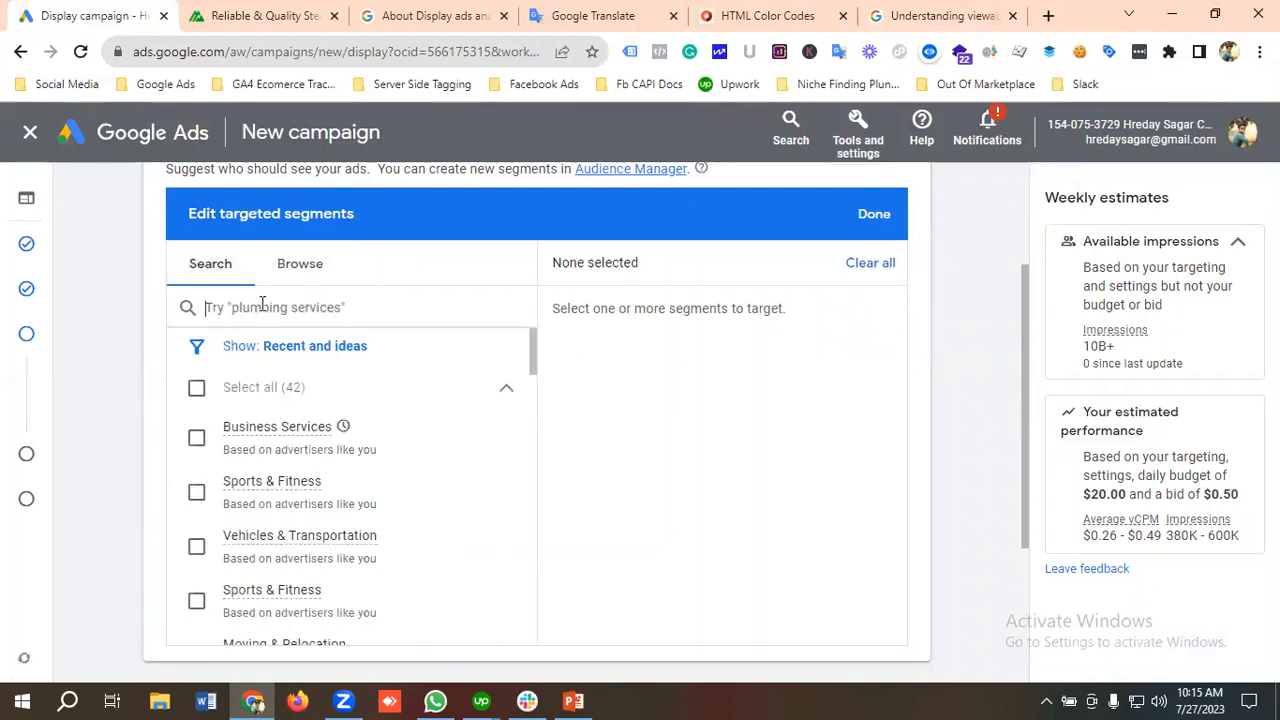
{"action": "type", "text": "Steel "}
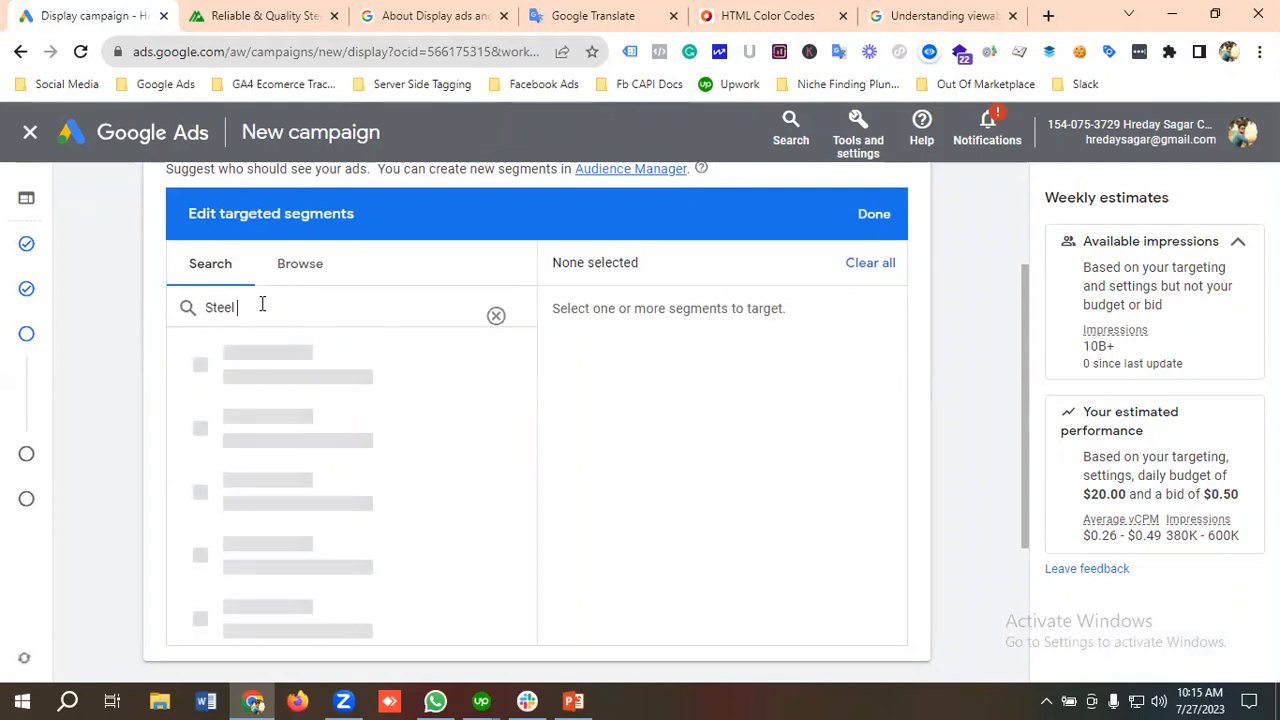
{"action": "type", "text": "Seta"}
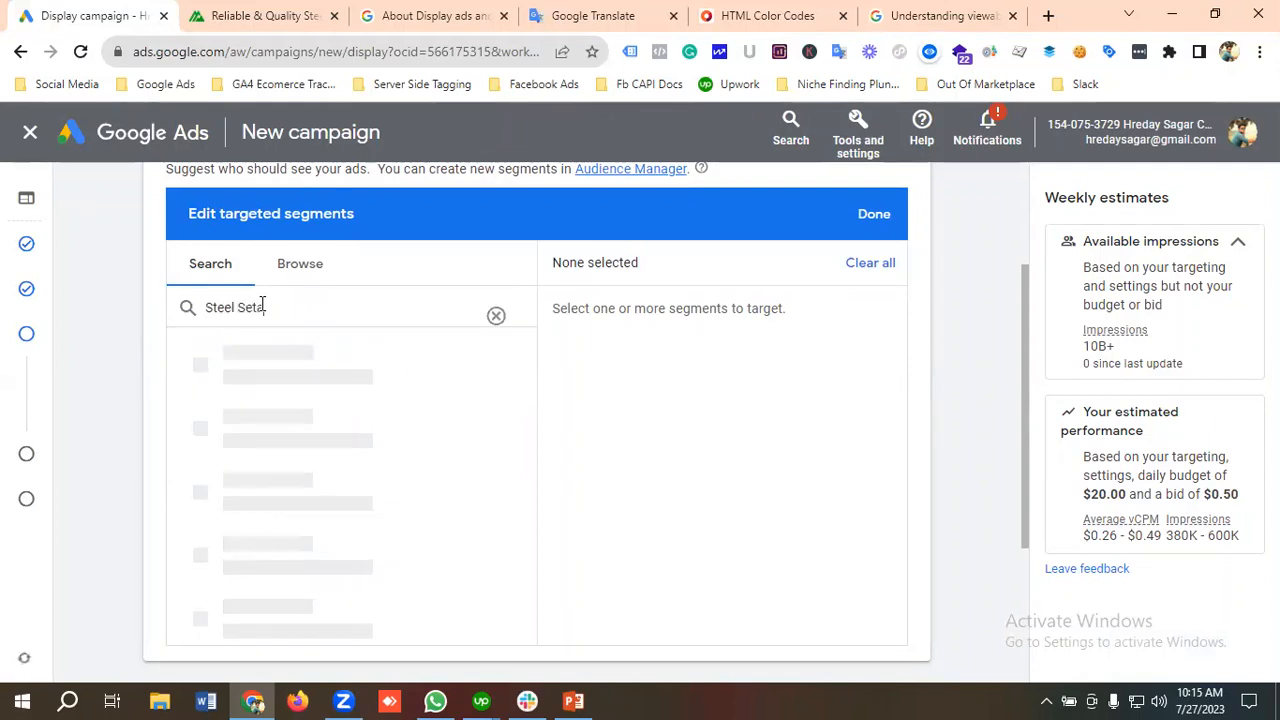
{"action": "type", "text": "iling"}
{"action": "right_click", "coordinate": [260, 312]}
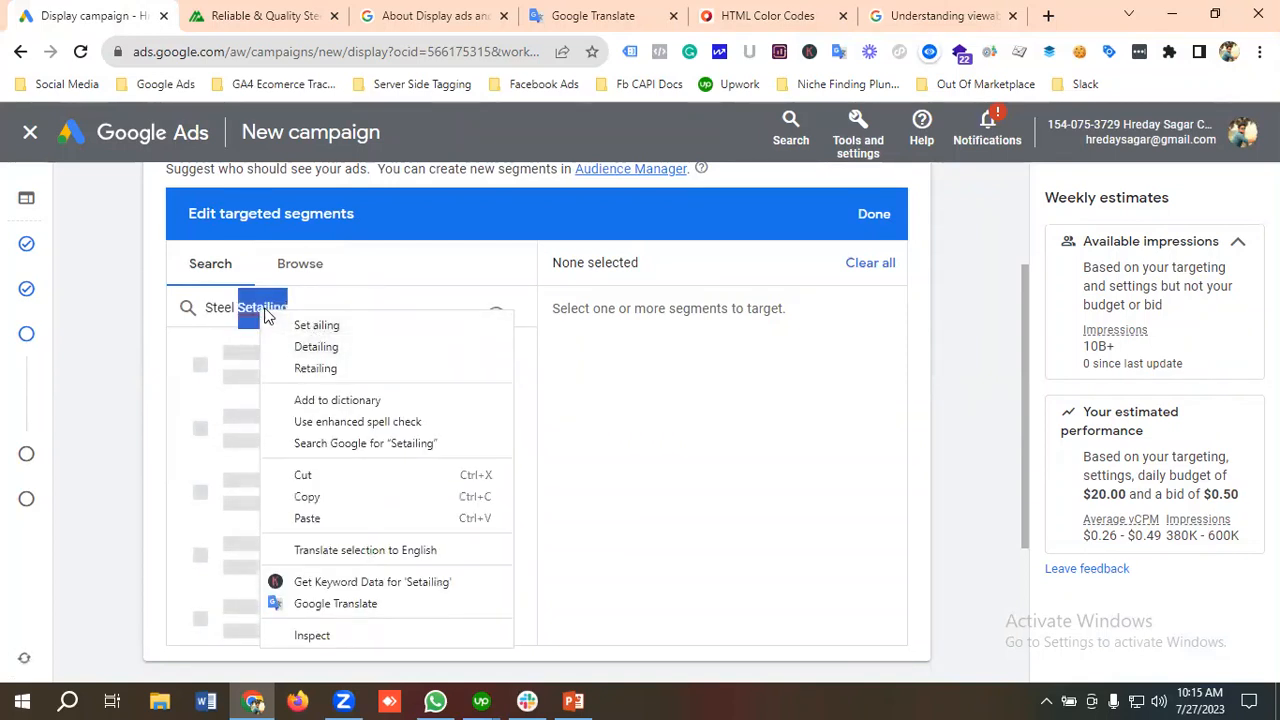
{"action": "left_click", "coordinate": [337, 302]}
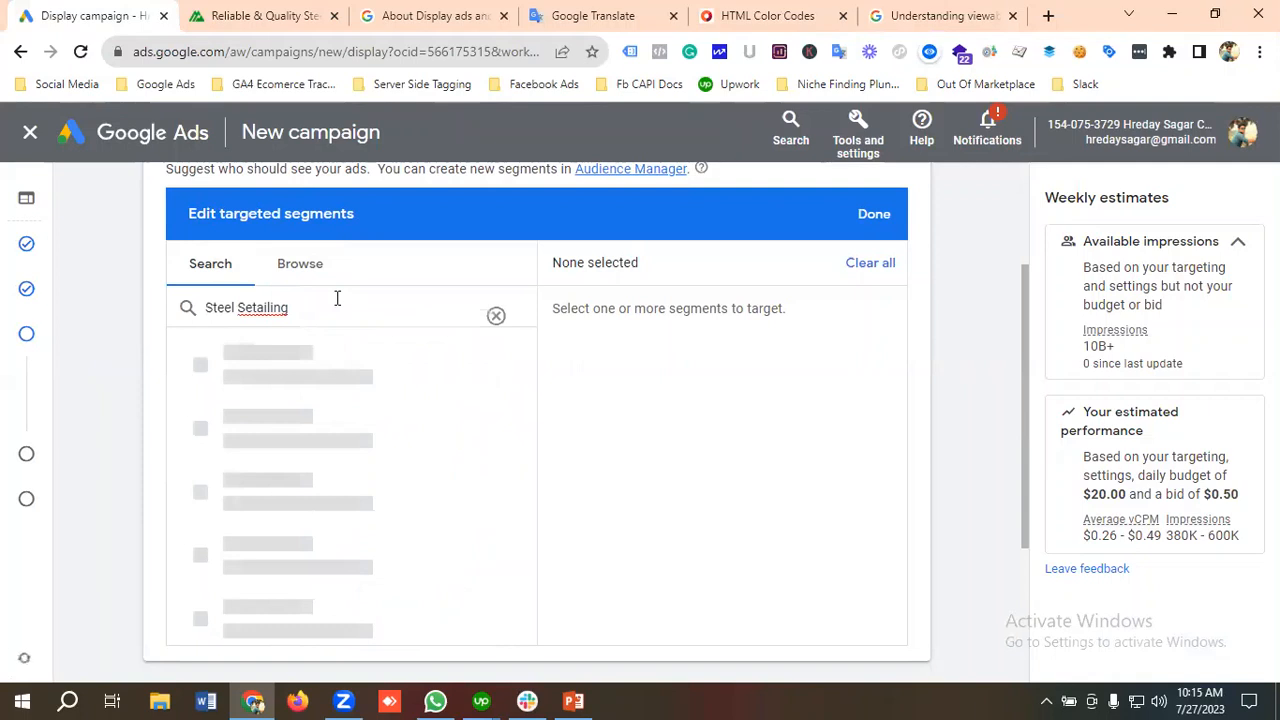
{"action": "key", "text": "BackSpace"}
{"action": "key", "text": "BackSpace"}
{"action": "key", "text": "BackSpace"}
{"action": "key", "text": "BackSpace"}
{"action": "key", "text": "BackSpace"}
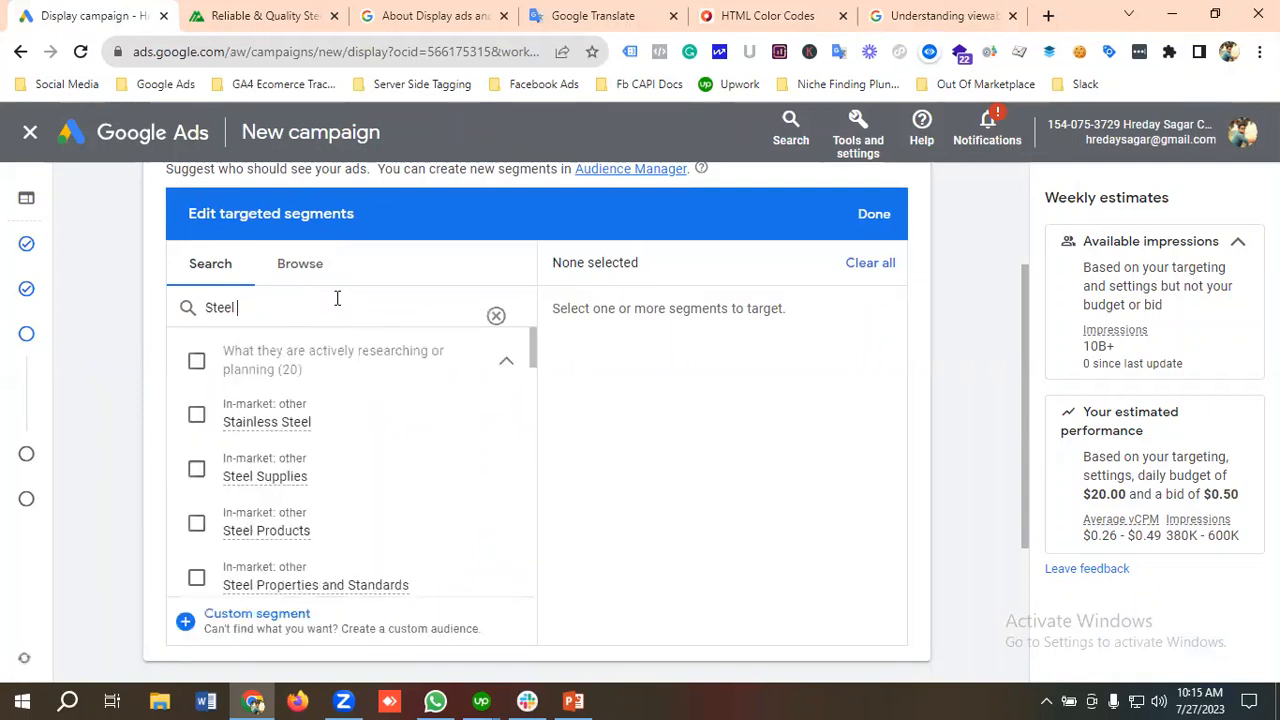
{"action": "type", "text": "De"}
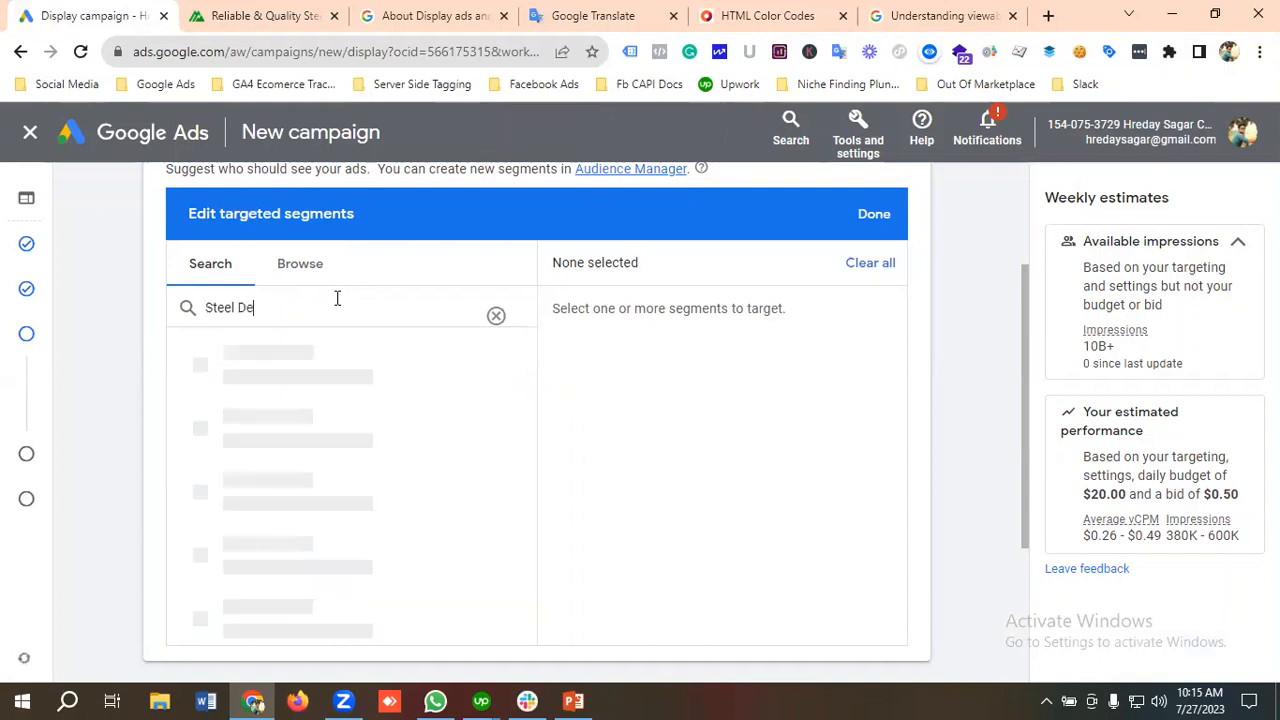
{"action": "type", "text": "tailing"}
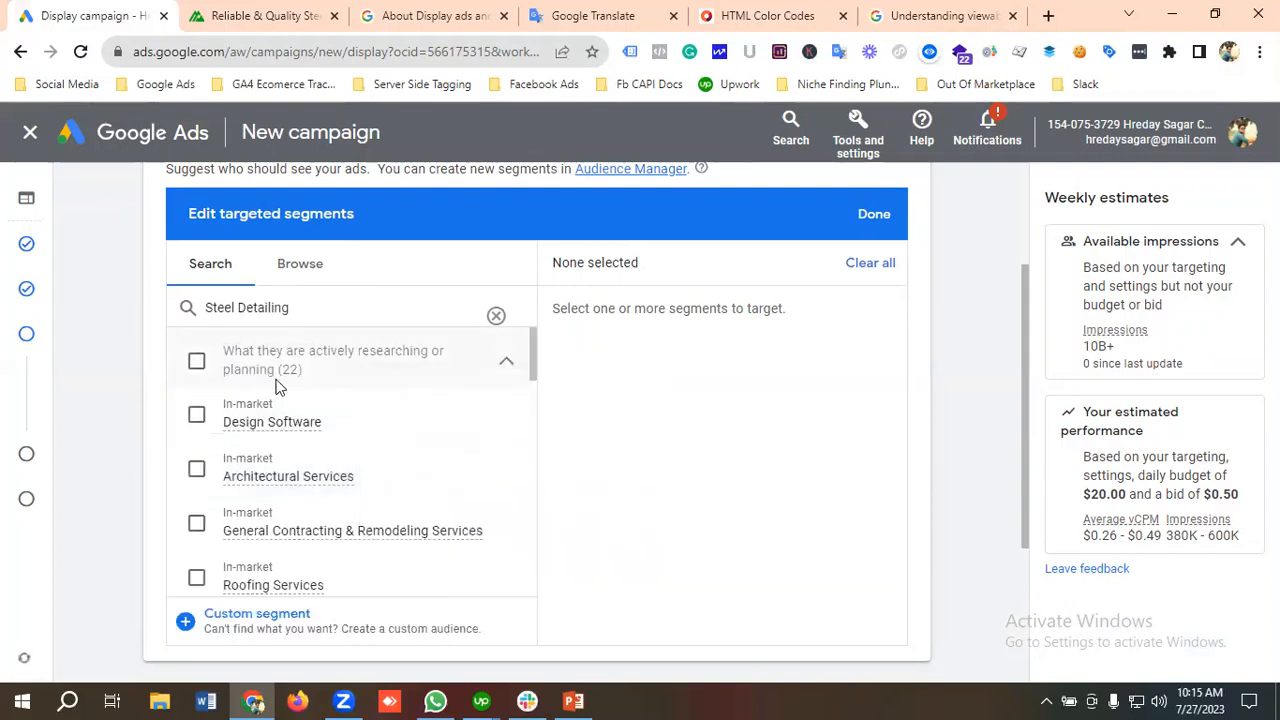
Step: Add the in-market segments Steel Properties and Standards, Steel Fabricators, and Steel Structure Design to the targeted segments
{"action": "scroll", "coordinate": [320, 455], "scroll_direction": "down", "scroll_amount": 2}
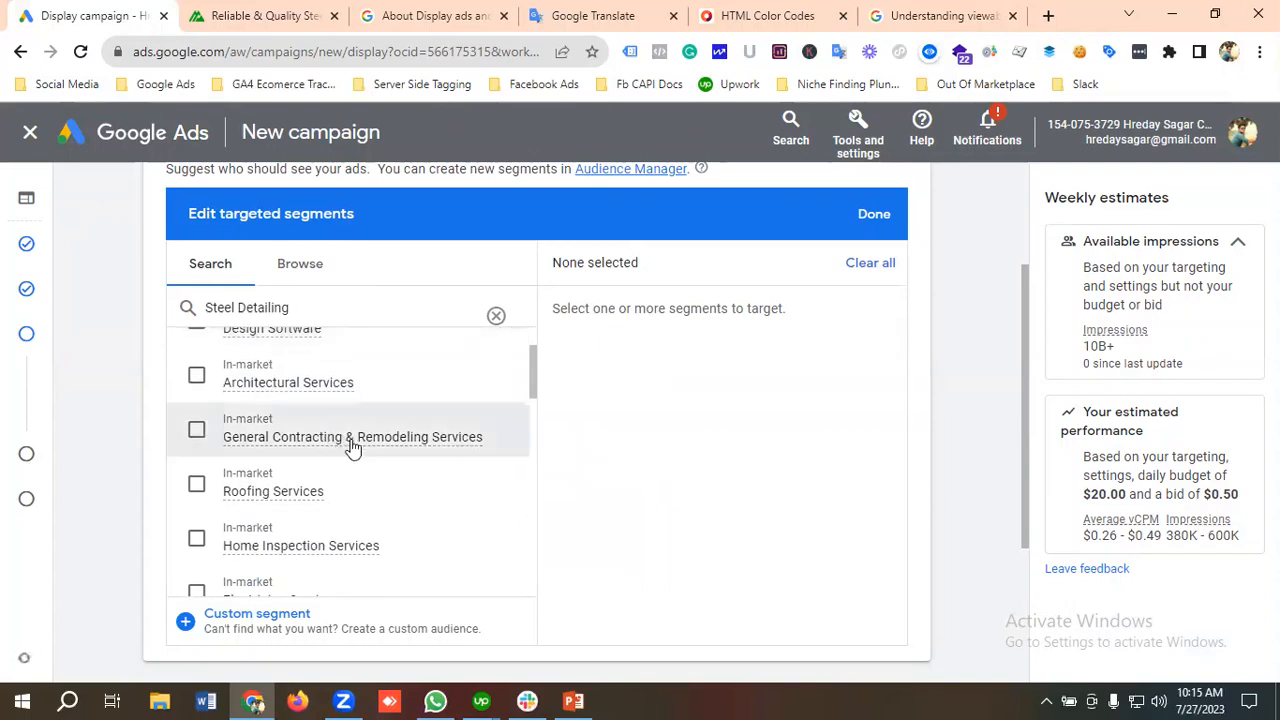
{"action": "scroll", "coordinate": [355, 448], "scroll_direction": "down", "scroll_amount": 4}
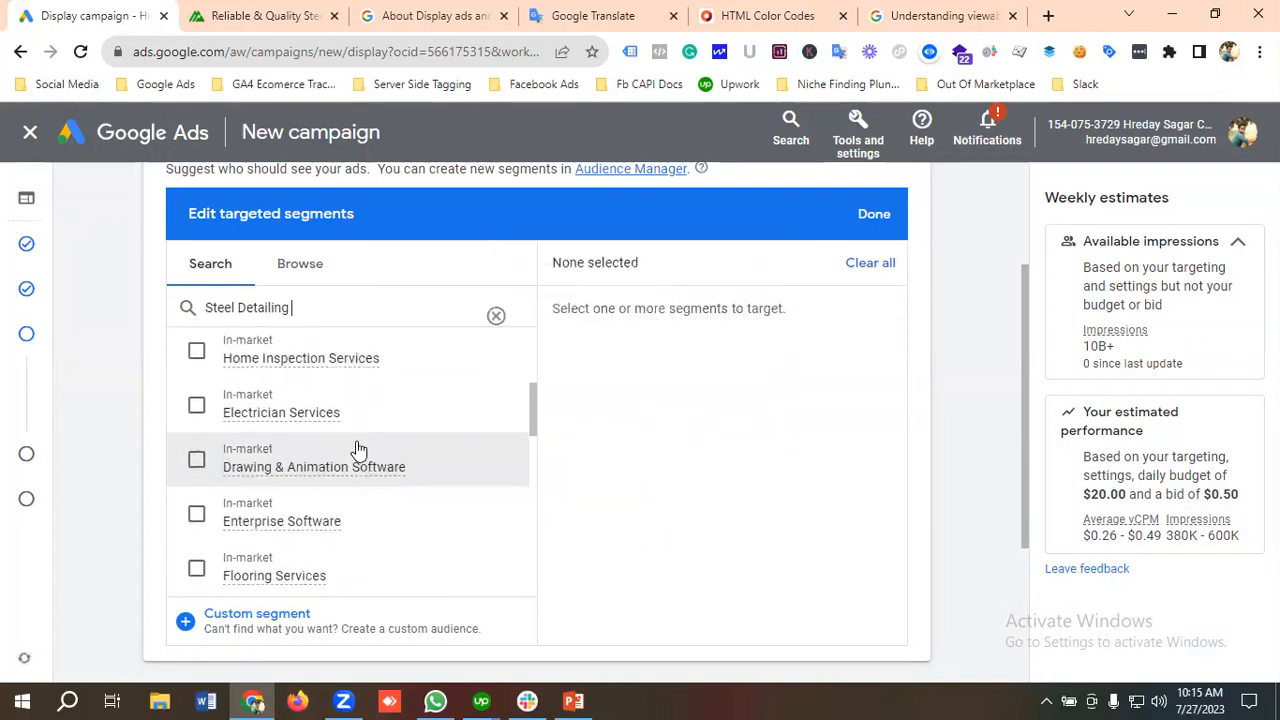
{"action": "scroll", "coordinate": [358, 450], "scroll_direction": "down", "scroll_amount": 8}
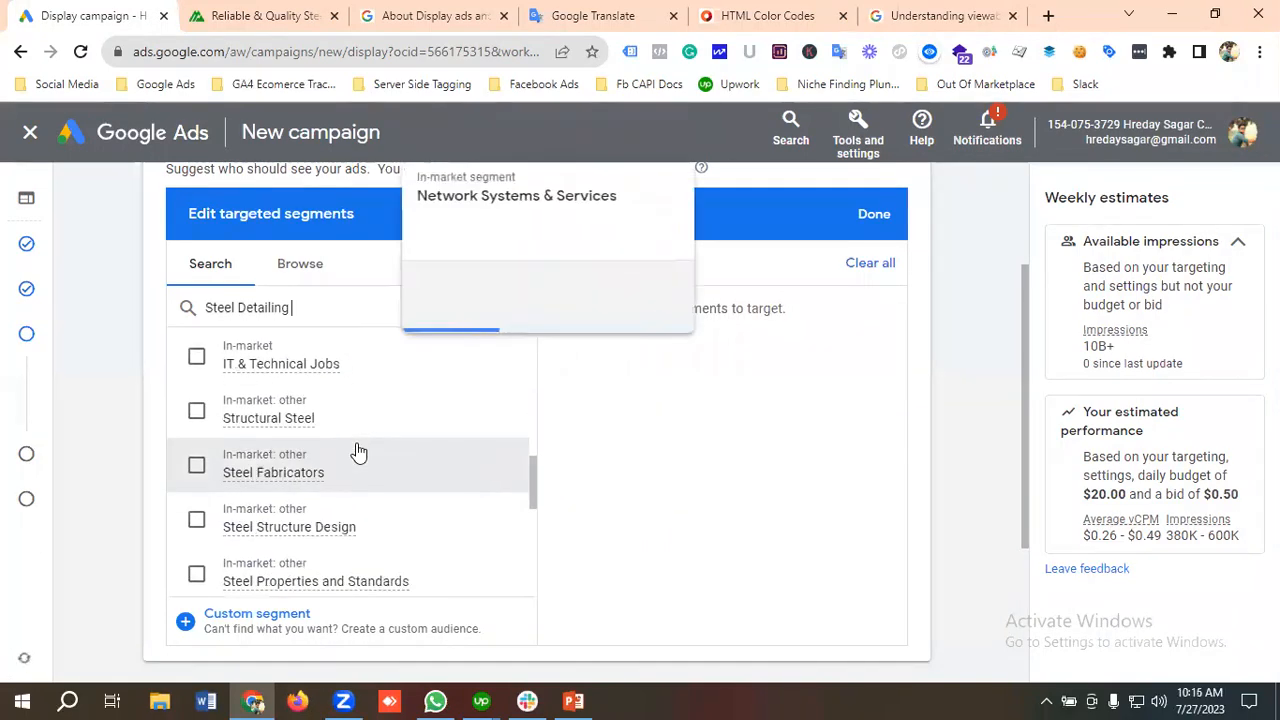
{"action": "scroll", "coordinate": [358, 450], "scroll_direction": "down", "scroll_amount": 4}
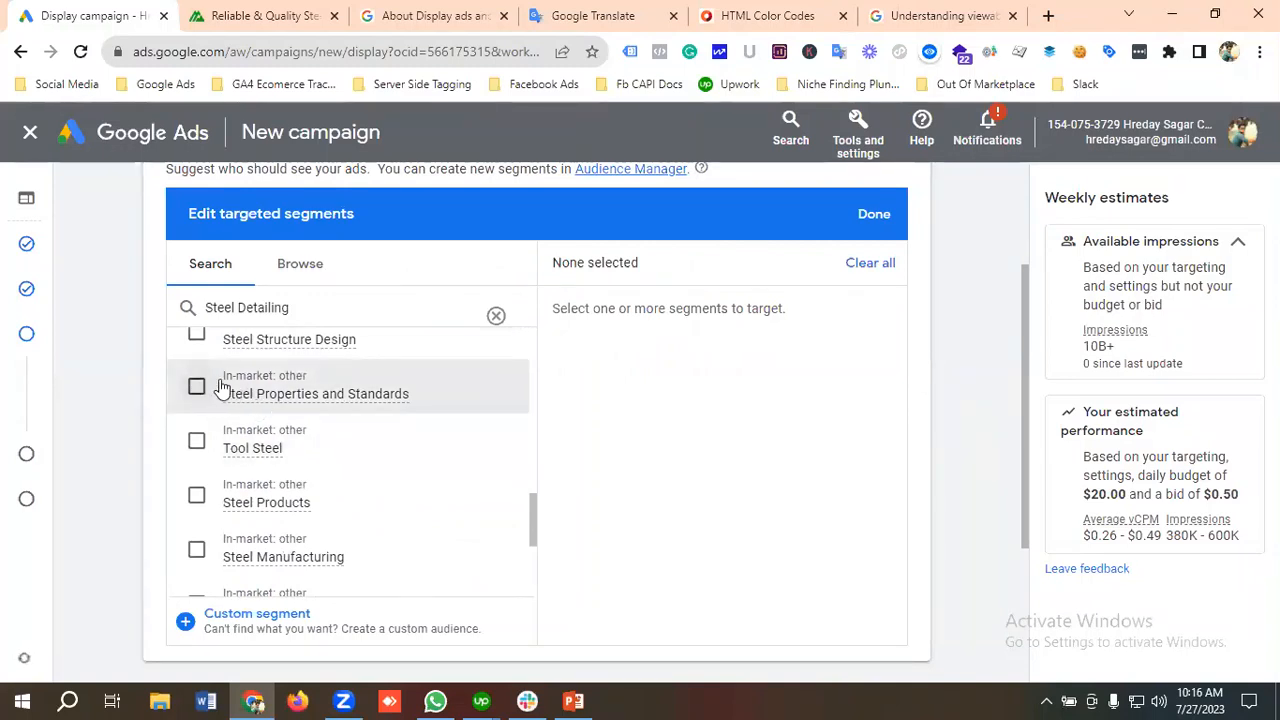
{"action": "left_click", "coordinate": [278, 408]}
{"action": "scroll", "coordinate": [294, 429], "scroll_direction": "up", "scroll_amount": 2}
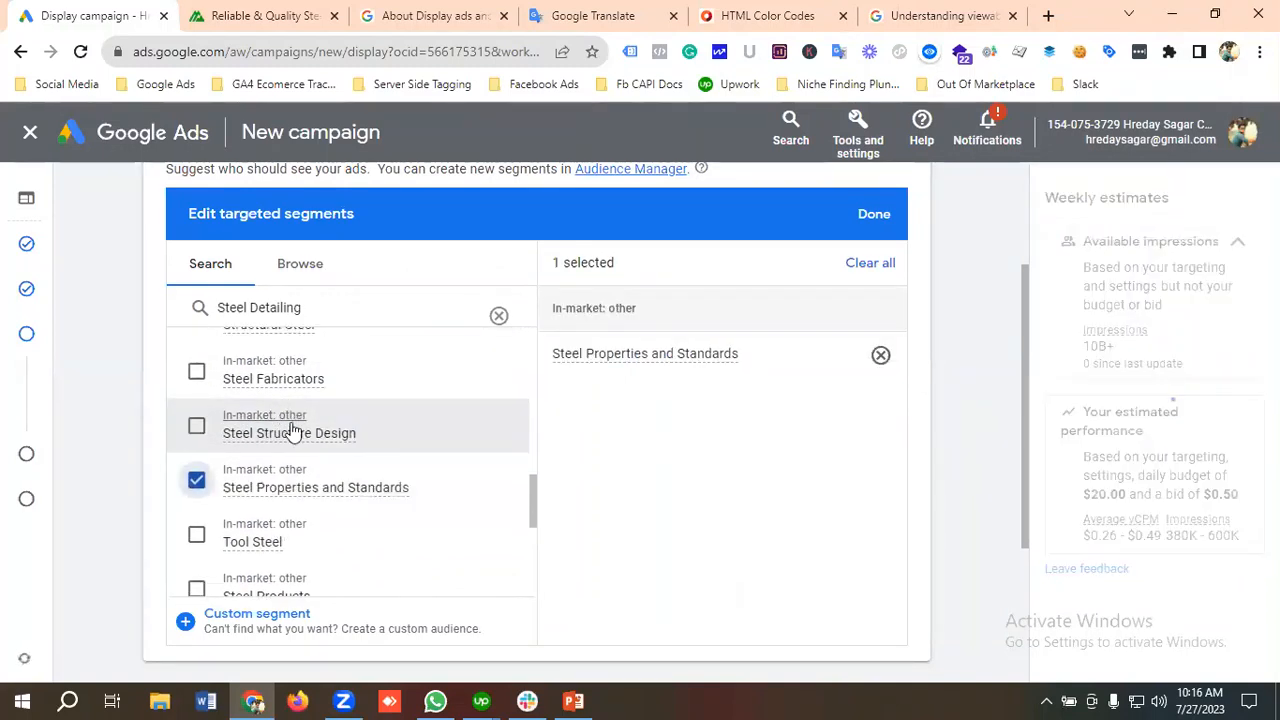
{"action": "left_click", "coordinate": [192, 378]}
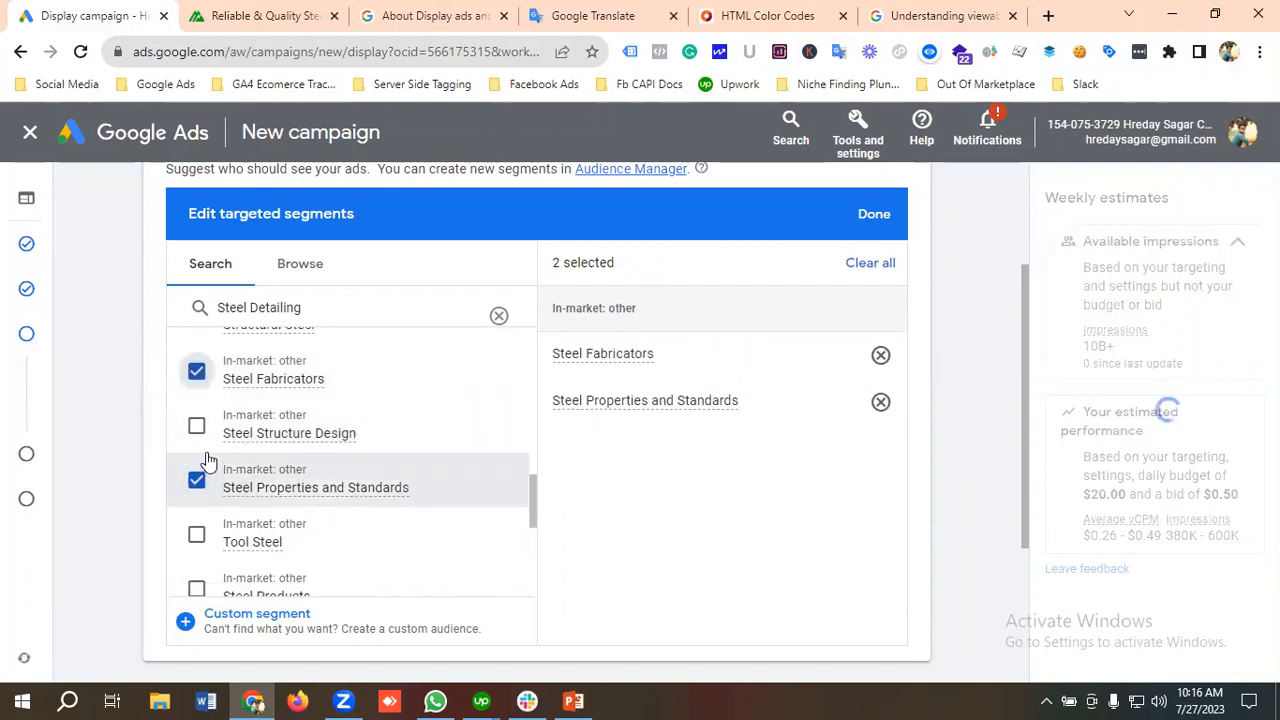
{"action": "left_click", "coordinate": [252, 440]}
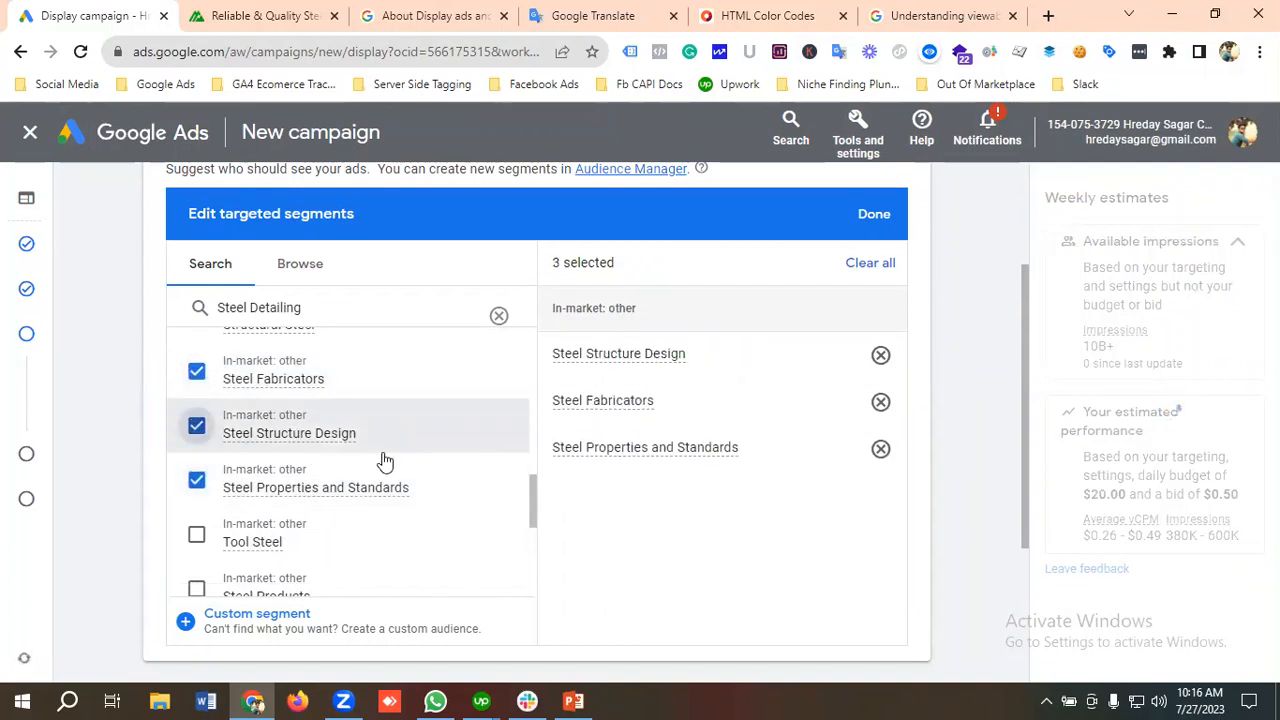
Step: Add the in-market segments Tool Steel, Steel Products, Steel Manufacturing, and Steel Supplies to the targeted segments
{"action": "scroll", "coordinate": [385, 462], "scroll_direction": "down", "scroll_amount": 2}
{"action": "left_click", "coordinate": [195, 443]}
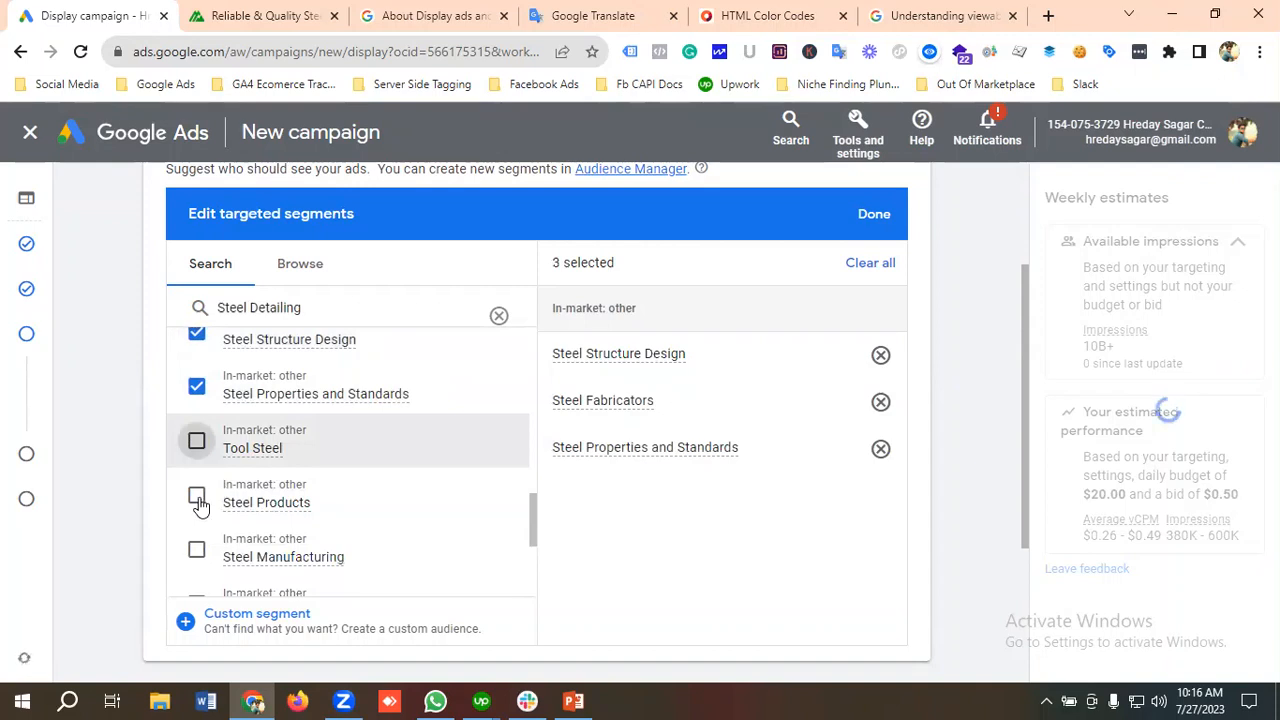
{"action": "left_click", "coordinate": [340, 482]}
{"action": "scroll", "coordinate": [194, 509], "scroll_direction": "down", "scroll_amount": 1}
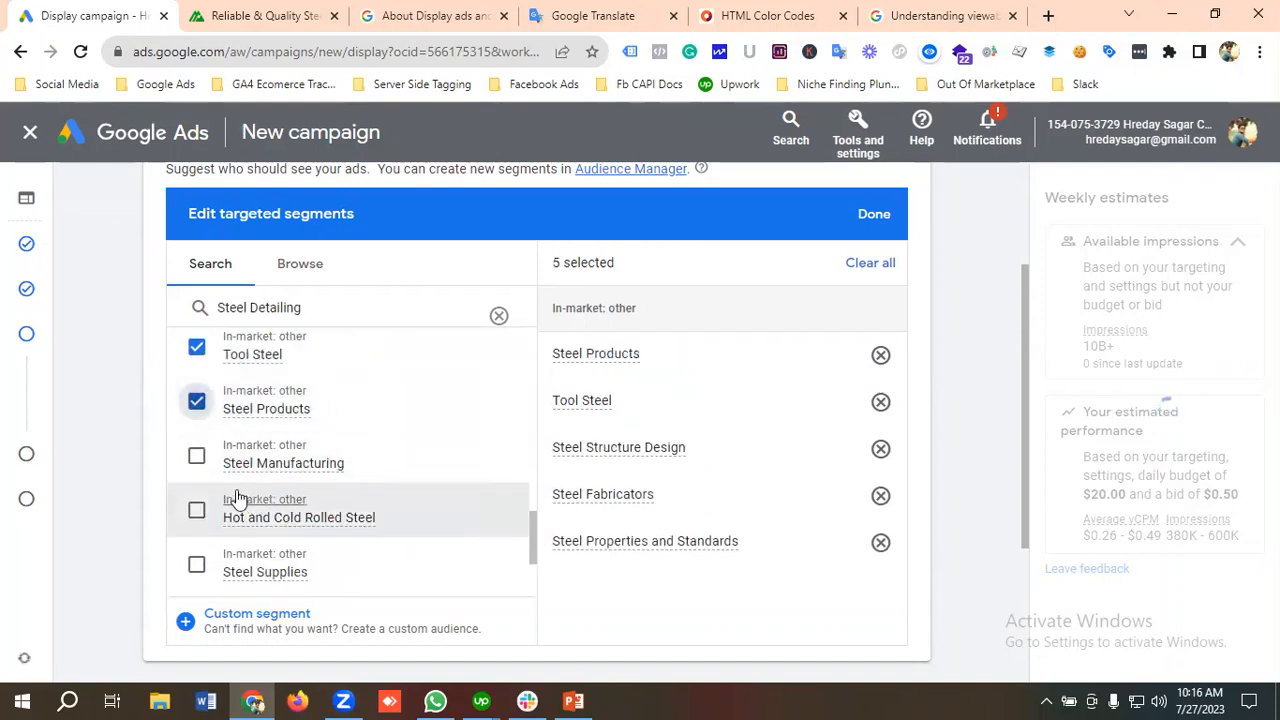
{"action": "left_click", "coordinate": [385, 472]}
{"action": "scroll", "coordinate": [383, 474], "scroll_direction": "down", "scroll_amount": 2}
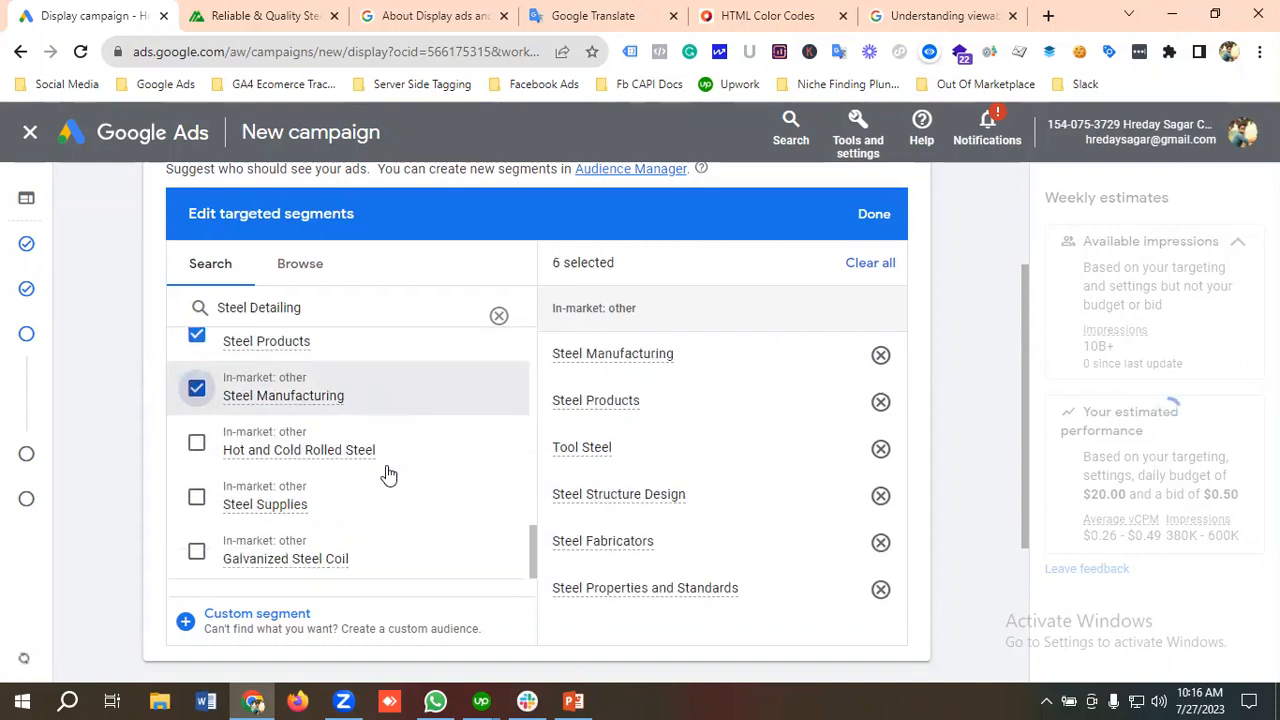
{"action": "left_click", "coordinate": [329, 481]}
Step: Add the Structural Steel in-market segment to the targeted segments
{"action": "scroll", "coordinate": [350, 474], "scroll_direction": "down", "scroll_amount": 3}
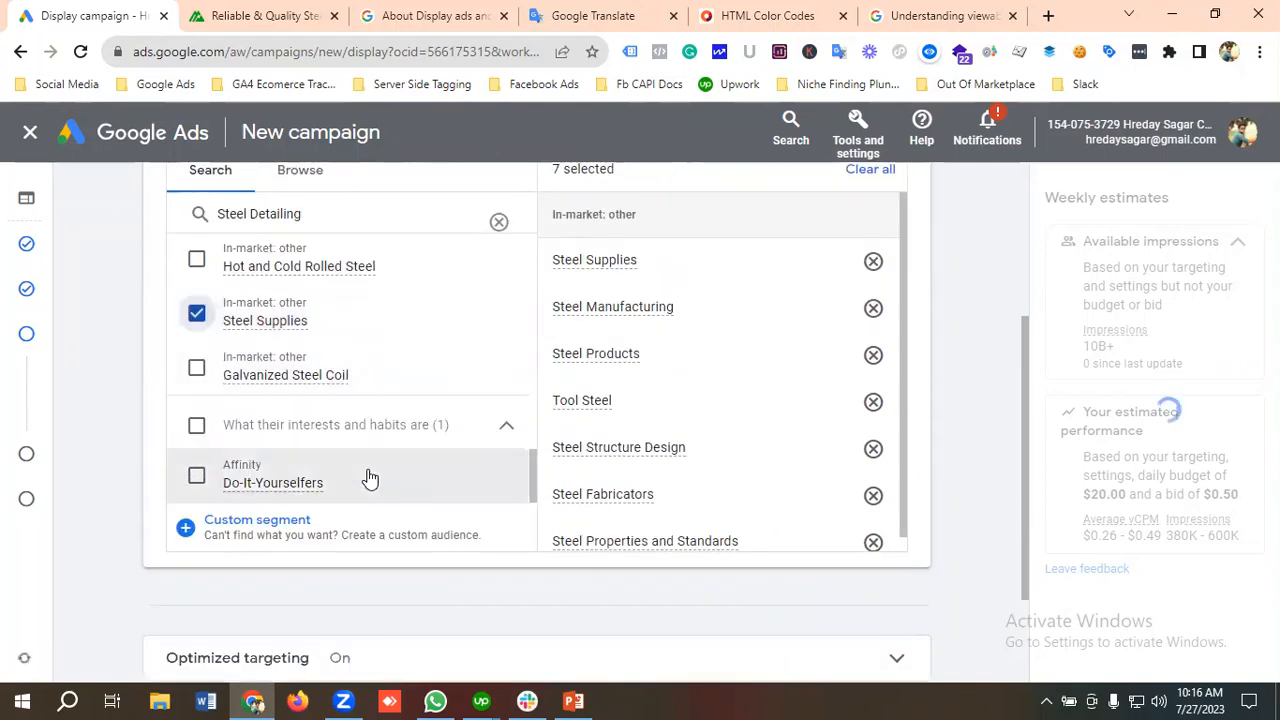
{"action": "scroll", "coordinate": [370, 478], "scroll_direction": "up", "scroll_amount": 5}
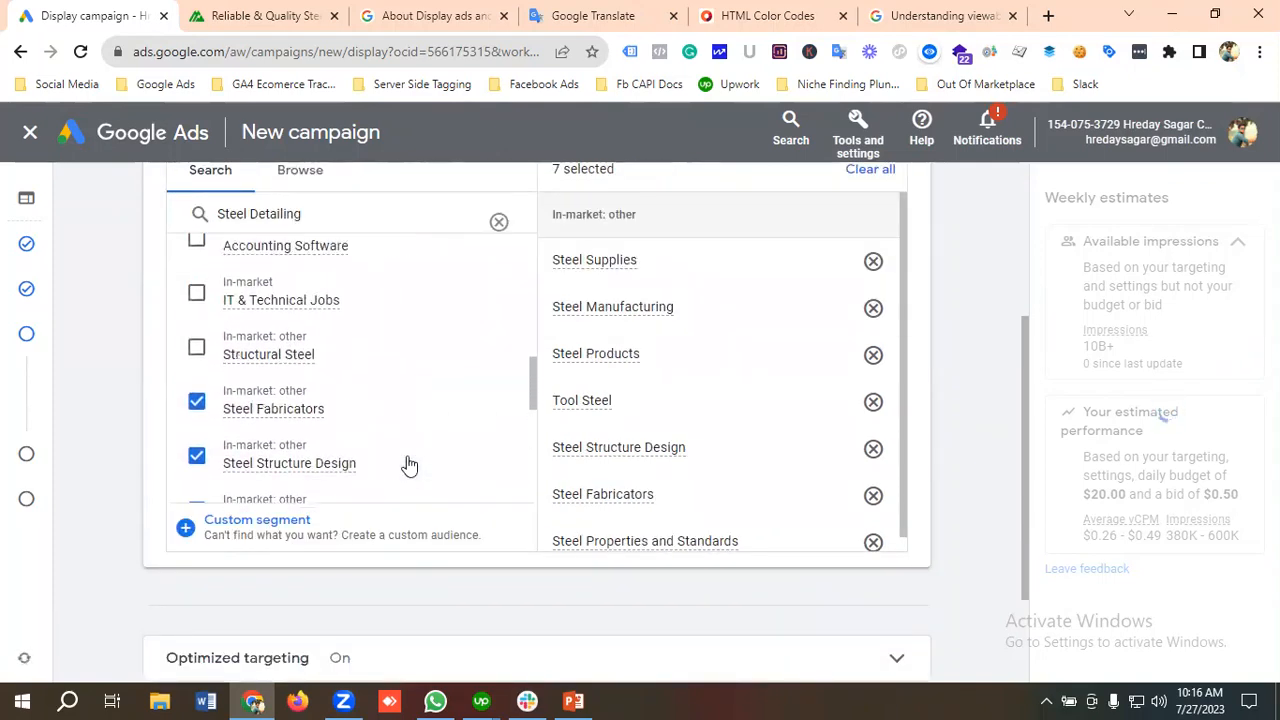
{"action": "scroll", "coordinate": [408, 464], "scroll_direction": "up", "scroll_amount": 2}
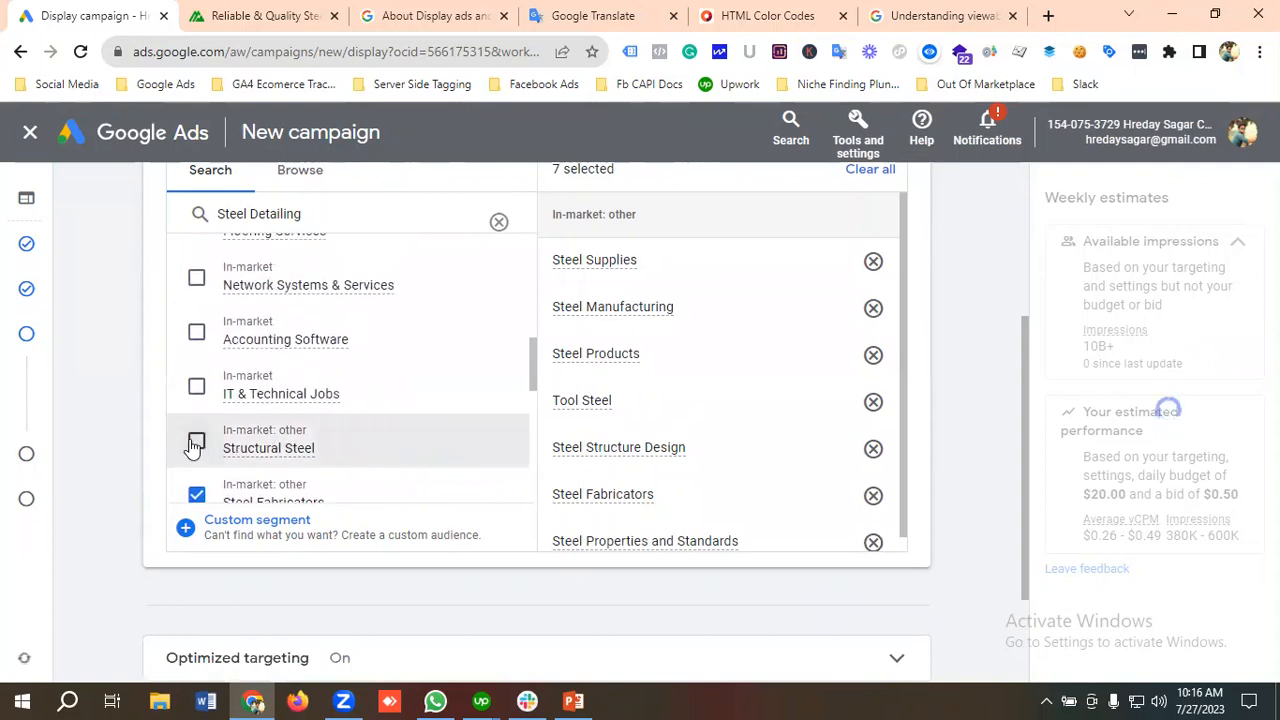
{"action": "left_click", "coordinate": [245, 452]}
Step: Review the suggested in-market segments from the search, checking the remaining options and the steel-related ones already selected
{"action": "scroll", "coordinate": [338, 464], "scroll_direction": "up", "scroll_amount": 4}
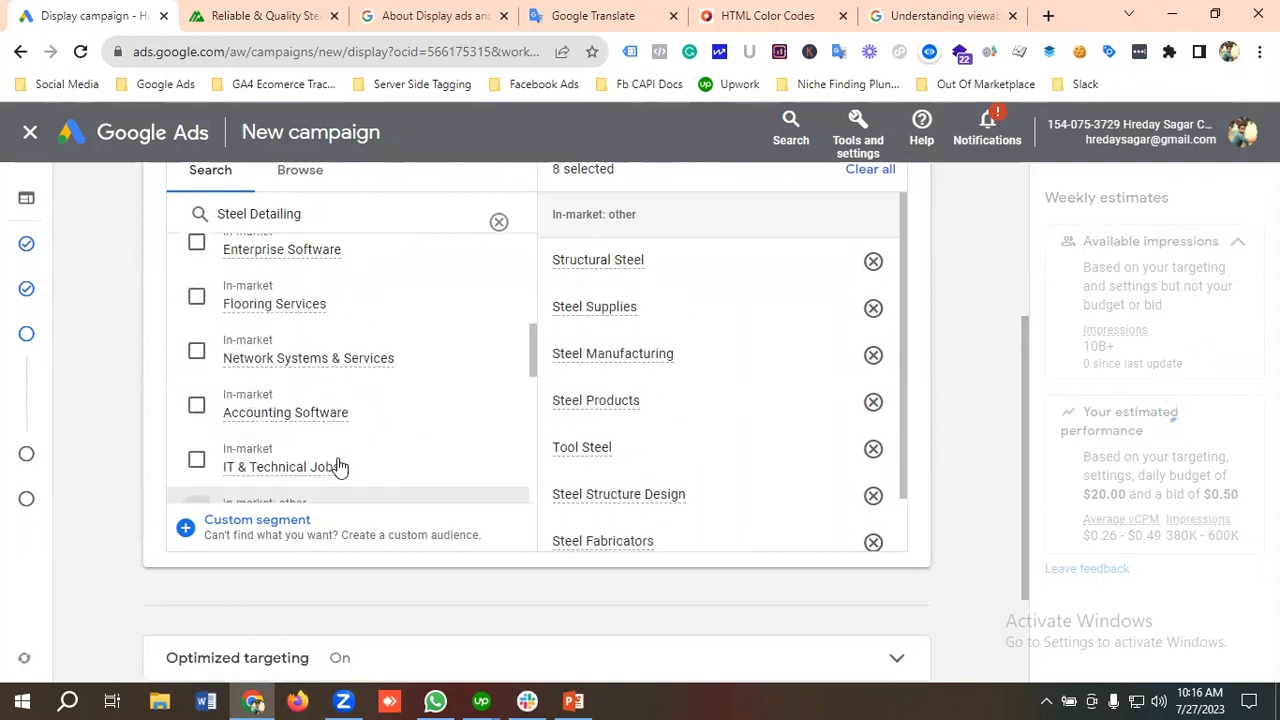
{"action": "scroll", "coordinate": [342, 467], "scroll_direction": "up", "scroll_amount": 2}
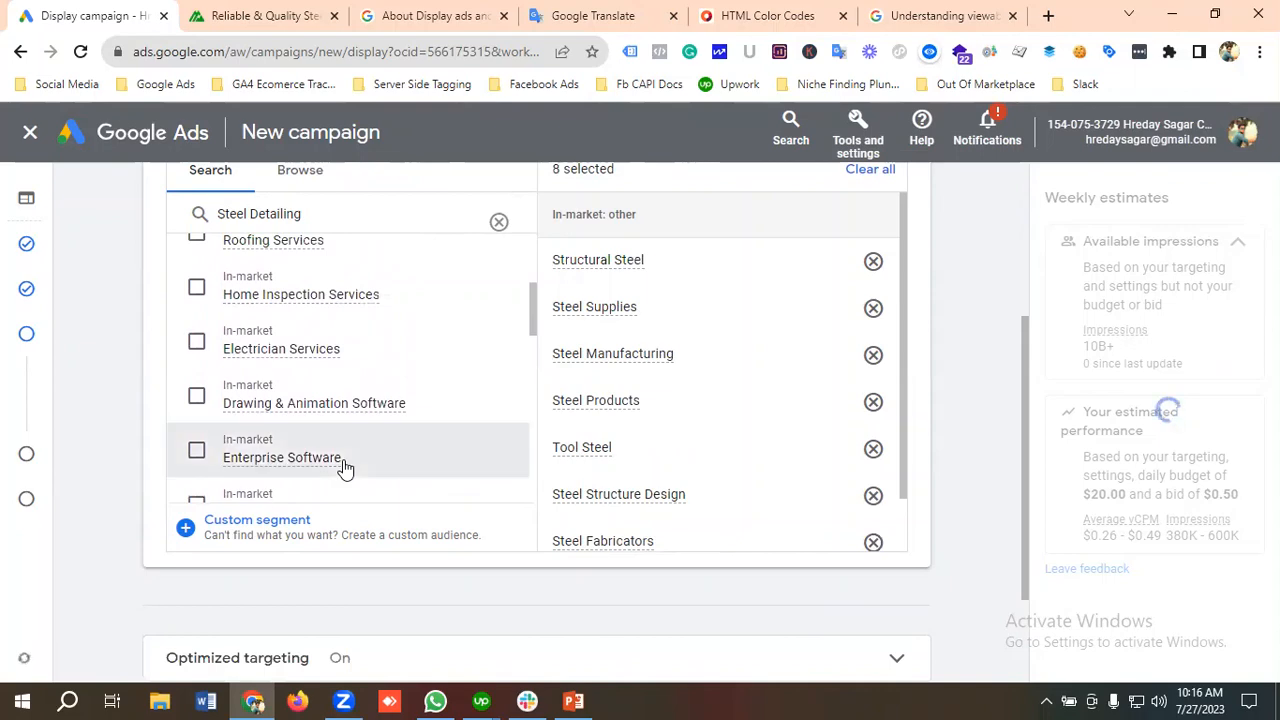
{"action": "scroll", "coordinate": [338, 465], "scroll_direction": "up", "scroll_amount": 2}
{"action": "scroll", "coordinate": [345, 468], "scroll_direction": "up", "scroll_amount": 2}
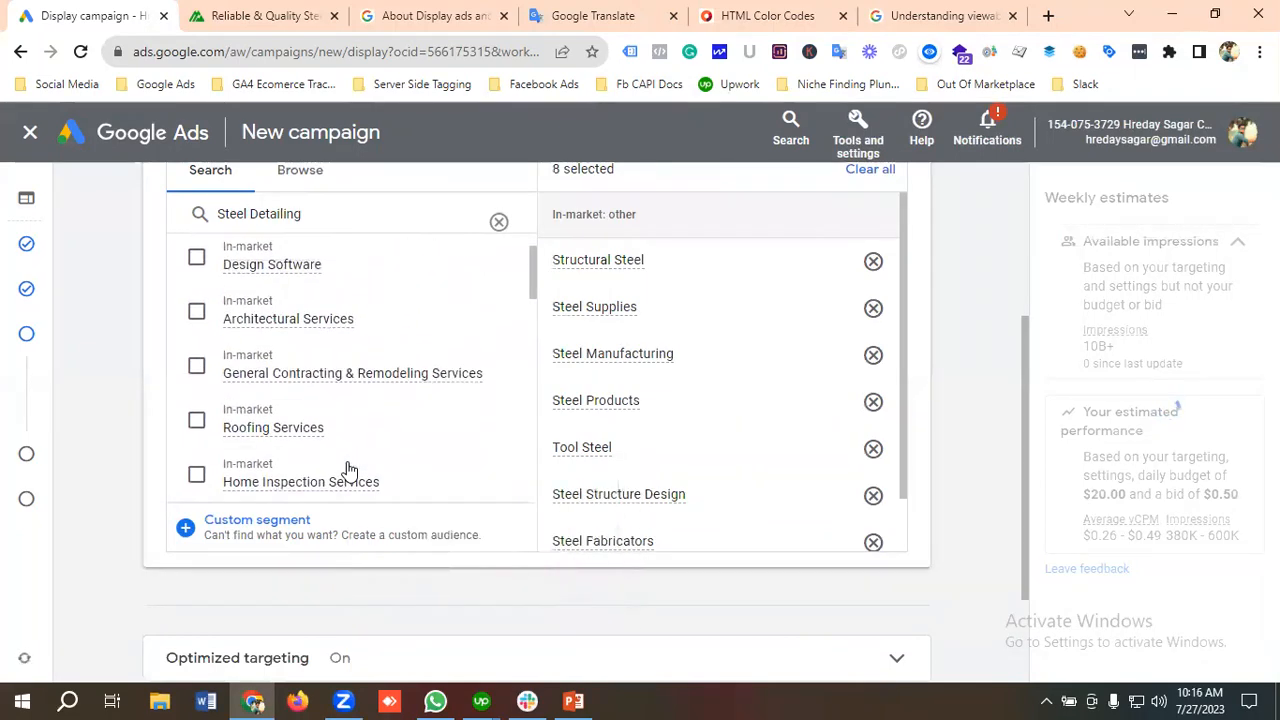
{"action": "scroll", "coordinate": [357, 473], "scroll_direction": "up", "scroll_amount": 1}
{"action": "scroll", "coordinate": [358, 472], "scroll_direction": "up", "scroll_amount": 1}
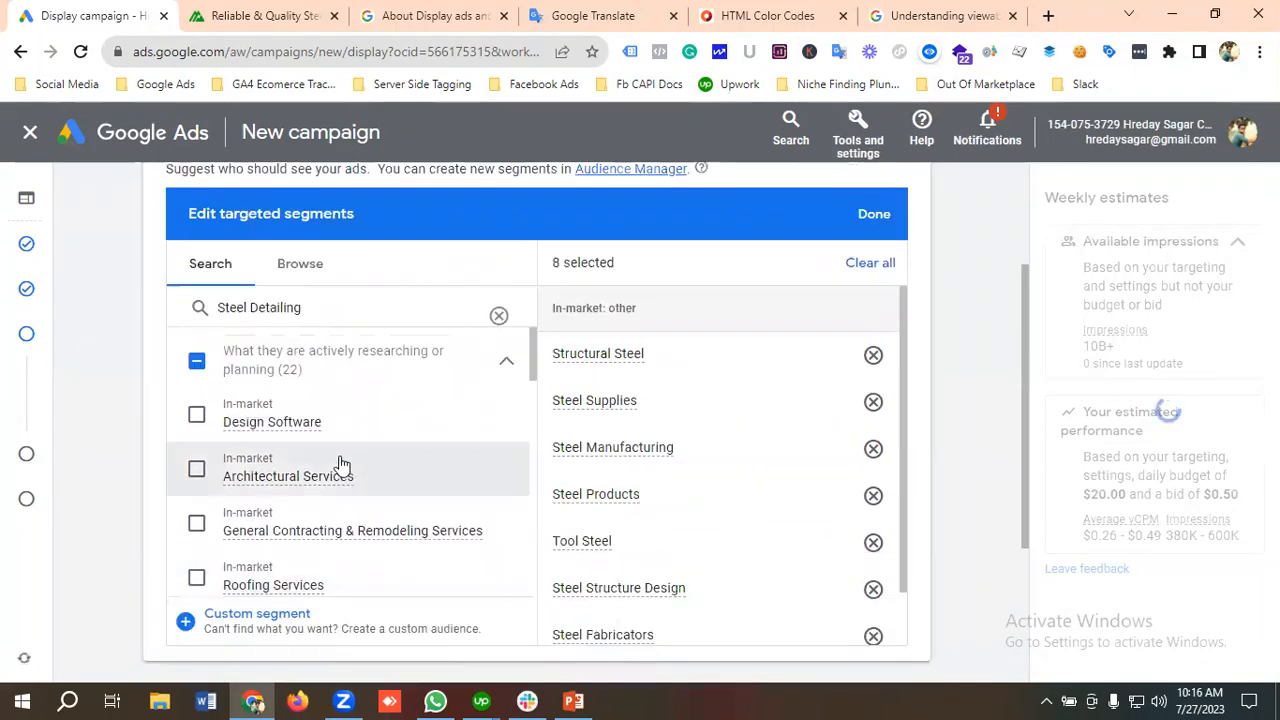
{"action": "scroll", "coordinate": [357, 477], "scroll_direction": "down", "scroll_amount": 2}
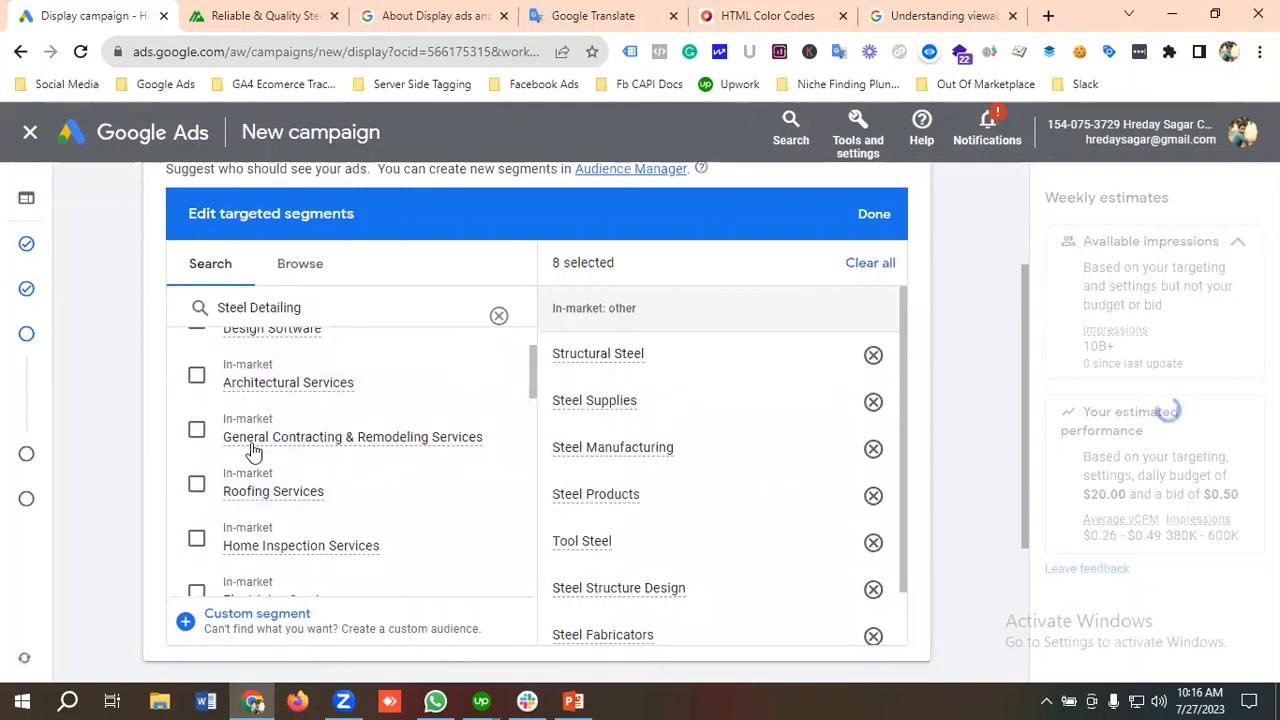
{"action": "scroll", "coordinate": [253, 452], "scroll_direction": "down", "scroll_amount": 5}
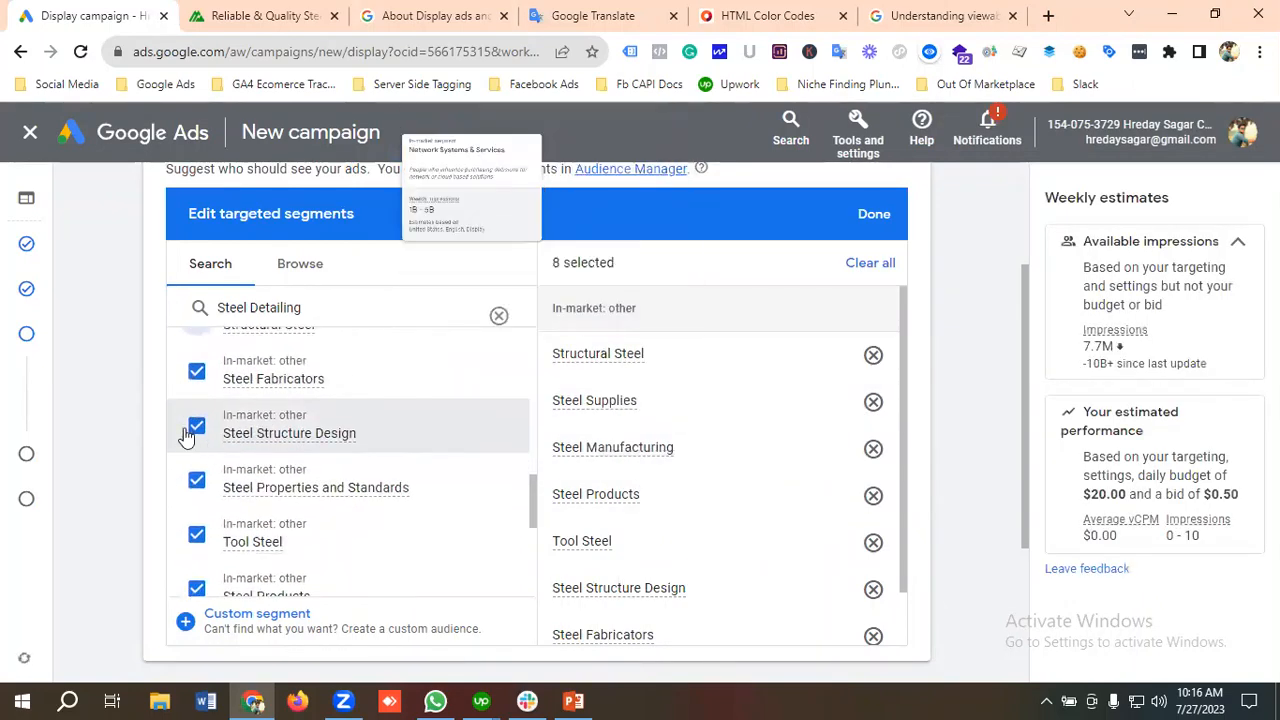
{"action": "scroll", "coordinate": [283, 458], "scroll_direction": "down", "scroll_amount": 2}
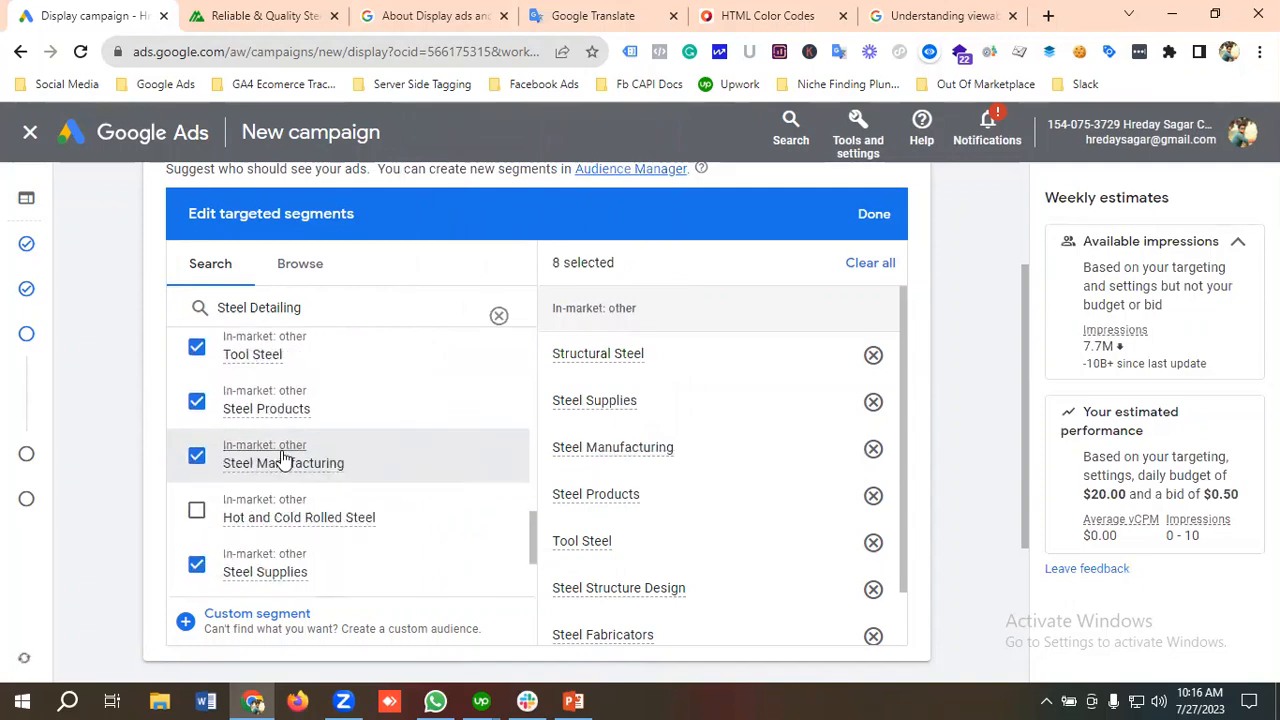
Step: Expand the additional targeting options and open the demographics for editing
{"action": "scroll", "coordinate": [283, 458], "scroll_direction": "down", "scroll_amount": 6}
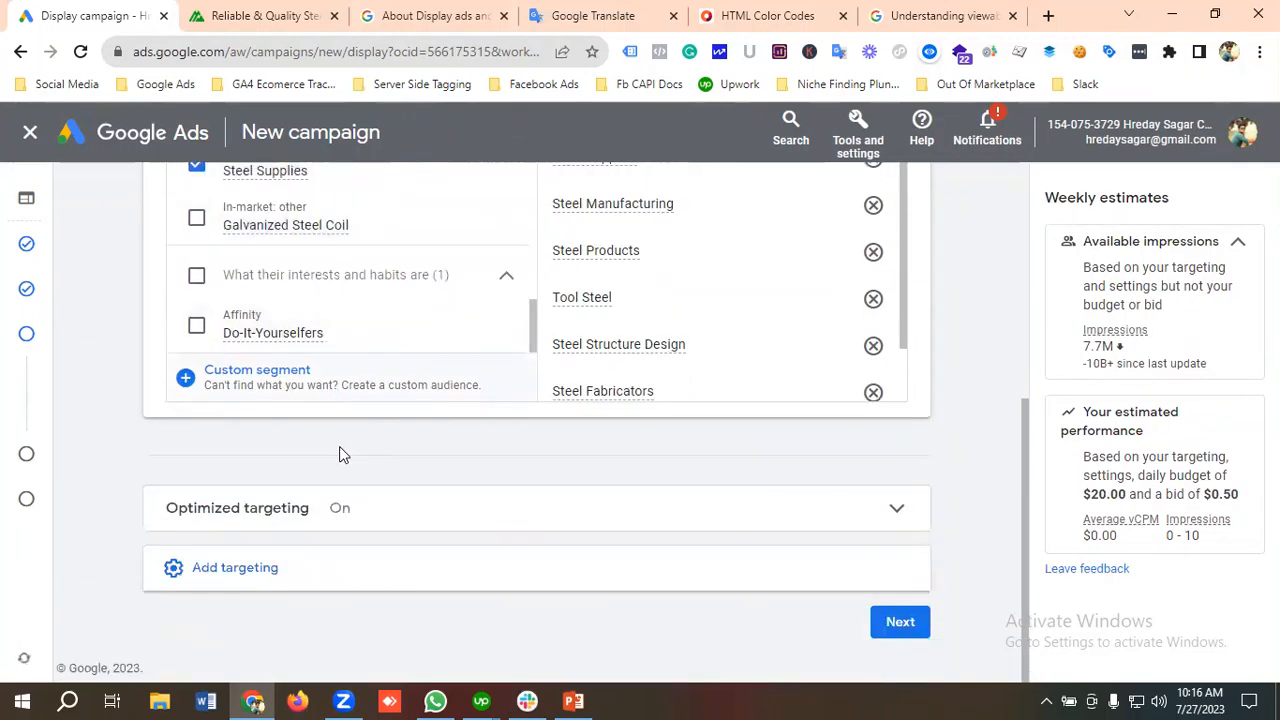
{"action": "left_click", "coordinate": [254, 570]}
{"action": "scroll", "coordinate": [337, 520], "scroll_direction": "down", "scroll_amount": 2}
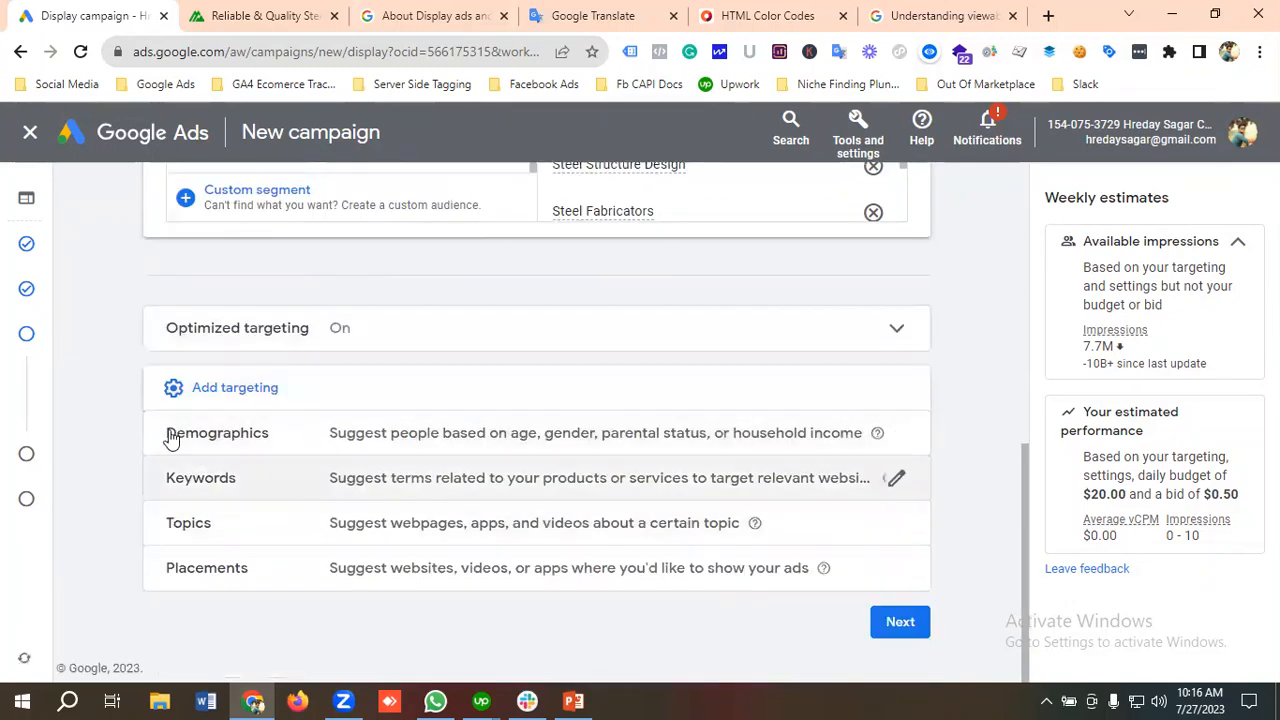
{"action": "left_click", "coordinate": [234, 437]}
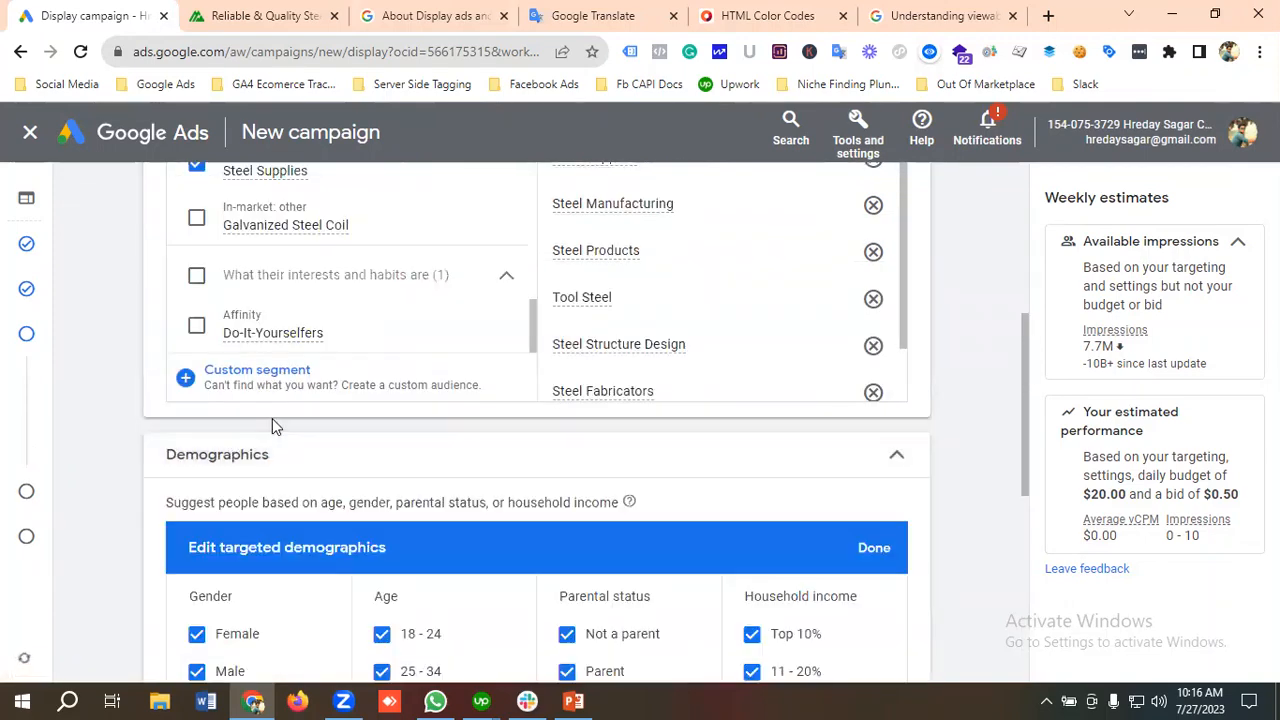
Step: Limit the targeted gender to Male by excluding Female and Unknown from the demographics
{"action": "scroll", "coordinate": [272, 418], "scroll_direction": "down", "scroll_amount": 2}
{"action": "scroll", "coordinate": [272, 418], "scroll_direction": "down", "scroll_amount": 1}
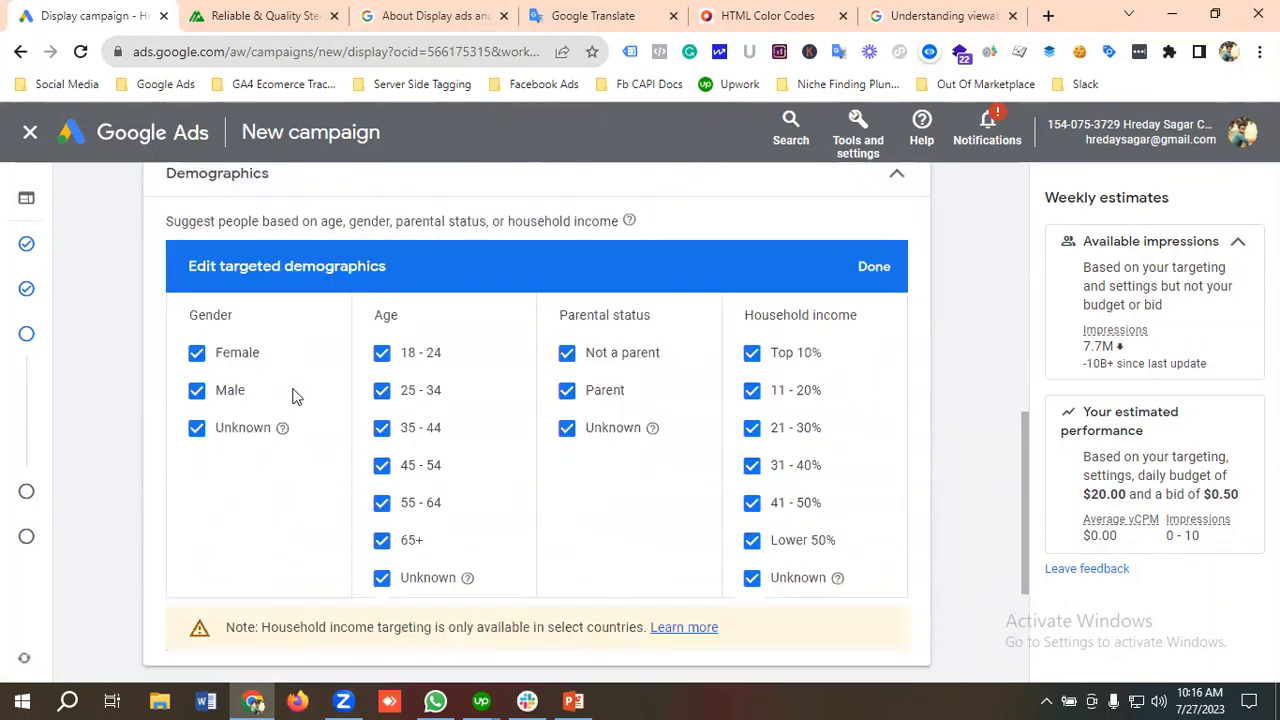
{"action": "scroll", "coordinate": [294, 394], "scroll_direction": "up", "scroll_amount": 1}
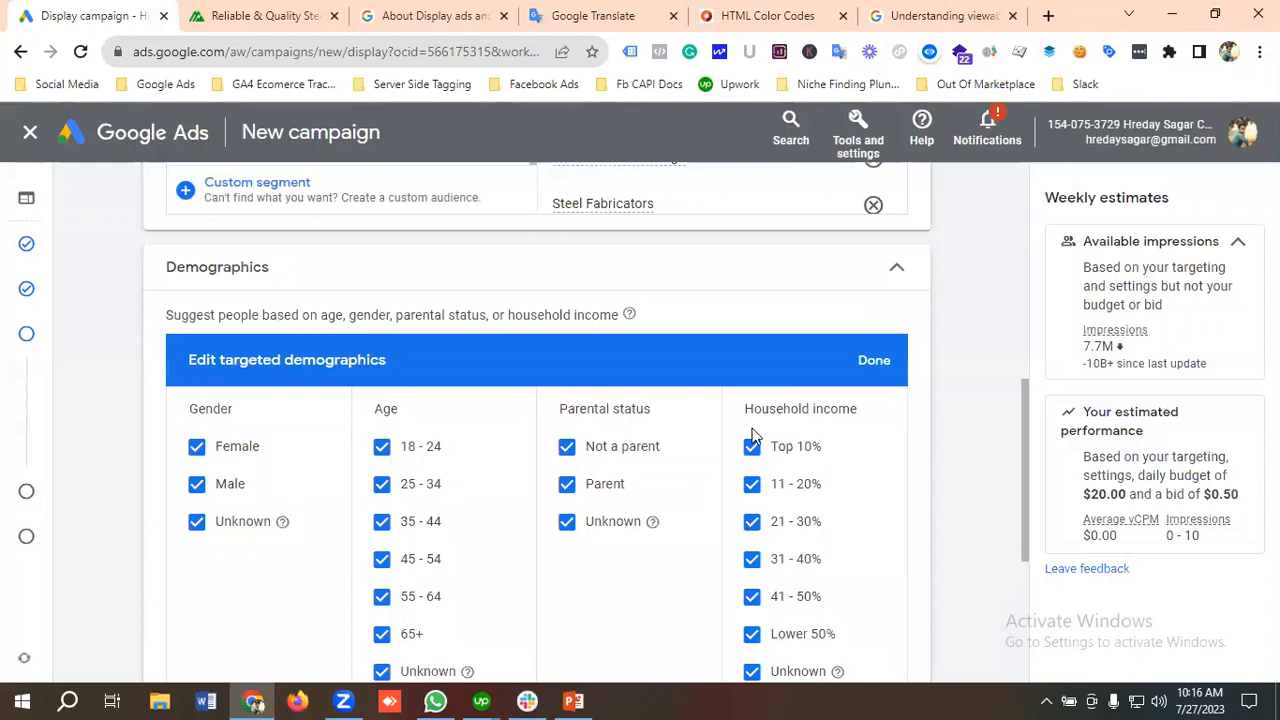
{"action": "scroll", "coordinate": [375, 462], "scroll_direction": "down", "scroll_amount": 1}
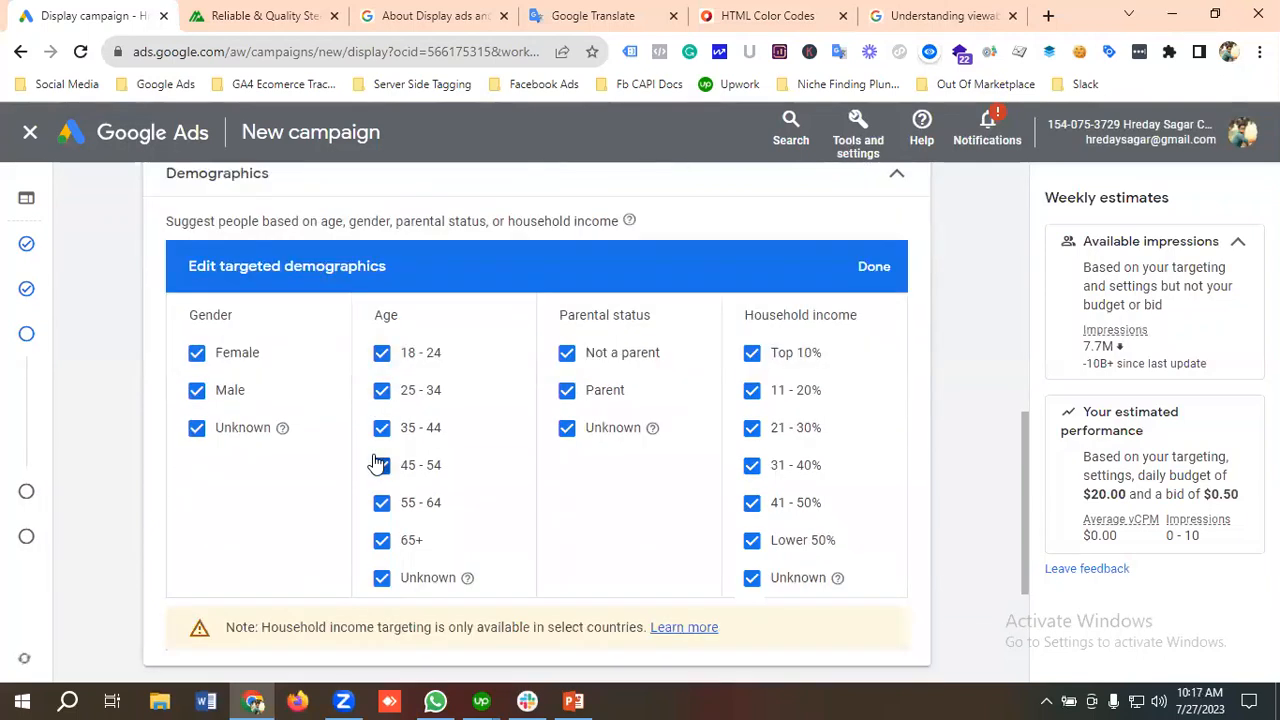
{"action": "left_click", "coordinate": [202, 362]}
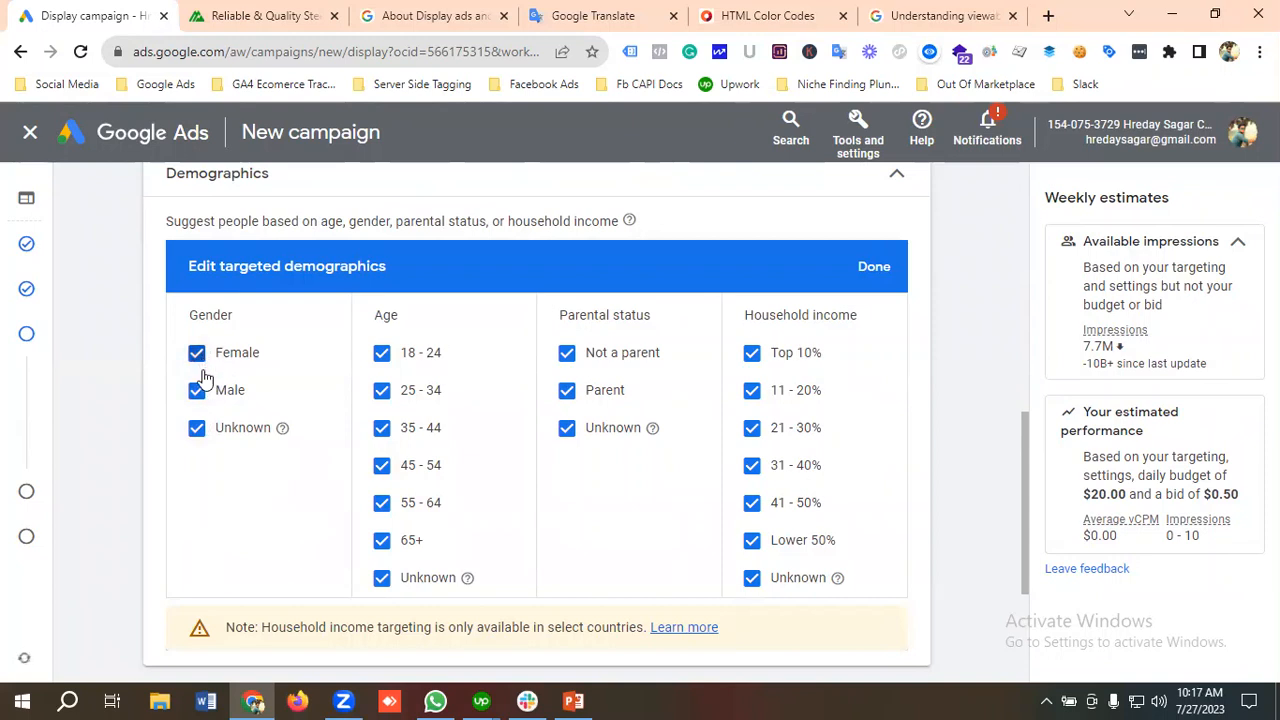
{"action": "left_click", "coordinate": [197, 428]}
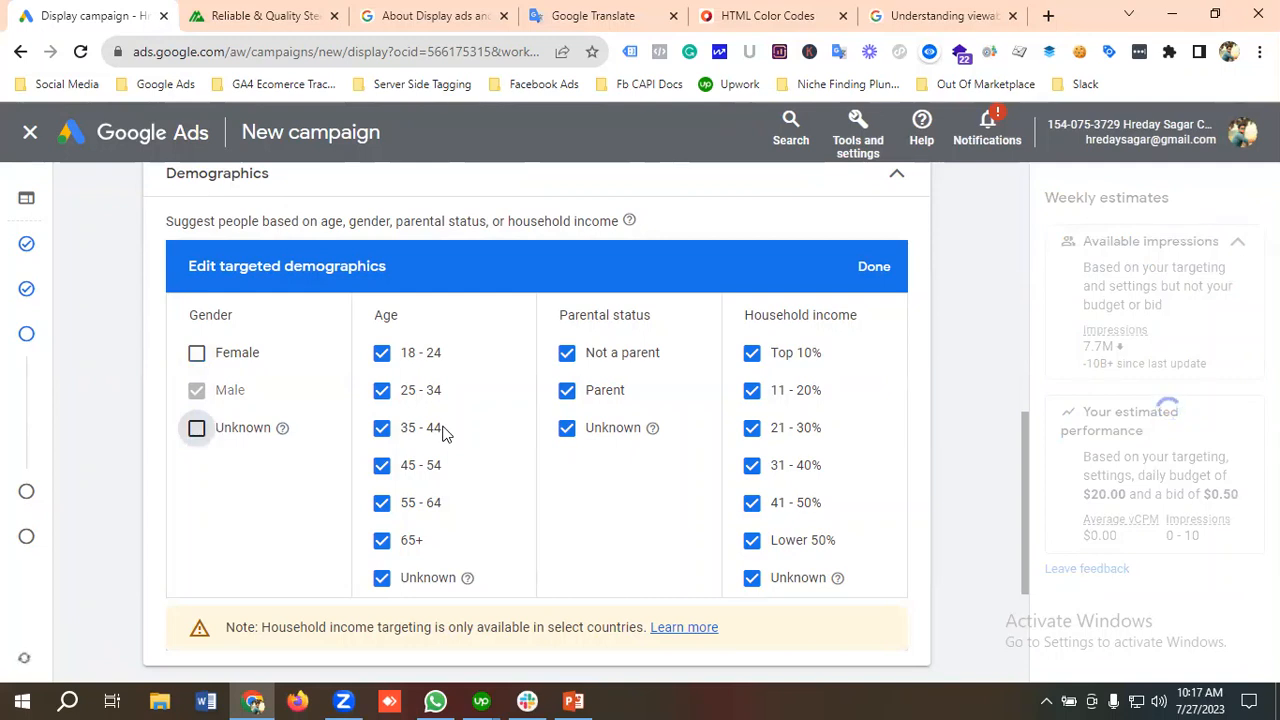
Step: Exclude the 18 - 24 and 65+ age groups and the Unknown parental status from the targeted demographics
{"action": "left_click", "coordinate": [382, 355]}
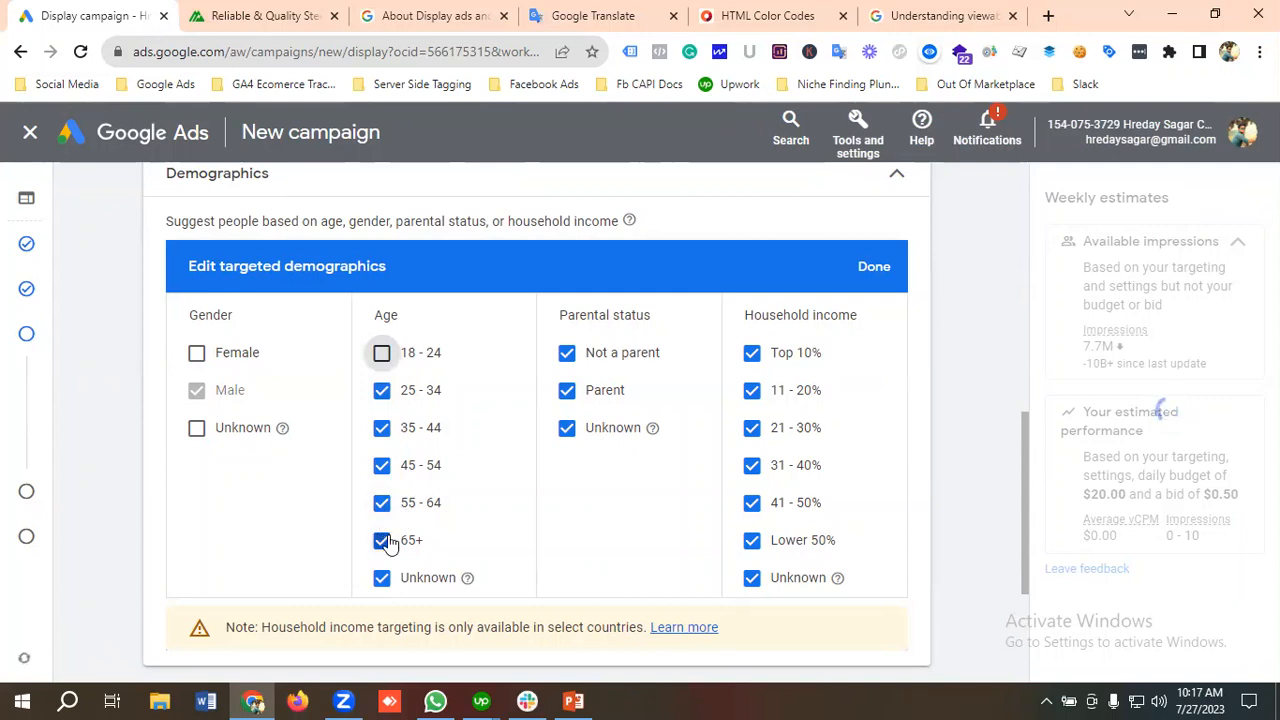
{"action": "left_click", "coordinate": [382, 542]}
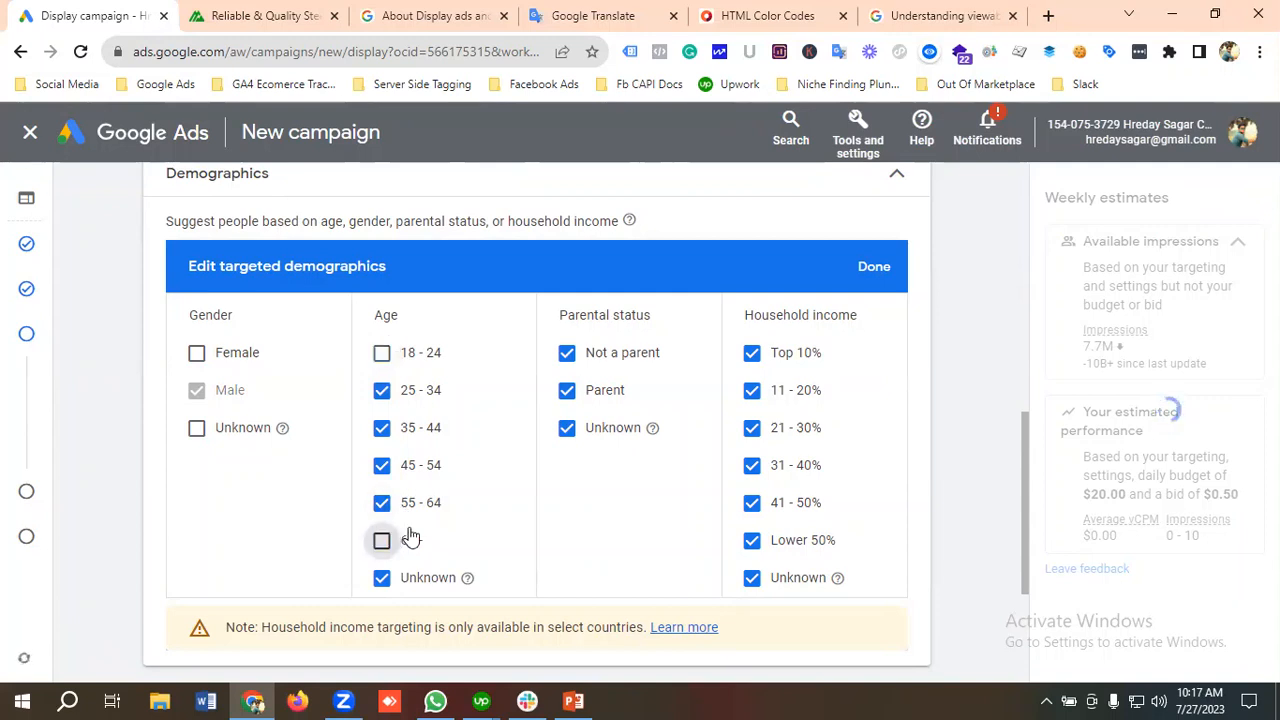
{"action": "left_click", "coordinate": [565, 432]}
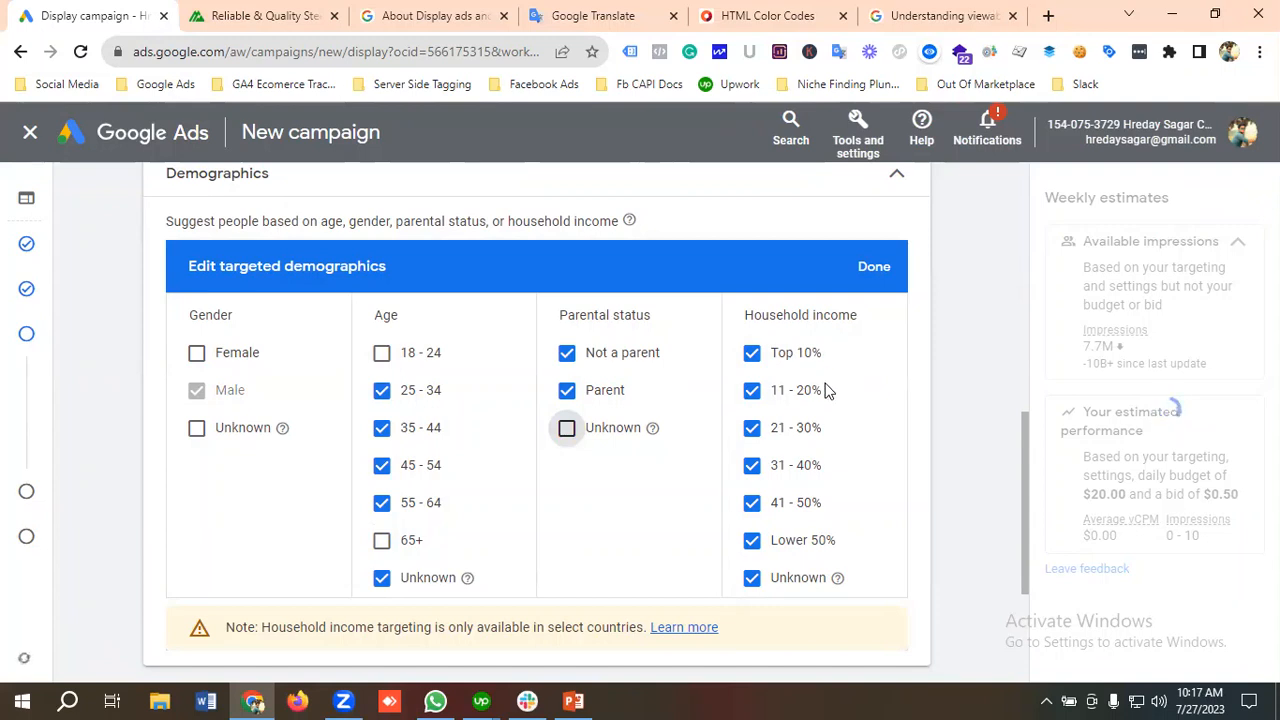
Step: Exclude the 41 - 50%, Lower 50% and Unknown household income groups from the targeted demographics
{"action": "scroll", "coordinate": [809, 428], "scroll_direction": "down", "scroll_amount": 1}
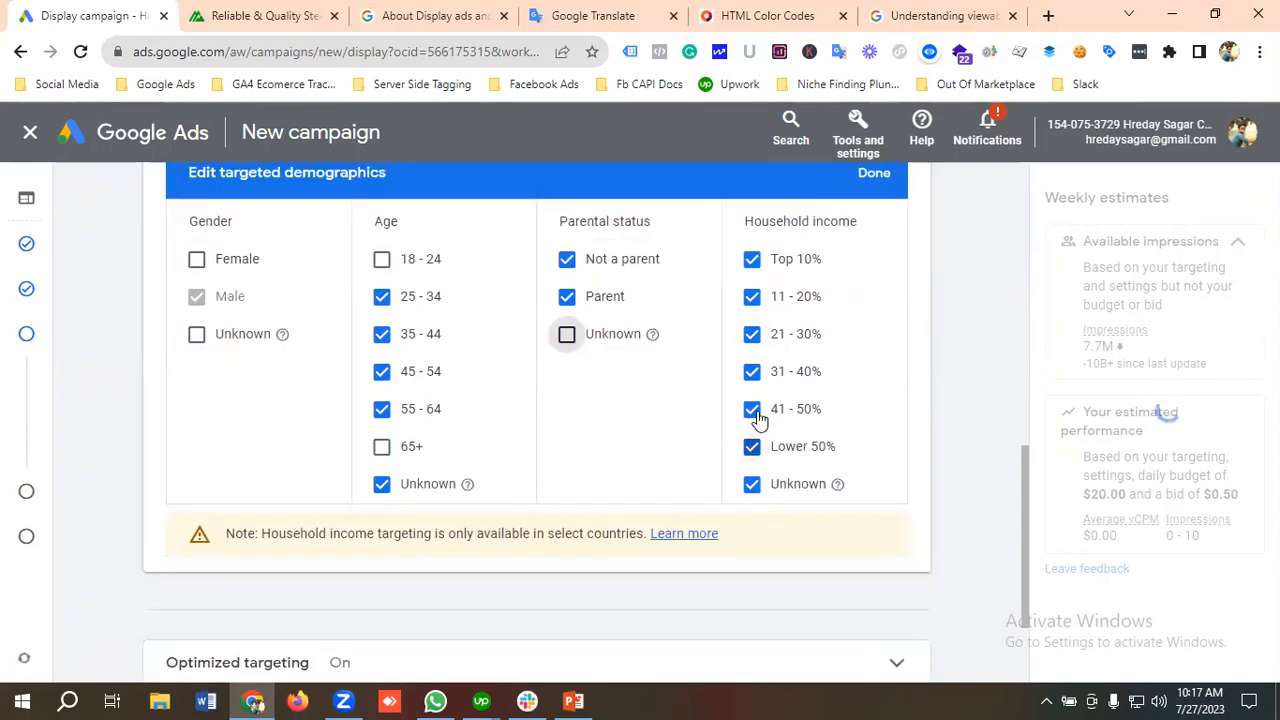
{"action": "left_click", "coordinate": [756, 414]}
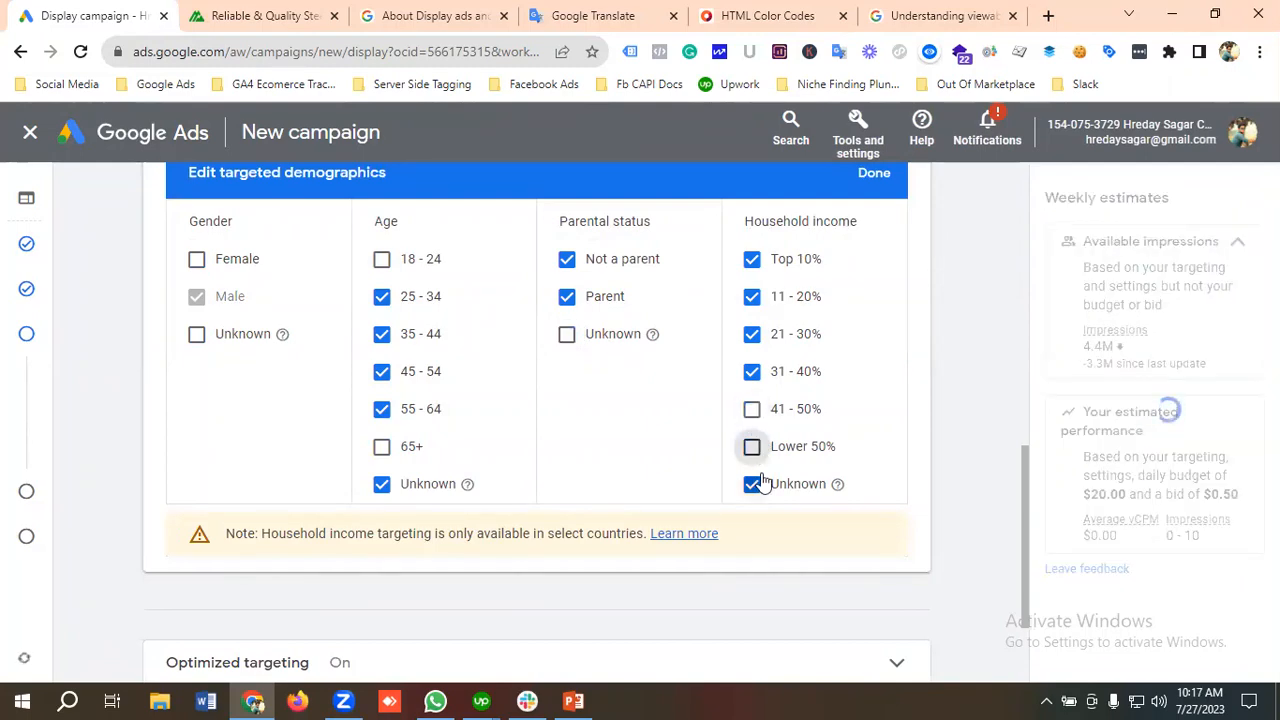
{"action": "left_click", "coordinate": [754, 484]}
Step: Expand the additional targeting options and open the targeted keywords for editing
{"action": "scroll", "coordinate": [229, 441], "scroll_direction": "down", "scroll_amount": 2}
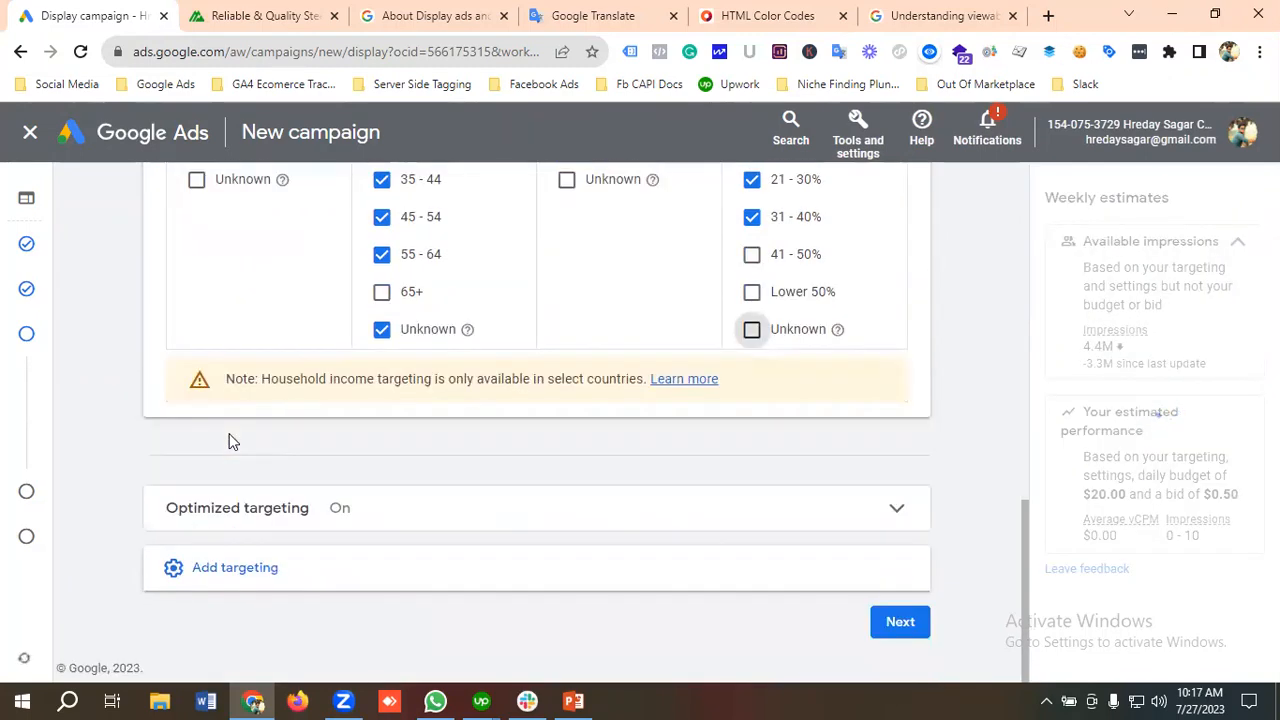
{"action": "left_click", "coordinate": [228, 578]}
{"action": "scroll", "coordinate": [315, 525], "scroll_direction": "down", "scroll_amount": 2}
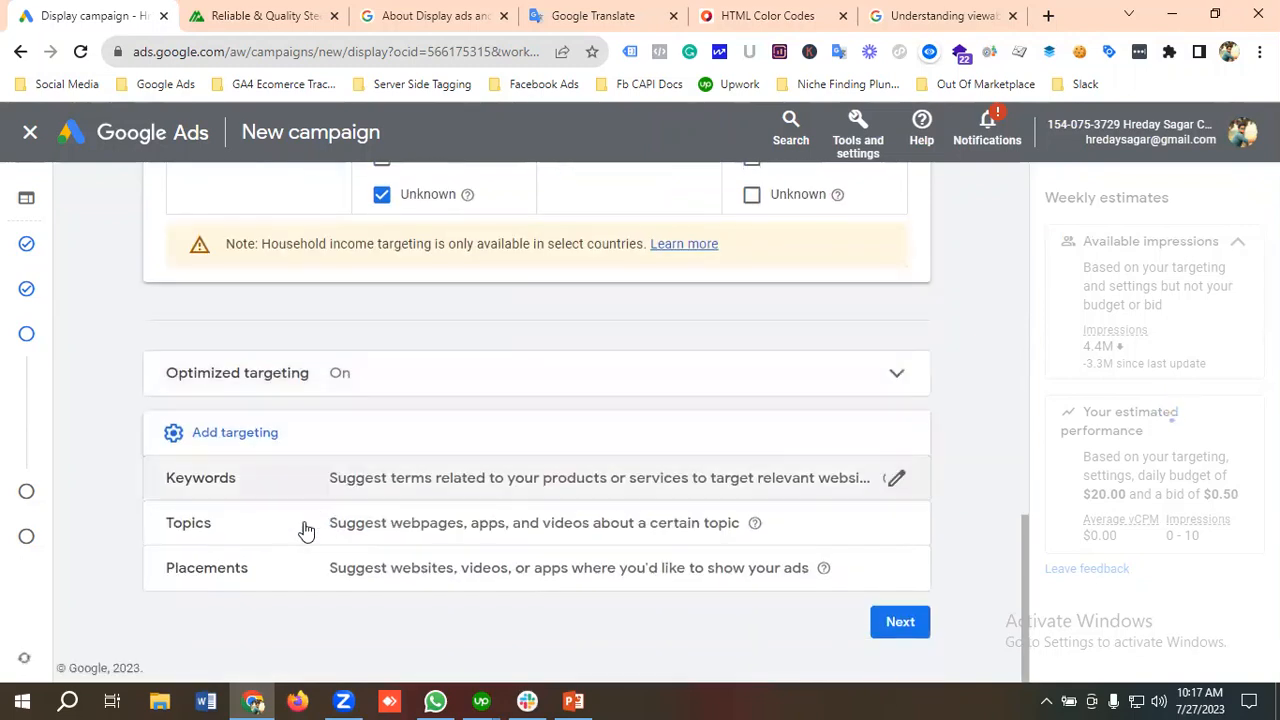
{"action": "left_click", "coordinate": [210, 486]}
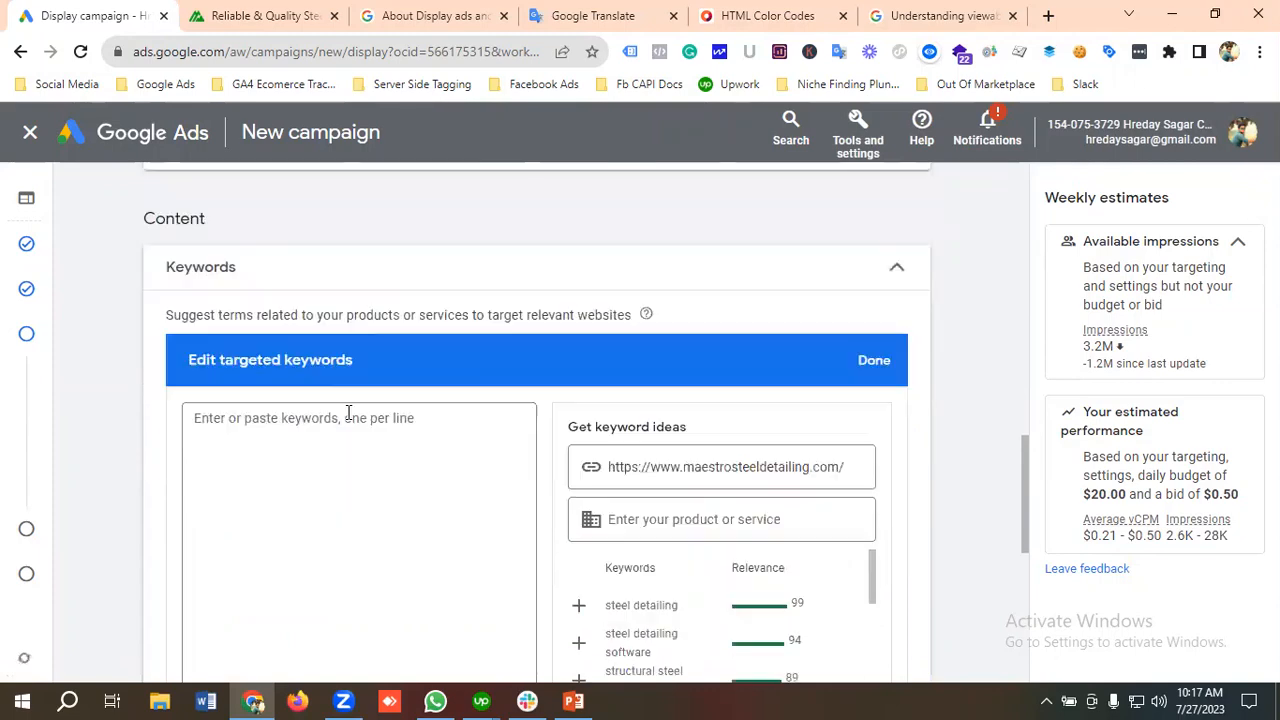
Step: Add all keyword ideas suggested for the maestrosteeldetailing.com website to the targeted keywords
{"action": "scroll", "coordinate": [349, 412], "scroll_direction": "down", "scroll_amount": 2}
{"action": "scroll", "coordinate": [654, 371], "scroll_direction": "up", "scroll_amount": 1}
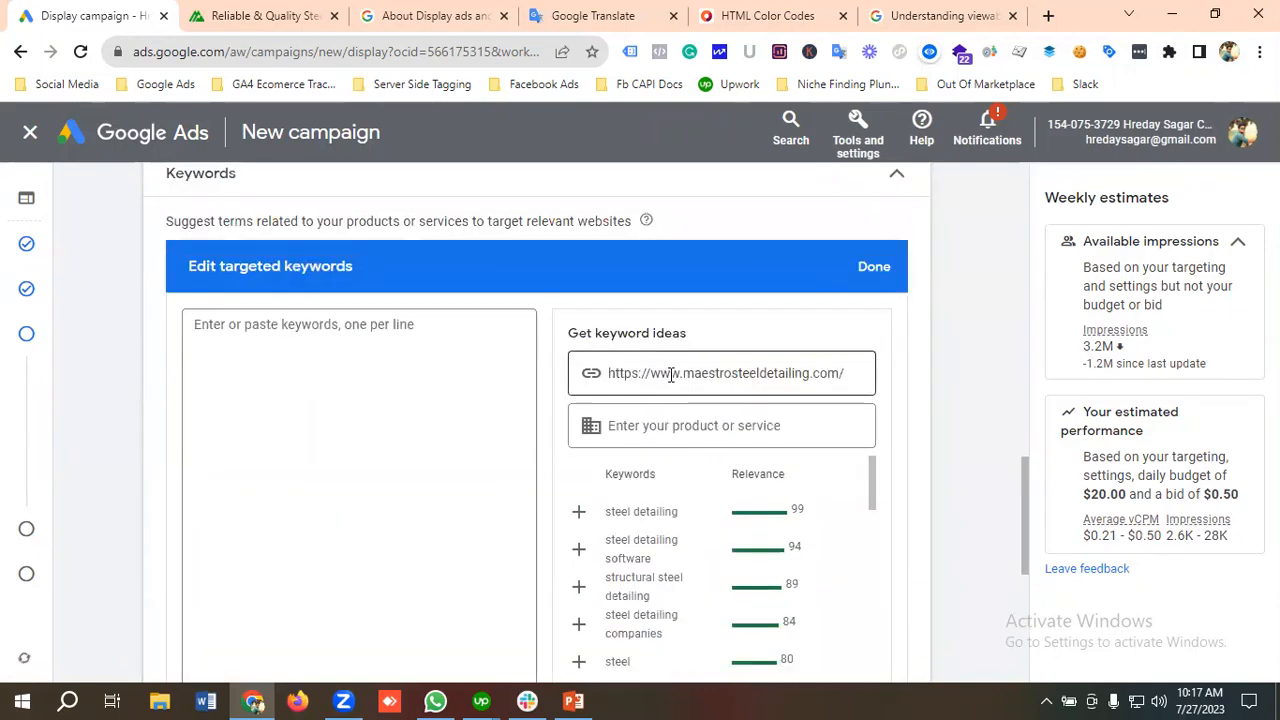
{"action": "scroll", "coordinate": [670, 375], "scroll_direction": "down", "scroll_amount": 1}
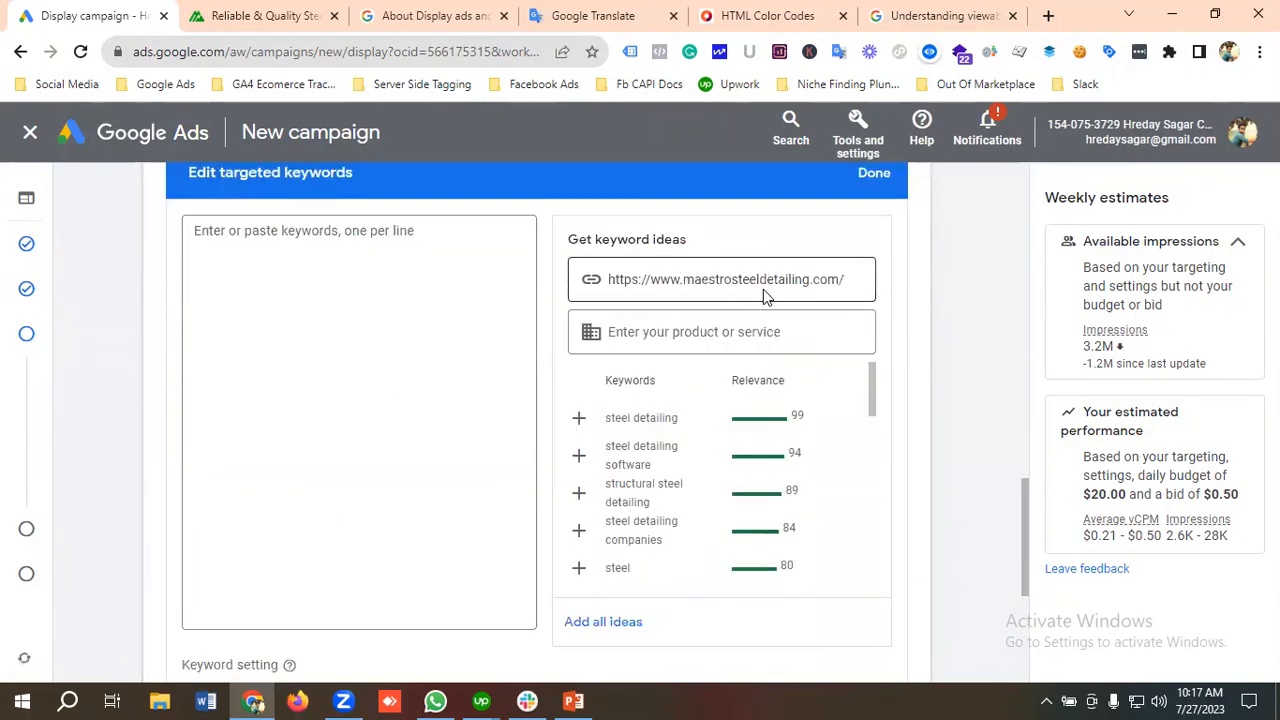
{"action": "scroll", "coordinate": [674, 448], "scroll_direction": "up", "scroll_amount": 1}
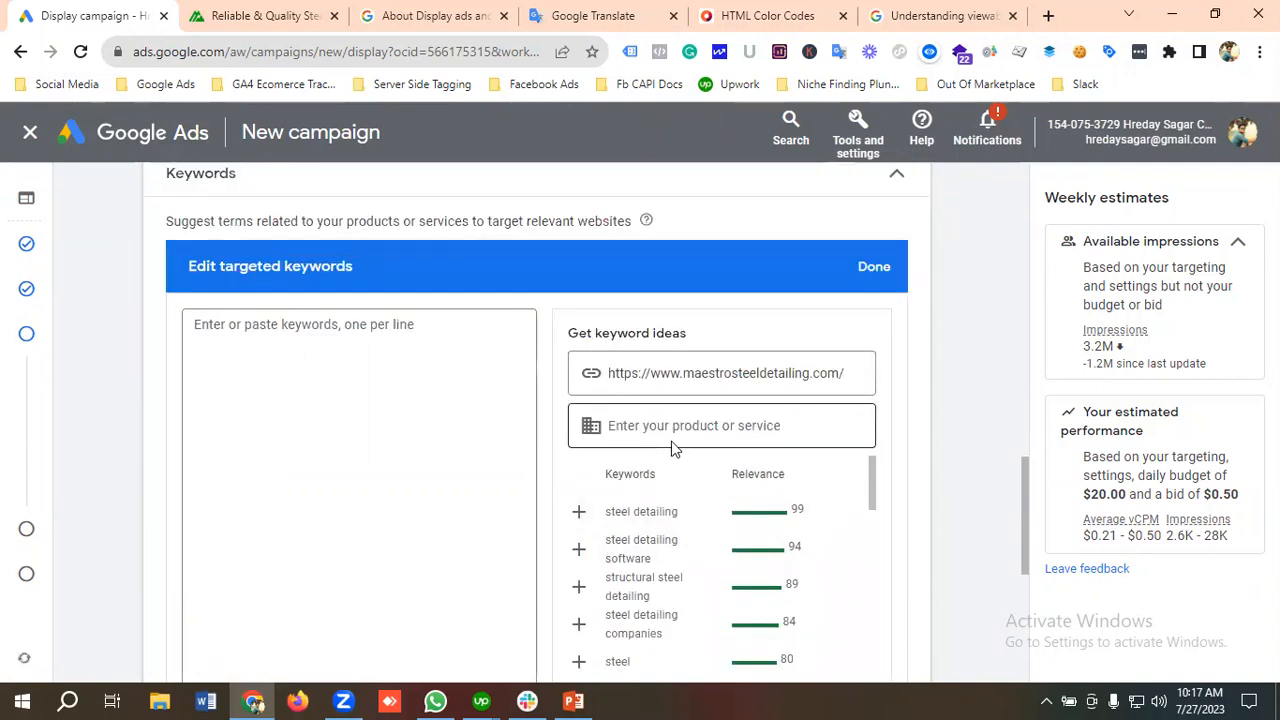
{"action": "scroll", "coordinate": [672, 447], "scroll_direction": "down", "scroll_amount": 1}
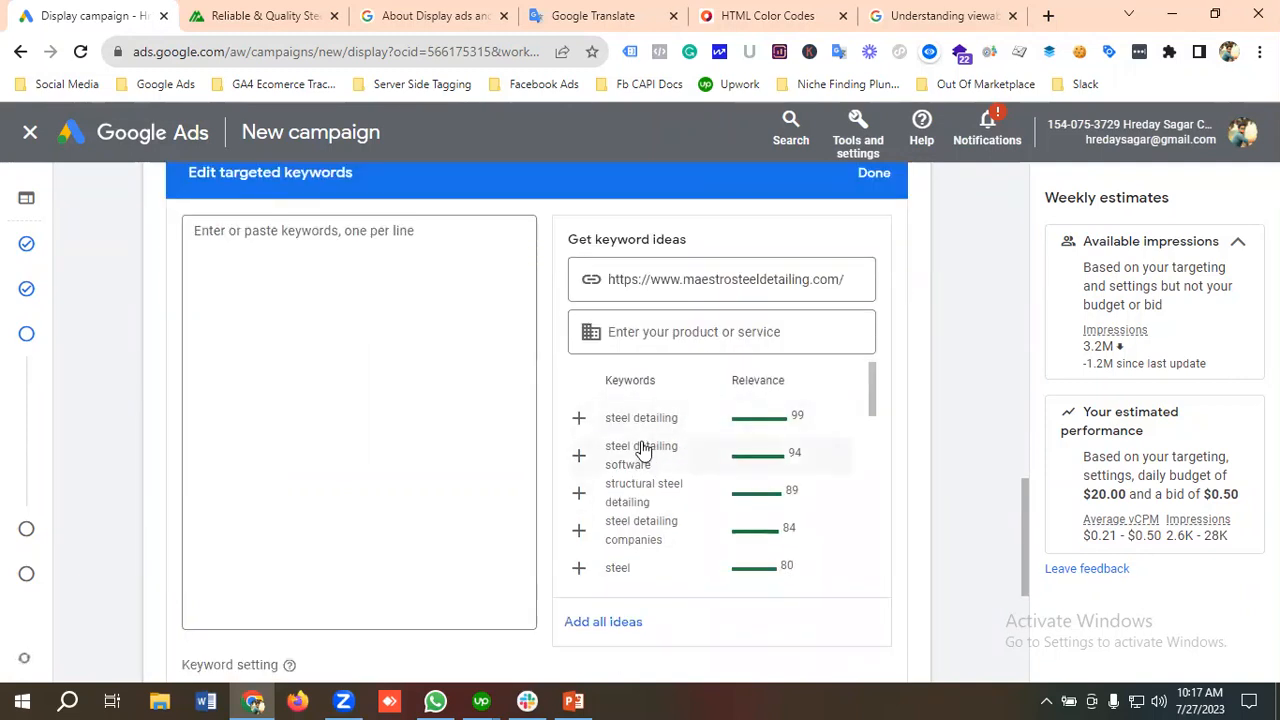
{"action": "left_click", "coordinate": [603, 622]}
{"action": "scroll", "coordinate": [366, 471], "scroll_direction": "up", "scroll_amount": 1}
{"action": "scroll", "coordinate": [366, 466], "scroll_direction": "down", "scroll_amount": 4}
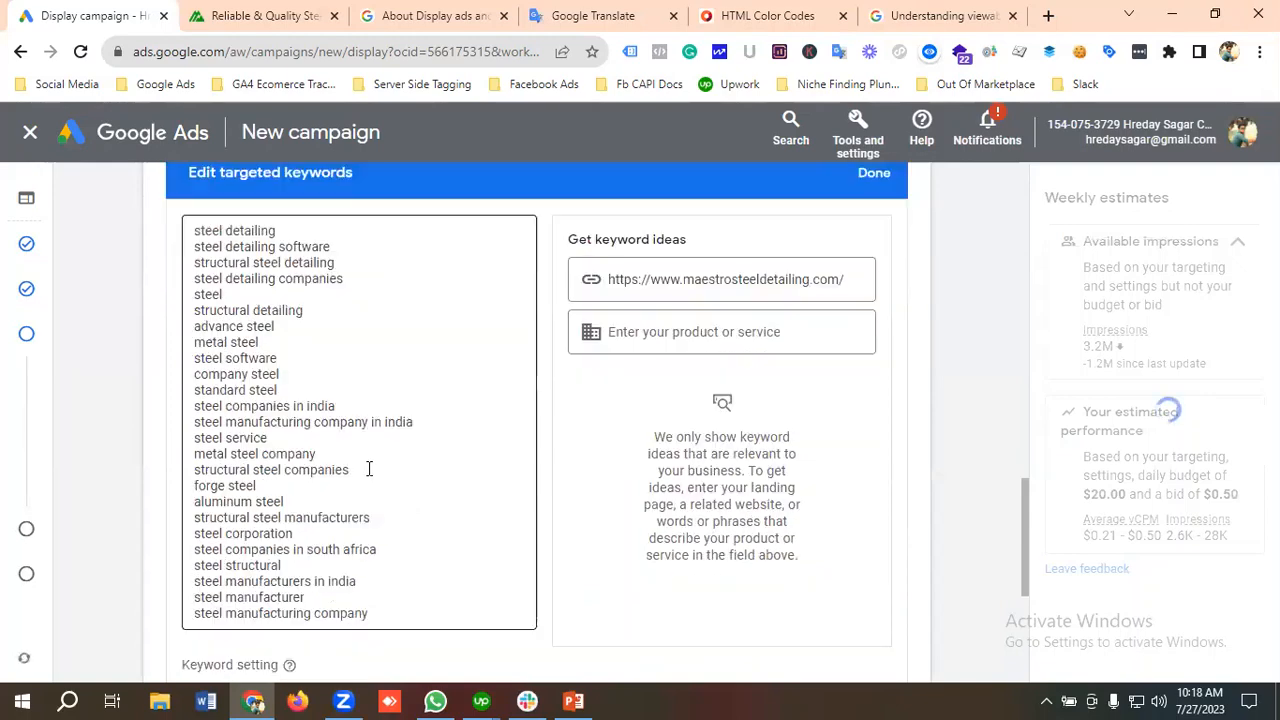
Step: Set the keyword setting to Content, showing ads only on webpages, apps, and videos related to the keywords
{"action": "scroll", "coordinate": [372, 477], "scroll_direction": "up", "scroll_amount": 2}
{"action": "scroll", "coordinate": [372, 475], "scroll_direction": "down", "scroll_amount": 2}
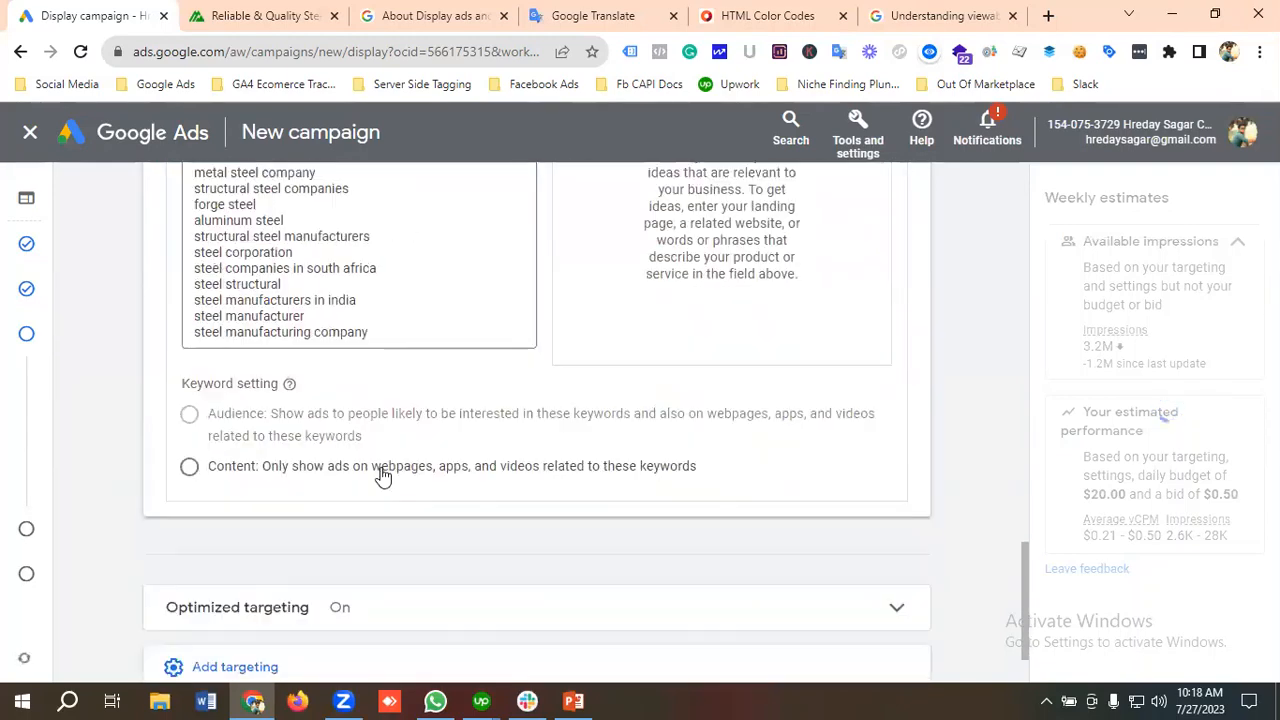
{"action": "left_click", "coordinate": [189, 470]}
Step: Expand the additional targeting options again and open the targeted topics for editing
{"action": "scroll", "coordinate": [283, 444], "scroll_direction": "down", "scroll_amount": 2}
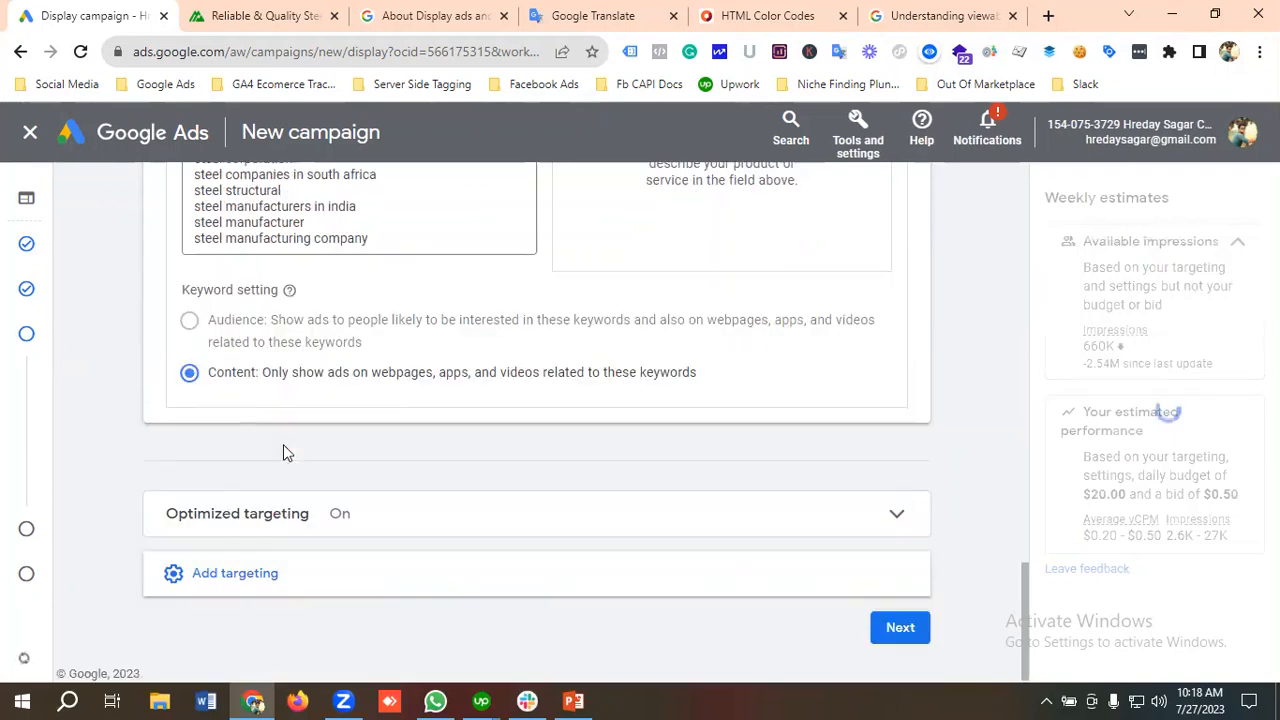
{"action": "left_click", "coordinate": [236, 568]}
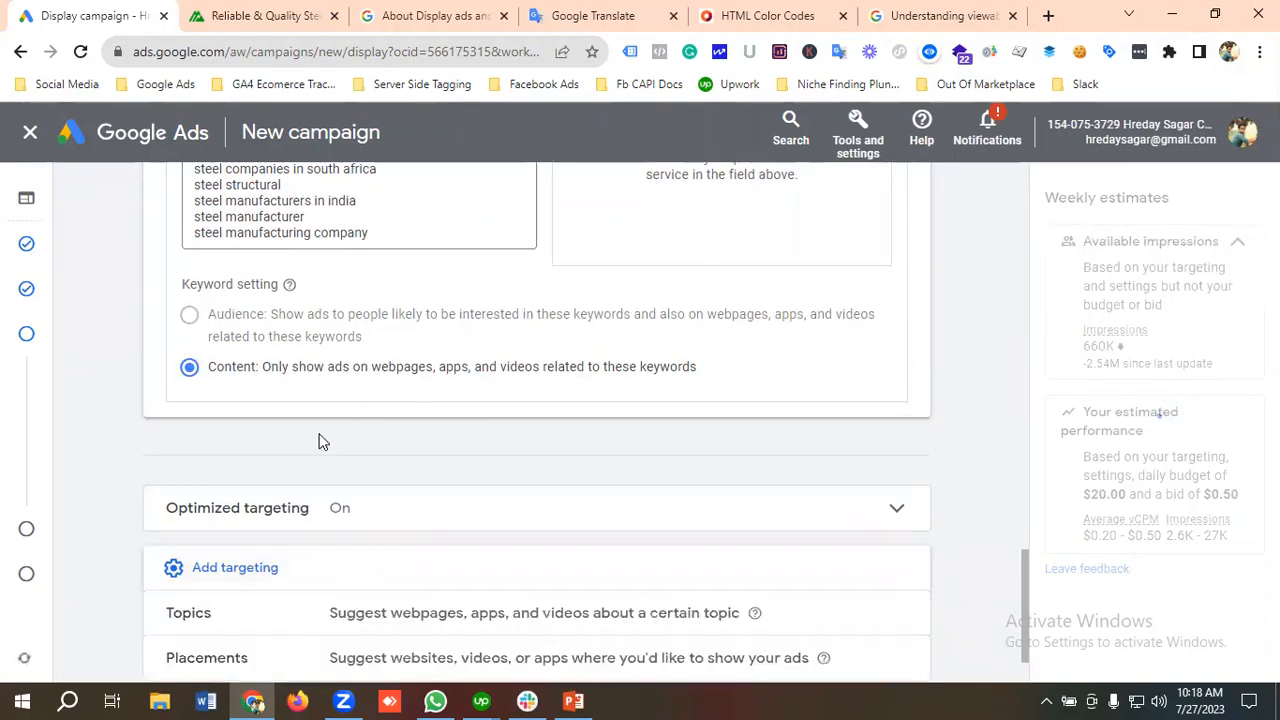
{"action": "scroll", "coordinate": [316, 452], "scroll_direction": "down", "scroll_amount": 1}
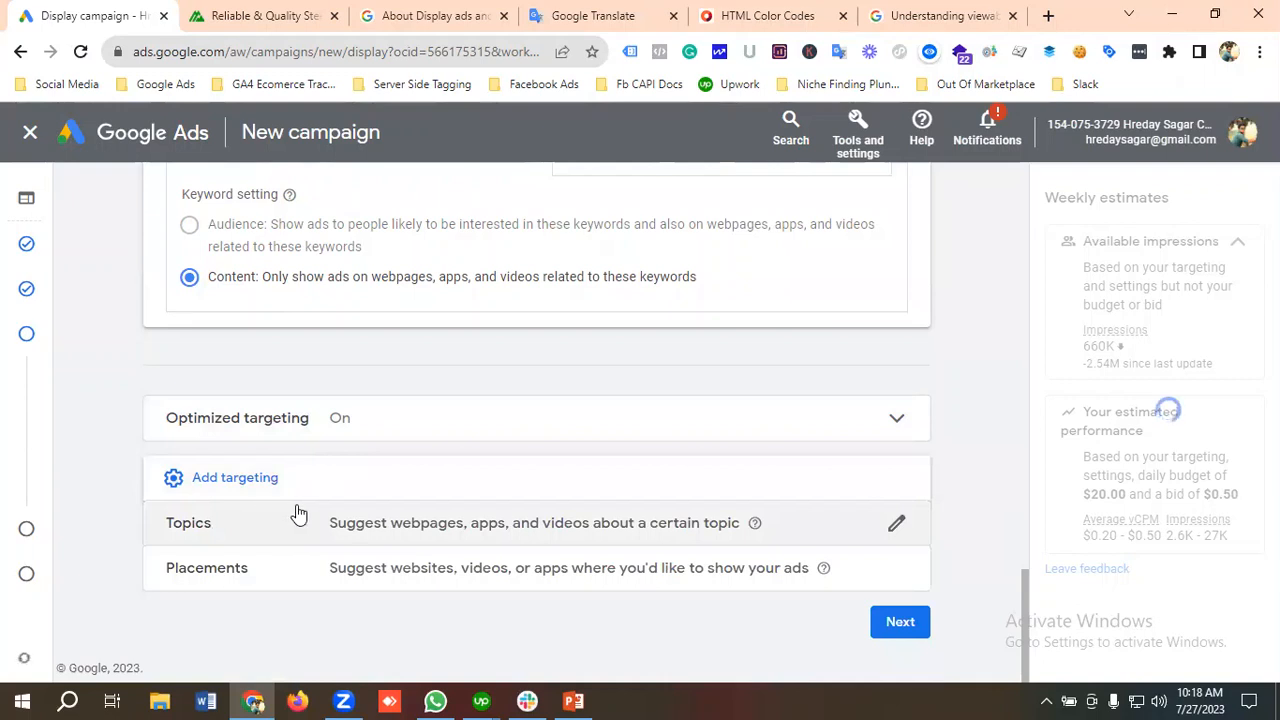
{"action": "left_click", "coordinate": [366, 531]}
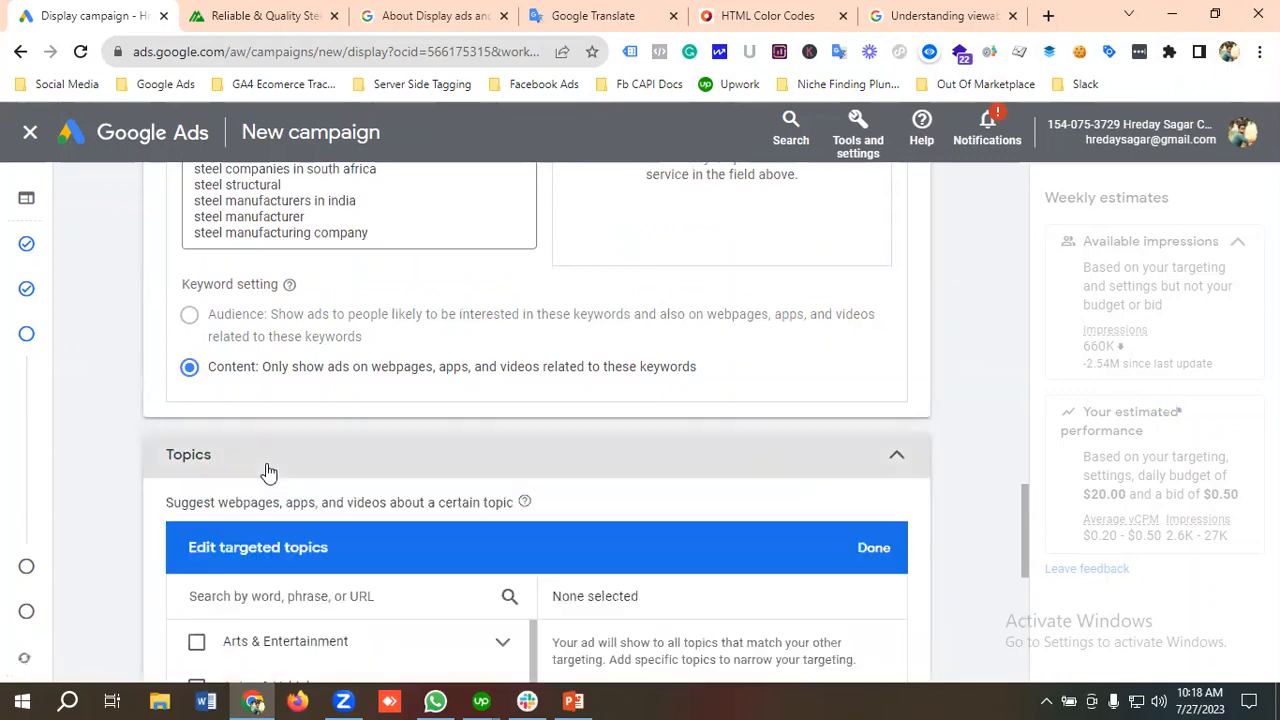
Step: Look through the full list of topic categories, from Arts & Entertainment to World Localities, for ones relevant to the business
{"action": "scroll", "coordinate": [270, 471], "scroll_direction": "down", "scroll_amount": 2}
{"action": "scroll", "coordinate": [280, 480], "scroll_direction": "down", "scroll_amount": 2}
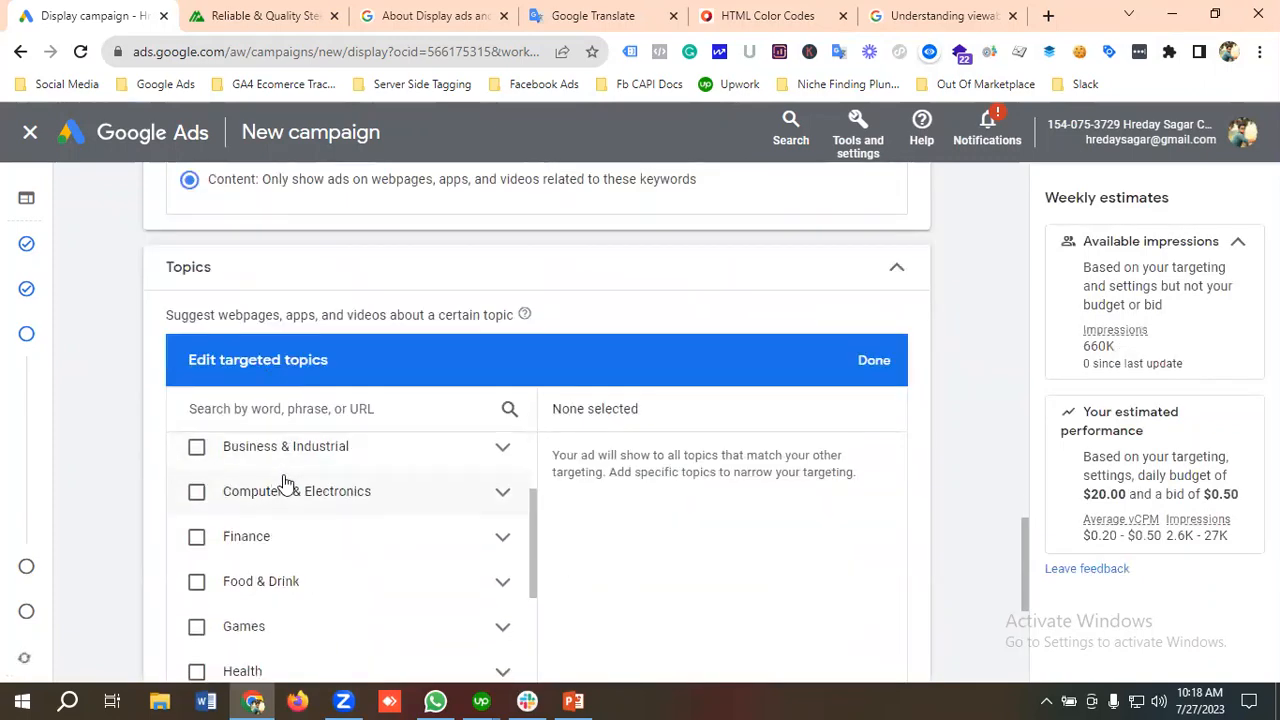
{"action": "scroll", "coordinate": [286, 484], "scroll_direction": "up", "scroll_amount": 1}
{"action": "scroll", "coordinate": [292, 488], "scroll_direction": "up", "scroll_amount": 1}
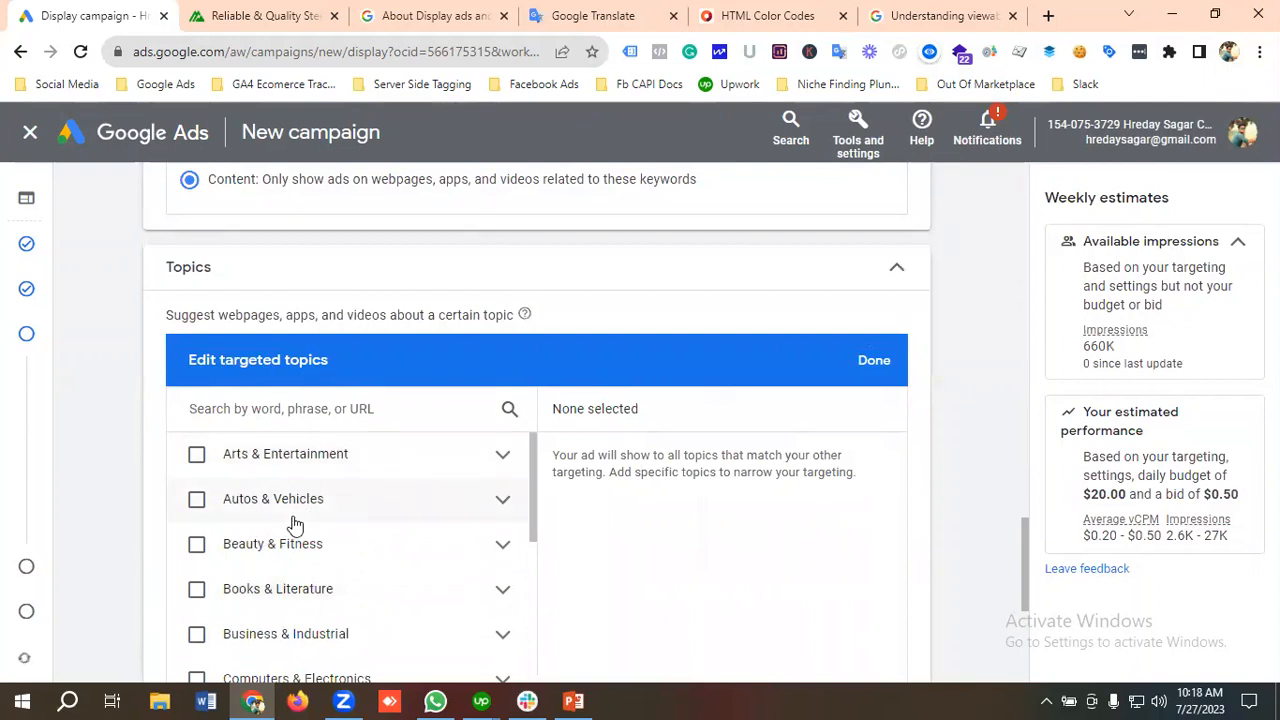
{"action": "scroll", "coordinate": [381, 516], "scroll_direction": "down", "scroll_amount": 1}
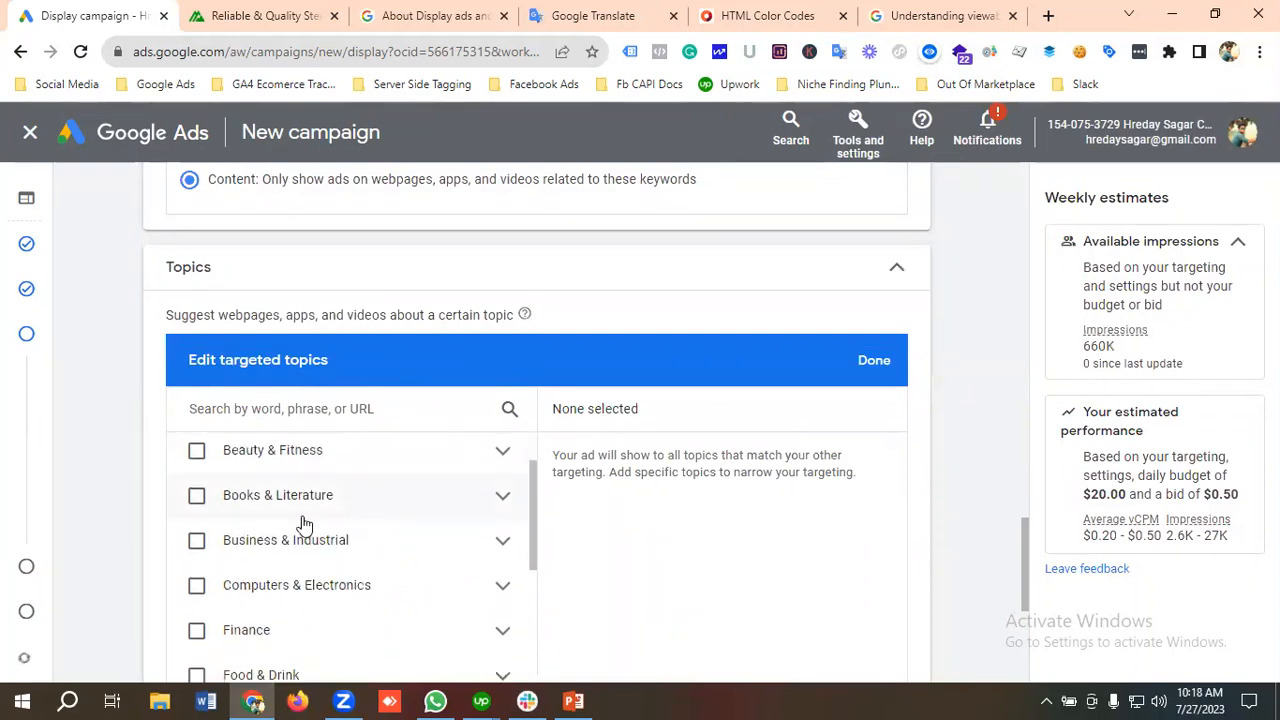
{"action": "scroll", "coordinate": [305, 519], "scroll_direction": "down", "scroll_amount": 1}
{"action": "scroll", "coordinate": [305, 519], "scroll_direction": "down", "scroll_amount": 1}
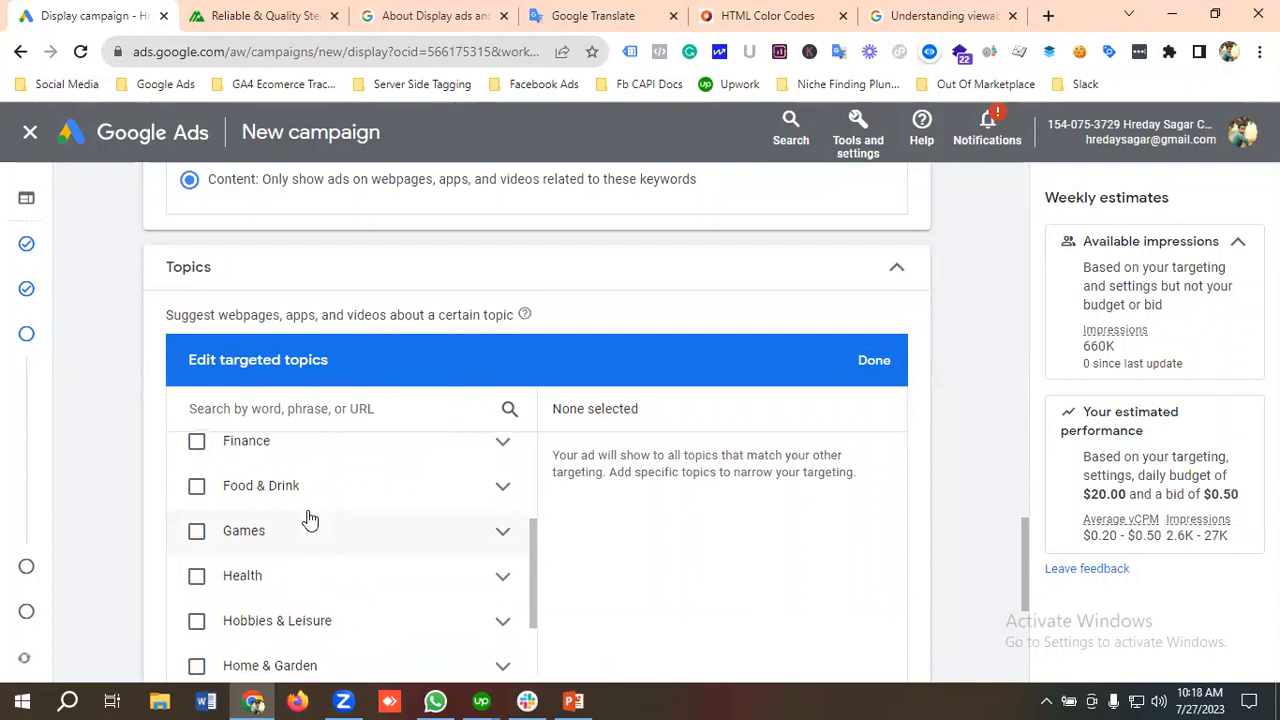
{"action": "scroll", "coordinate": [308, 522], "scroll_direction": "down", "scroll_amount": 1}
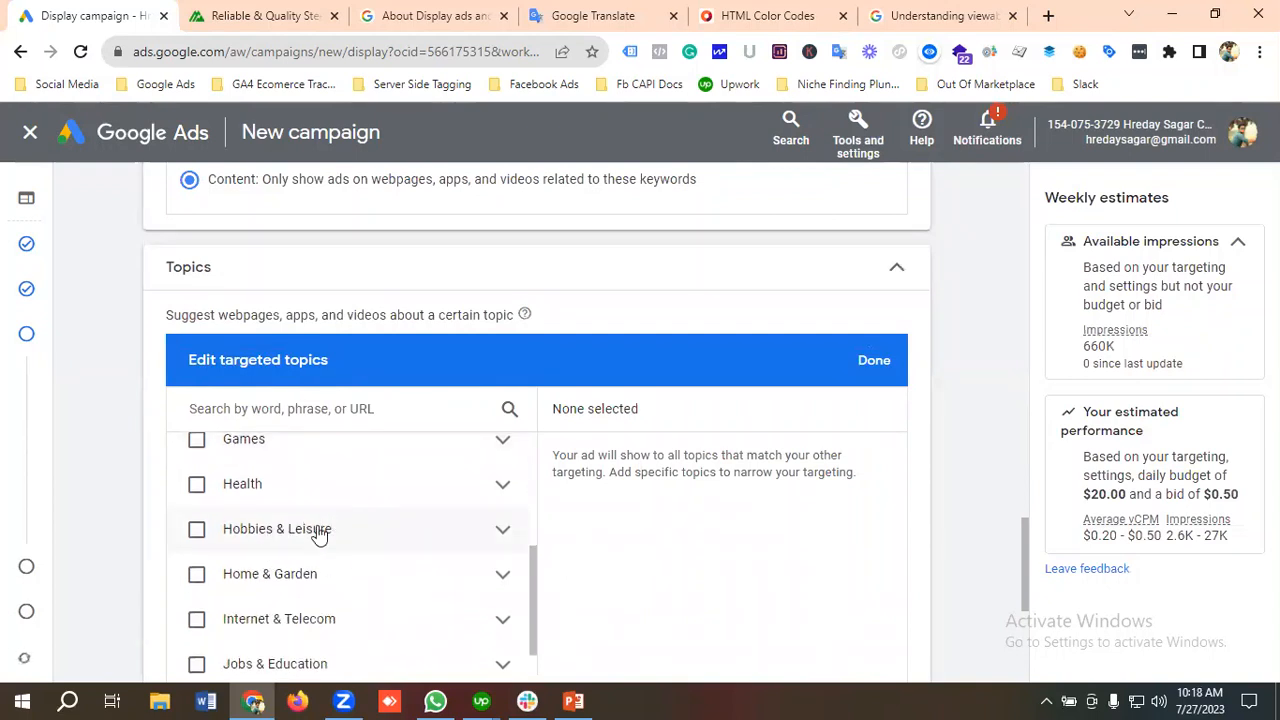
{"action": "scroll", "coordinate": [315, 530], "scroll_direction": "down", "scroll_amount": 1}
{"action": "scroll", "coordinate": [325, 533], "scroll_direction": "down", "scroll_amount": 1}
{"action": "scroll", "coordinate": [328, 535], "scroll_direction": "down", "scroll_amount": 3}
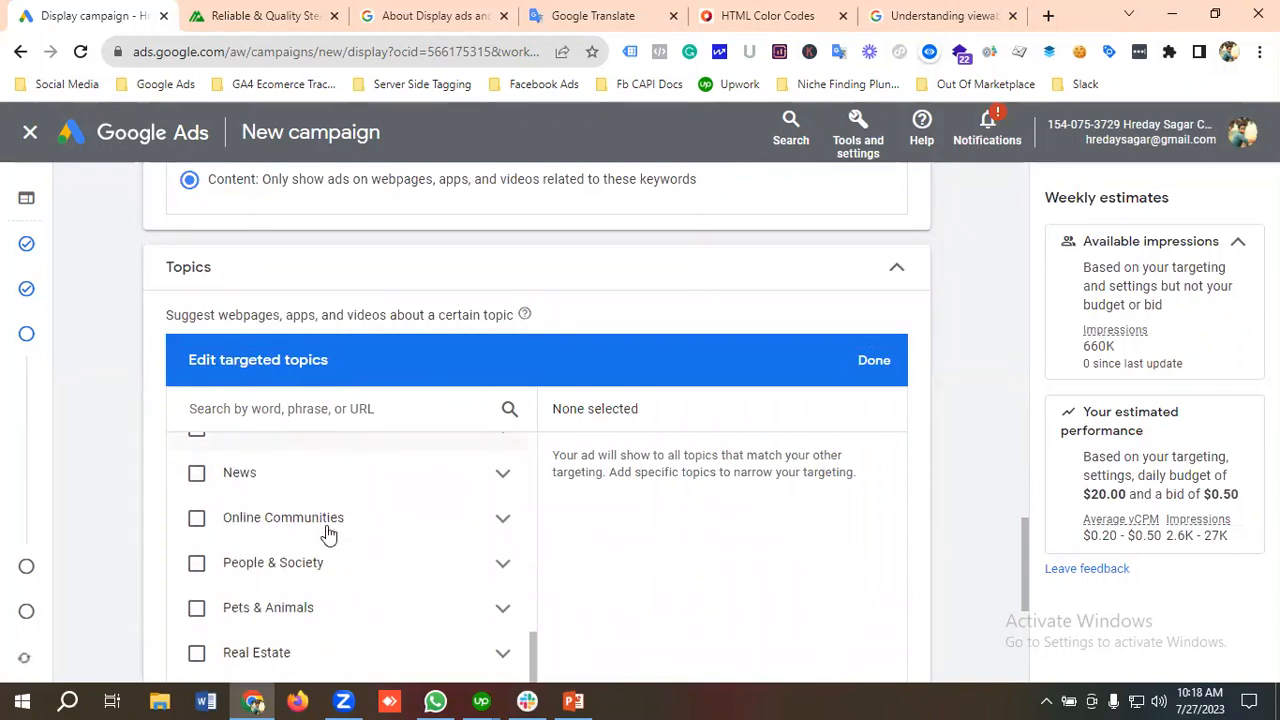
{"action": "scroll", "coordinate": [328, 535], "scroll_direction": "down", "scroll_amount": 1}
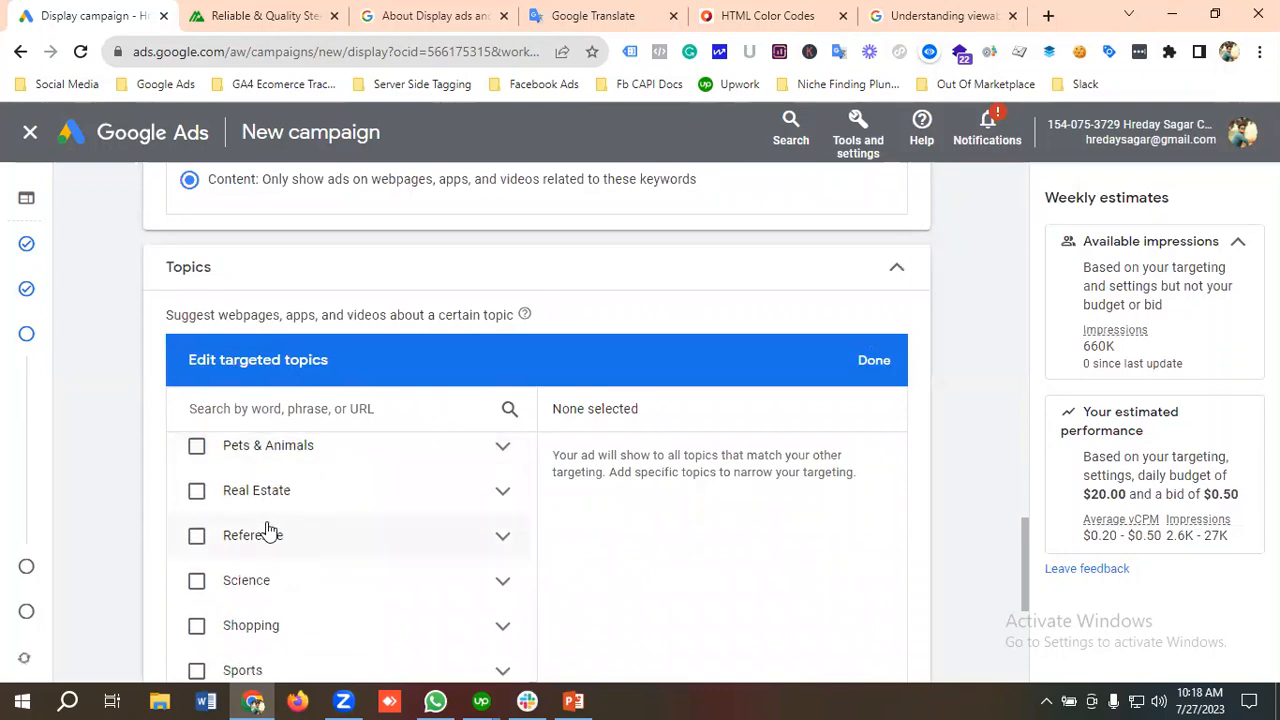
{"action": "scroll", "coordinate": [298, 535], "scroll_direction": "down", "scroll_amount": 1}
{"action": "scroll", "coordinate": [302, 536], "scroll_direction": "down", "scroll_amount": 1}
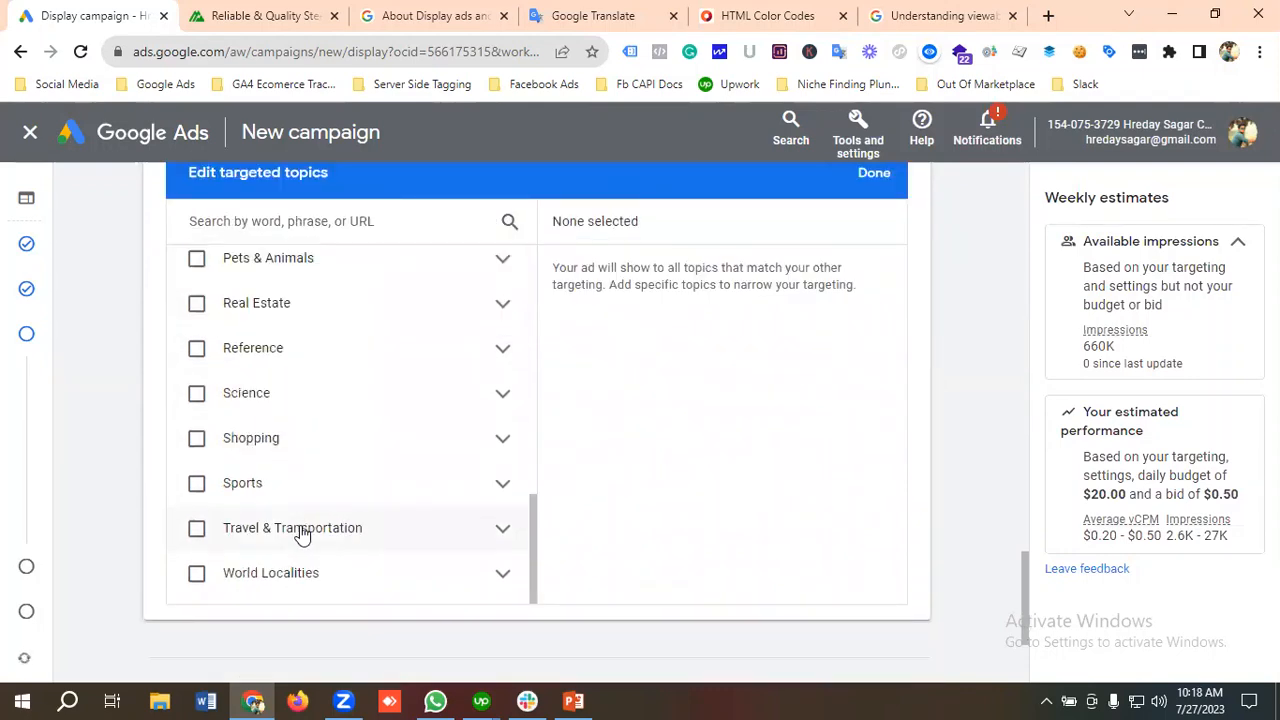
{"action": "scroll", "coordinate": [300, 534], "scroll_direction": "up", "scroll_amount": 8}
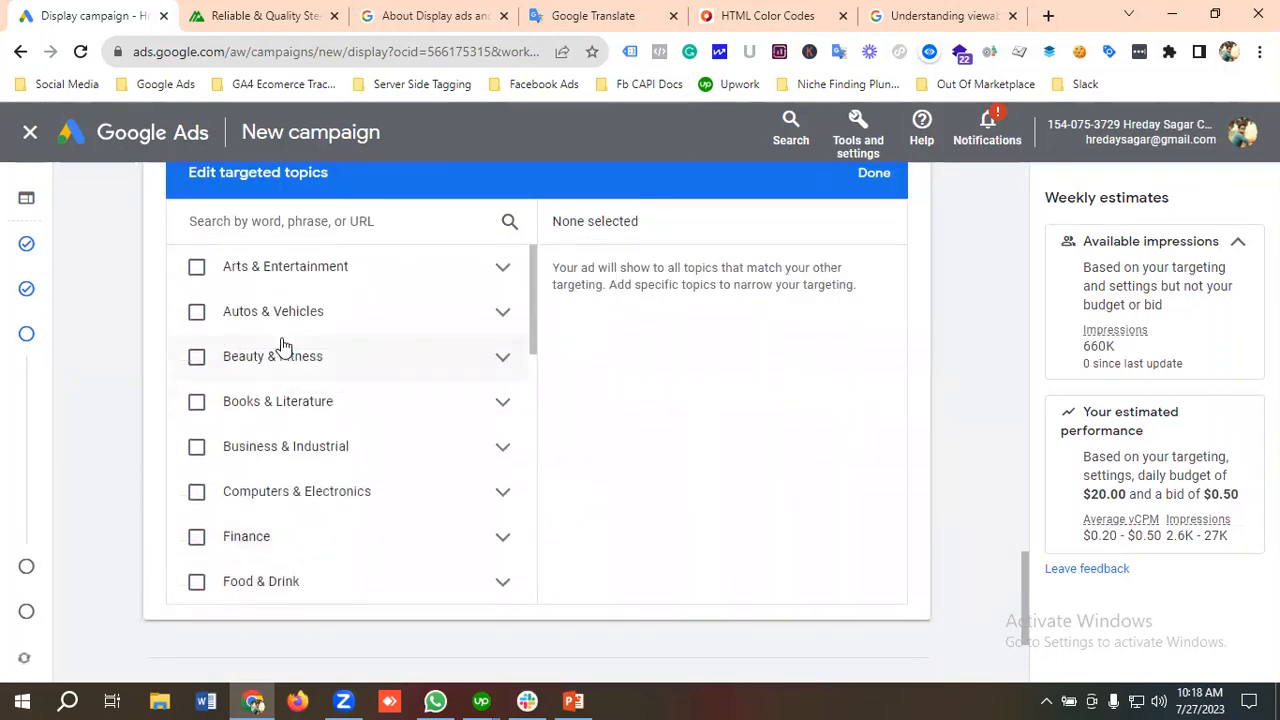
{"action": "scroll", "coordinate": [280, 345], "scroll_direction": "up", "scroll_amount": 2}
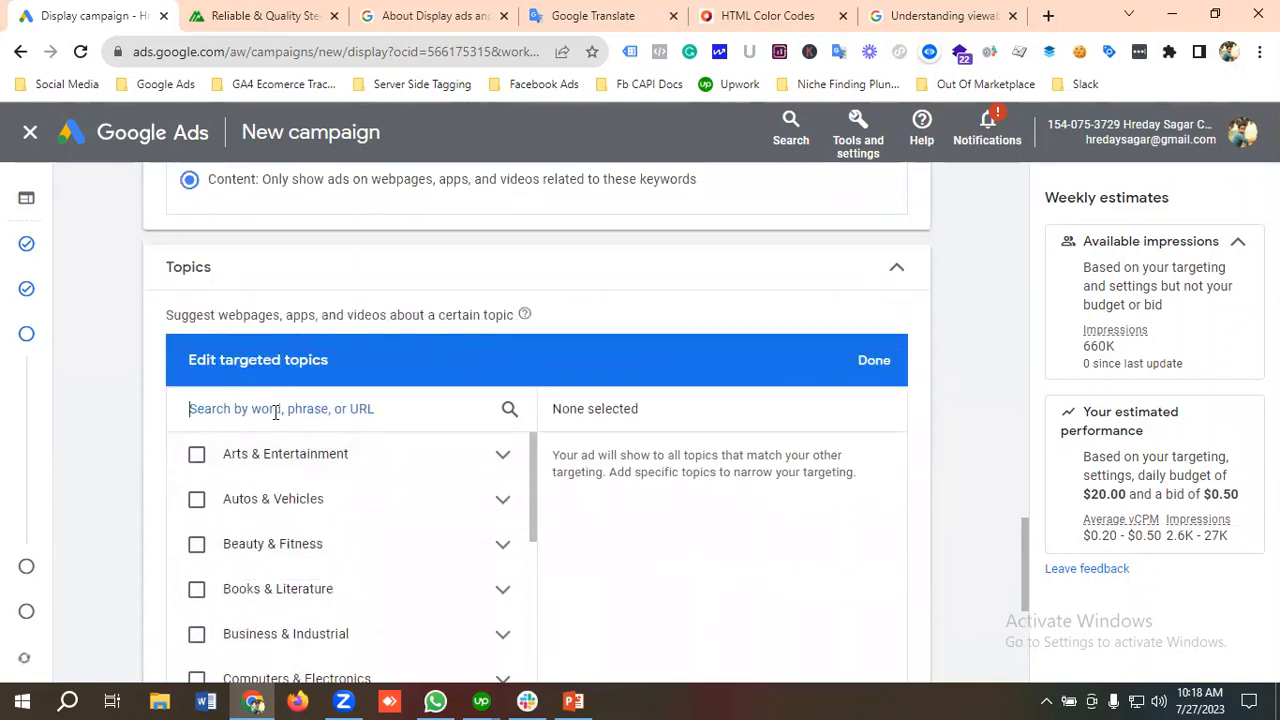
Step: Search the targeted topics for "Steel de"
{"action": "left_click", "coordinate": [275, 409]}
{"action": "type", "text": "St"}
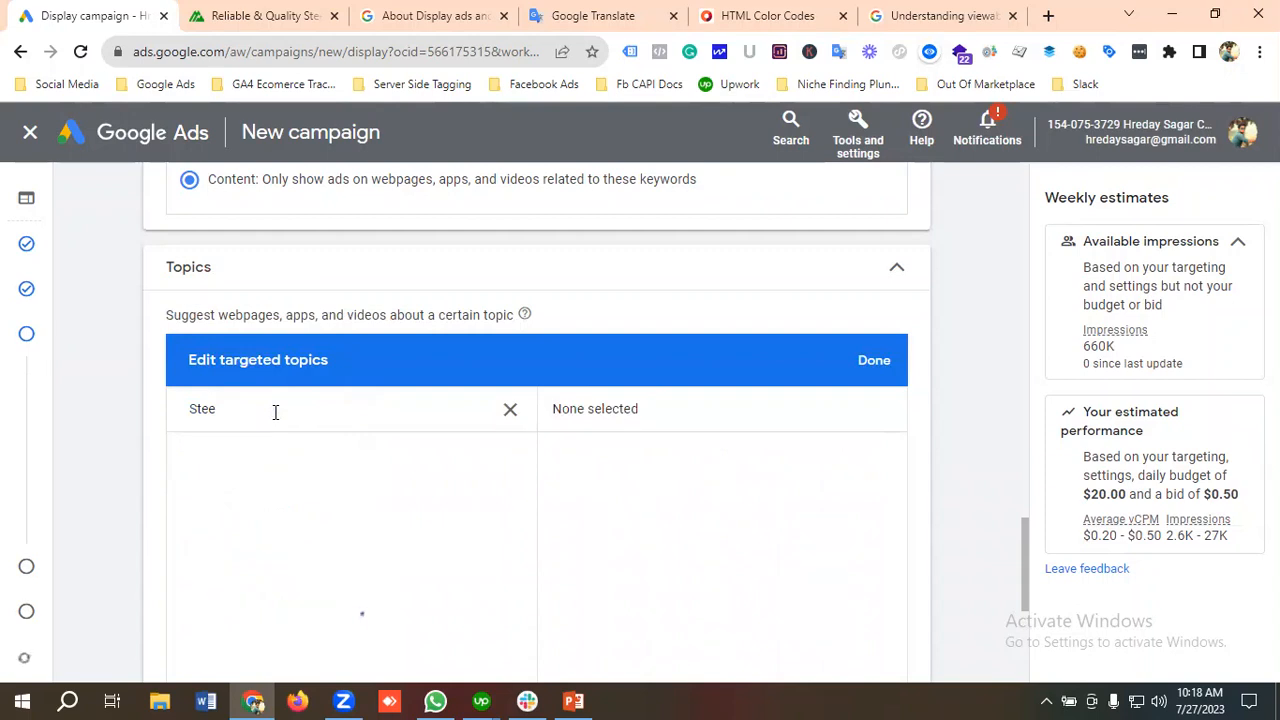
{"action": "type", "text": "eel de"}
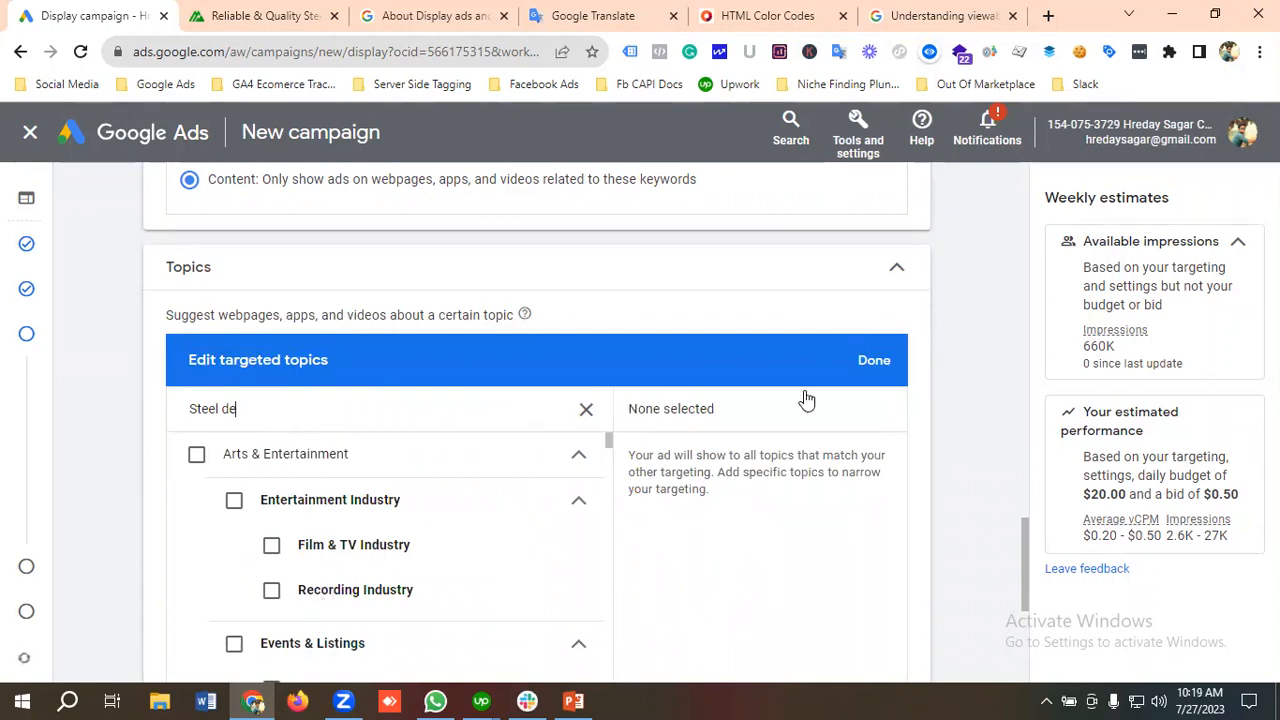
{"action": "scroll", "coordinate": [154, 396], "scroll_direction": "down", "scroll_amount": 1}
{"action": "scroll", "coordinate": [154, 396], "scroll_direction": "down", "scroll_amount": 1}
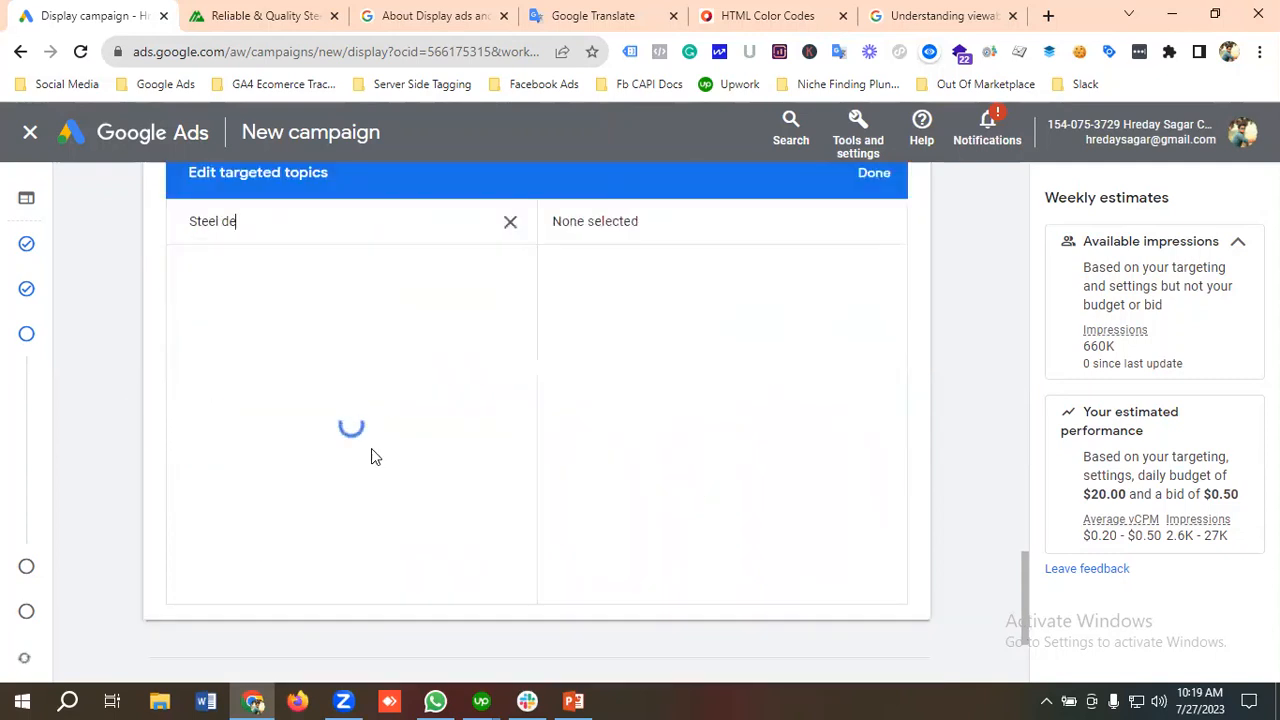
{"action": "scroll", "coordinate": [150, 395], "scroll_direction": "down", "scroll_amount": 1}
{"action": "scroll", "coordinate": [192, 421], "scroll_direction": "down", "scroll_amount": 1}
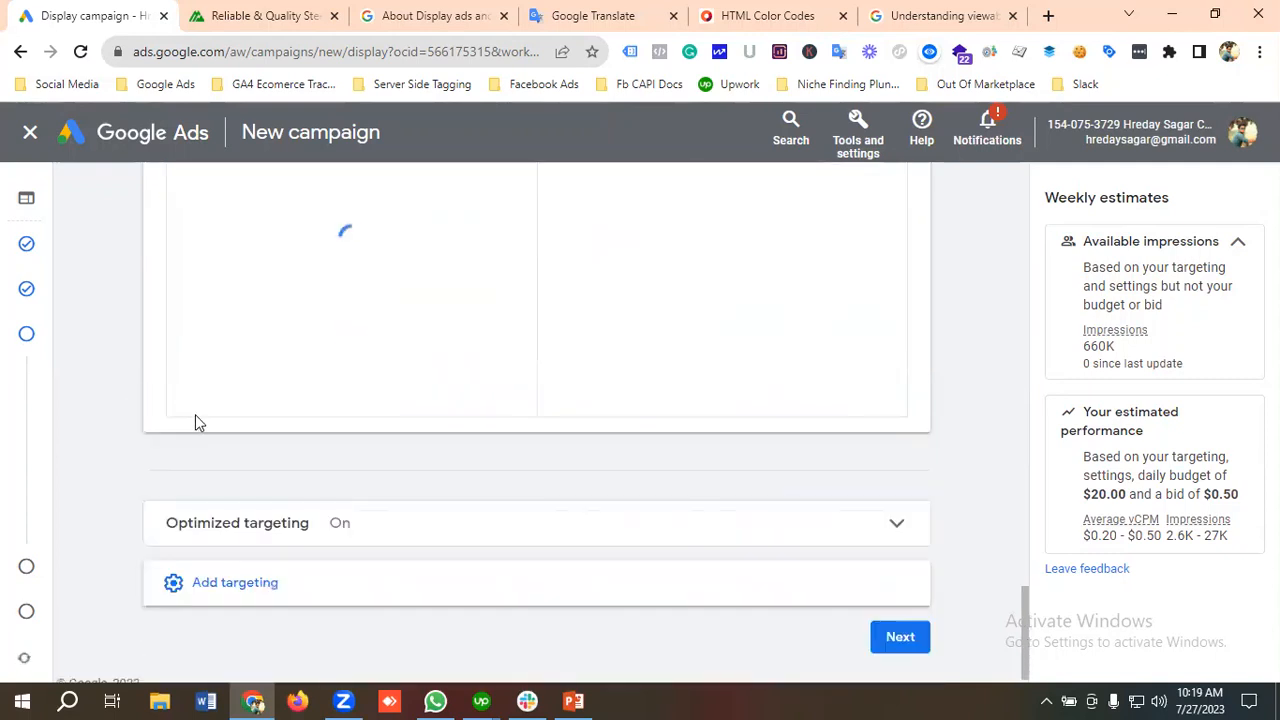
{"action": "scroll", "coordinate": [197, 440], "scroll_direction": "down", "scroll_amount": 1}
{"action": "scroll", "coordinate": [220, 570], "scroll_direction": "up", "scroll_amount": 2}
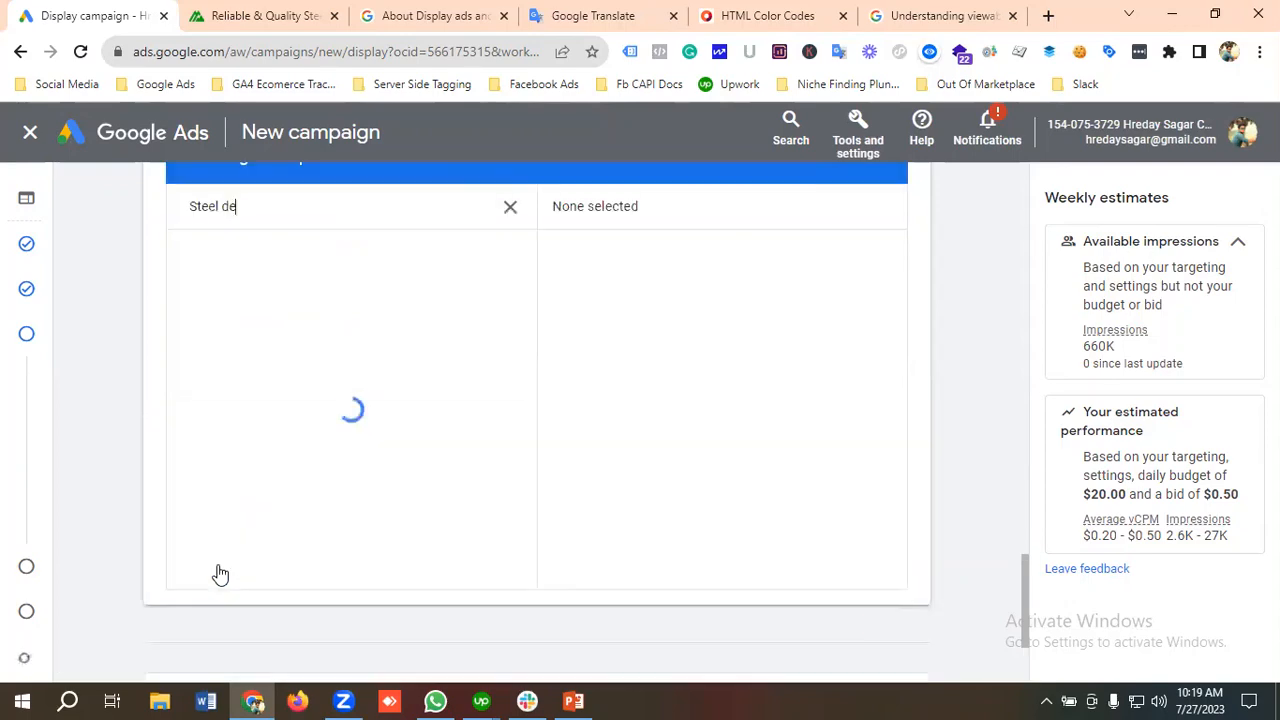
{"action": "scroll", "coordinate": [165, 405], "scroll_direction": "up", "scroll_amount": 4}
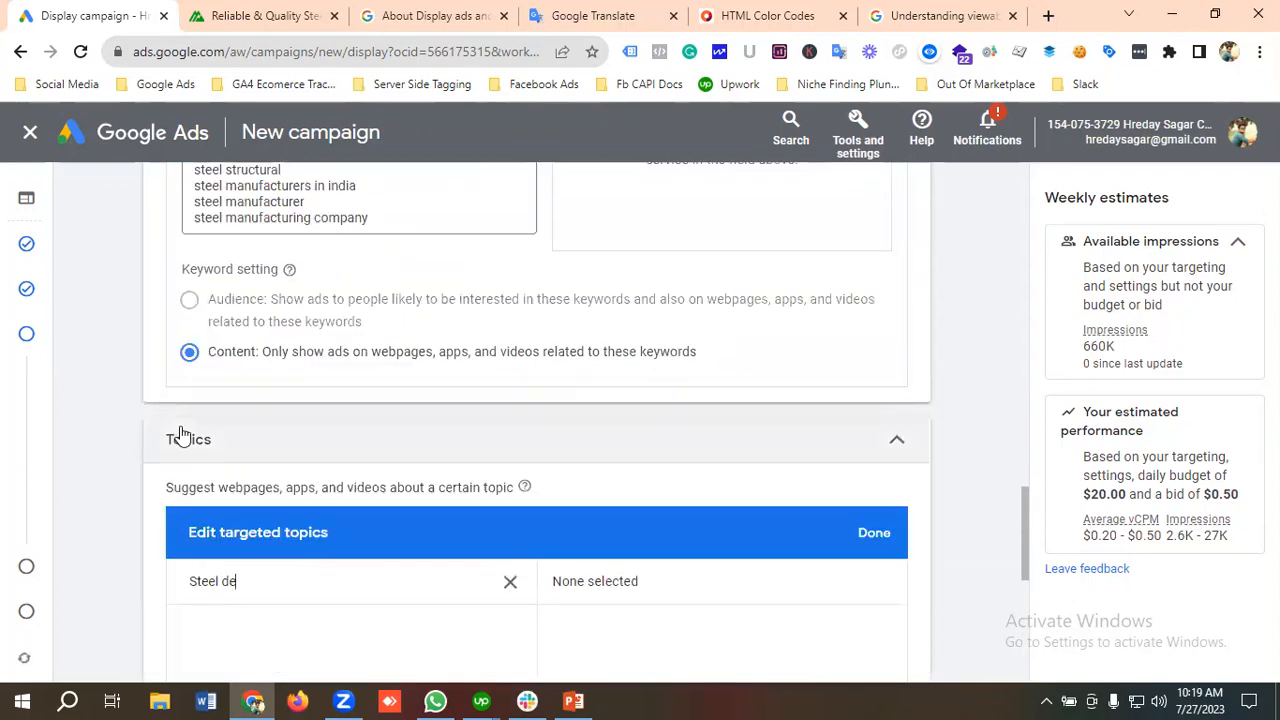
Step: Add Placements as a further targeting type for the ad group
{"action": "scroll", "coordinate": [240, 450], "scroll_direction": "down", "scroll_amount": 5}
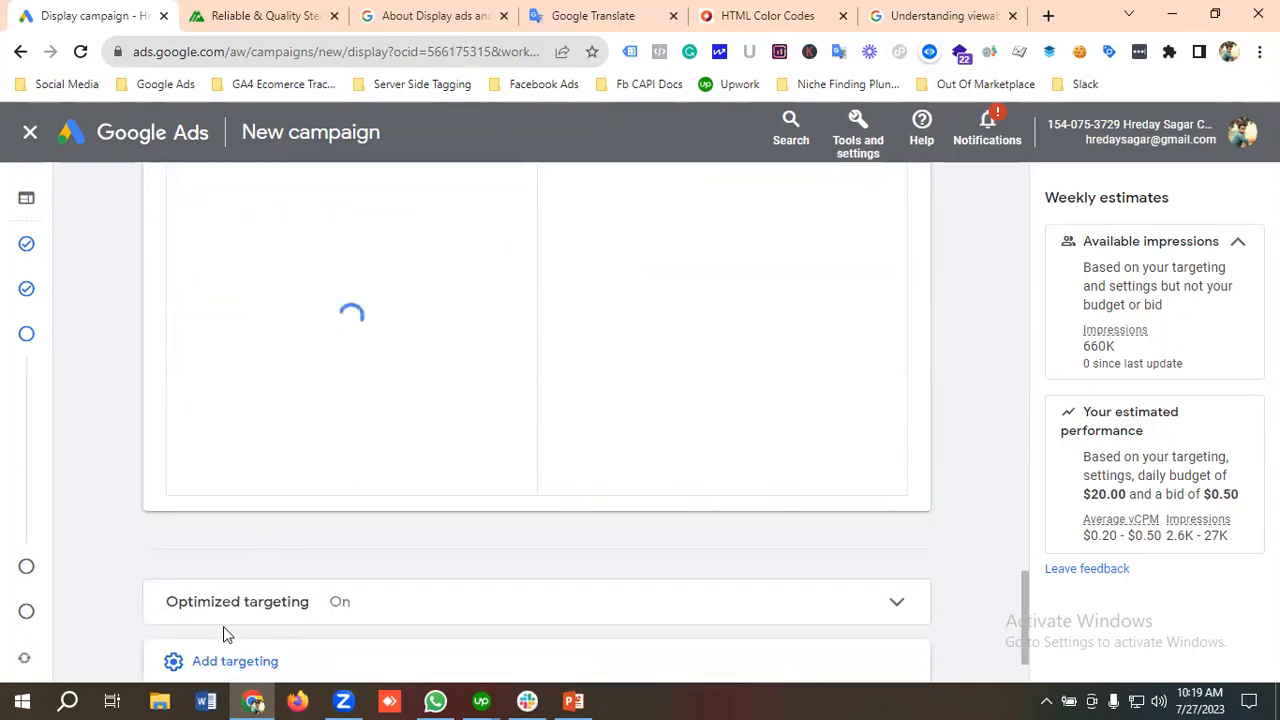
{"action": "scroll", "coordinate": [224, 632], "scroll_direction": "down", "scroll_amount": 1}
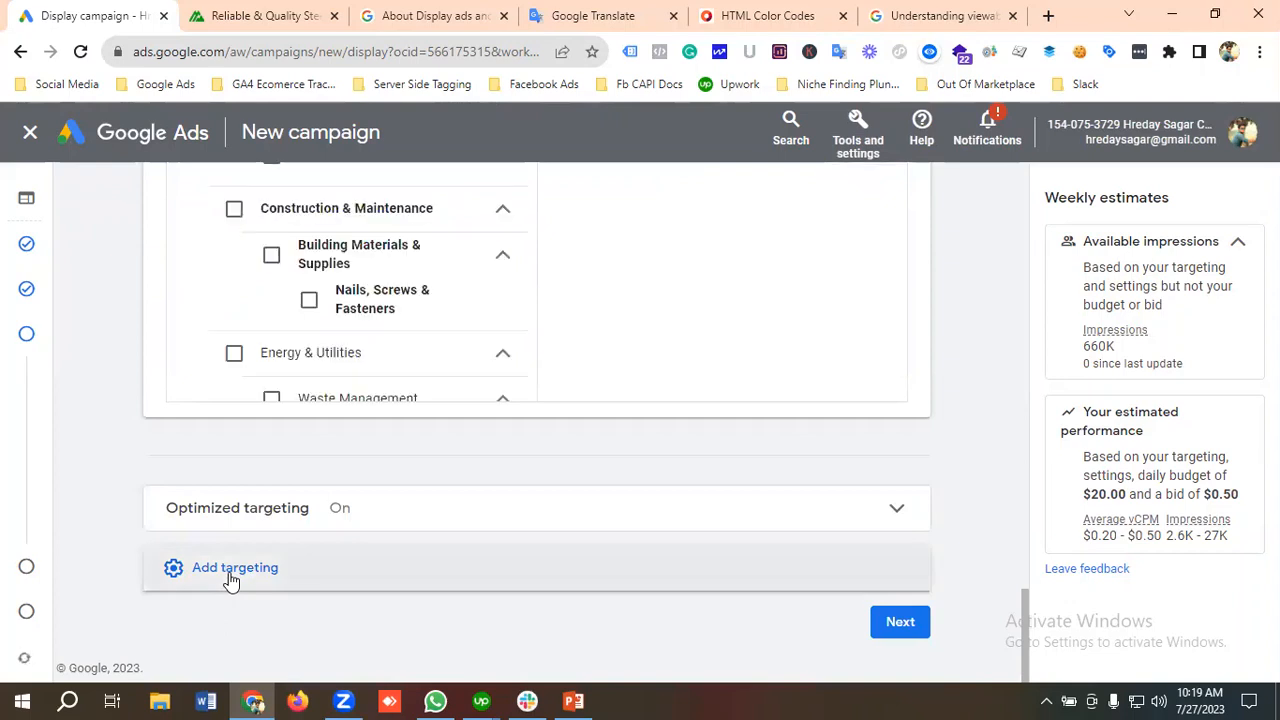
{"action": "left_click", "coordinate": [230, 579]}
{"action": "scroll", "coordinate": [320, 540], "scroll_direction": "down", "scroll_amount": 1}
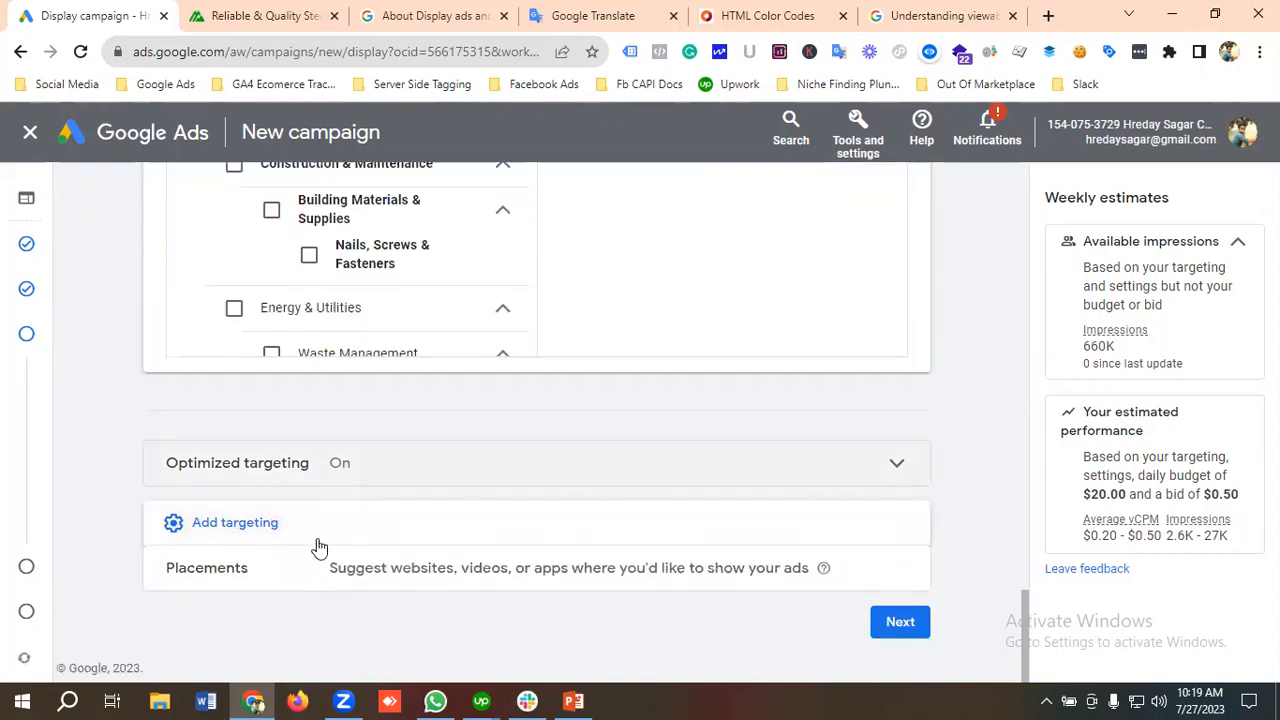
{"action": "left_click", "coordinate": [222, 578]}
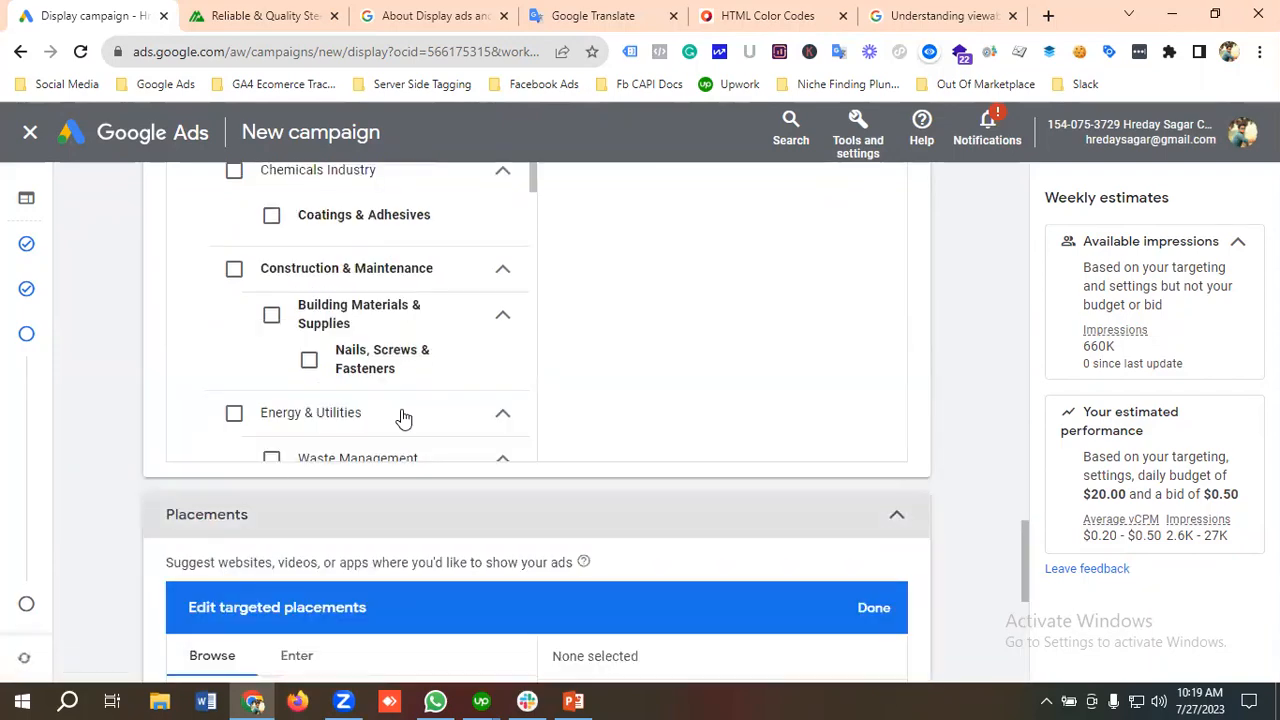
Step: Finish editing the targeted topics without selecting any, and open the Websites category under targeted placements
{"action": "scroll", "coordinate": [403, 418], "scroll_direction": "up", "scroll_amount": 4}
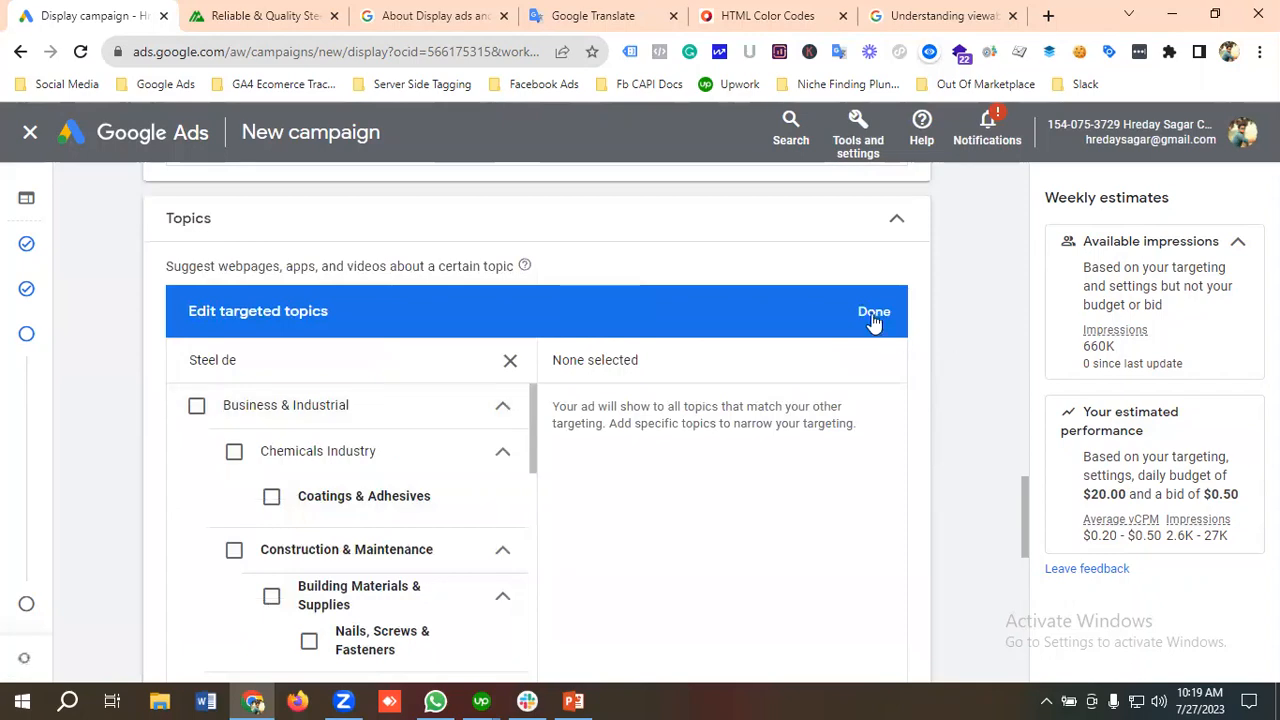
{"action": "left_click", "coordinate": [872, 314]}
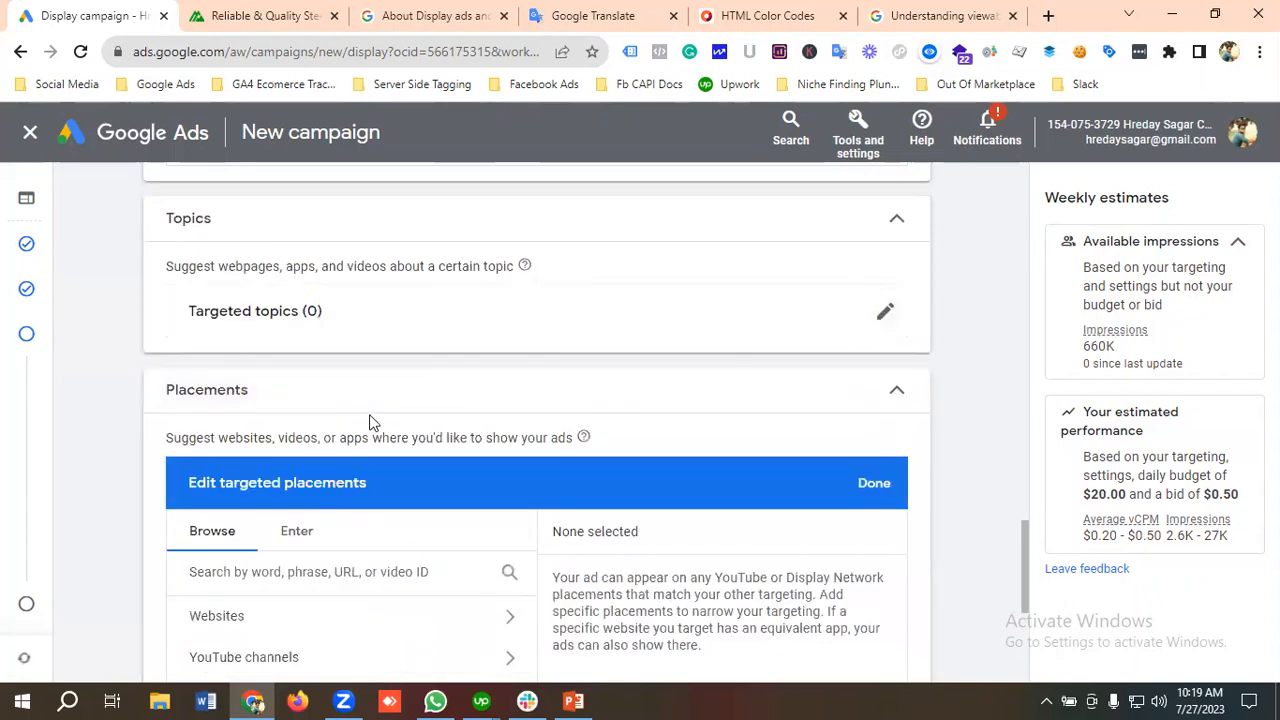
{"action": "scroll", "coordinate": [380, 430], "scroll_direction": "down", "scroll_amount": 1}
{"action": "scroll", "coordinate": [380, 430], "scroll_direction": "down", "scroll_amount": 1}
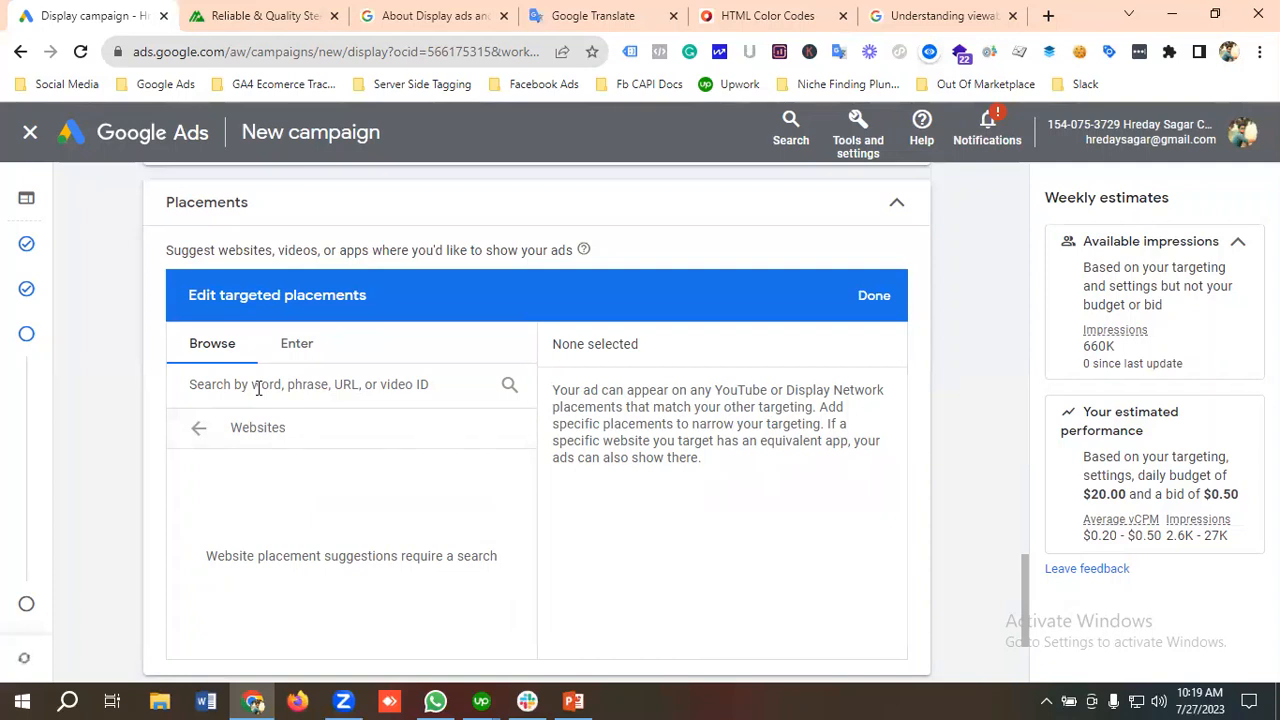
Step: Search Google for "prothom alo" in a new browser tab and open the prothomalo.com website
{"action": "left_click", "coordinate": [1048, 16]}
{"action": "type", "text": "pr"}
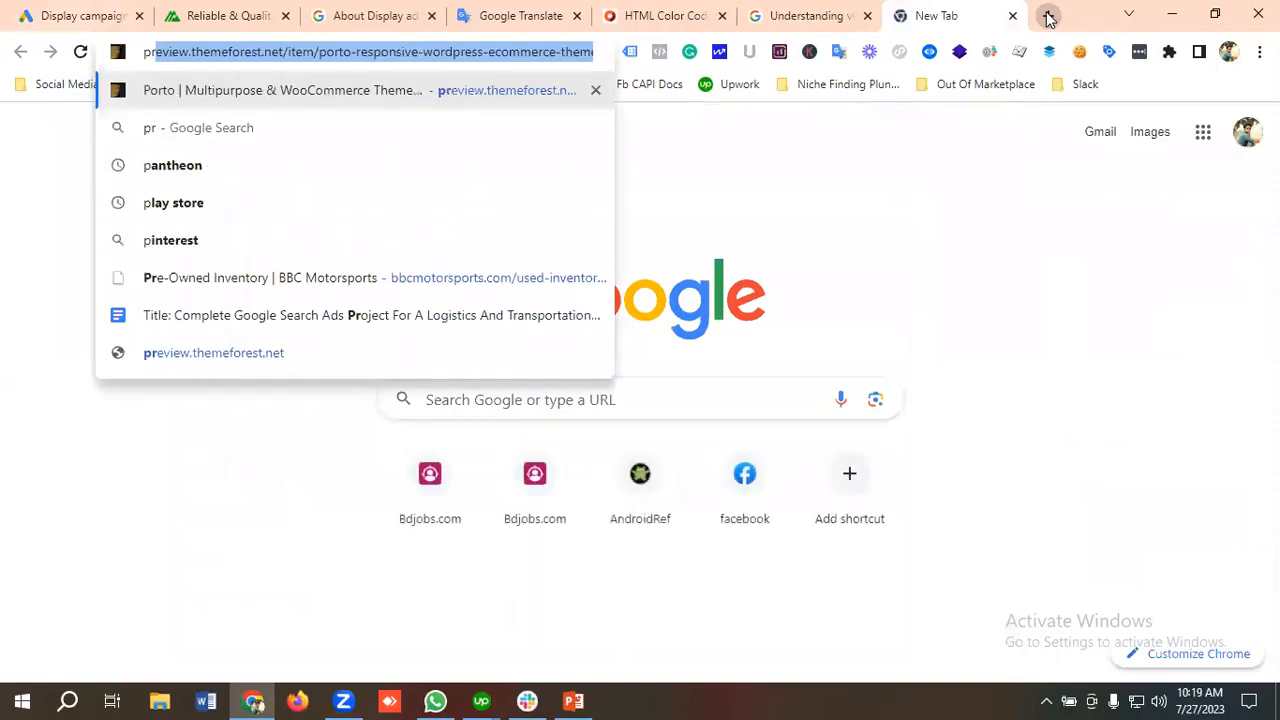
{"action": "type", "text": "ot"}
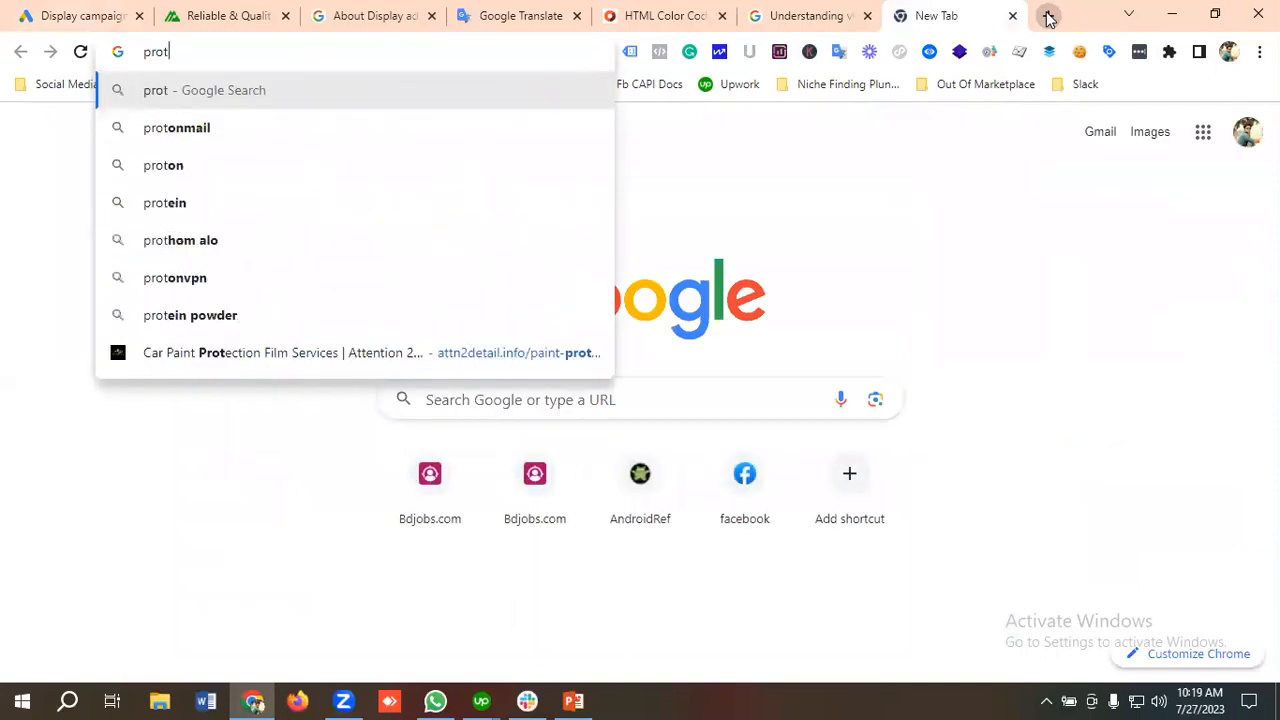
{"action": "type", "text": "hom alo"}
{"action": "key", "text": "Return"}
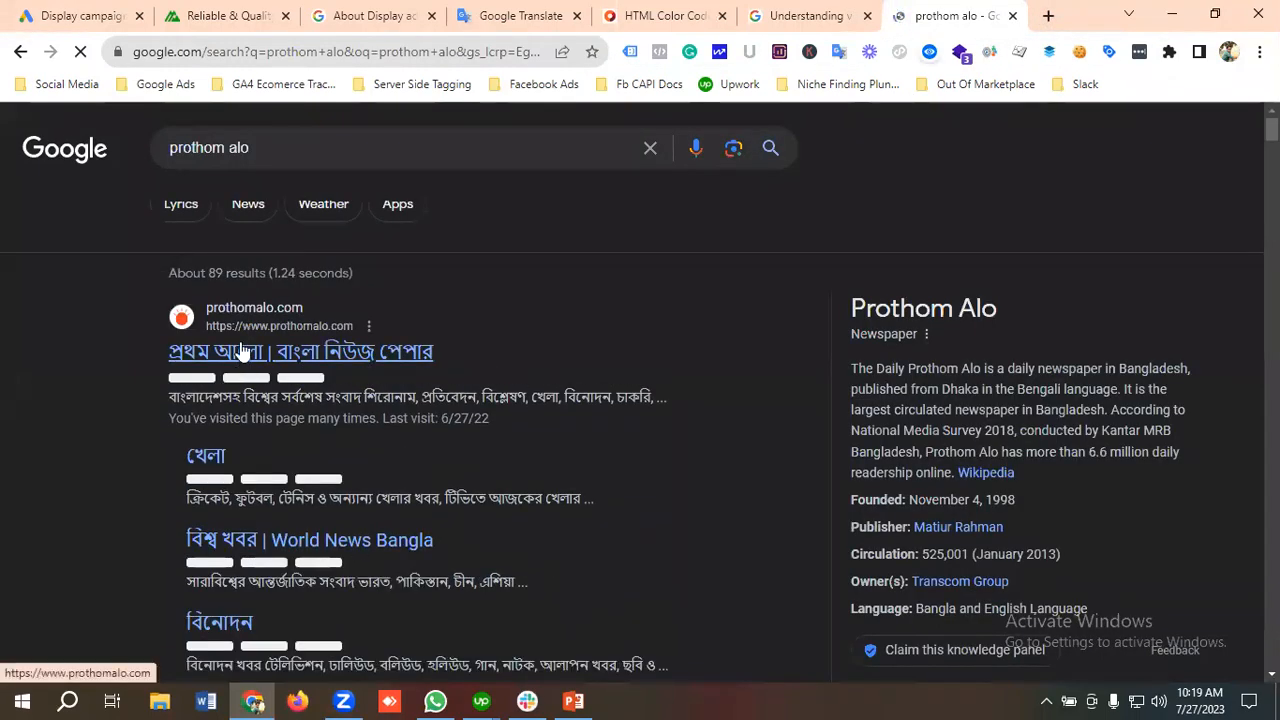
{"action": "left_click", "coordinate": [240, 355]}
{"action": "left_click", "coordinate": [171, 52]}
{"action": "right_click", "coordinate": [171, 49]}
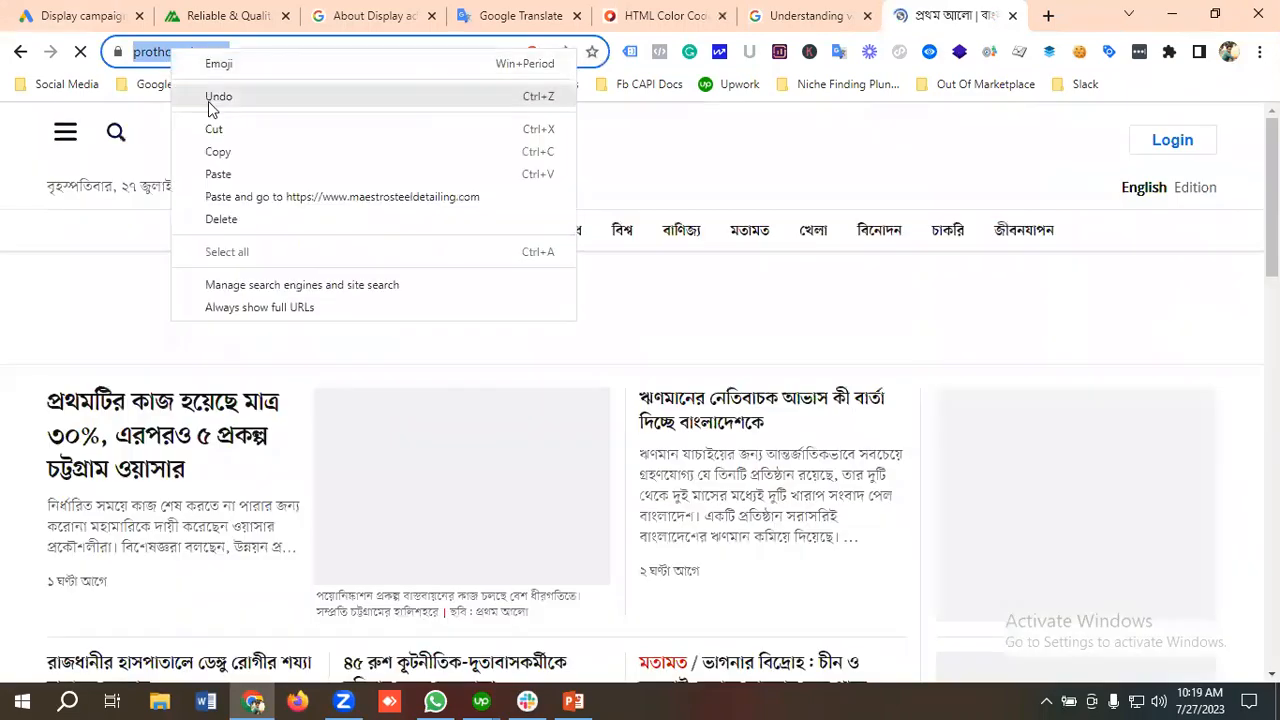
{"action": "left_click", "coordinate": [214, 151]}
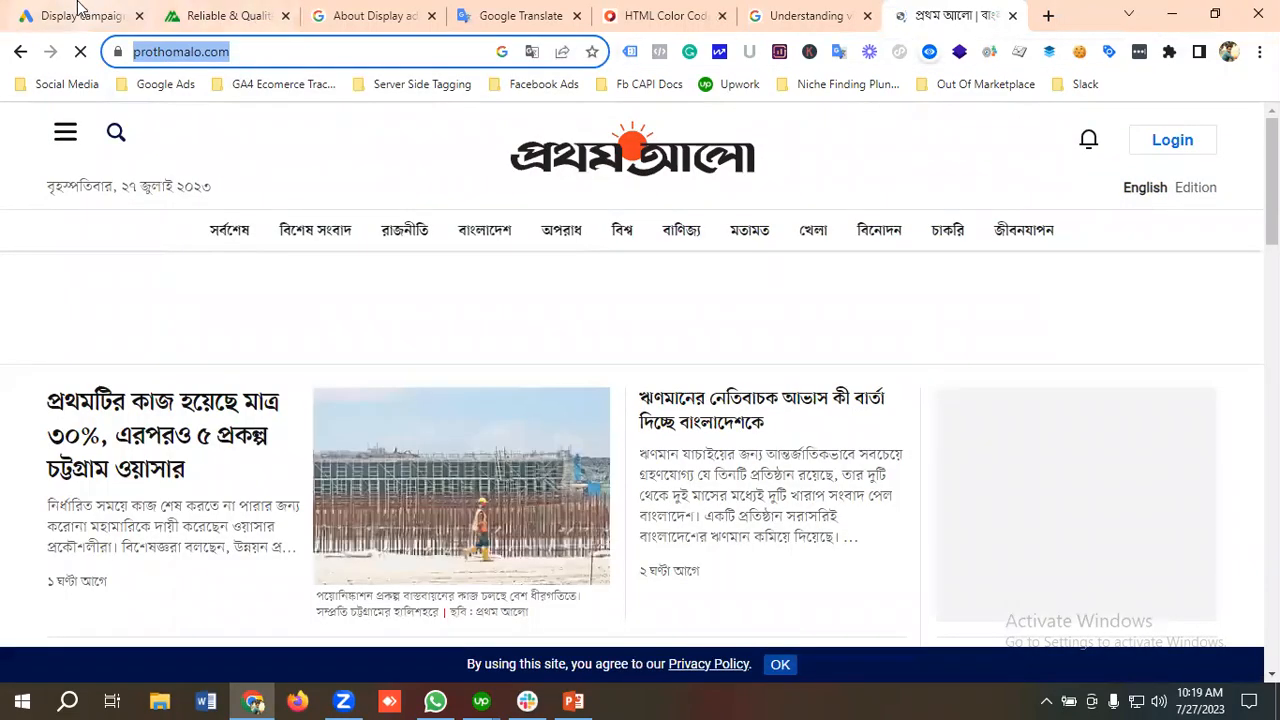
{"action": "left_click", "coordinate": [78, 15]}
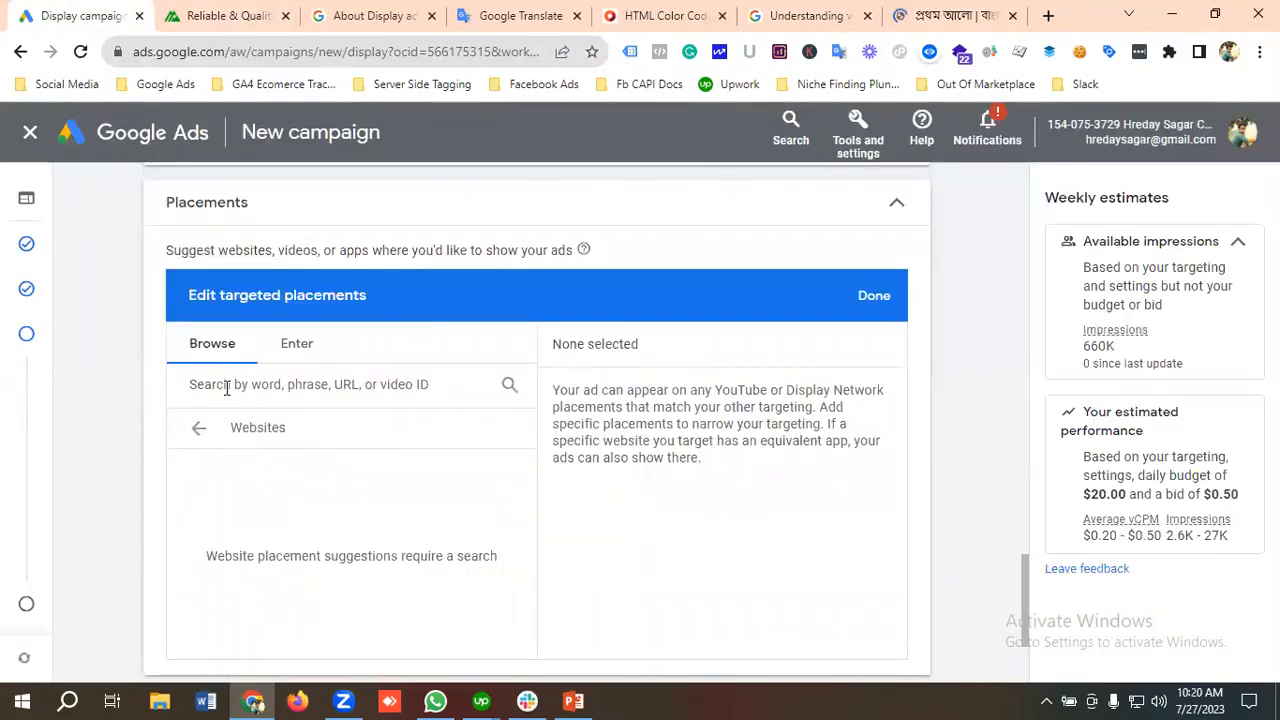
{"action": "left_click", "coordinate": [262, 380]}
{"action": "key", "text": "ctrl+v"}
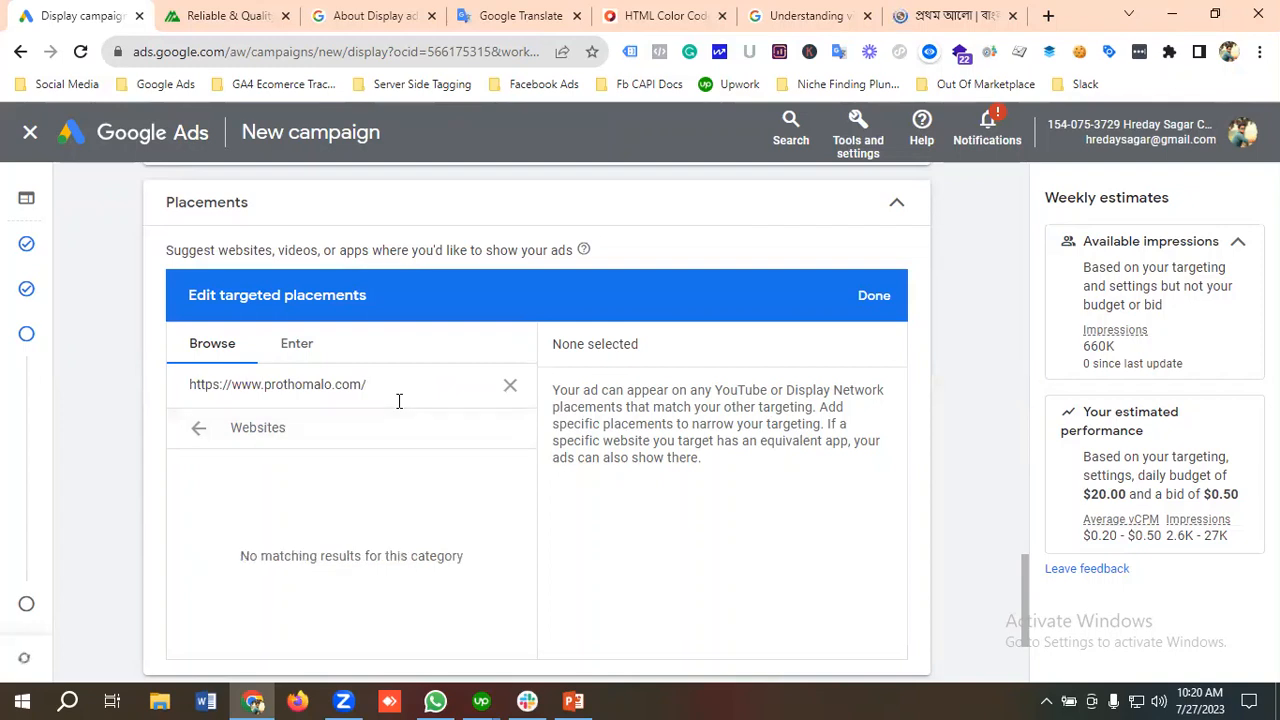
{"action": "left_click", "coordinate": [199, 430]}
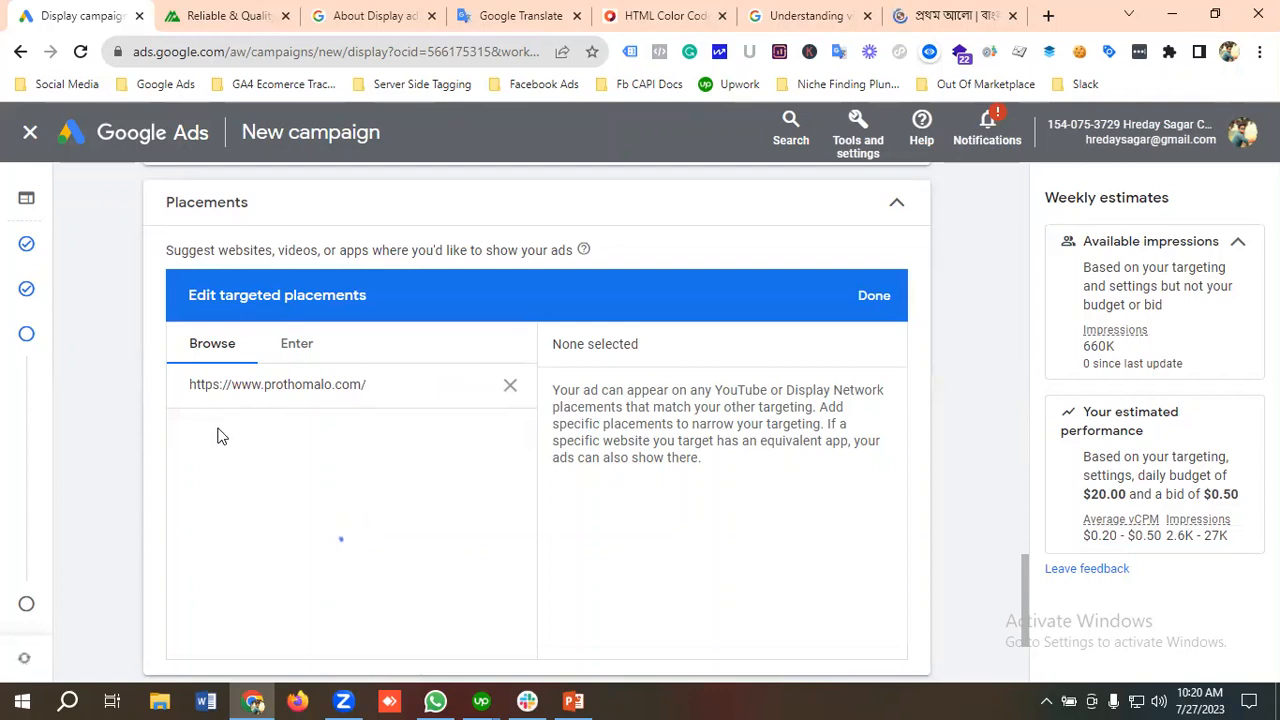
{"action": "scroll", "coordinate": [221, 436], "scroll_direction": "down", "scroll_amount": 1}
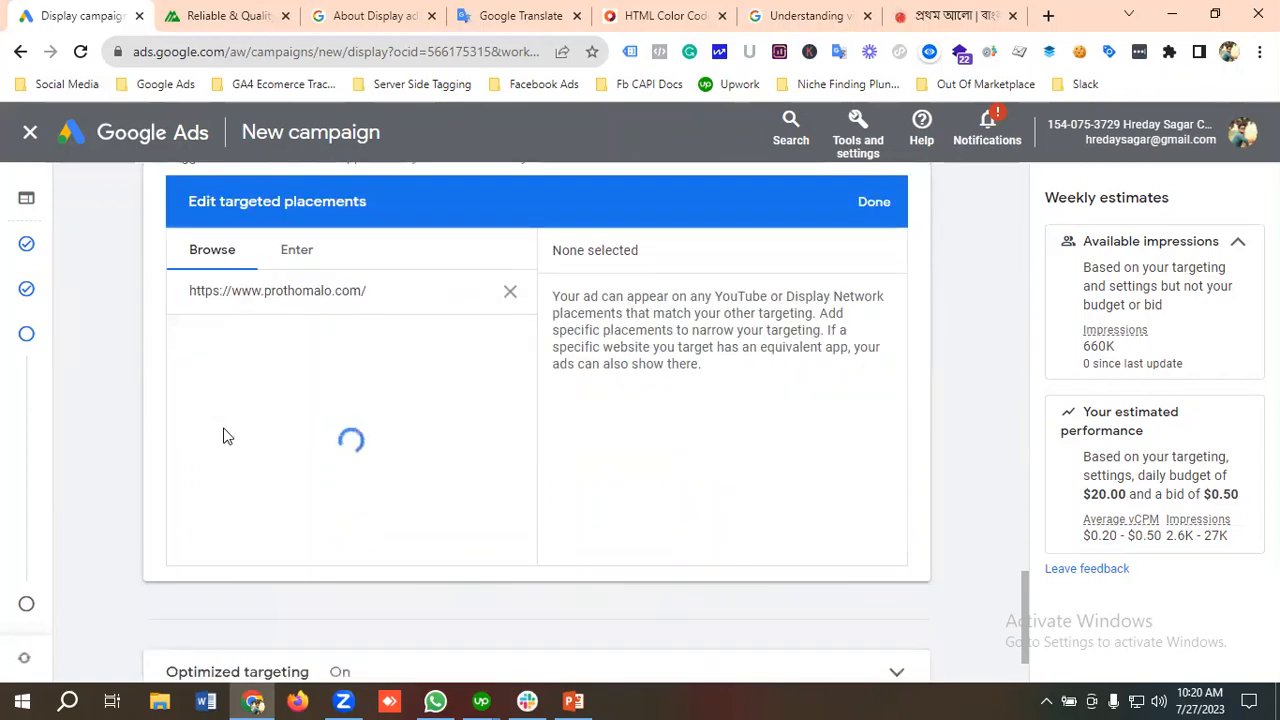
{"action": "scroll", "coordinate": [223, 436], "scroll_direction": "up", "scroll_amount": 1}
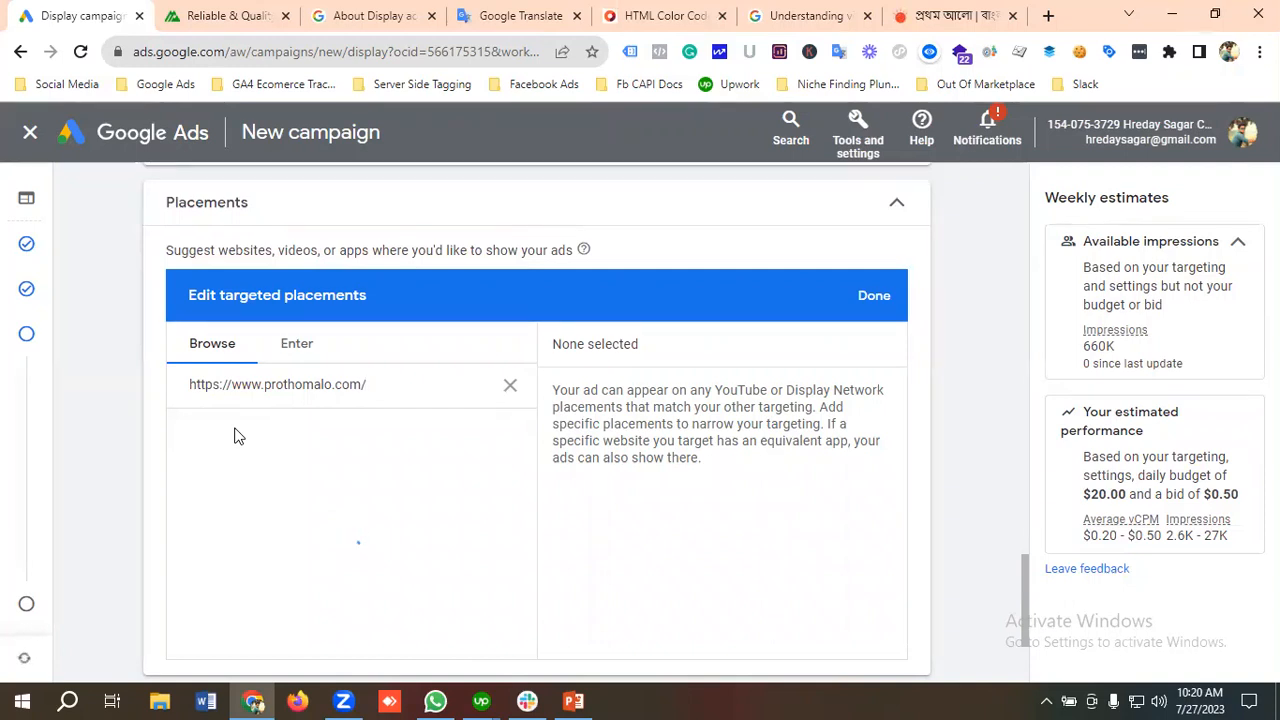
{"action": "left_click", "coordinate": [311, 357]}
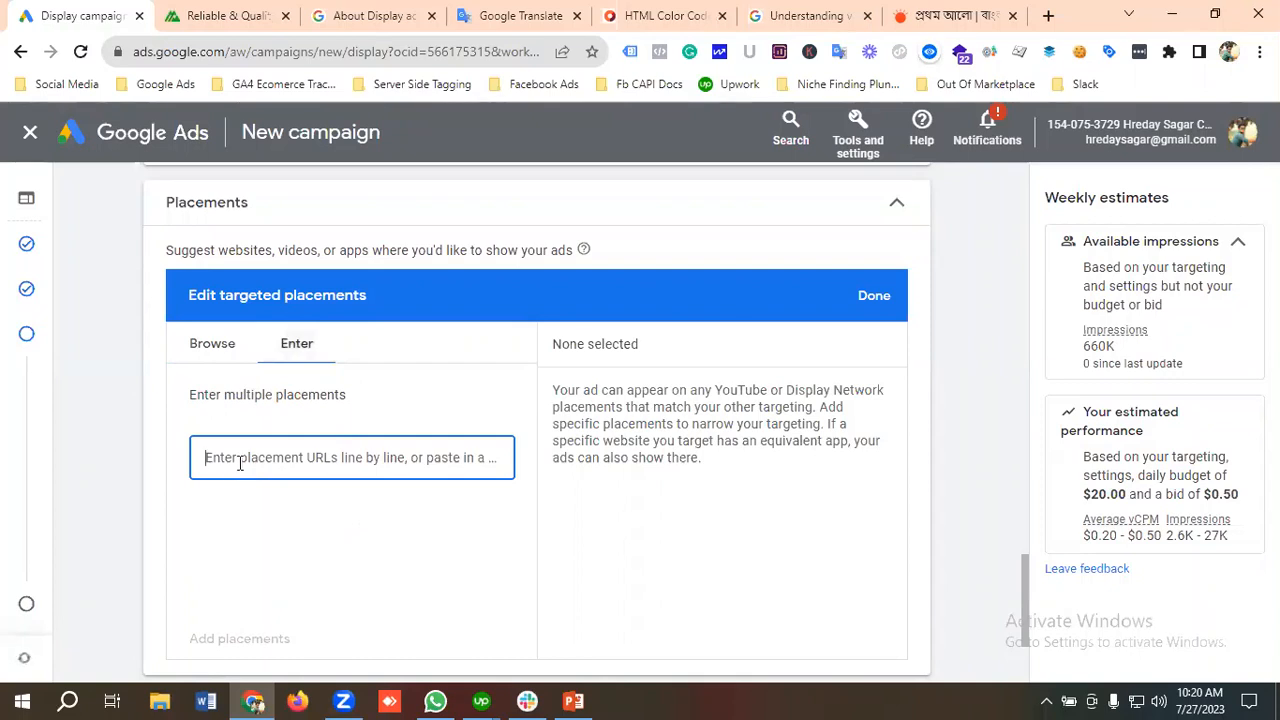
{"action": "key", "text": "ctrl+v"}
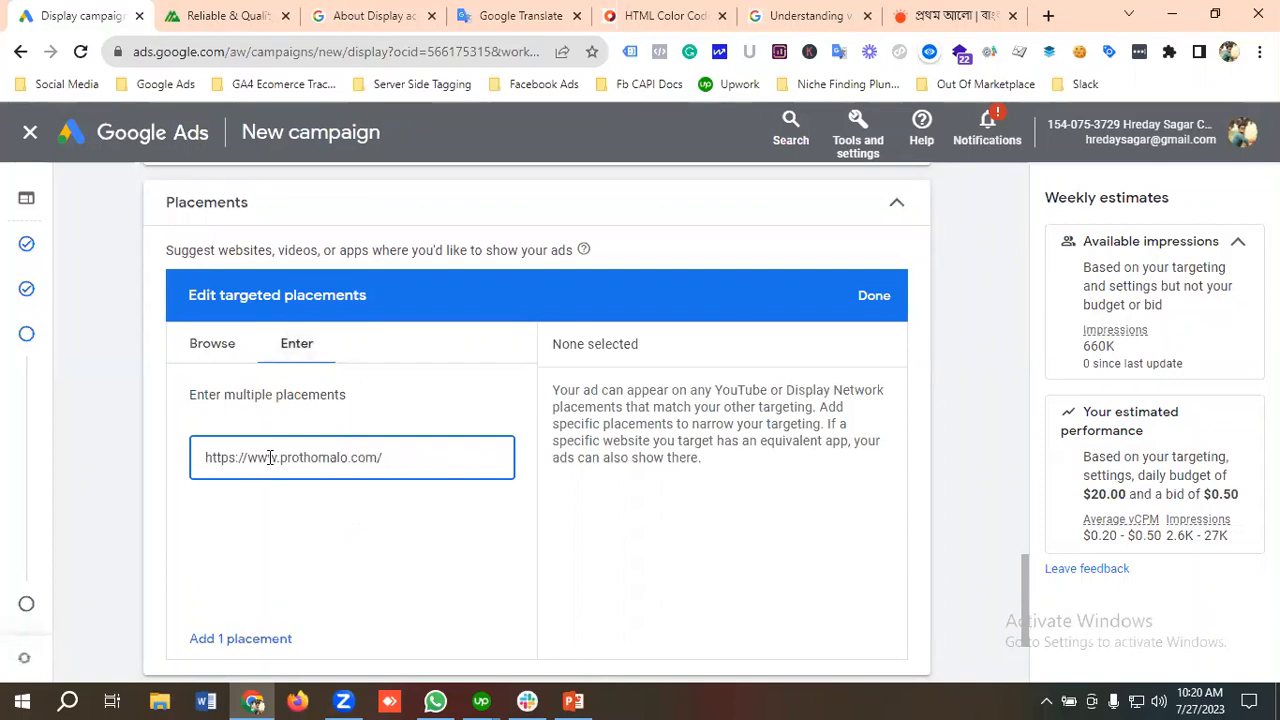
{"action": "scroll", "coordinate": [297, 474], "scroll_direction": "down", "scroll_amount": 1}
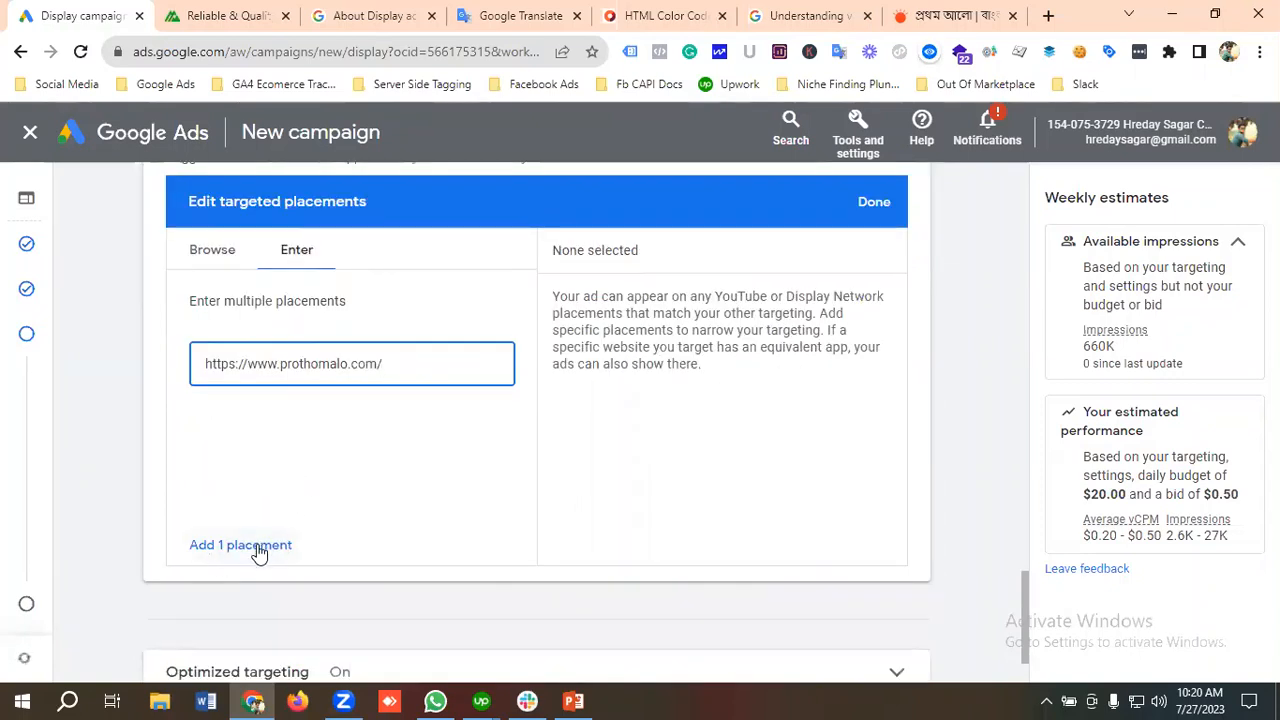
{"action": "left_click", "coordinate": [265, 546]}
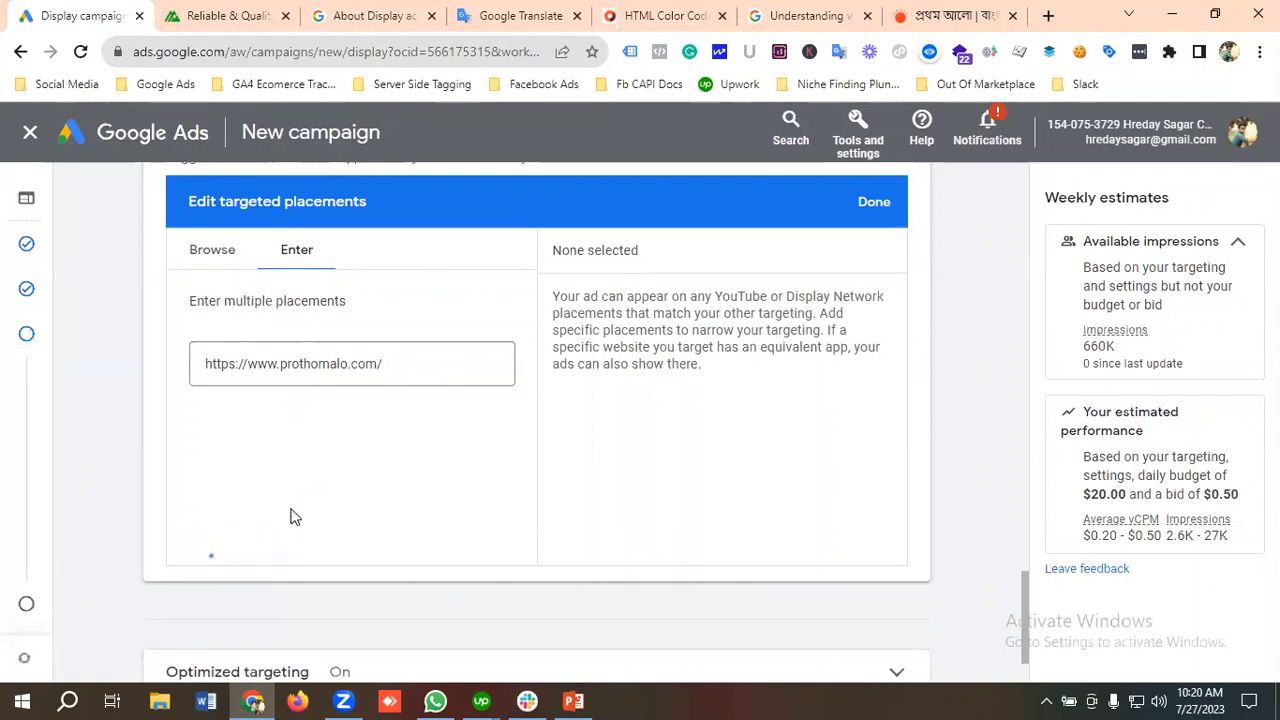
{"action": "scroll", "coordinate": [657, 398], "scroll_direction": "up", "scroll_amount": 1}
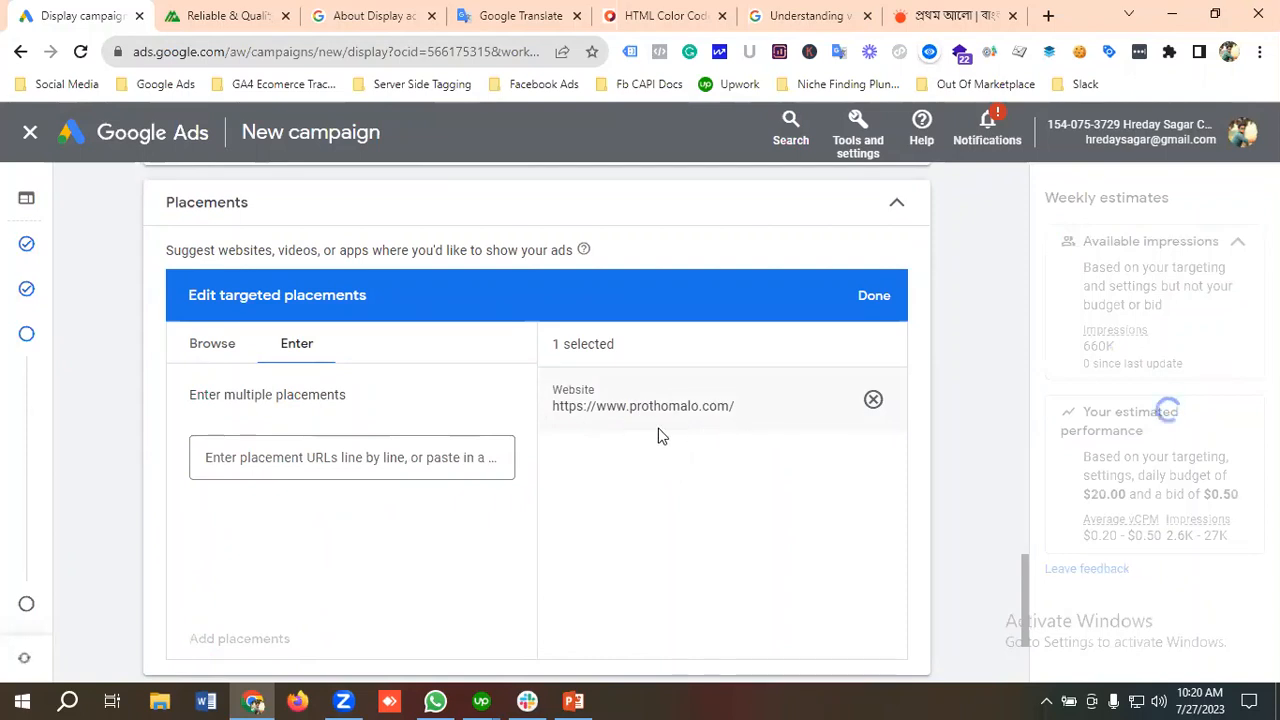
Step: Browse the placement suggestions for prothomalo.com, examining the websites, the YouTube channels and the other placement categories
{"action": "left_click", "coordinate": [218, 352]}
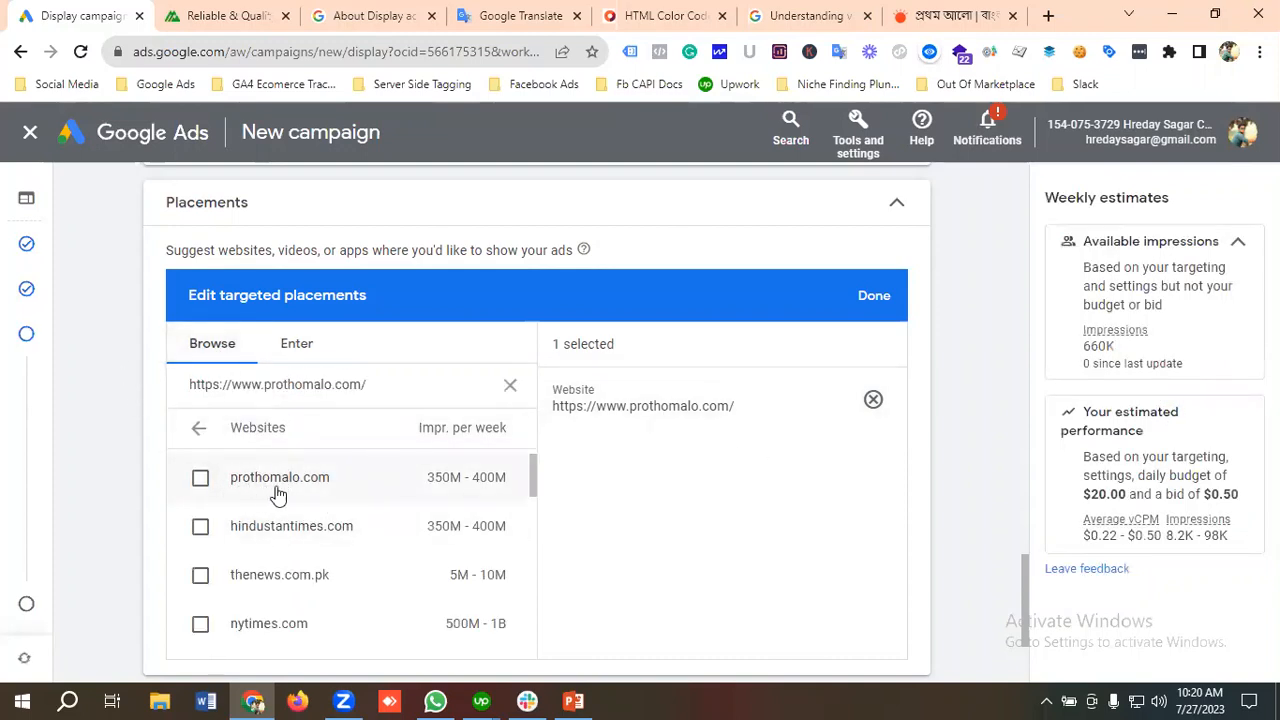
{"action": "left_click", "coordinate": [199, 430]}
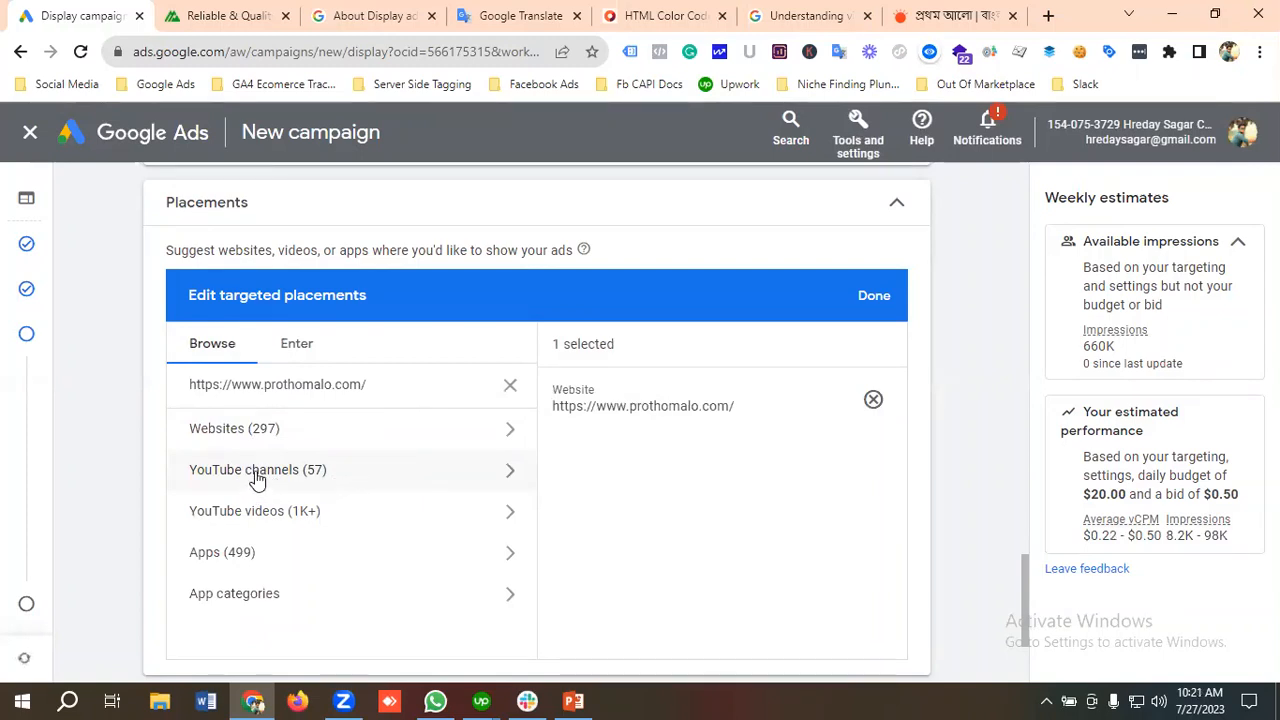
{"action": "left_click", "coordinate": [255, 477]}
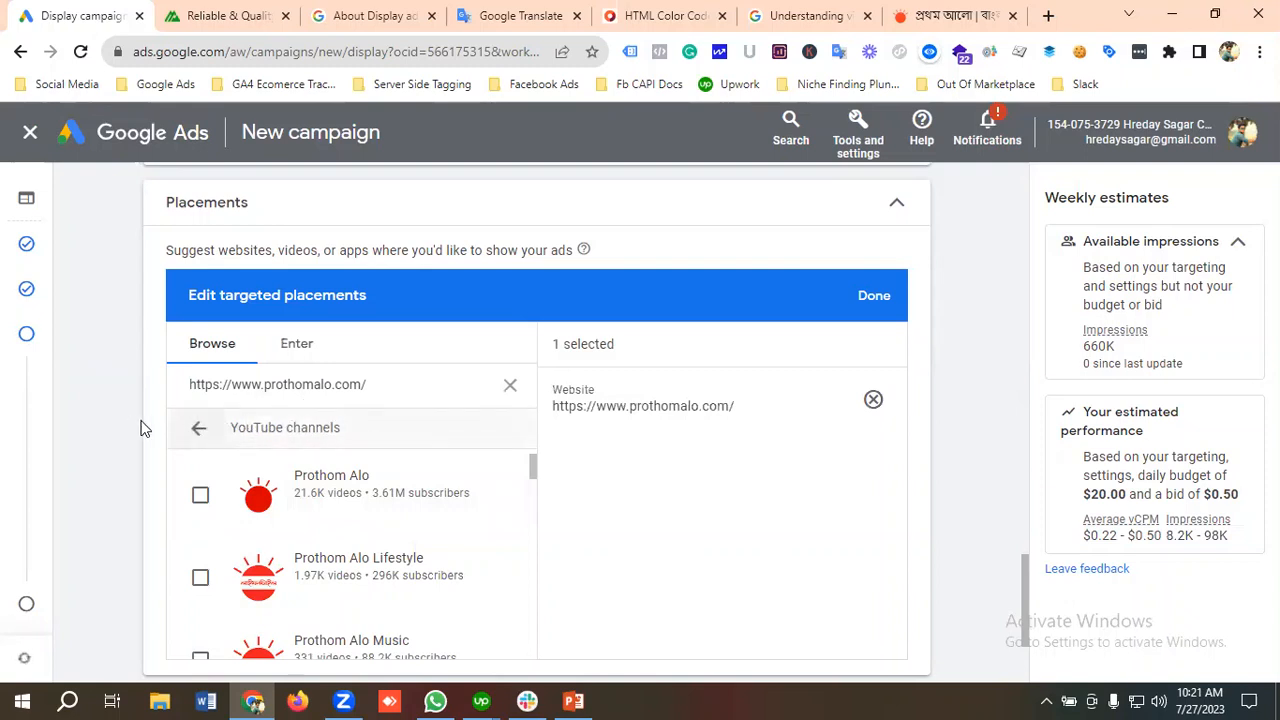
{"action": "left_click", "coordinate": [198, 438]}
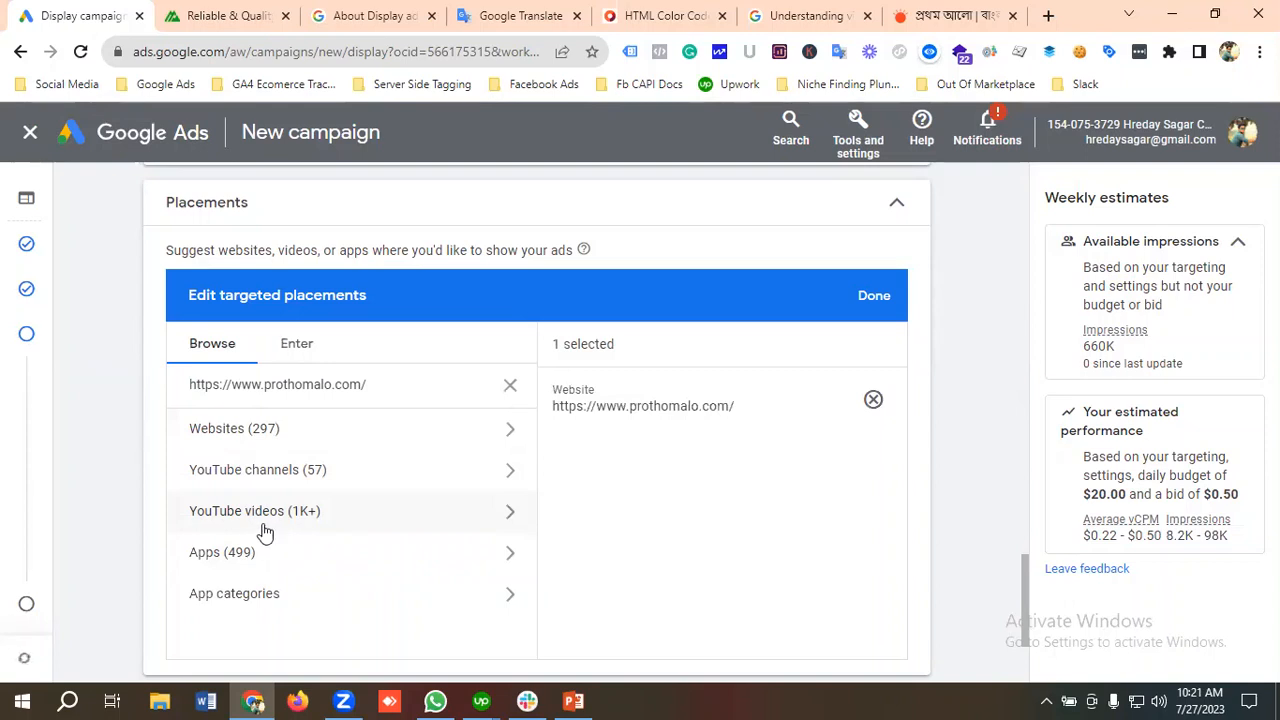
{"action": "scroll", "coordinate": [285, 521], "scroll_direction": "down", "scroll_amount": 1}
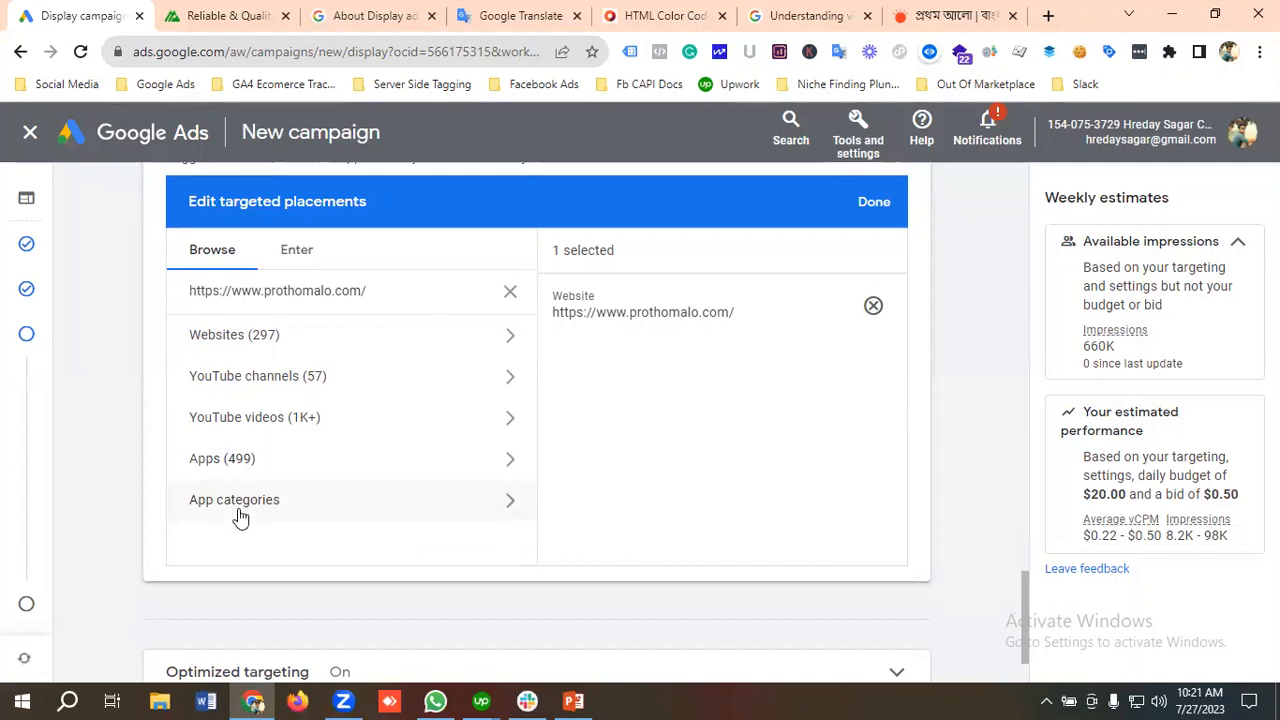
{"action": "scroll", "coordinate": [263, 477], "scroll_direction": "up", "scroll_amount": 1}
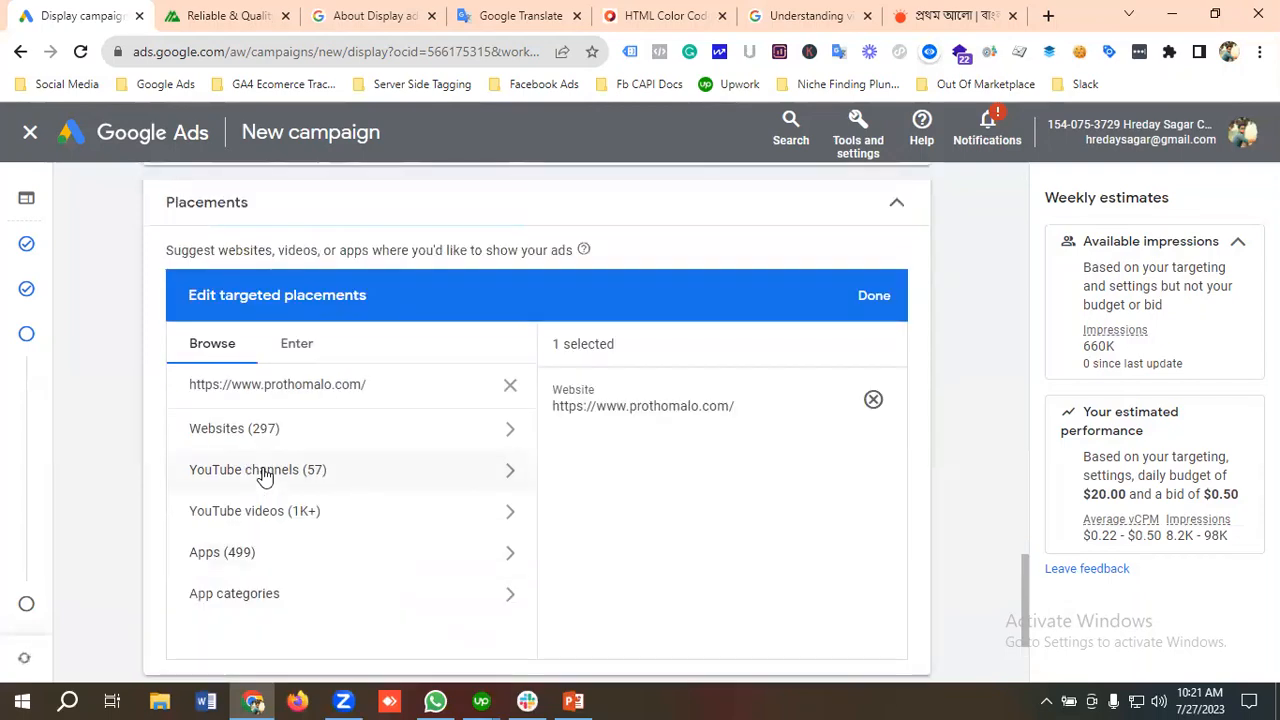
{"action": "scroll", "coordinate": [263, 477], "scroll_direction": "down", "scroll_amount": 1}
{"action": "scroll", "coordinate": [265, 474], "scroll_direction": "up", "scroll_amount": 2}
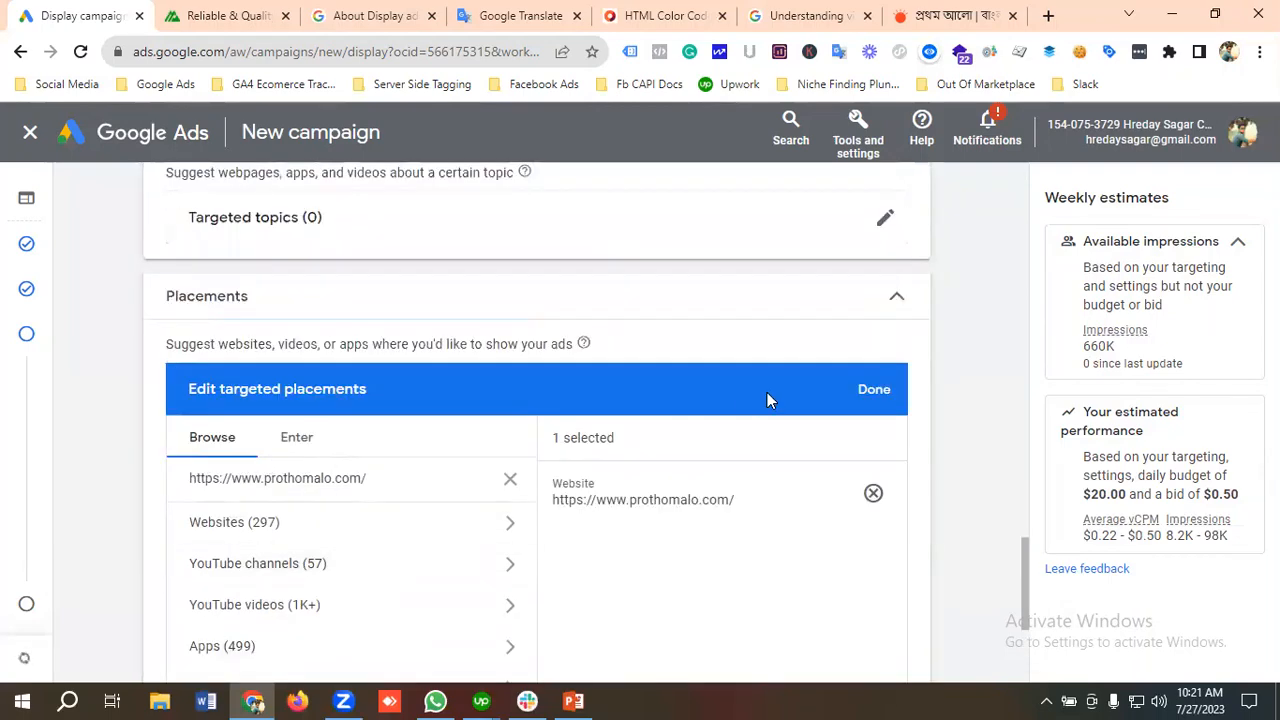
{"action": "left_click", "coordinate": [885, 390]}
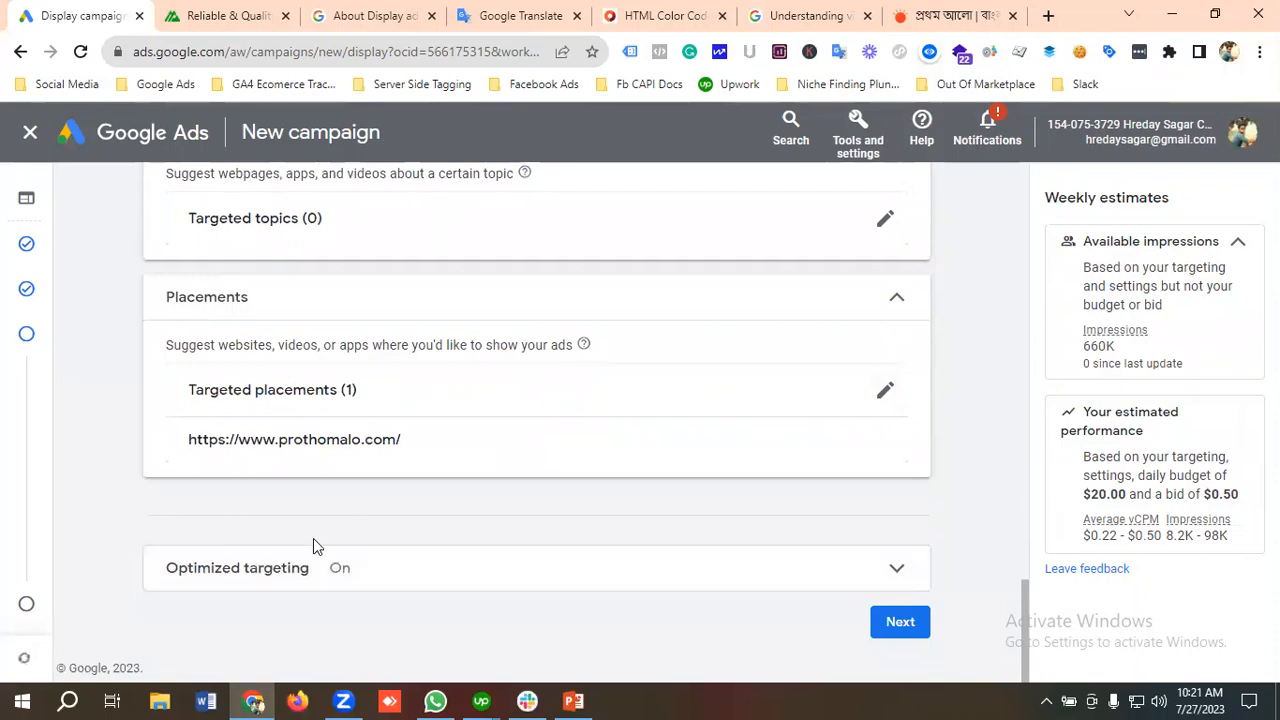
Step: Review the campaign's targeting settings, from audience segments and demographics through keywords and topics to placements
{"action": "scroll", "coordinate": [313, 545], "scroll_direction": "up", "scroll_amount": 10}
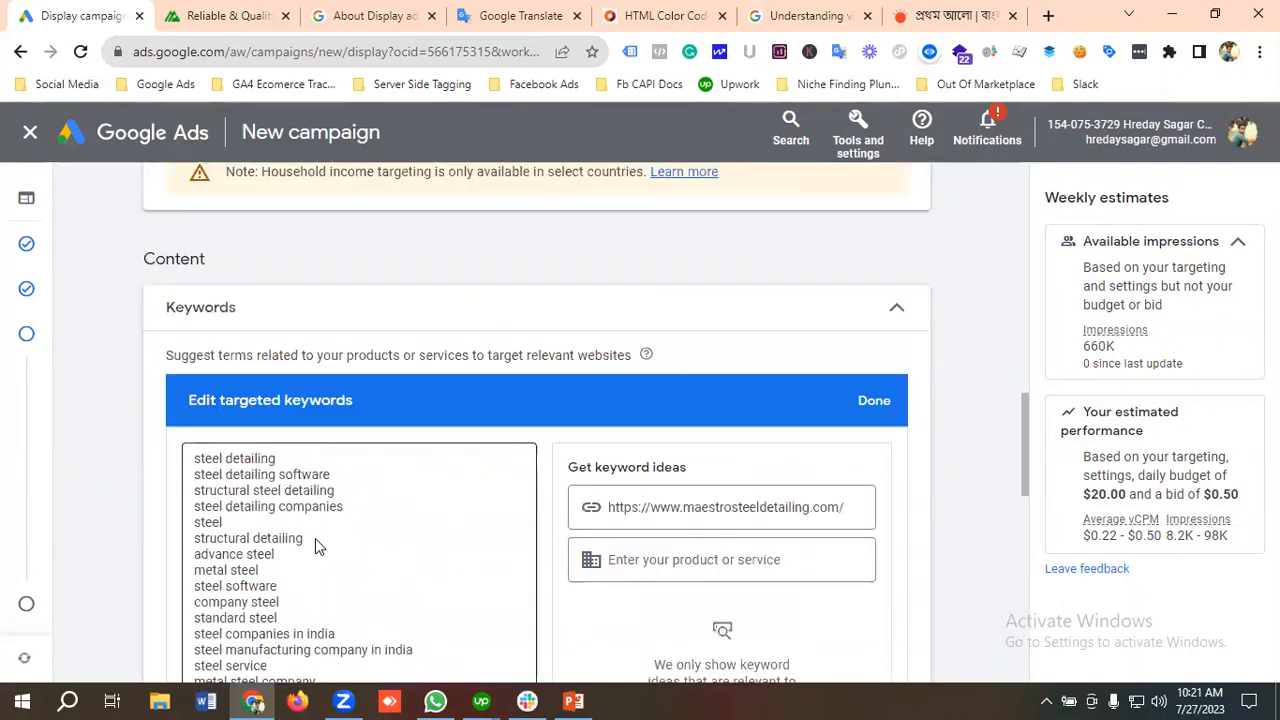
{"action": "scroll", "coordinate": [315, 538], "scroll_direction": "up", "scroll_amount": 10}
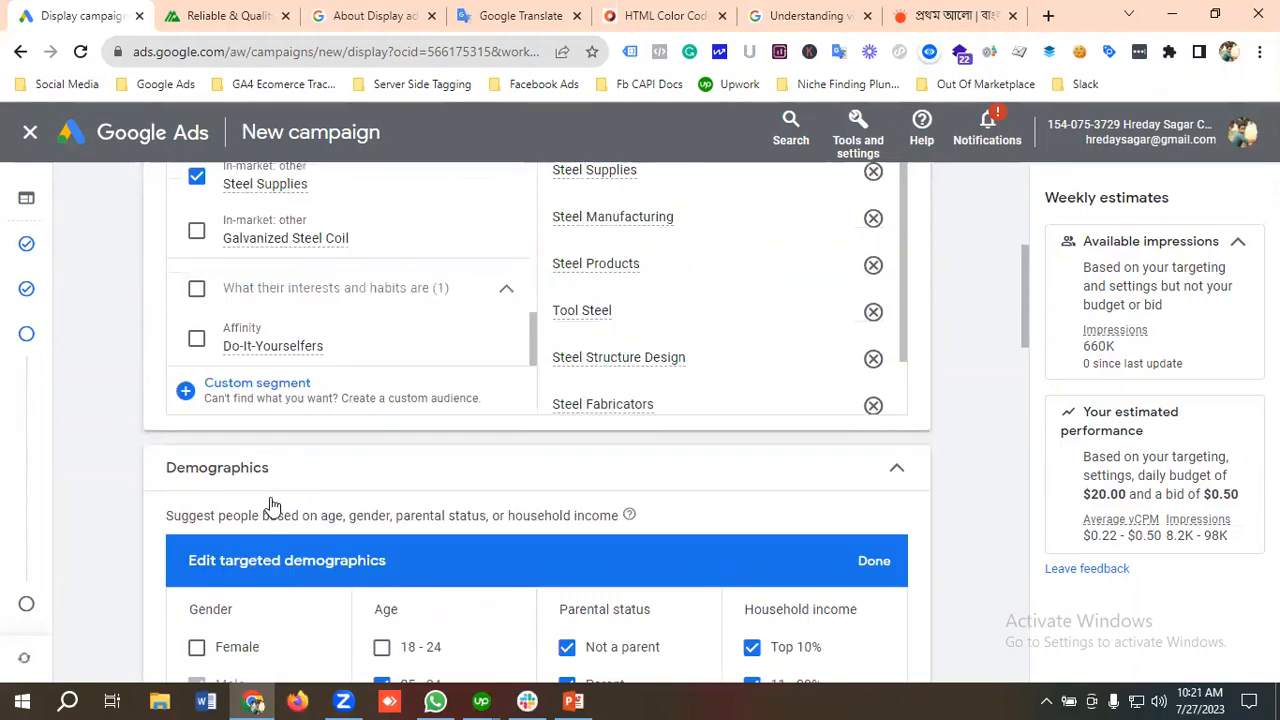
{"action": "scroll", "coordinate": [270, 505], "scroll_direction": "up", "scroll_amount": 2}
{"action": "scroll", "coordinate": [275, 505], "scroll_direction": "up", "scroll_amount": 6}
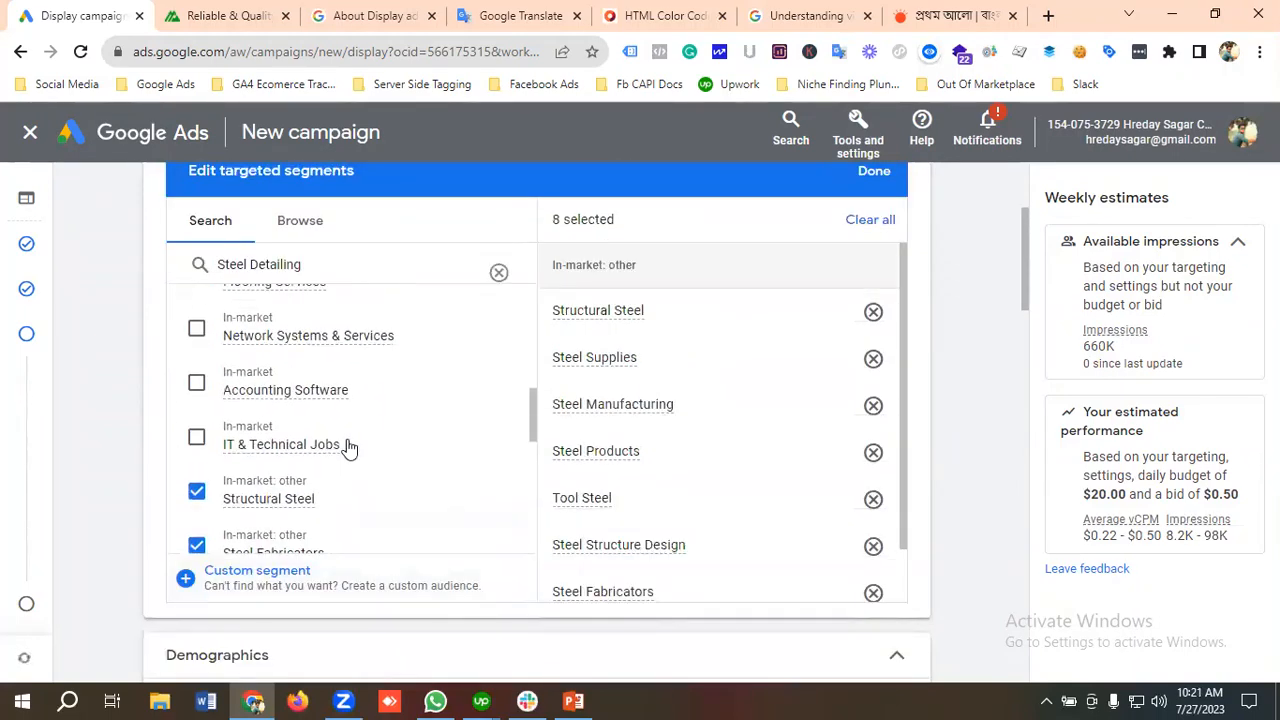
{"action": "scroll", "coordinate": [348, 447], "scroll_direction": "up", "scroll_amount": 10}
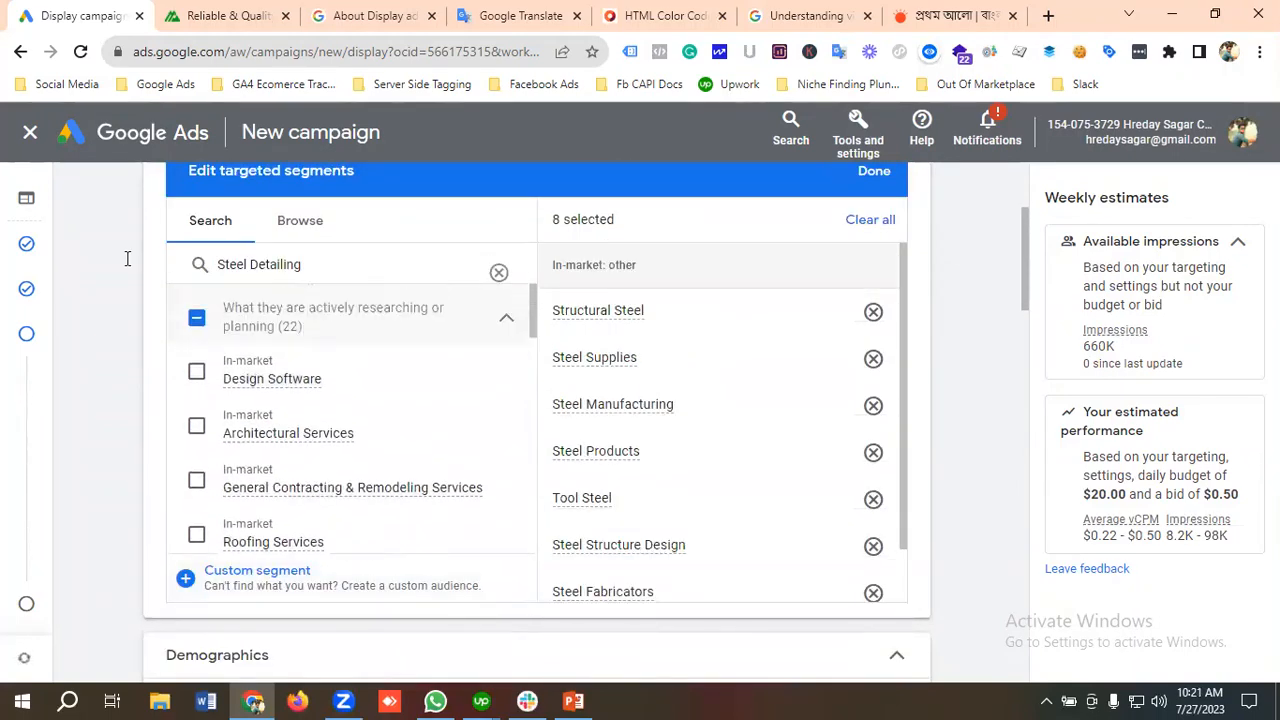
{"action": "scroll", "coordinate": [250, 300], "scroll_direction": "up", "scroll_amount": 3}
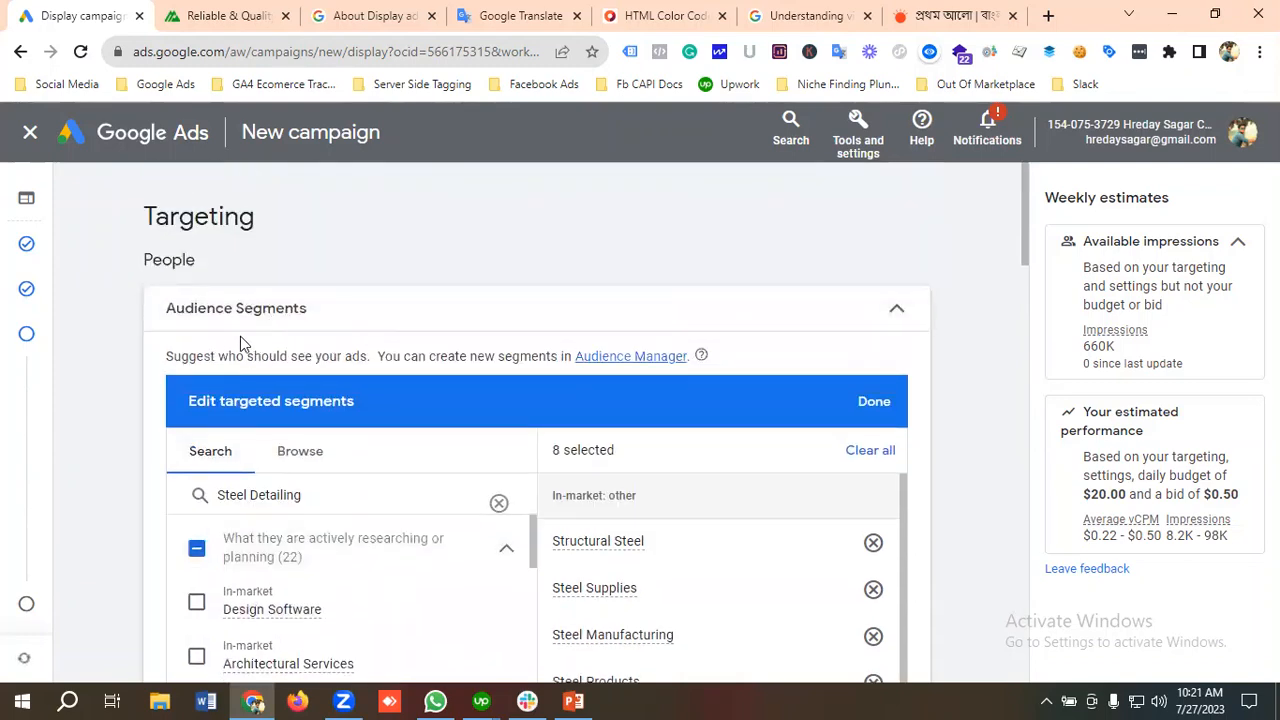
{"action": "scroll", "coordinate": [270, 456], "scroll_direction": "down", "scroll_amount": 3}
{"action": "scroll", "coordinate": [314, 514], "scroll_direction": "down", "scroll_amount": 3}
{"action": "scroll", "coordinate": [357, 560], "scroll_direction": "down", "scroll_amount": 3}
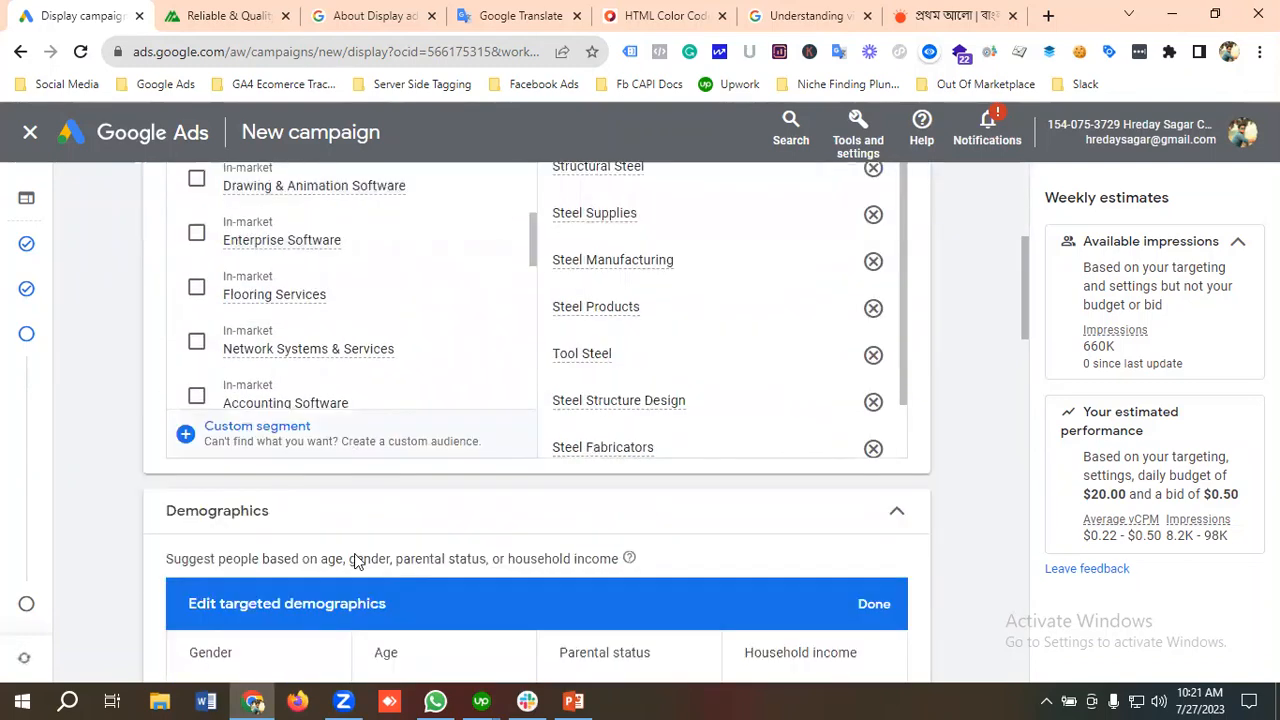
{"action": "scroll", "coordinate": [306, 491], "scroll_direction": "down", "scroll_amount": 5}
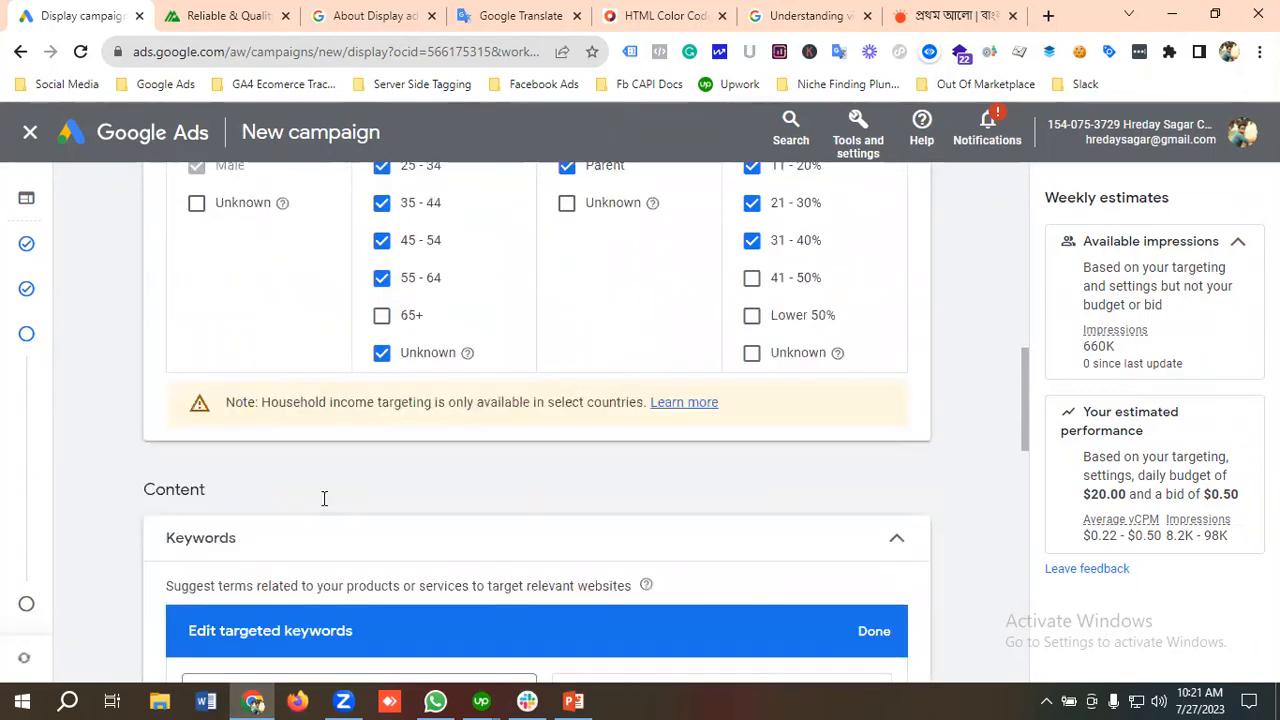
{"action": "scroll", "coordinate": [318, 490], "scroll_direction": "down", "scroll_amount": 6}
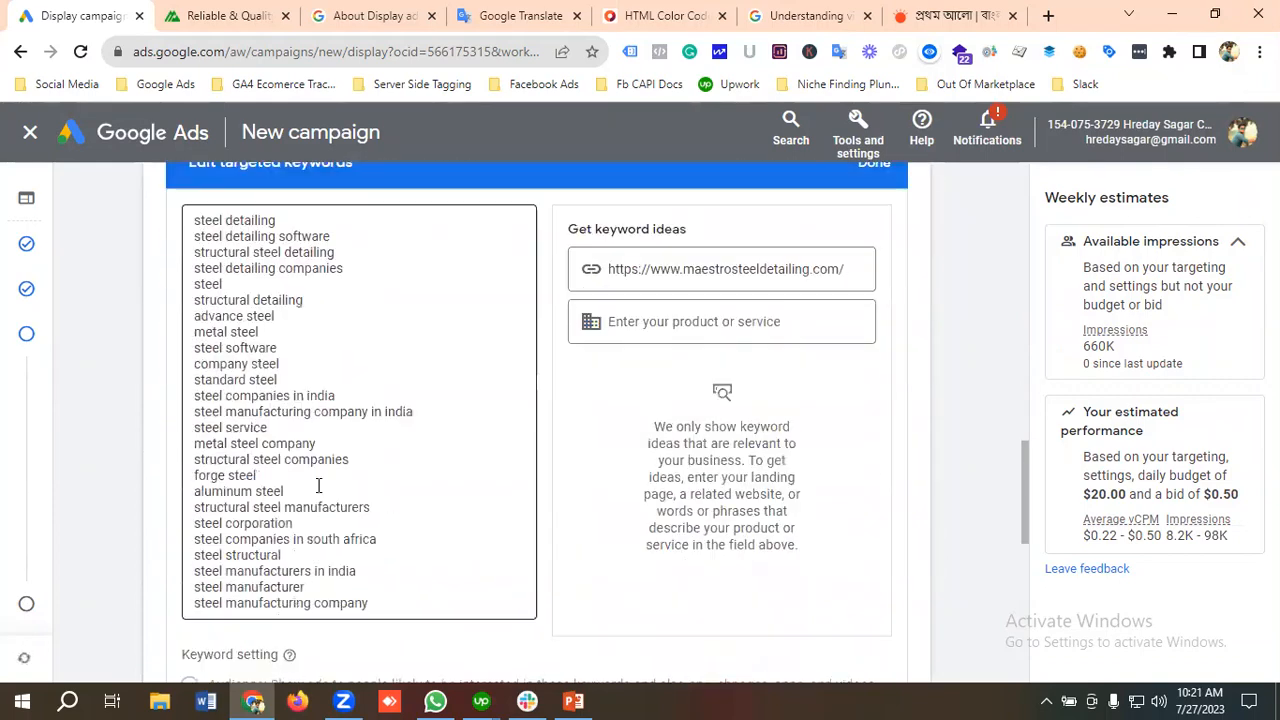
{"action": "scroll", "coordinate": [318, 494], "scroll_direction": "down", "scroll_amount": 4}
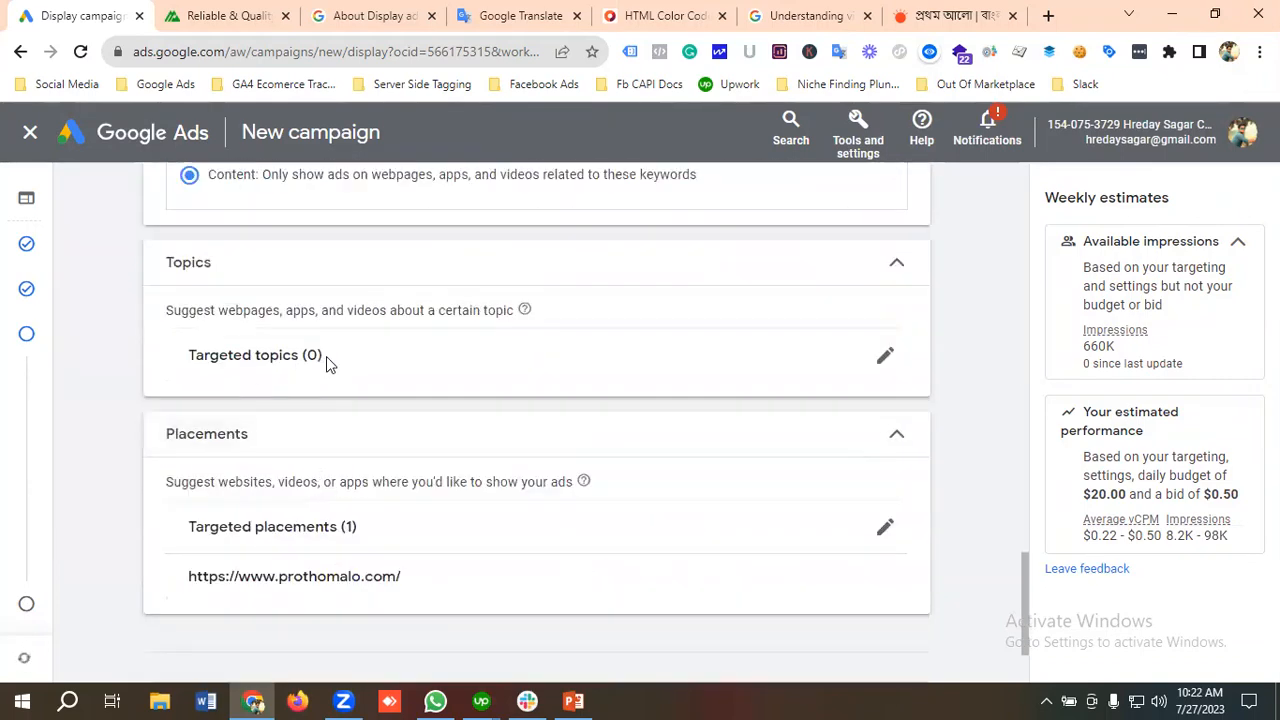
{"action": "scroll", "coordinate": [305, 446], "scroll_direction": "down", "scroll_amount": 1}
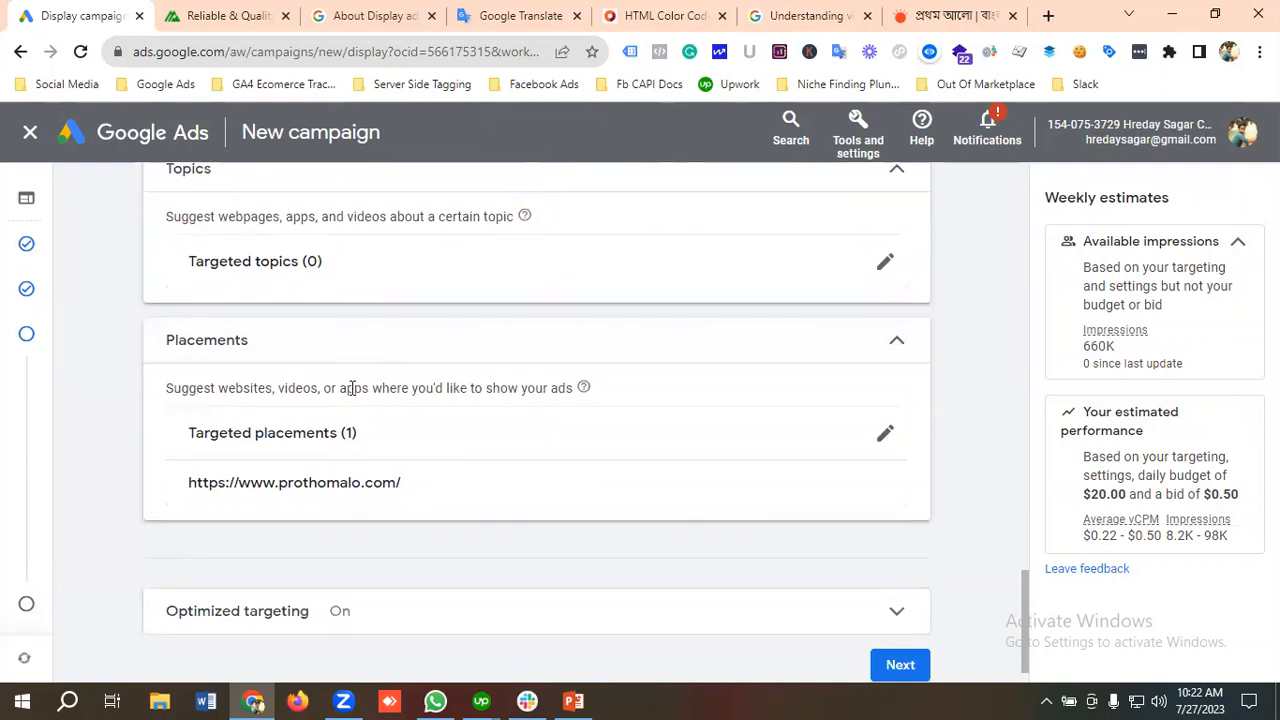
{"action": "scroll", "coordinate": [350, 390], "scroll_direction": "up", "scroll_amount": 1}
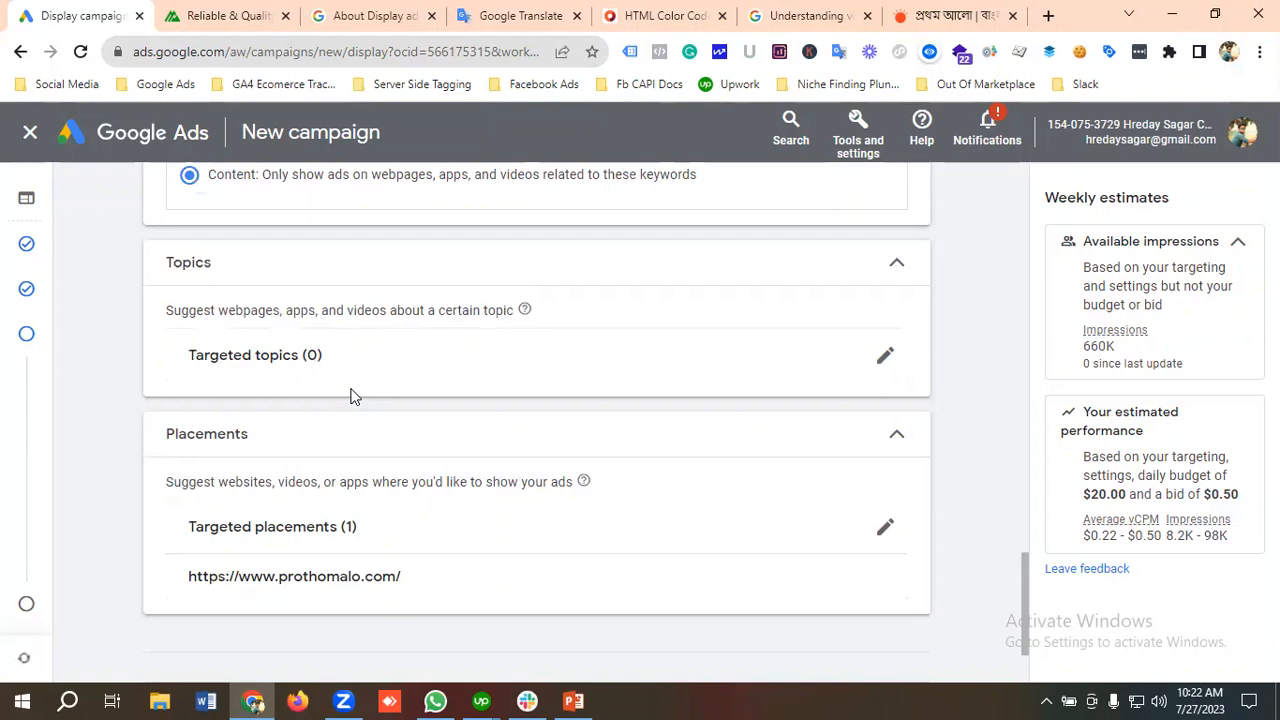
Step: Expand the optimized targeting settings, leave optimized targeting enabled and continue to the ad creation stage
{"action": "scroll", "coordinate": [350, 393], "scroll_direction": "down", "scroll_amount": 2}
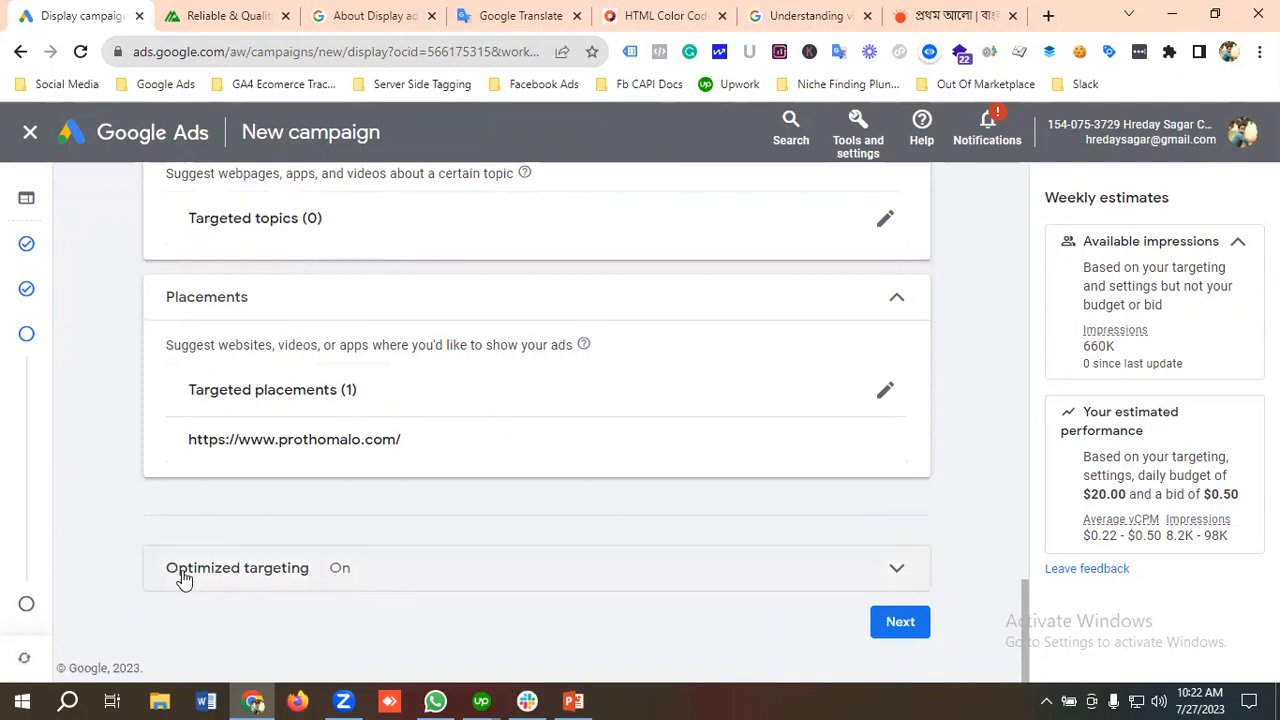
{"action": "left_click", "coordinate": [254, 586]}
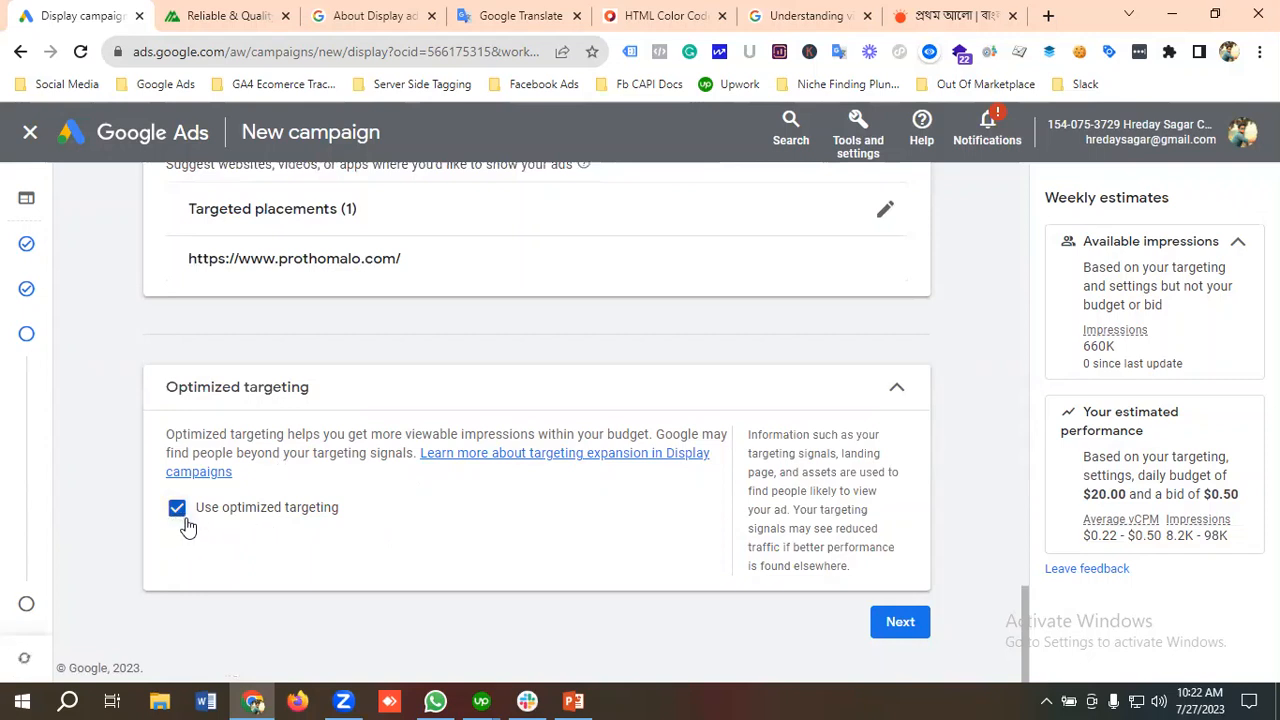
{"action": "left_click", "coordinate": [896, 630]}
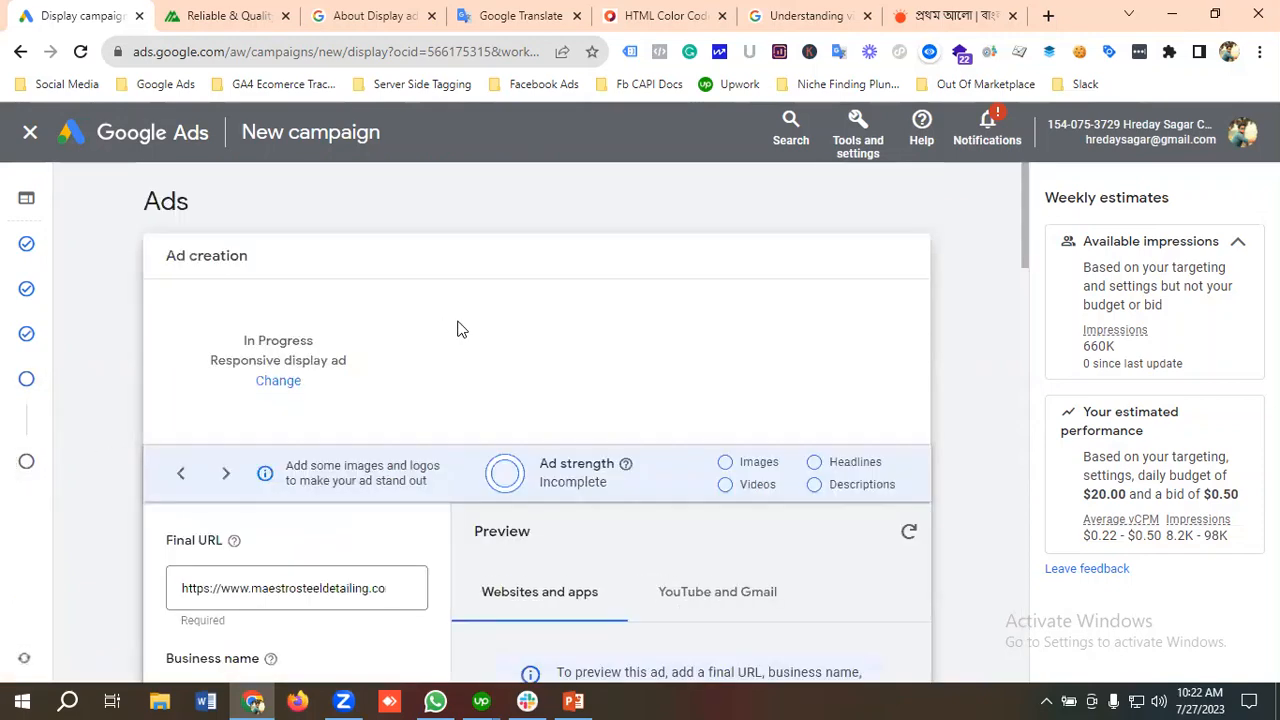
Step: Examine the ad type choices offered for changing the responsive display ad, then close them without switching types
{"action": "scroll", "coordinate": [461, 330], "scroll_direction": "down", "scroll_amount": 1}
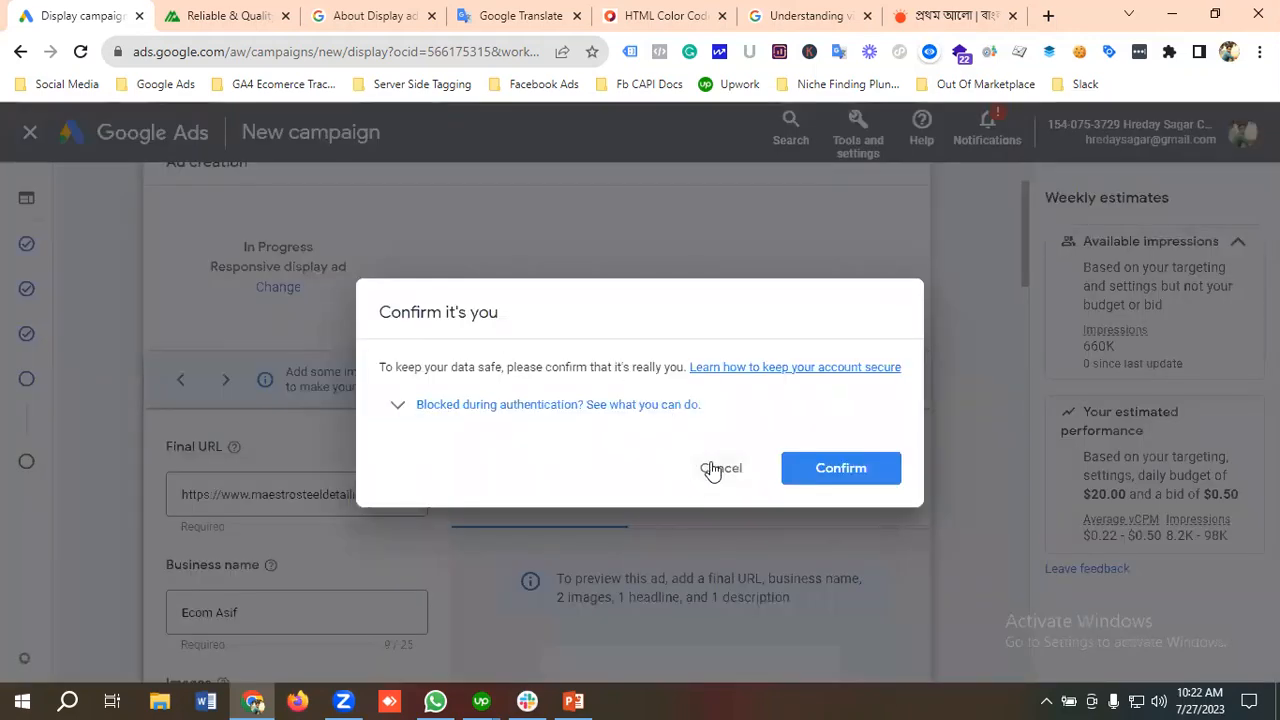
{"action": "left_click", "coordinate": [716, 468]}
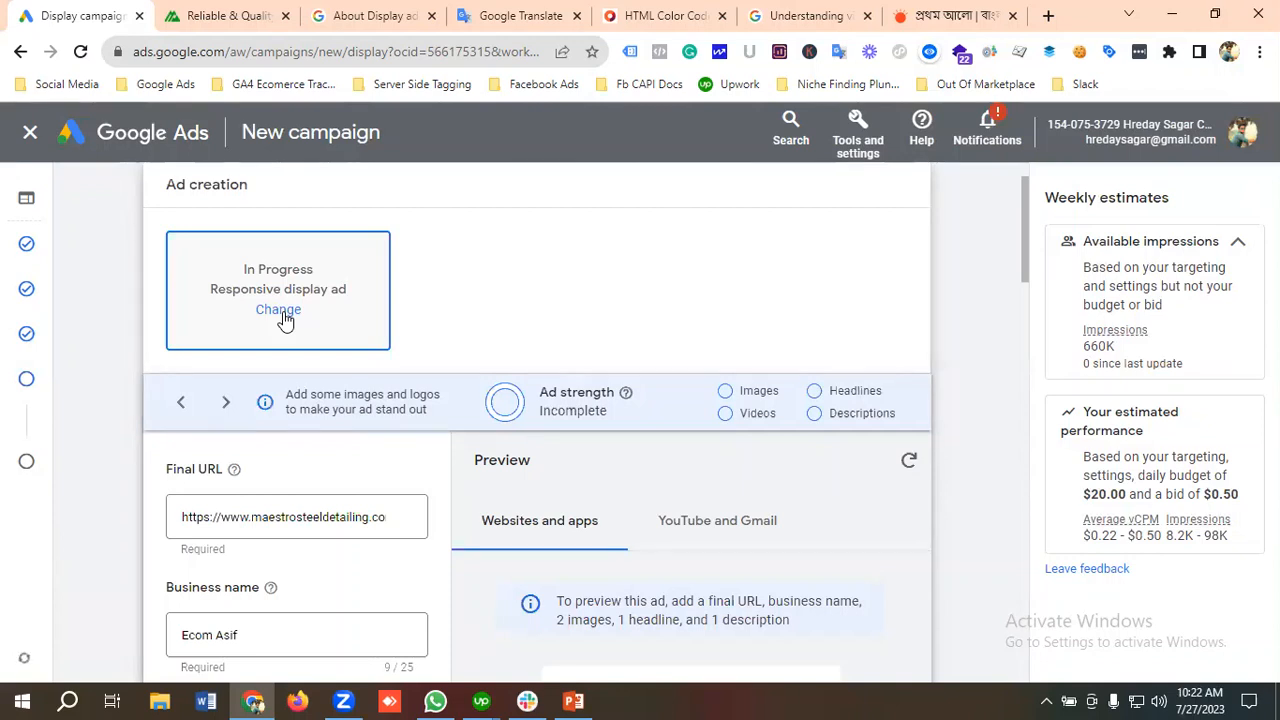
{"action": "left_click", "coordinate": [279, 312]}
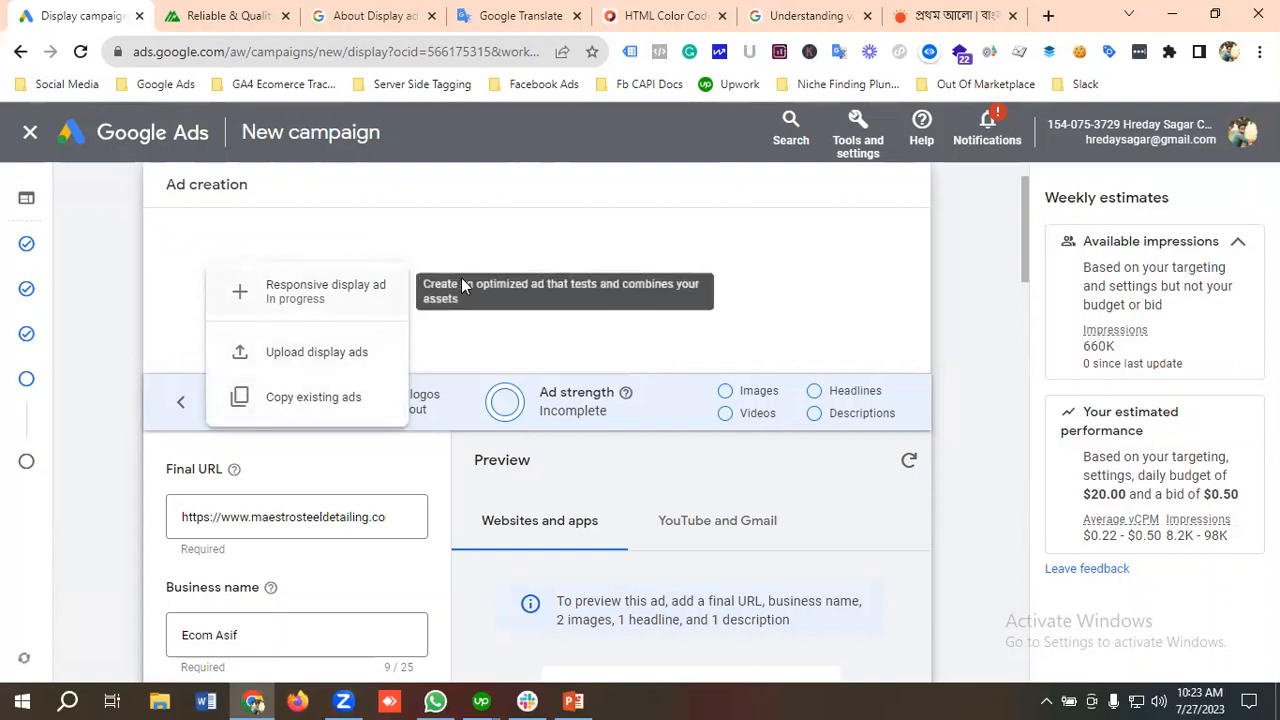
{"action": "left_click", "coordinate": [504, 250]}
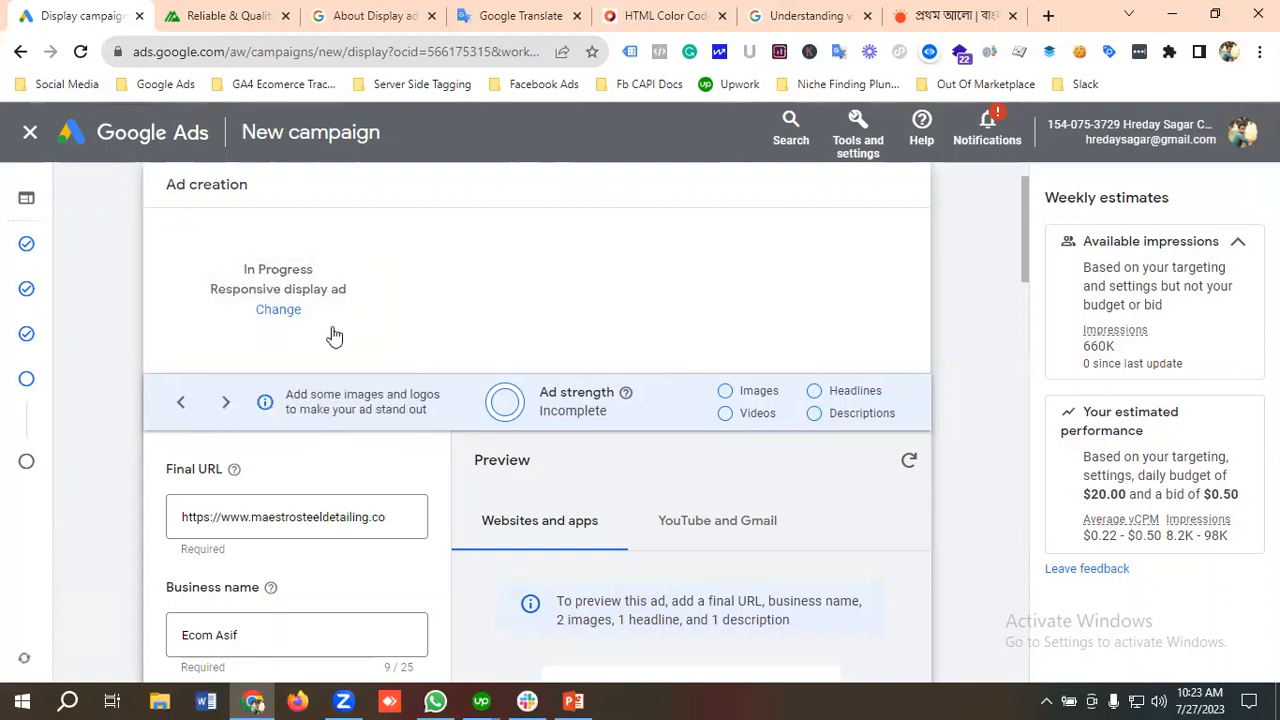
{"action": "scroll", "coordinate": [457, 320], "scroll_direction": "down", "scroll_amount": 1}
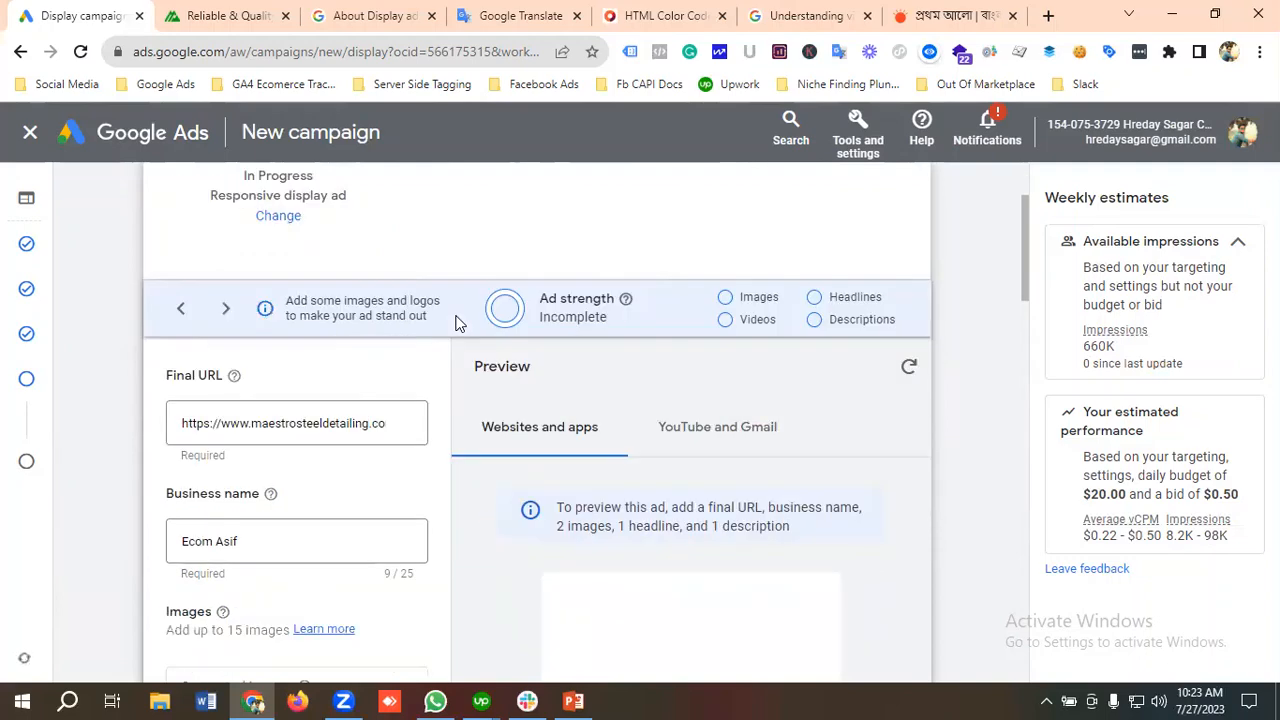
{"action": "scroll", "coordinate": [466, 337], "scroll_direction": "down", "scroll_amount": 1}
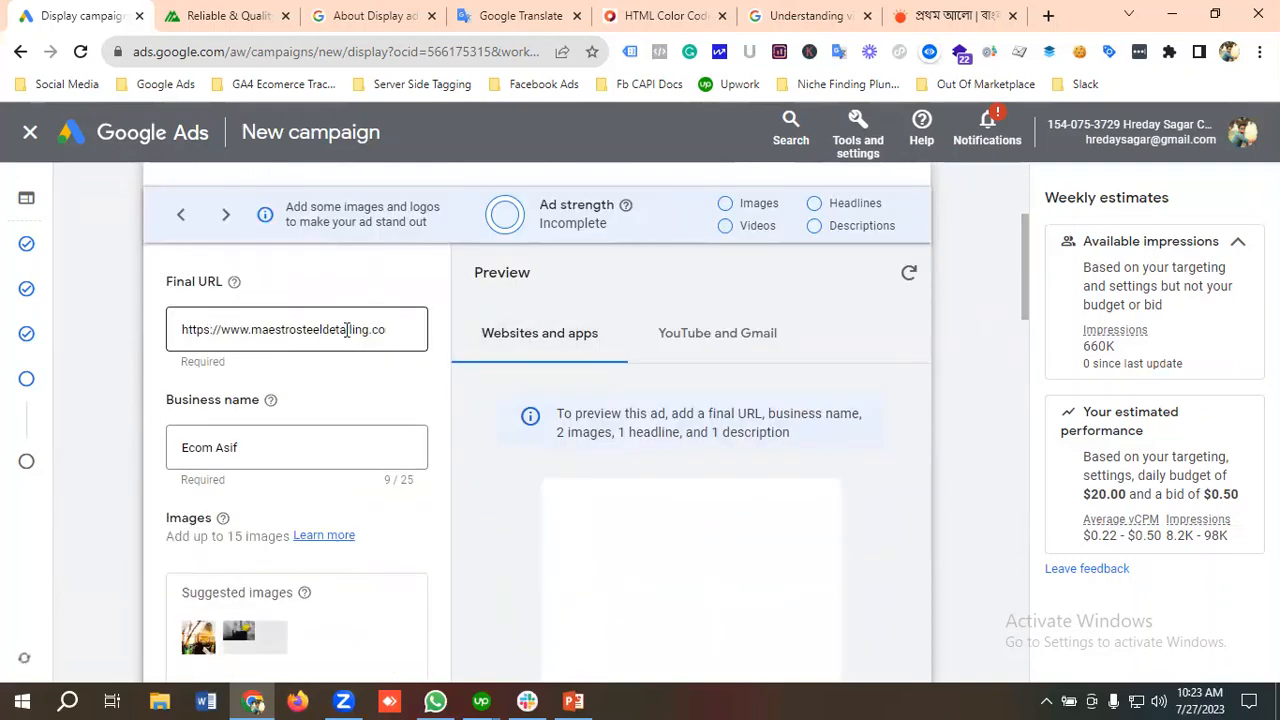
{"action": "left_click", "coordinate": [228, 15]}
{"action": "left_click", "coordinate": [239, 52]}
{"action": "right_click", "coordinate": [265, 51]}
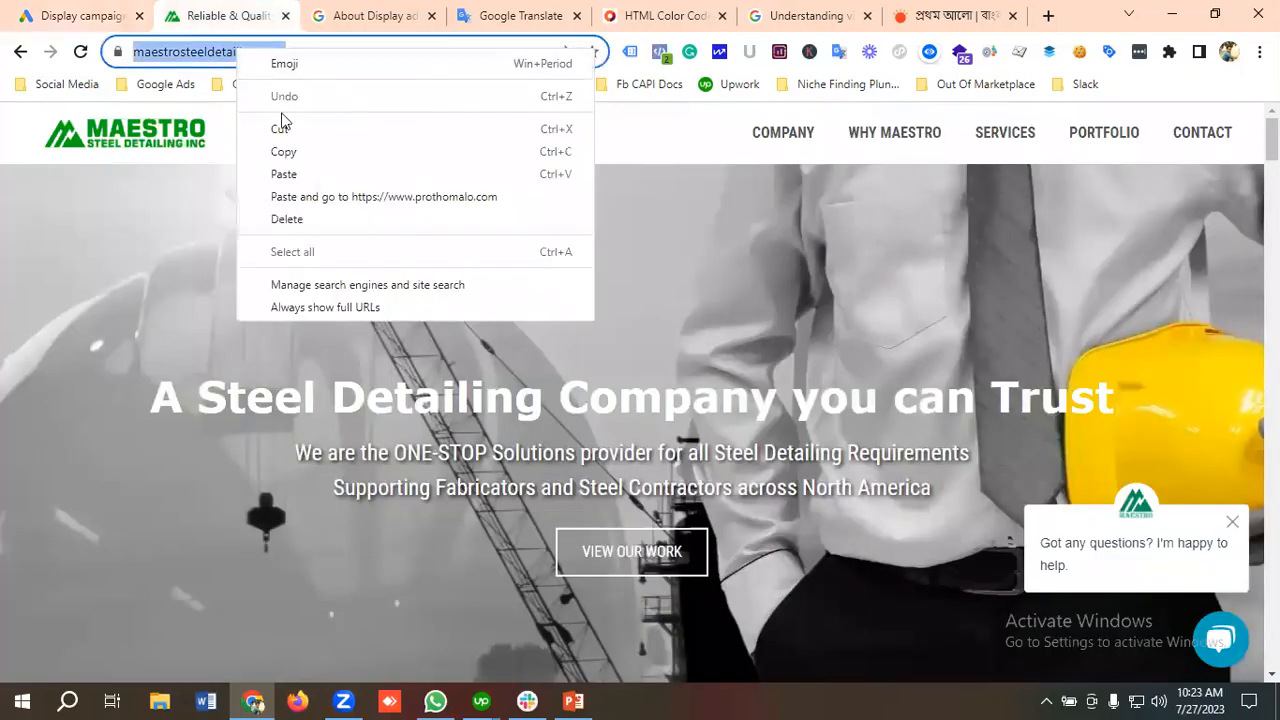
{"action": "left_click", "coordinate": [288, 154]}
{"action": "left_click", "coordinate": [92, 16]}
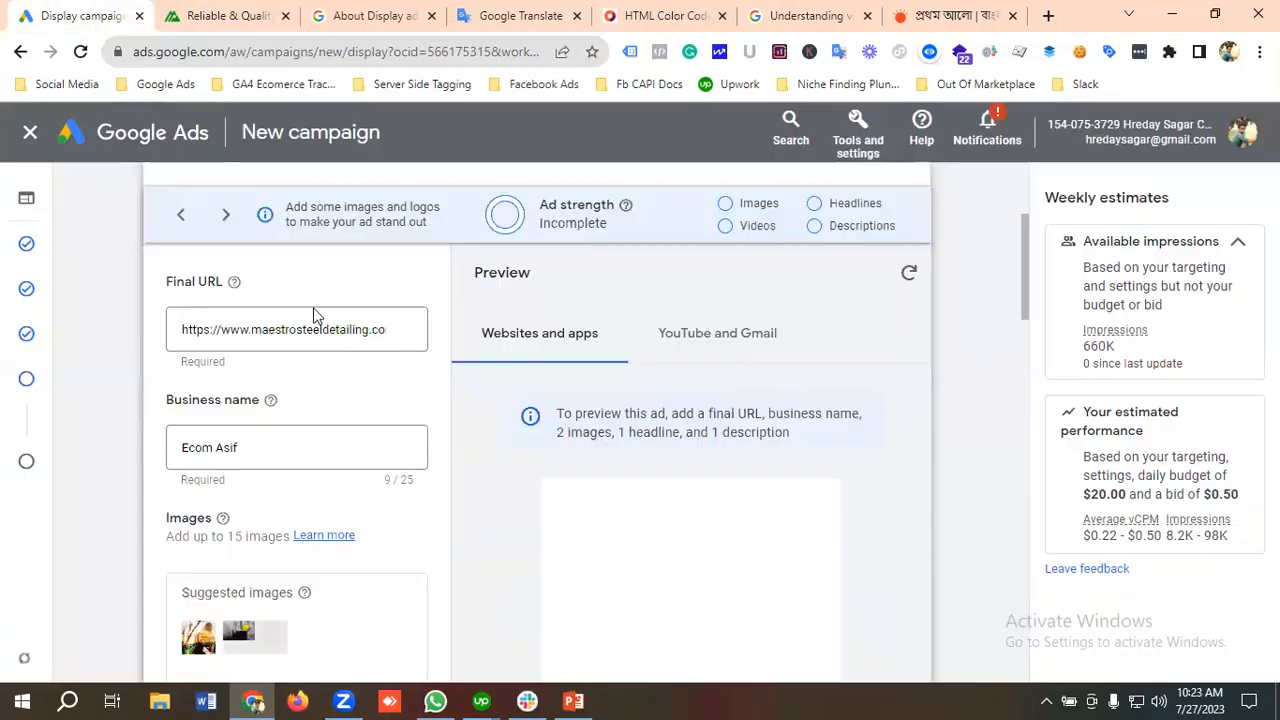
{"action": "left_click", "coordinate": [396, 336]}
{"action": "key", "text": "ctrl+a"}
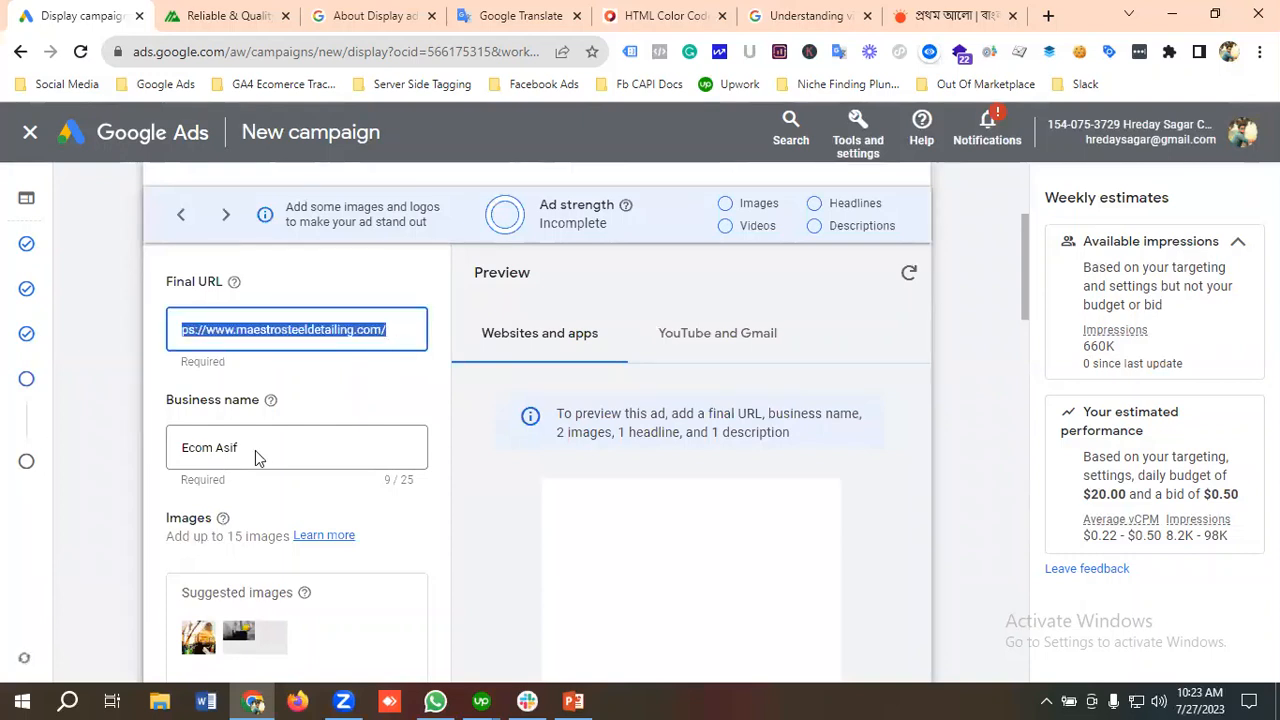
Step: Replace the ad's business name with Maestro Steel Detailing
{"action": "left_click", "coordinate": [282, 449]}
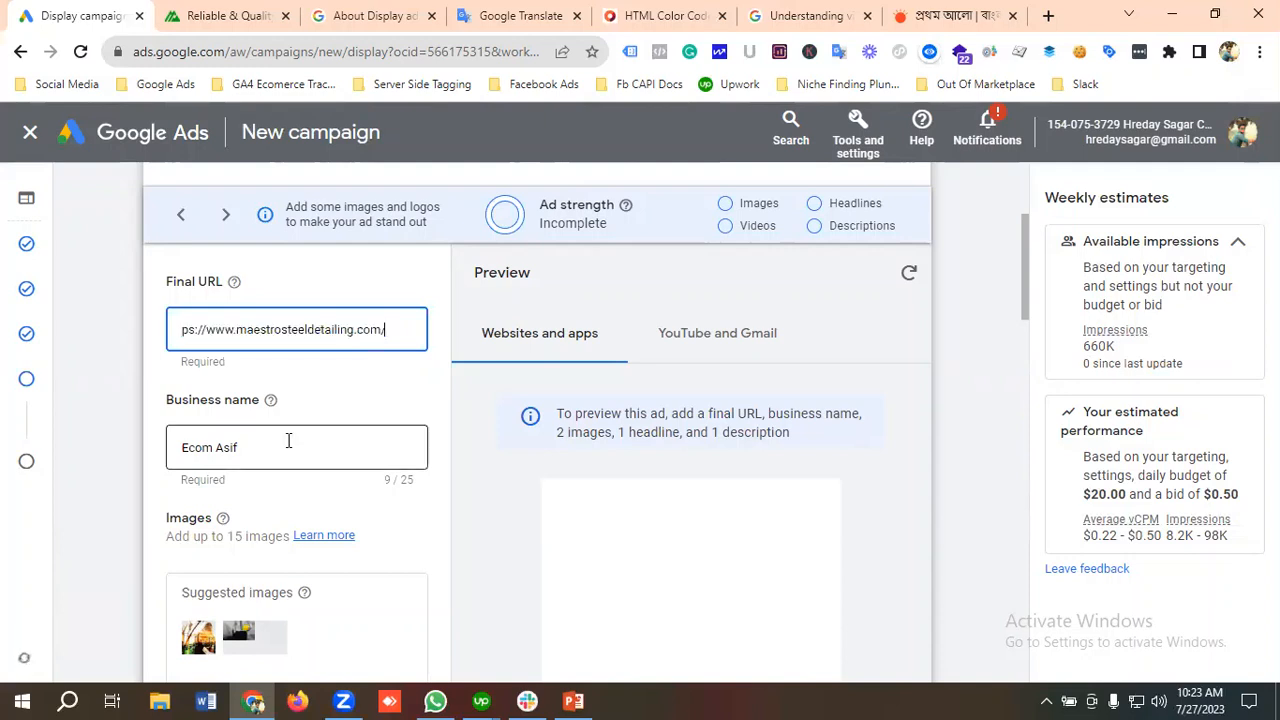
{"action": "left_click_drag", "start_coordinate": [261, 445], "coordinate": [153, 446]}
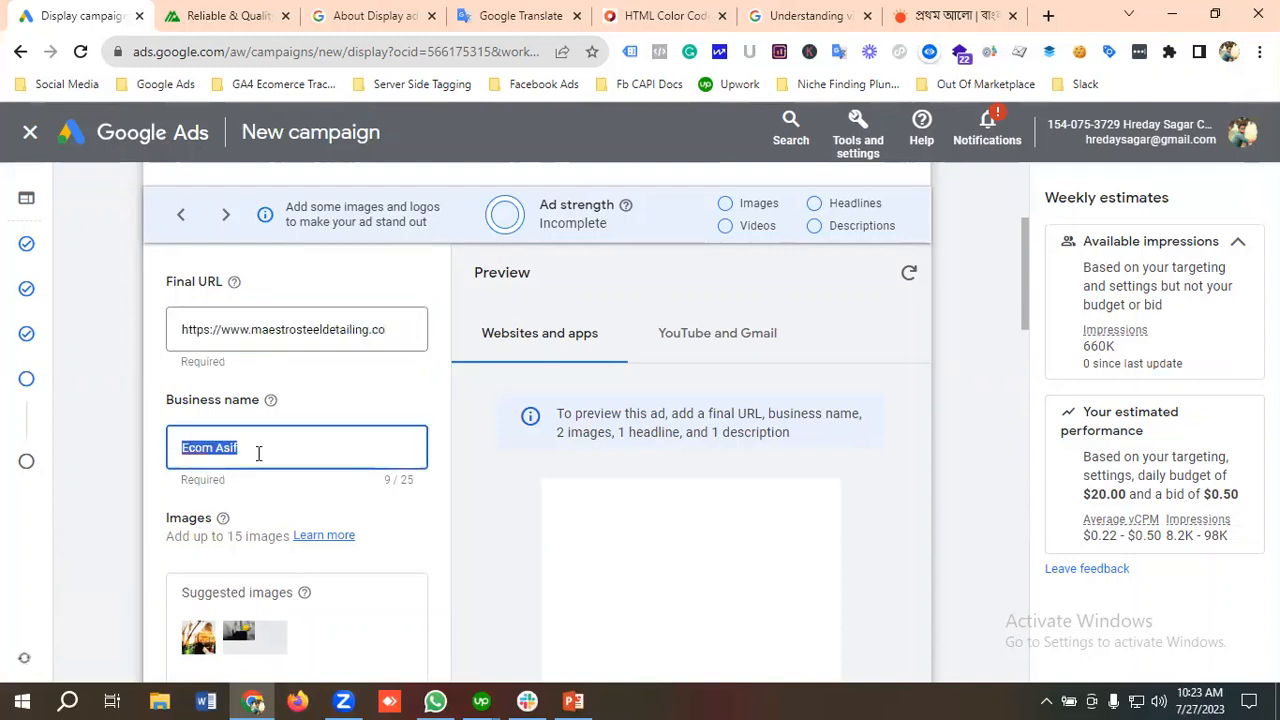
{"action": "key", "text": "BackSpace"}
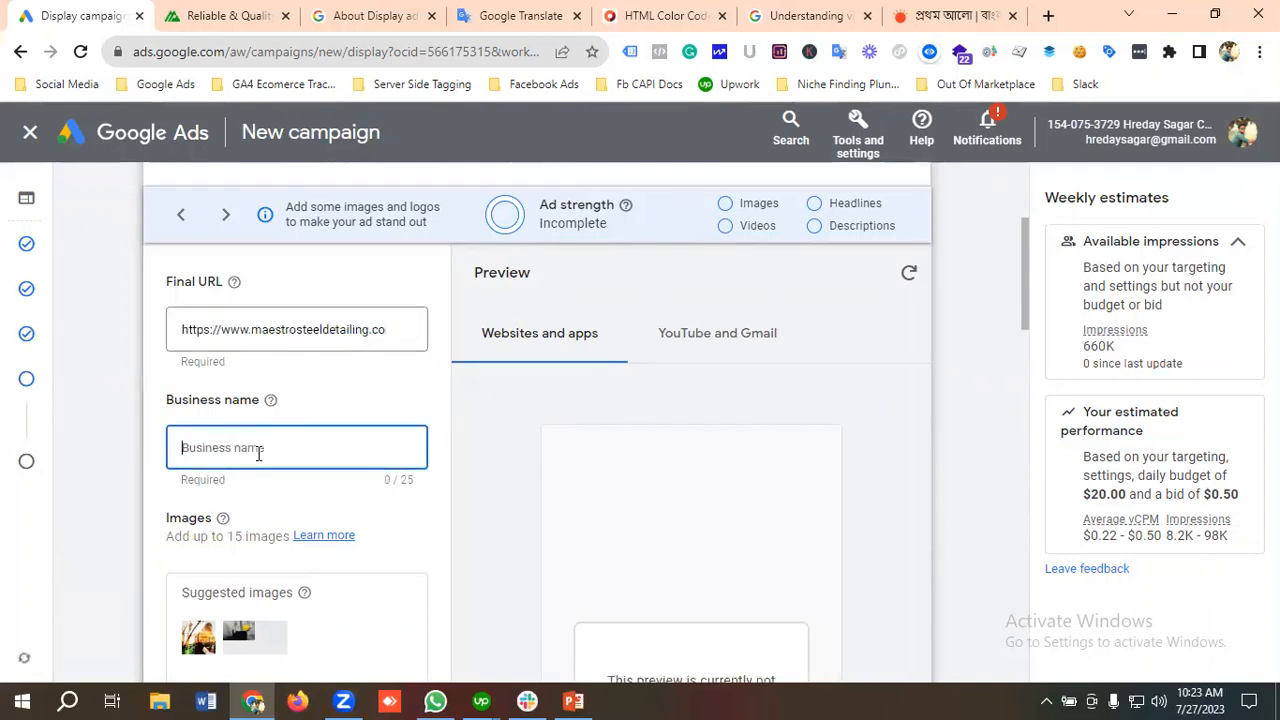
{"action": "type", "text": "Maestro Steel De"}
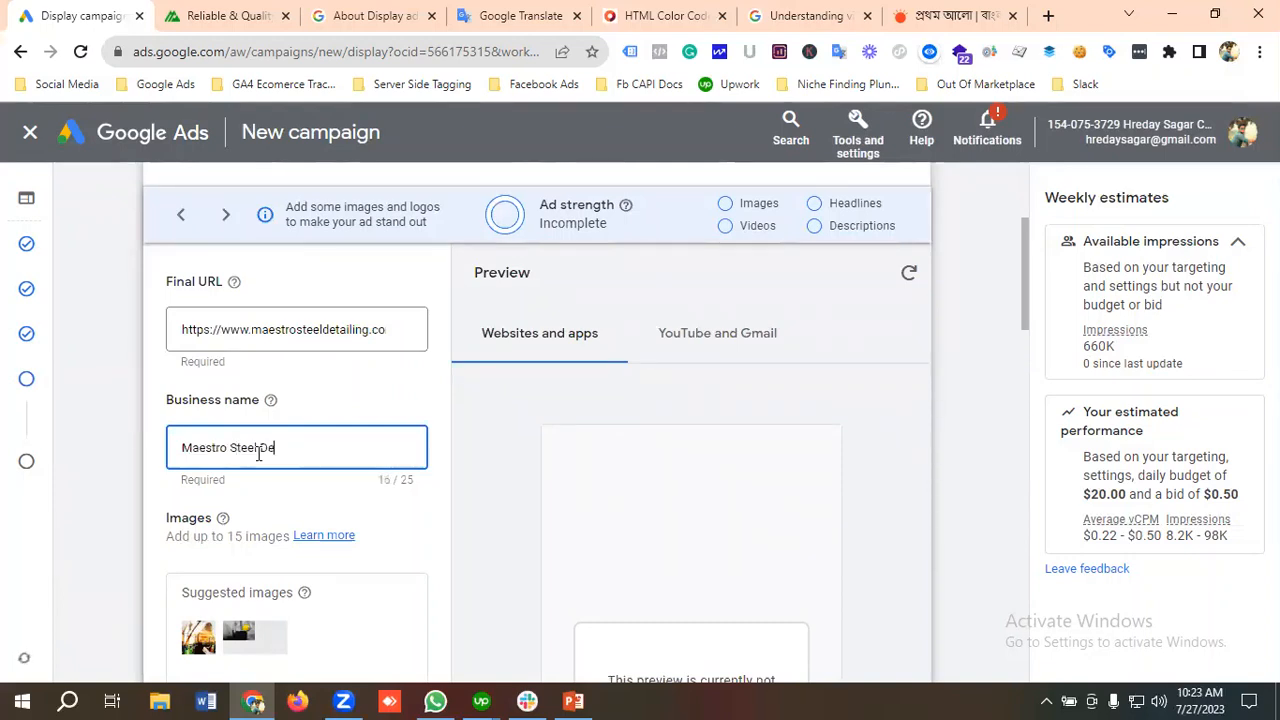
{"action": "type", "text": "tailing"}
Step: Start adding ad images and select the first two suggestions from the website, the yellow hard hat banner and the orange construction picture
{"action": "scroll", "coordinate": [280, 453], "scroll_direction": "down", "scroll_amount": 1}
{"action": "scroll", "coordinate": [347, 429], "scroll_direction": "down", "scroll_amount": 1}
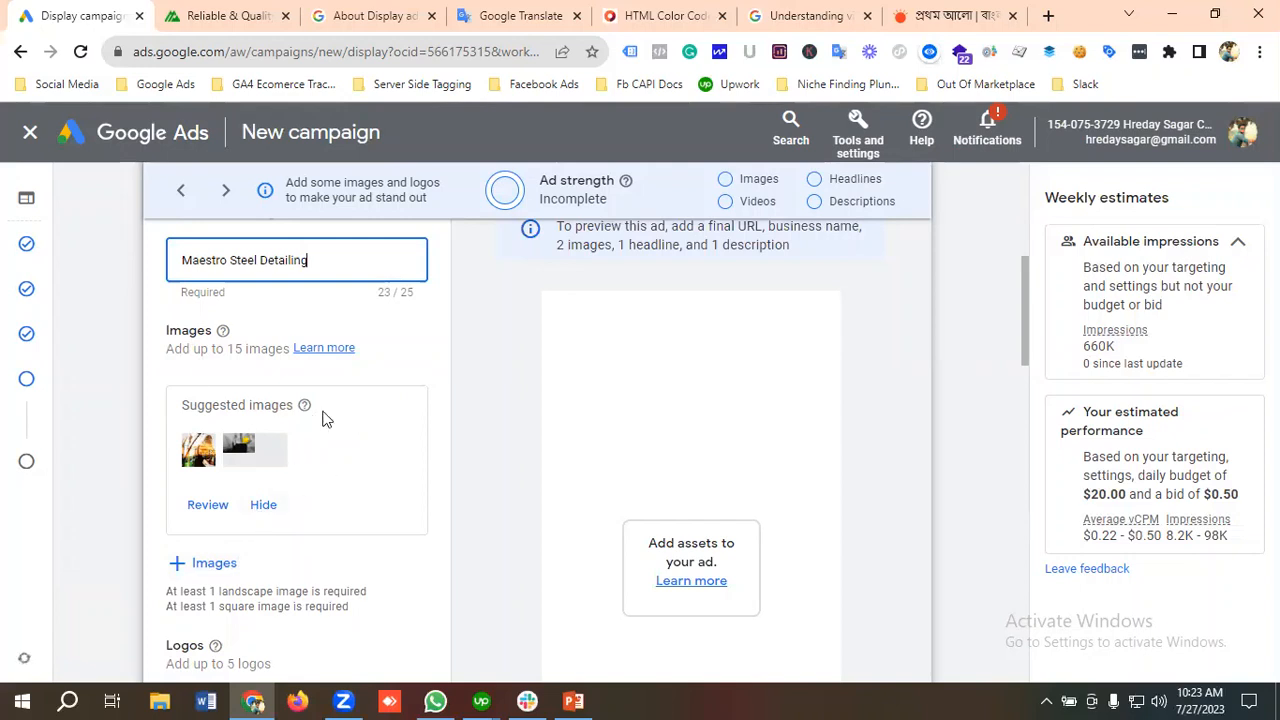
{"action": "left_click", "coordinate": [210, 564]}
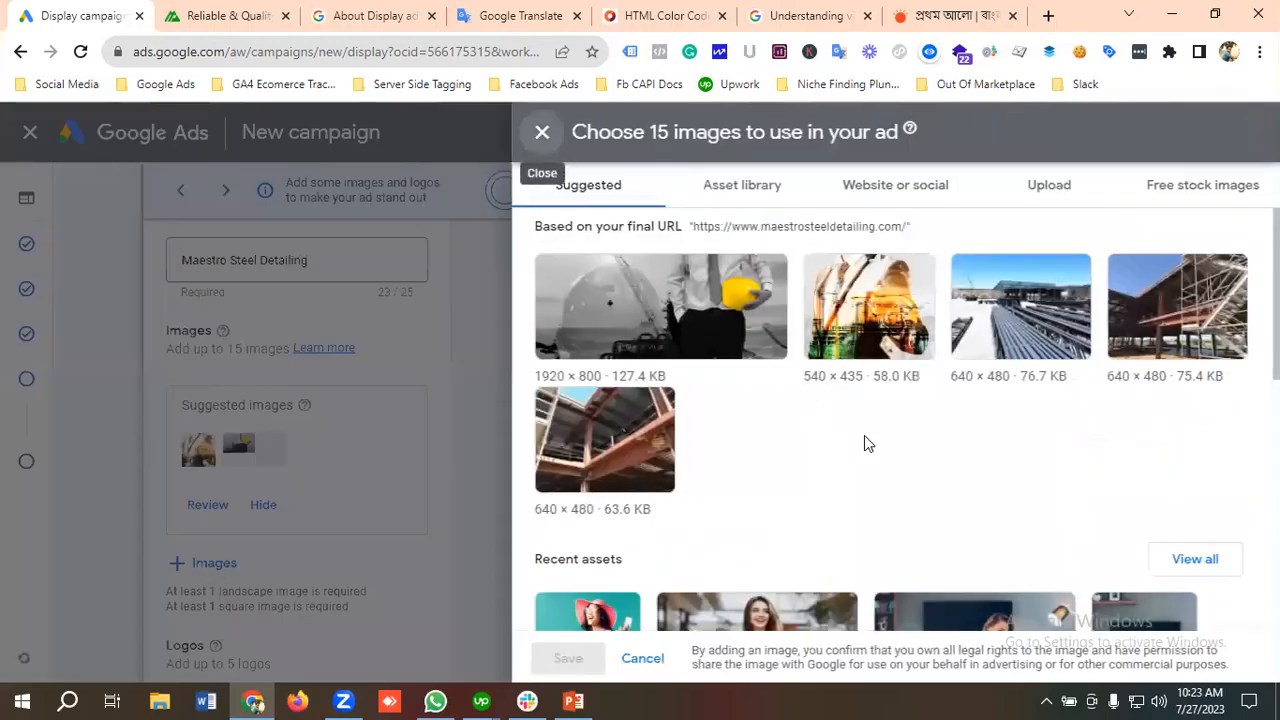
{"action": "mouse_move", "coordinate": [586, 296]}
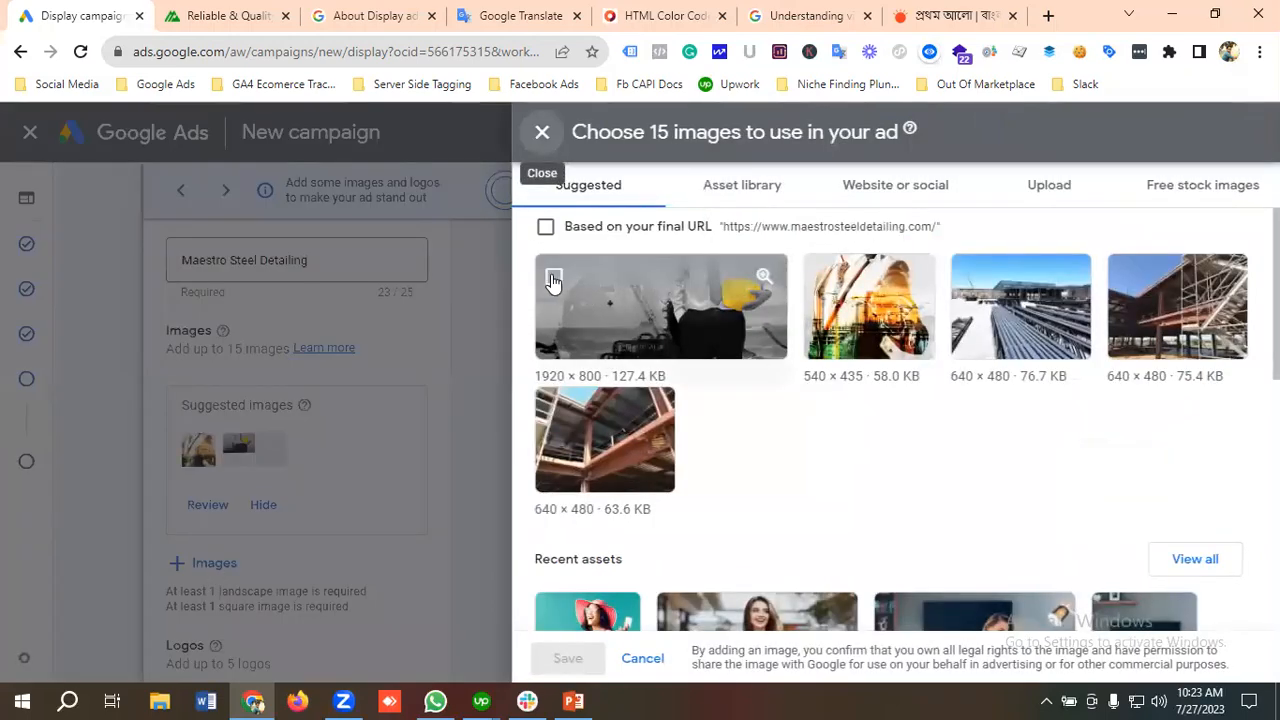
{"action": "left_click", "coordinate": [553, 280]}
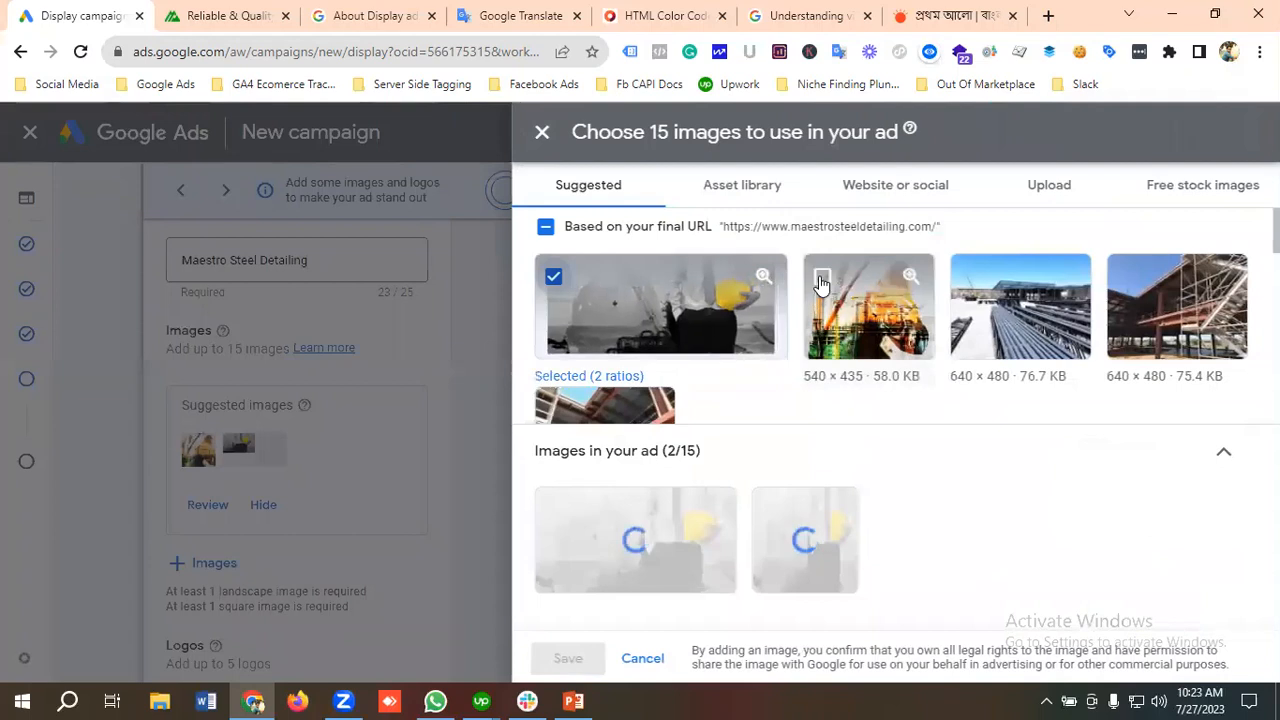
{"action": "left_click", "coordinate": [821, 280]}
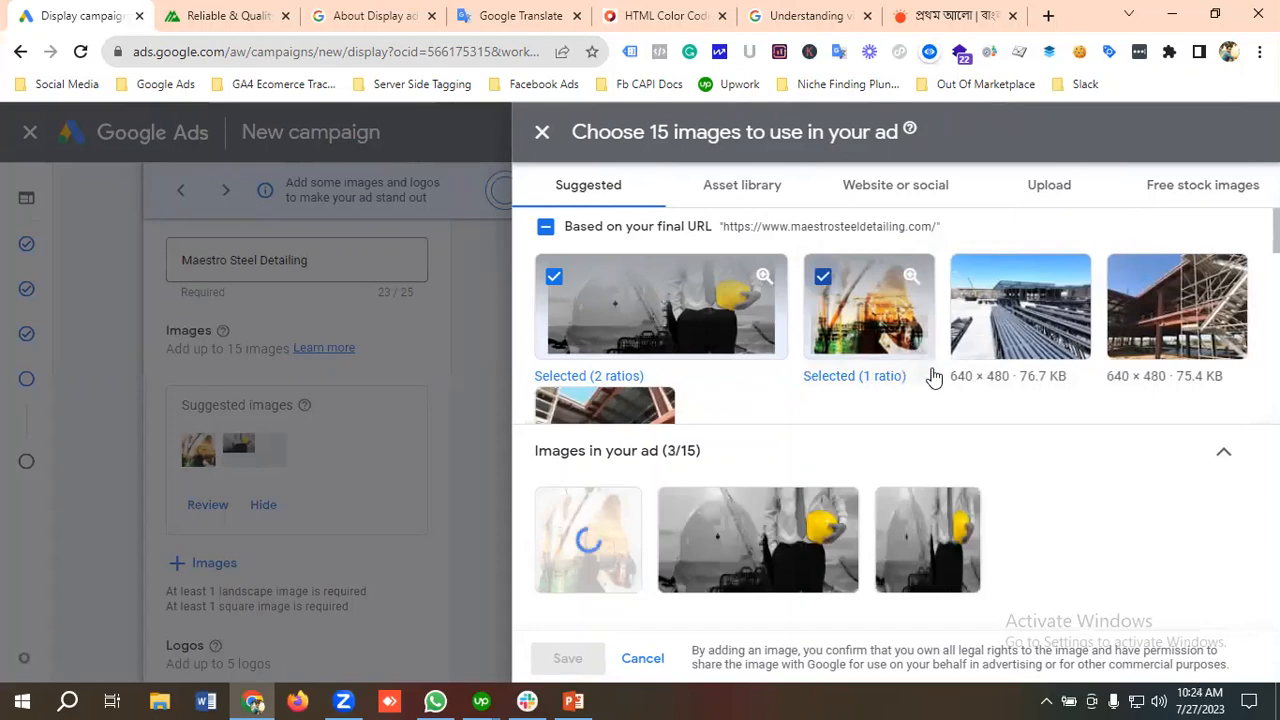
Step: Select the remaining three suggested steel structure photos from the website and save the image selection for the ad
{"action": "scroll", "coordinate": [709, 383], "scroll_direction": "down", "scroll_amount": 1}
{"action": "scroll", "coordinate": [717, 391], "scroll_direction": "up", "scroll_amount": 1}
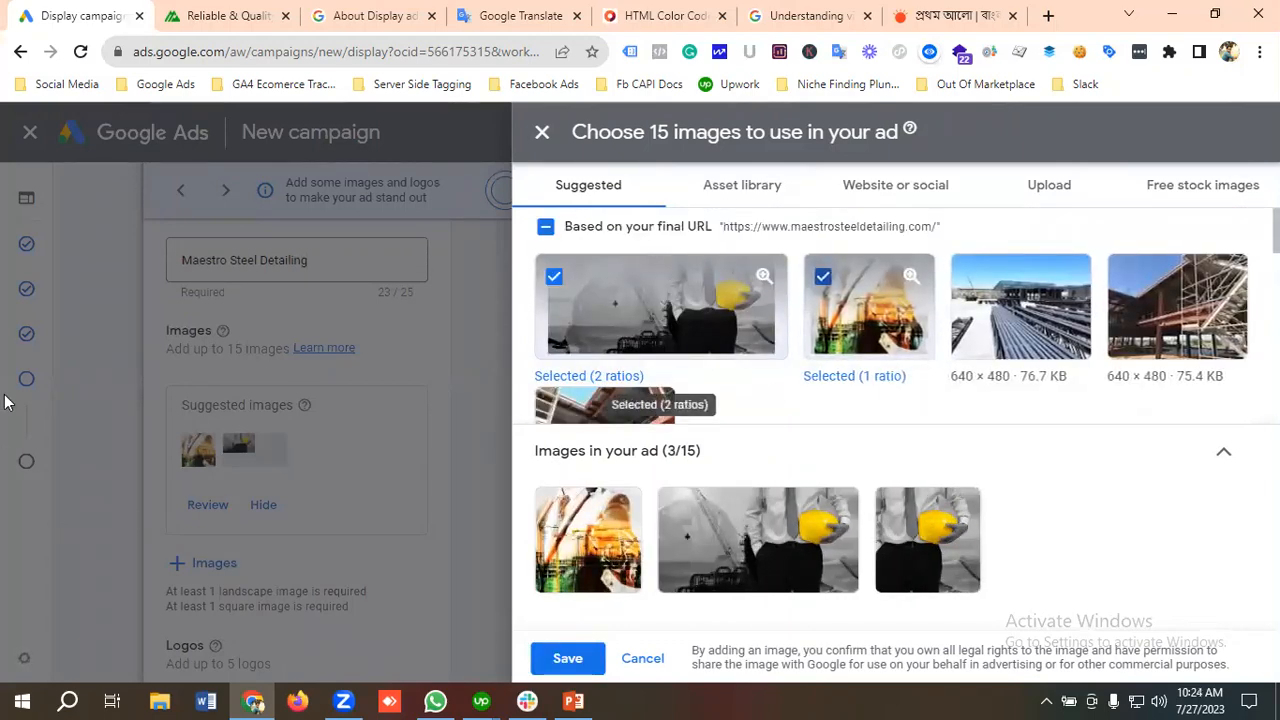
{"action": "mouse_move", "coordinate": [975, 287]}
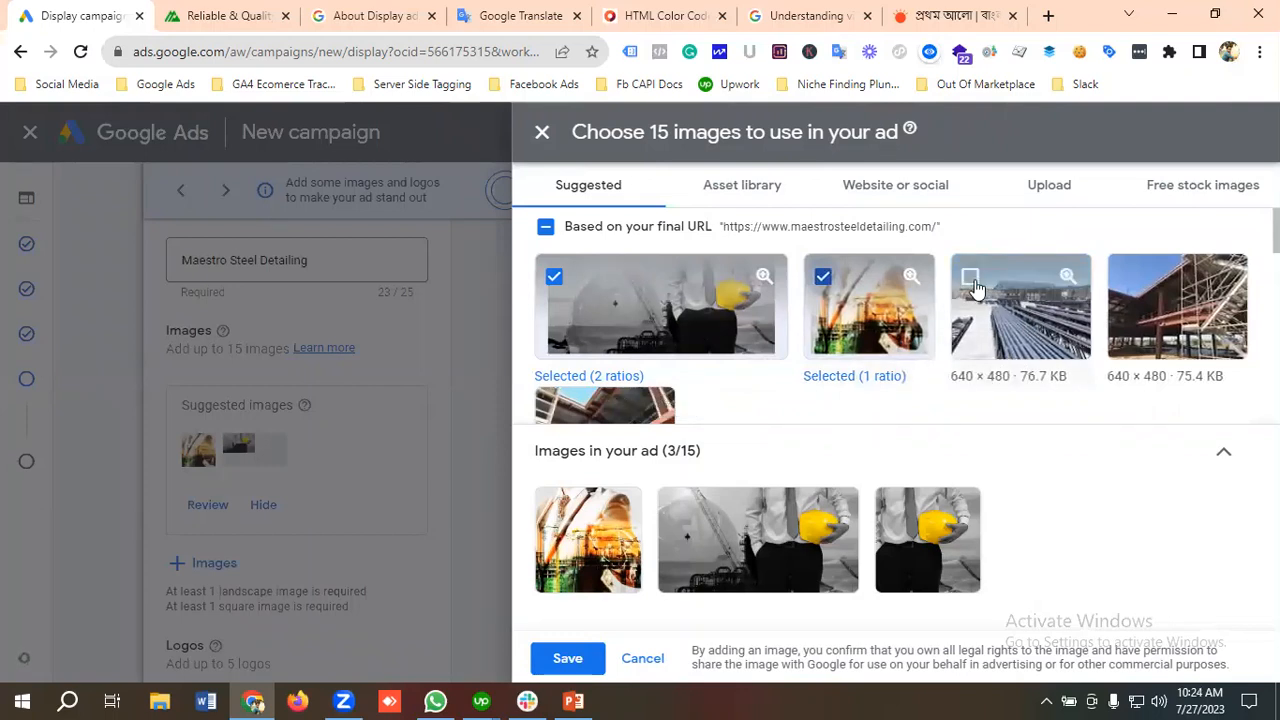
{"action": "left_click", "coordinate": [972, 282]}
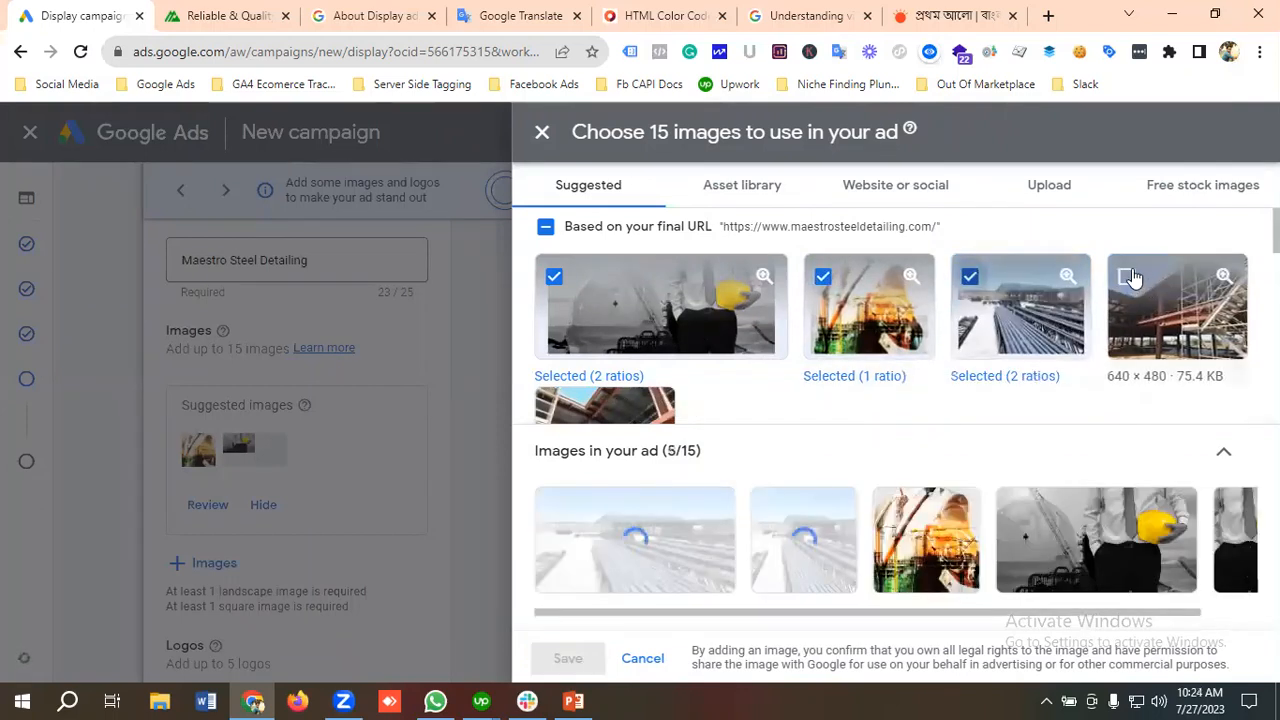
{"action": "left_click", "coordinate": [1130, 278]}
{"action": "scroll", "coordinate": [708, 396], "scroll_direction": "down", "scroll_amount": 1}
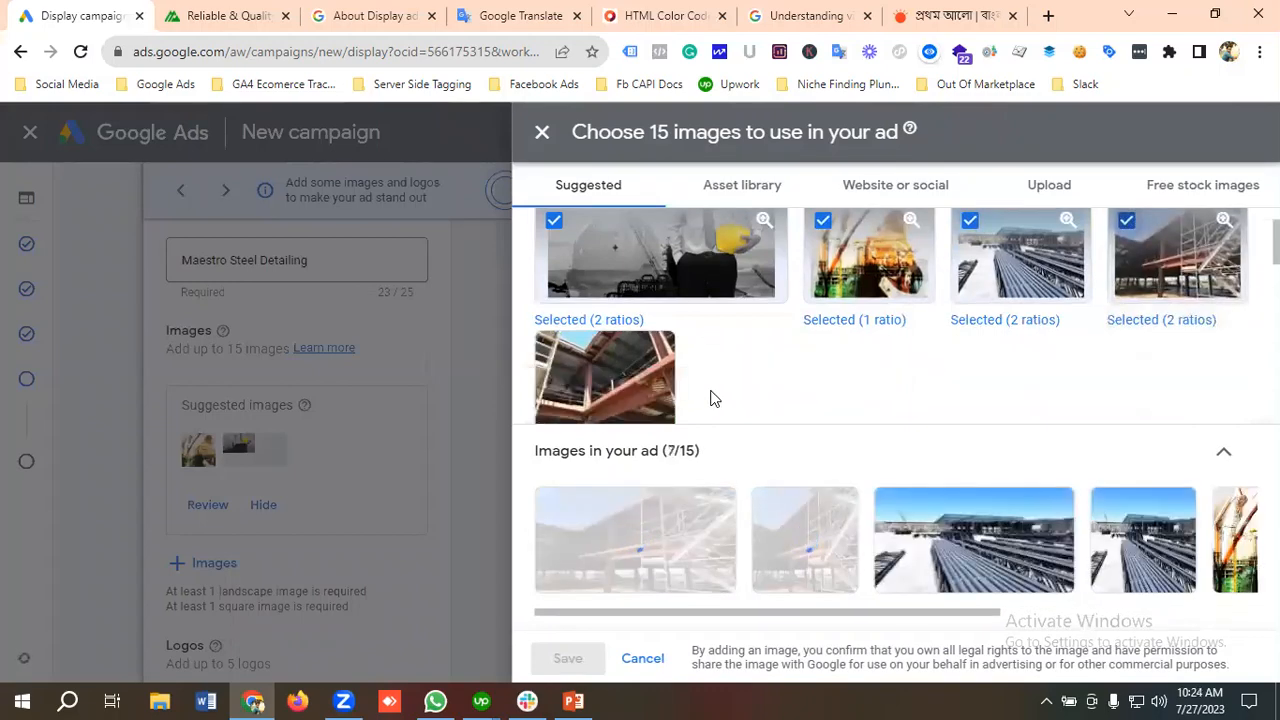
{"action": "scroll", "coordinate": [731, 389], "scroll_direction": "down", "scroll_amount": 2}
{"action": "scroll", "coordinate": [590, 290], "scroll_direction": "up", "scroll_amount": 2}
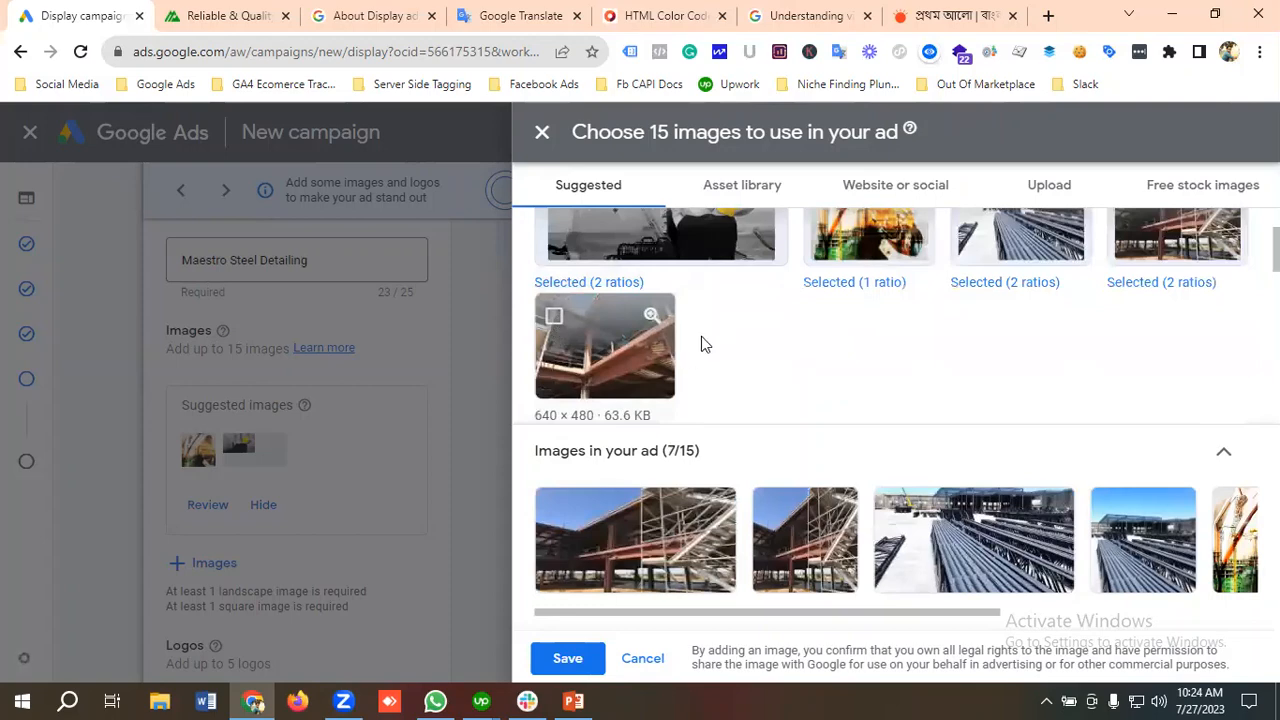
{"action": "left_click", "coordinate": [640, 340]}
{"action": "scroll", "coordinate": [751, 331], "scroll_direction": "down", "scroll_amount": 2}
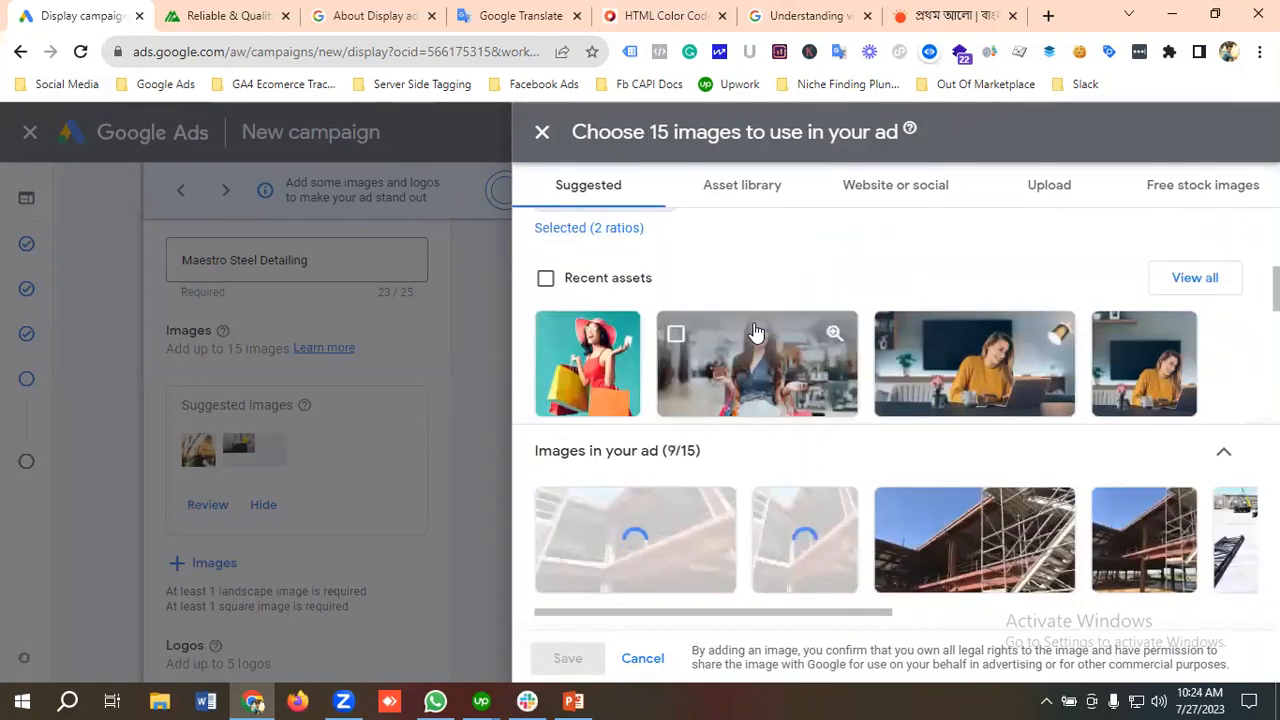
{"action": "scroll", "coordinate": [756, 332], "scroll_direction": "up", "scroll_amount": 2}
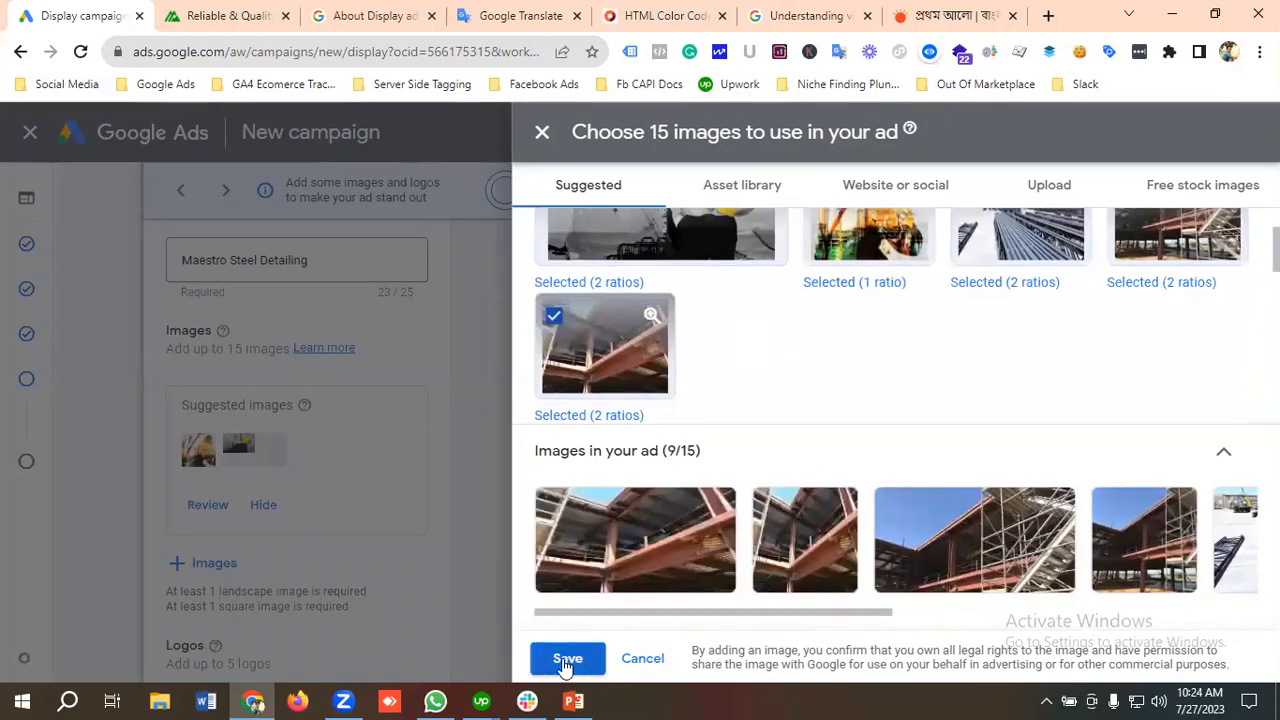
{"action": "left_click", "coordinate": [567, 659]}
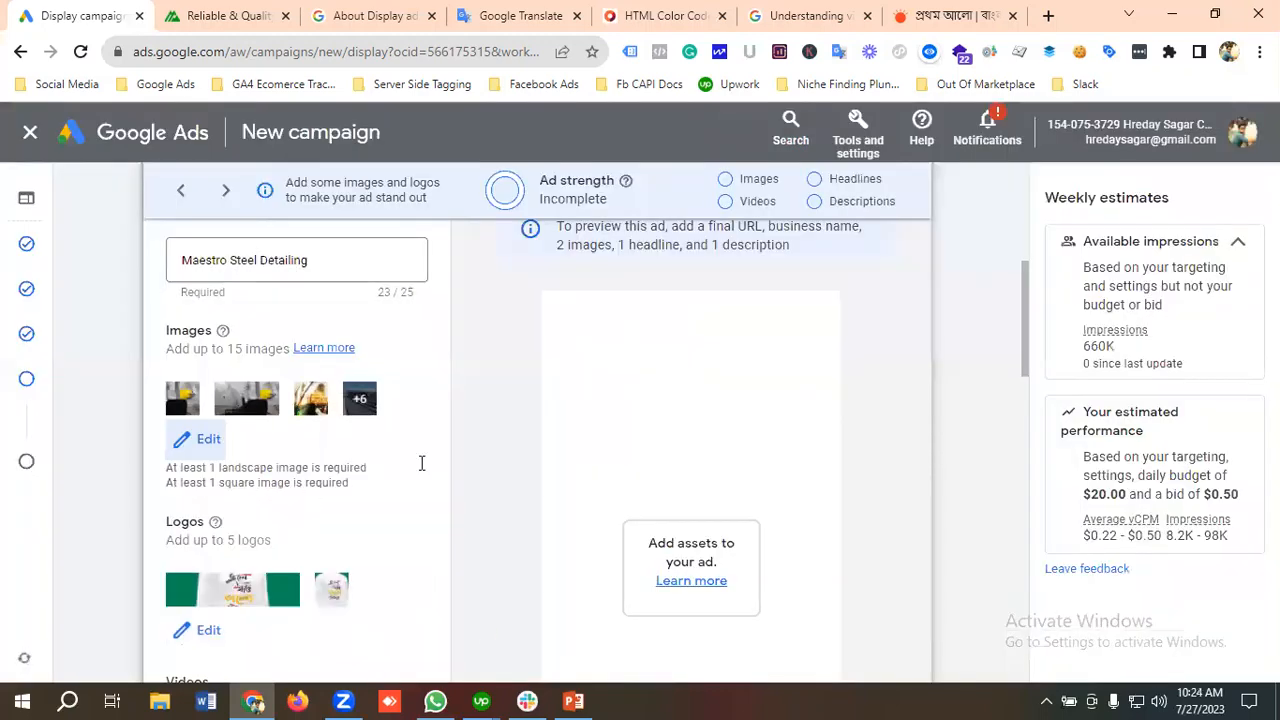
Step: Start editing the ad's logos and scan the suggested URL twitter.com/msd_detailing for logo images
{"action": "scroll", "coordinate": [345, 465], "scroll_direction": "down", "scroll_amount": 1}
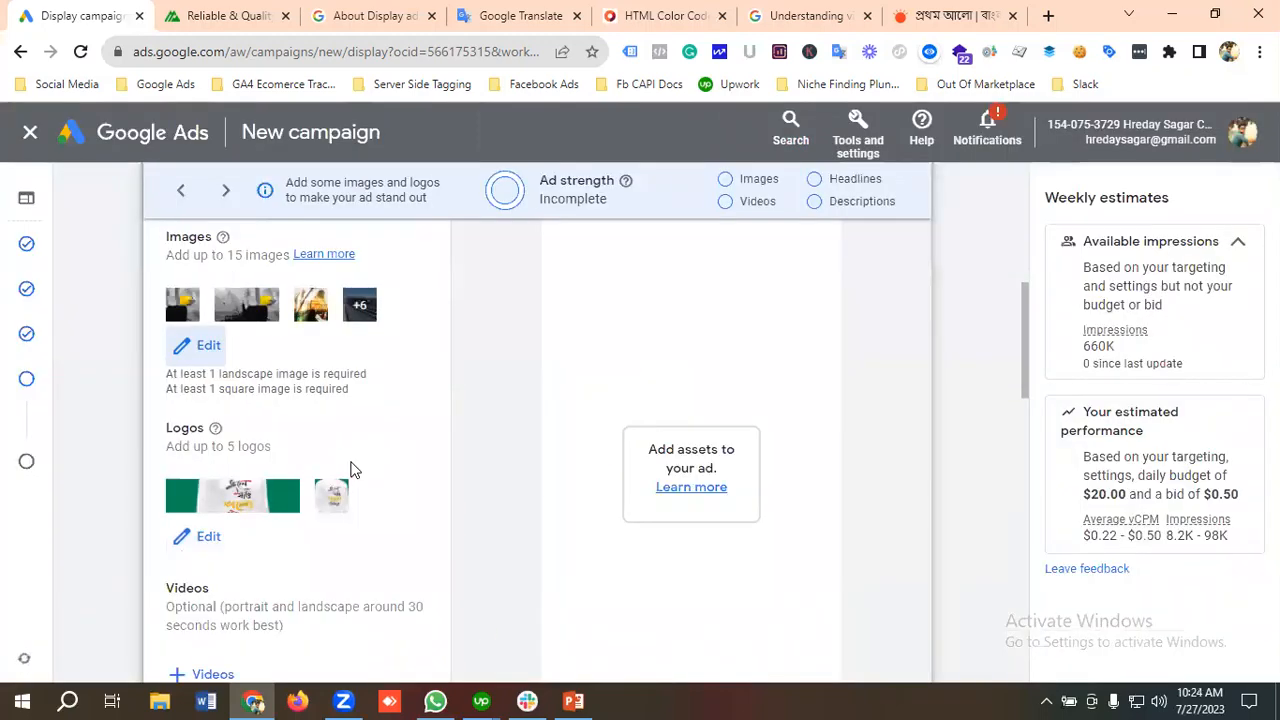
{"action": "left_click", "coordinate": [206, 540]}
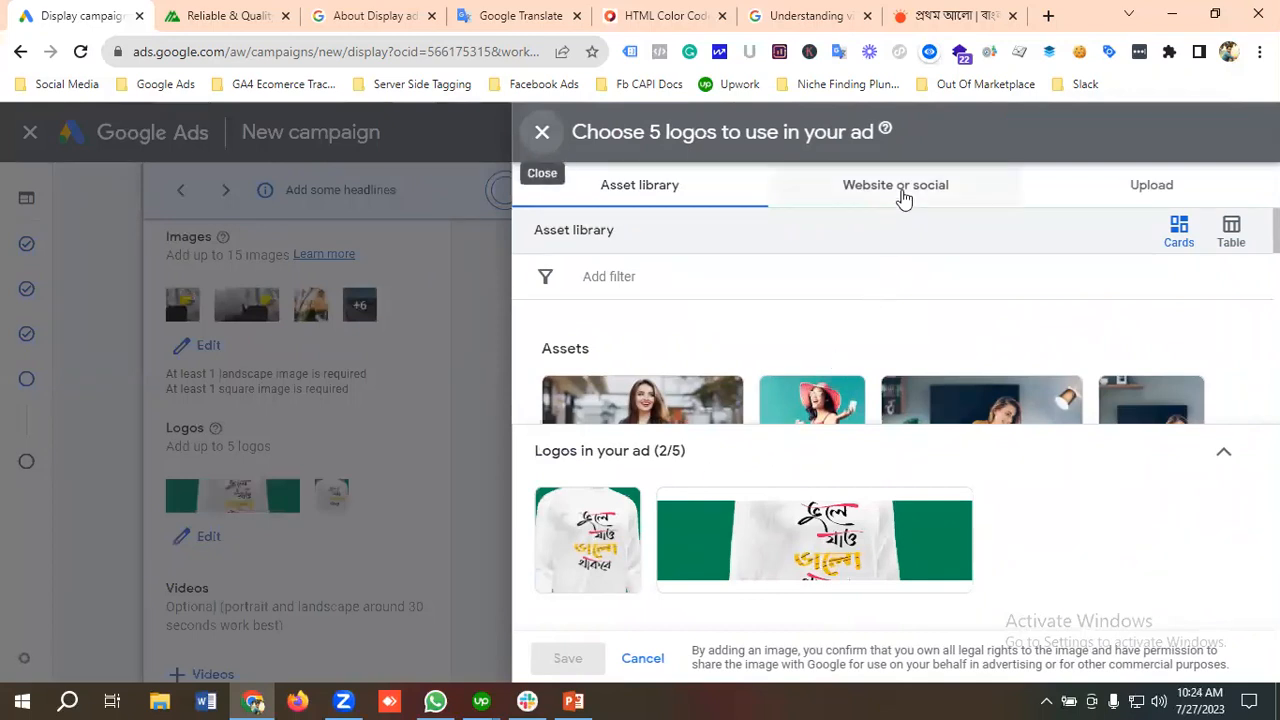
{"action": "left_click", "coordinate": [905, 188]}
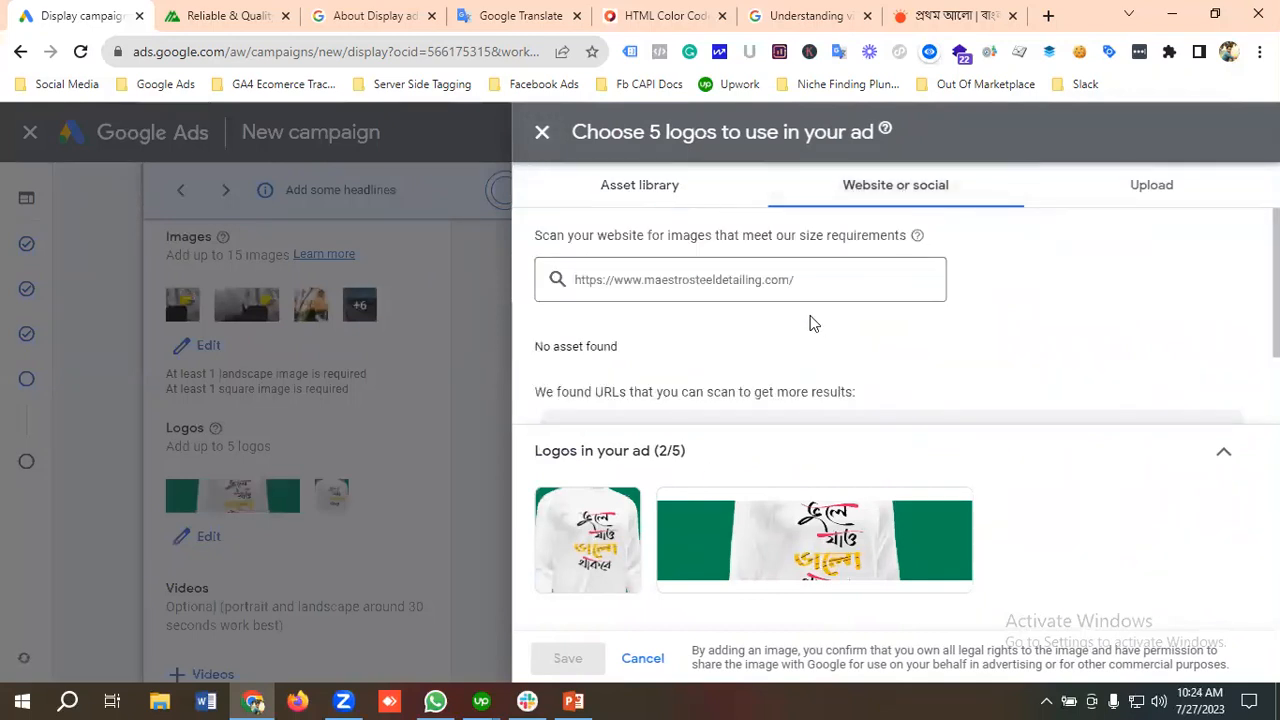
{"action": "left_click", "coordinate": [801, 280]}
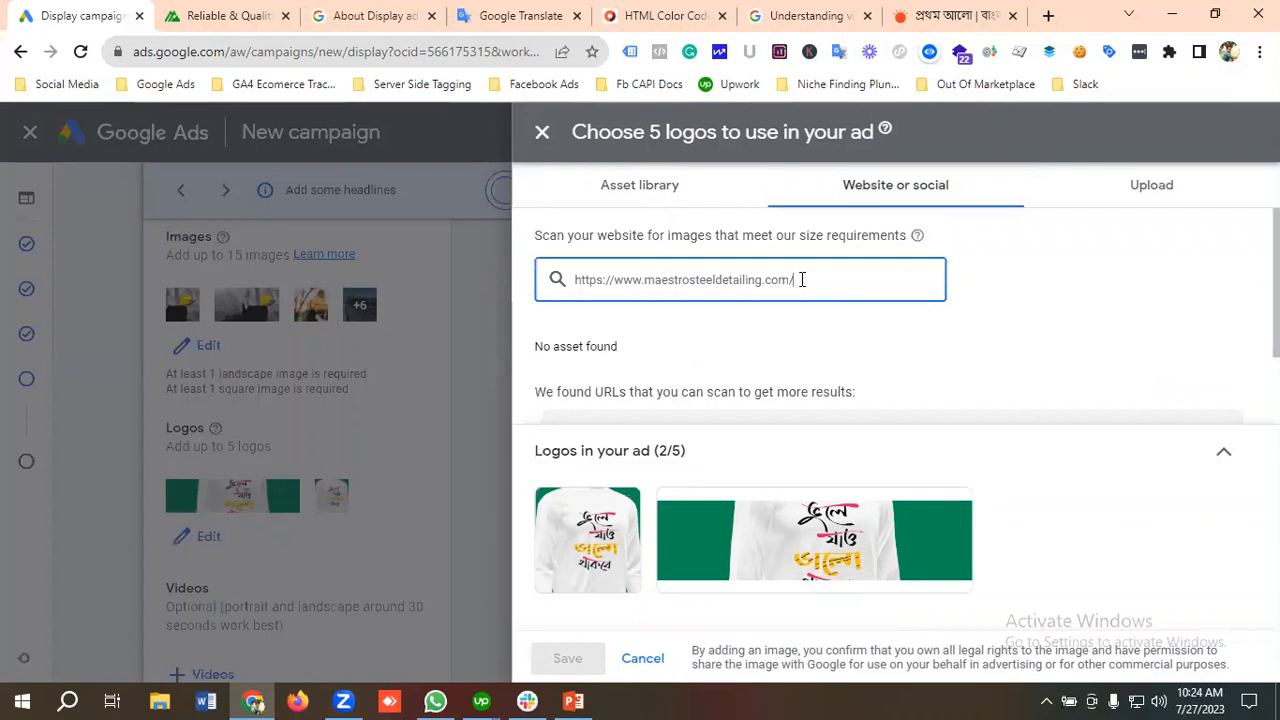
{"action": "scroll", "coordinate": [810, 280], "scroll_direction": "down", "scroll_amount": 1}
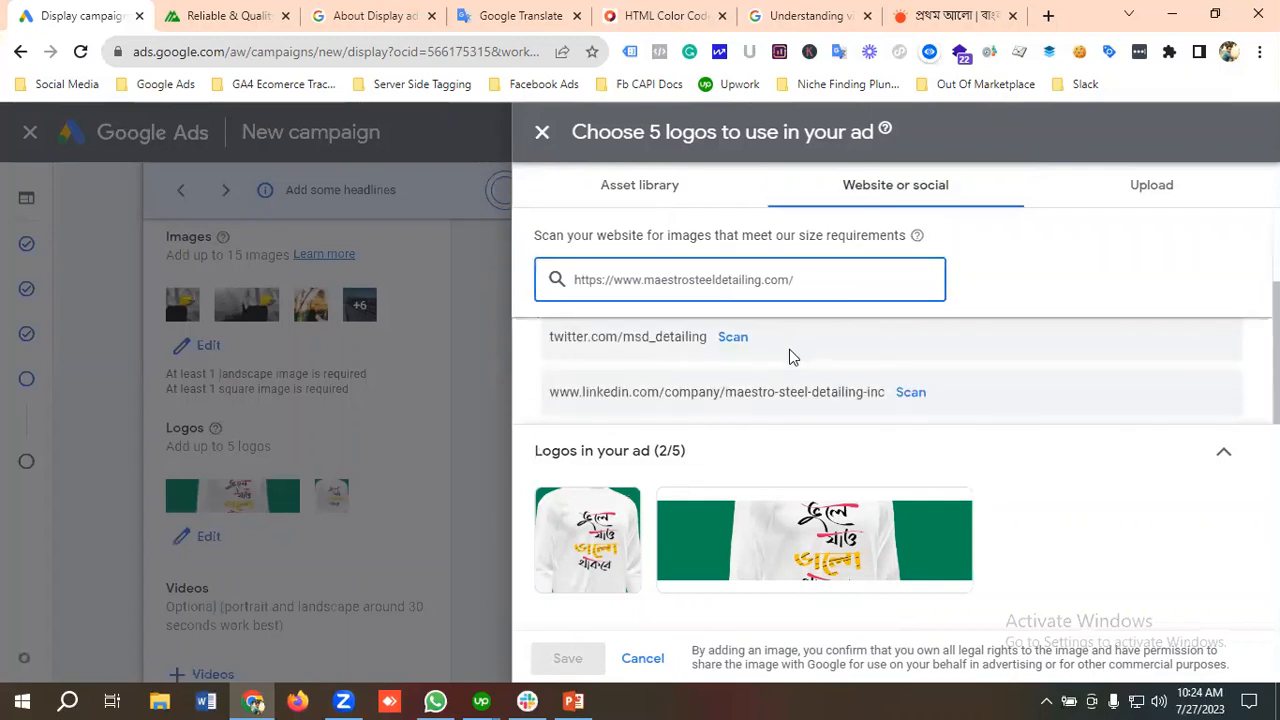
{"action": "scroll", "coordinate": [791, 361], "scroll_direction": "up", "scroll_amount": 1}
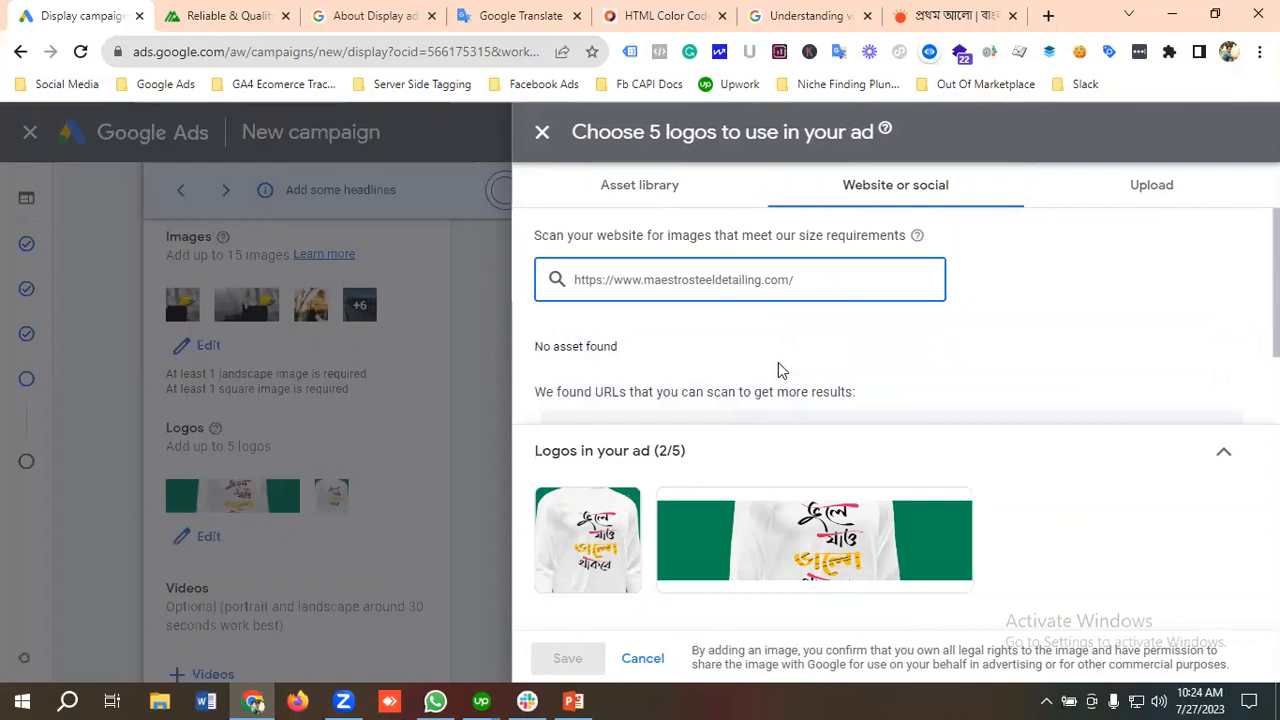
{"action": "scroll", "coordinate": [800, 366], "scroll_direction": "down", "scroll_amount": 1}
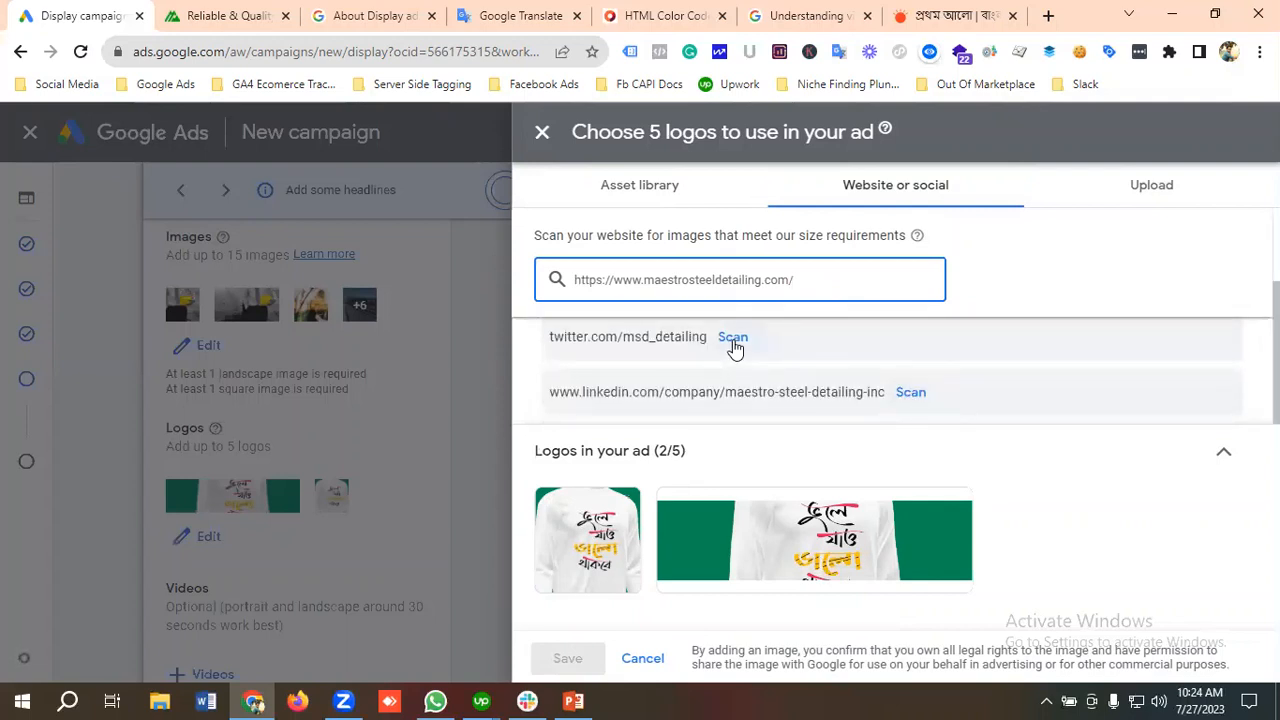
{"action": "left_click", "coordinate": [735, 343]}
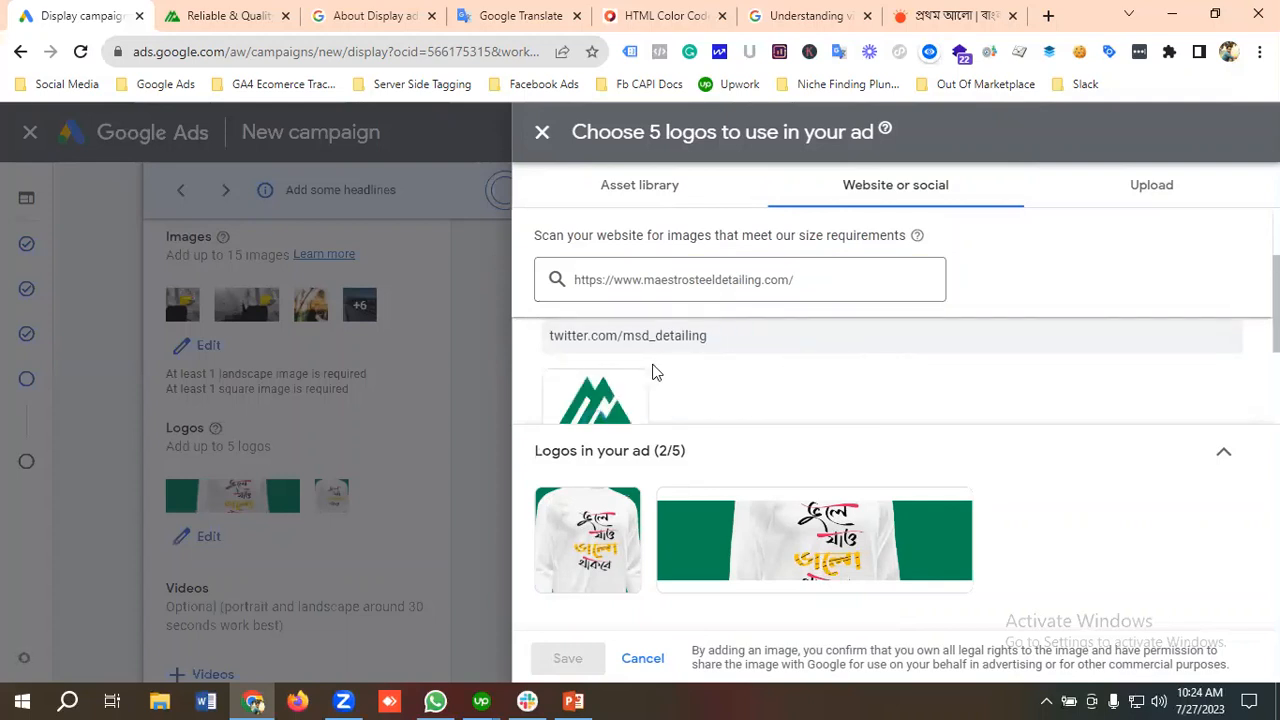
Step: Select the green Maestro Steel Detailing logo, remove the two shirt logos from the ad, and save the logo selection
{"action": "scroll", "coordinate": [652, 370], "scroll_direction": "down", "scroll_amount": 1}
{"action": "left_click", "coordinate": [593, 345]}
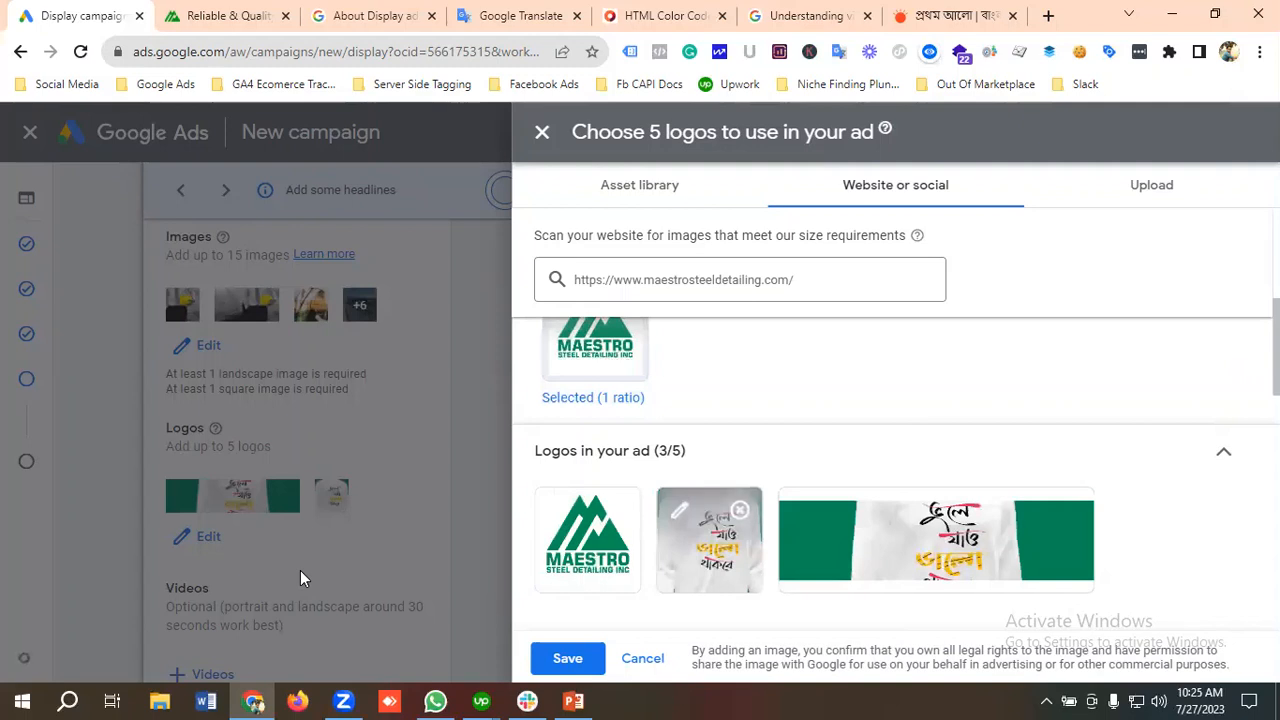
{"action": "left_click", "coordinate": [739, 510]}
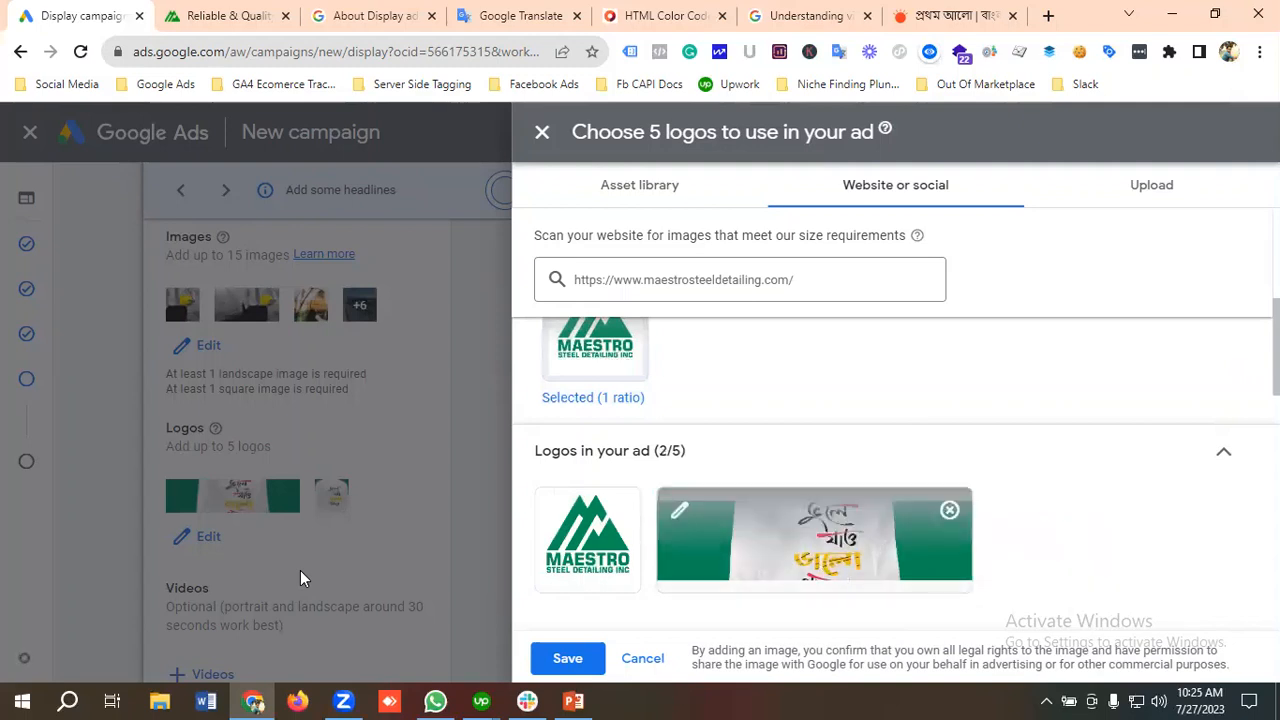
{"action": "left_click", "coordinate": [568, 660]}
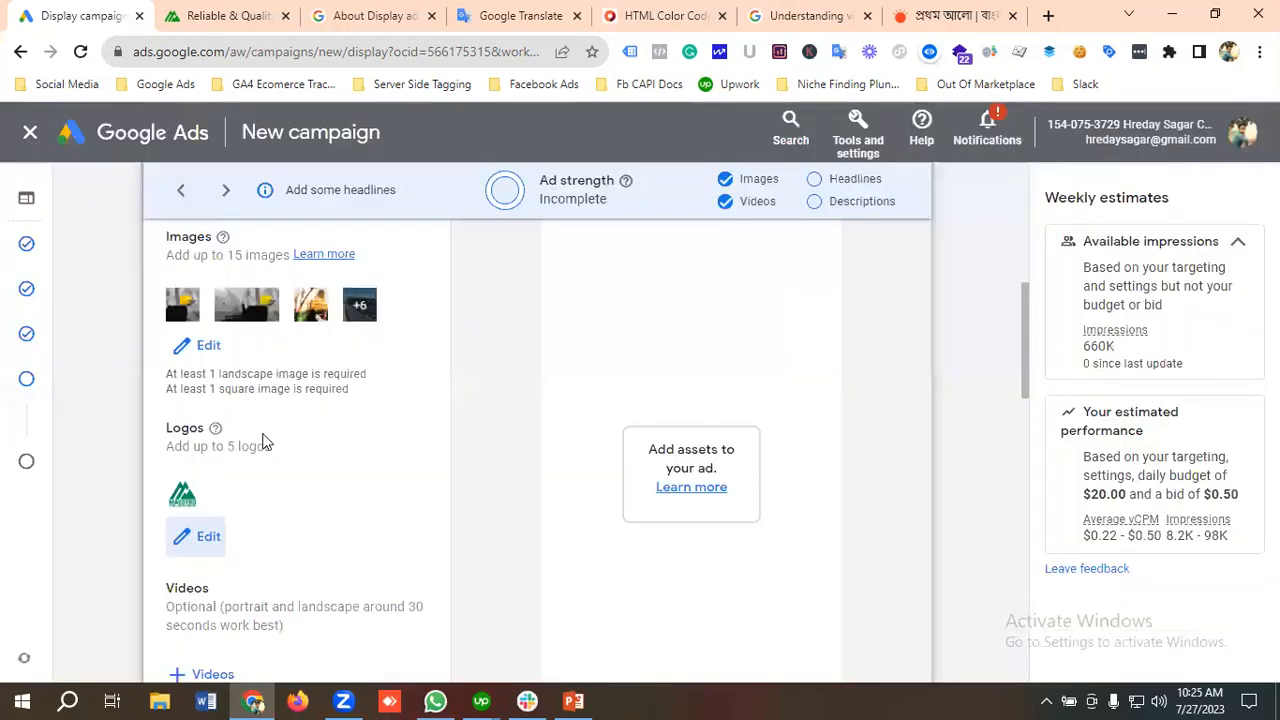
Step: Switch to YouTube in a new tab, search for analytical growth, and open the Analytical Growth channel
{"action": "scroll", "coordinate": [343, 482], "scroll_direction": "down", "scroll_amount": 2}
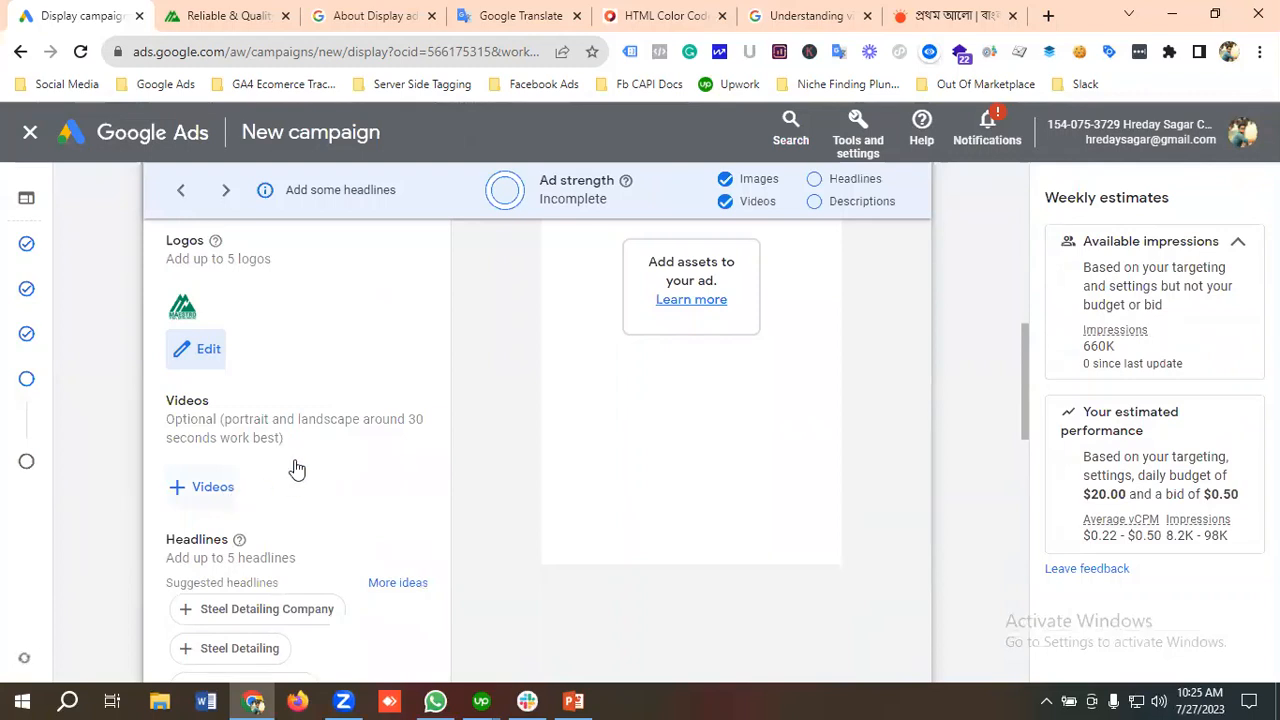
{"action": "scroll", "coordinate": [290, 462], "scroll_direction": "down", "scroll_amount": 1}
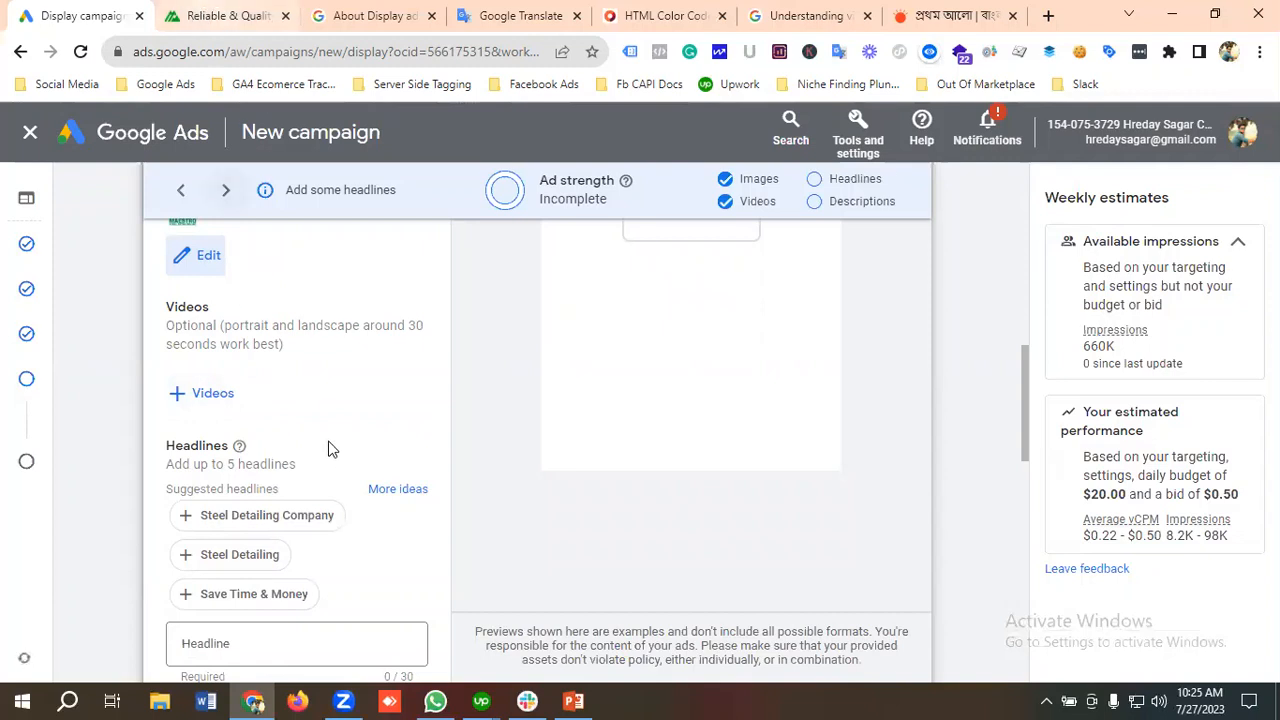
{"action": "left_click", "coordinate": [1048, 15]}
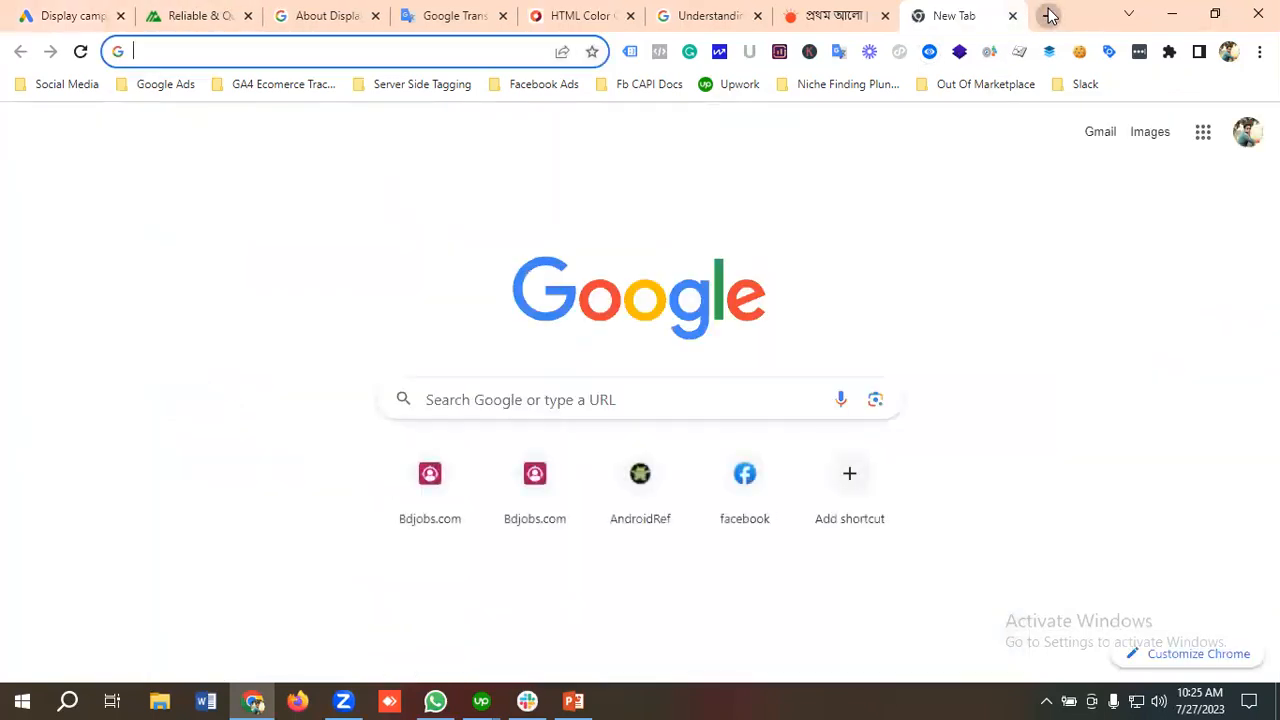
{"action": "type", "text": "you"}
{"action": "key", "text": "Return"}
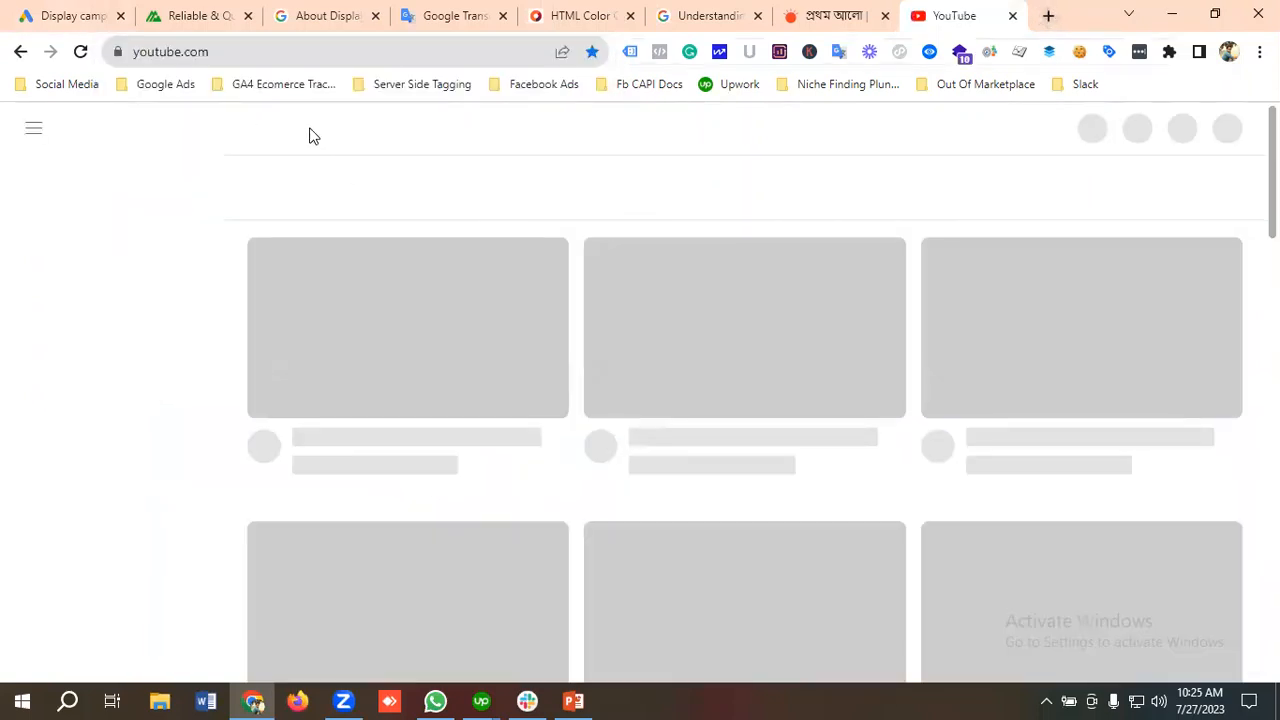
{"action": "left_click", "coordinate": [406, 129]}
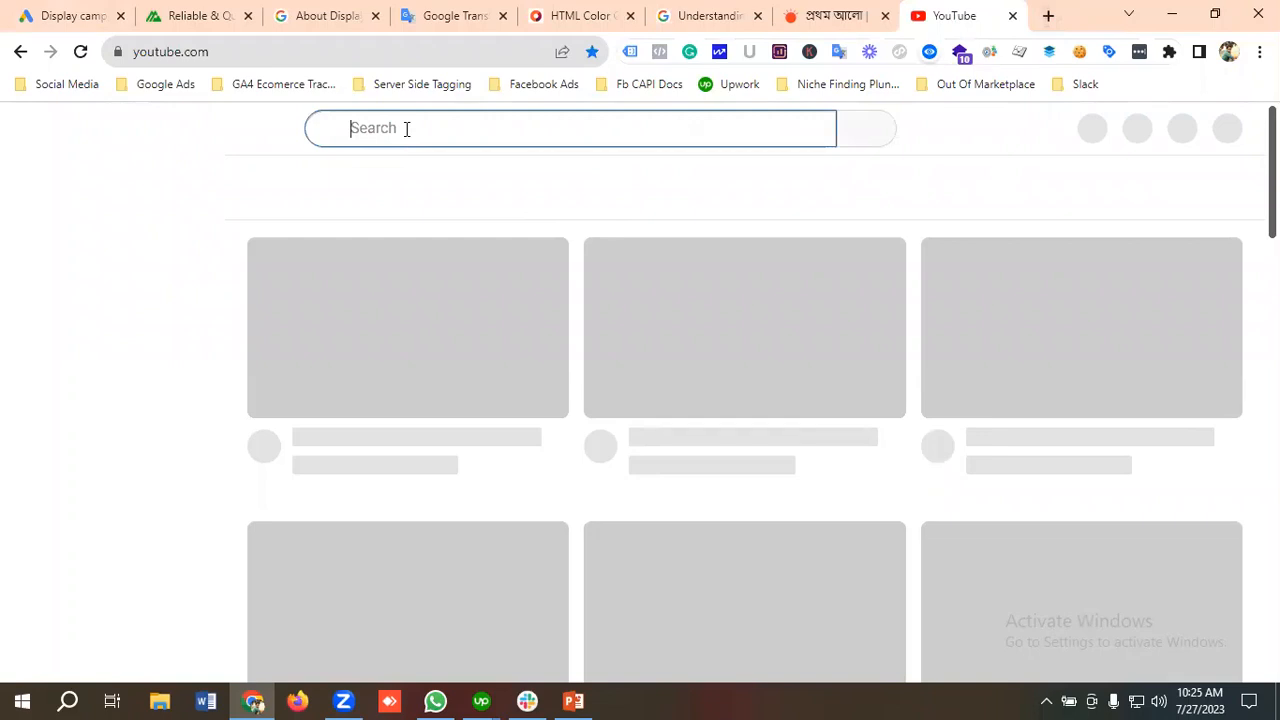
{"action": "type", "text": "an"}
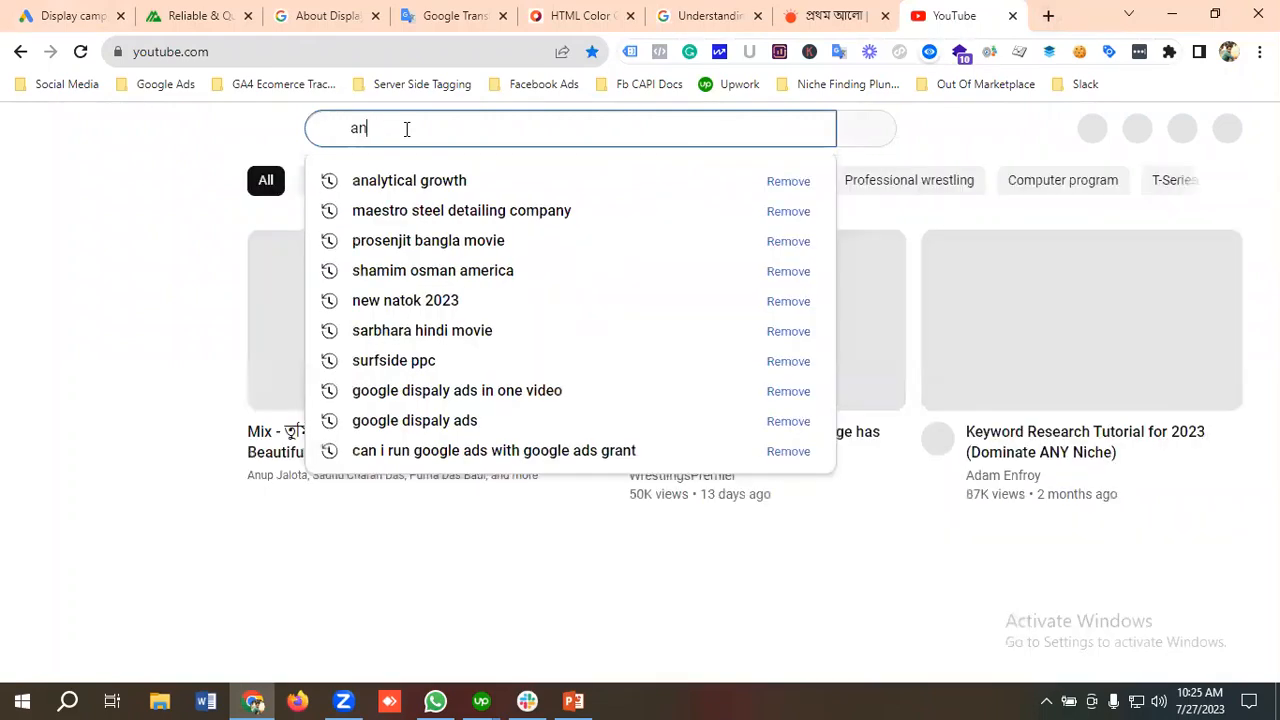
{"action": "type", "text": "a"}
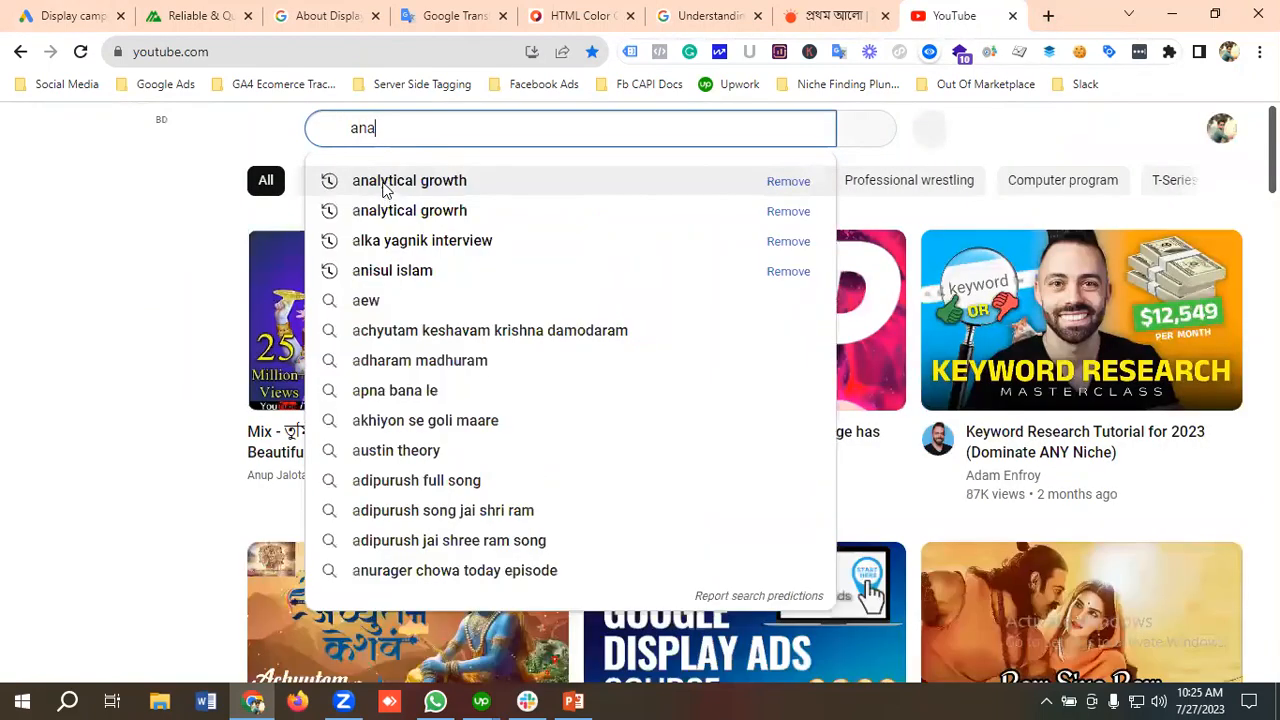
{"action": "left_click", "coordinate": [383, 186]}
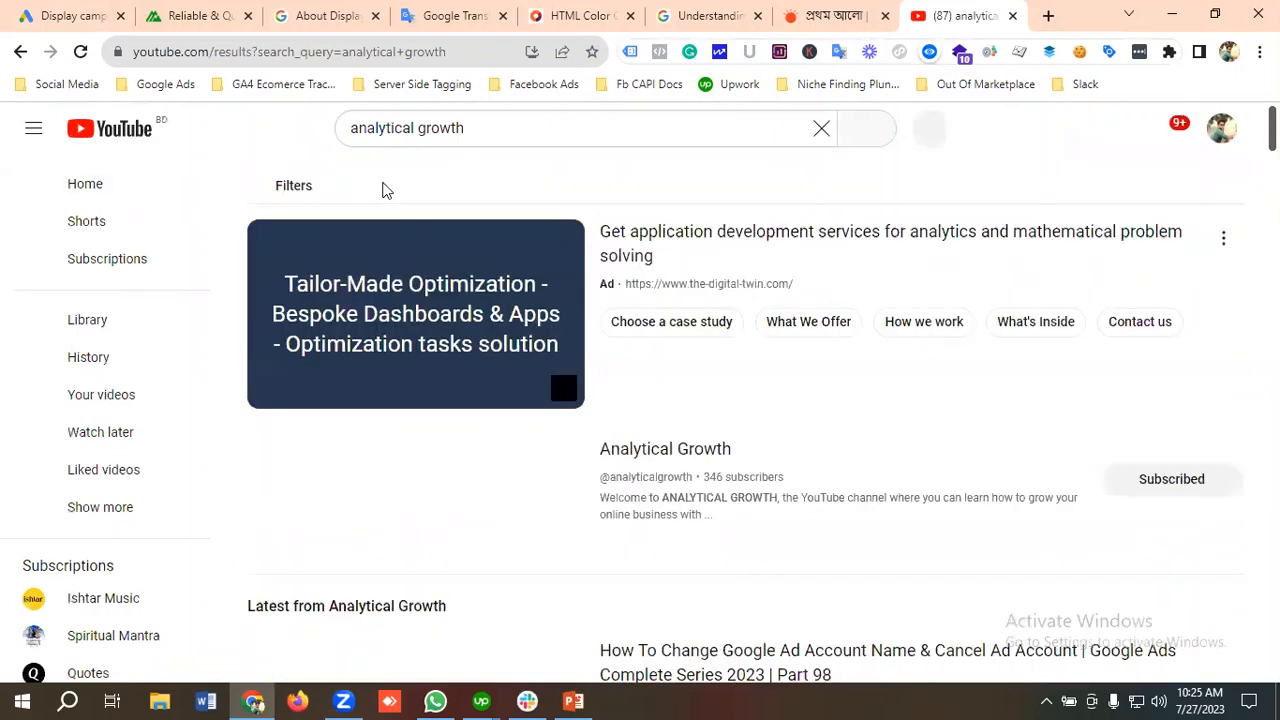
{"action": "left_click", "coordinate": [669, 457]}
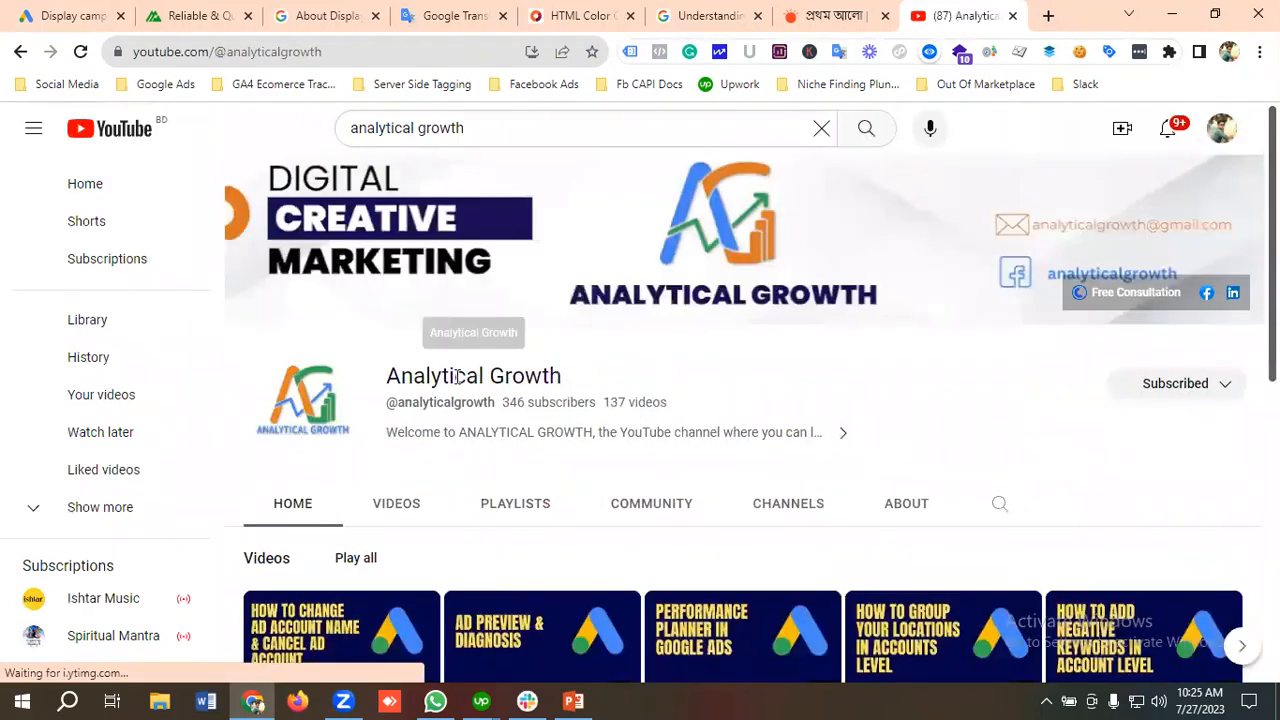
Step: Open the channel's Ad Preview & Diagnosis In Google Ads video and copy its video URL
{"action": "scroll", "coordinate": [443, 463], "scroll_direction": "down", "scroll_amount": 2}
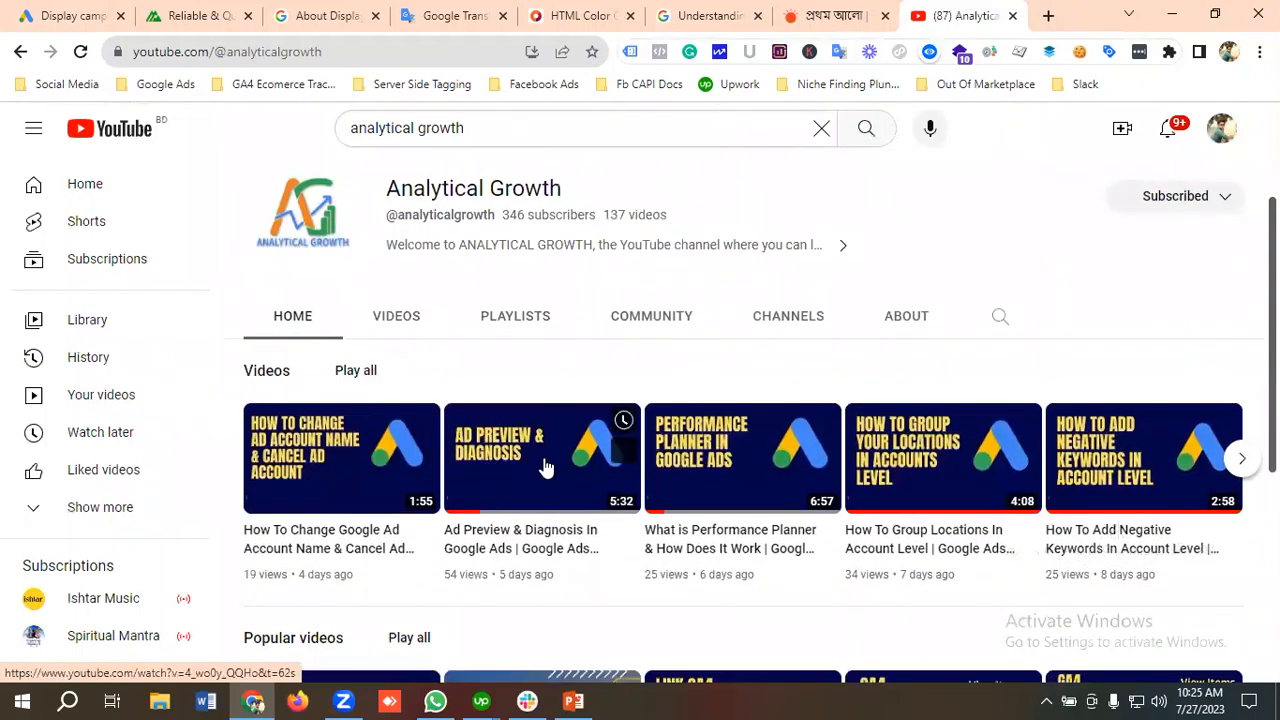
{"action": "left_click", "coordinate": [545, 467]}
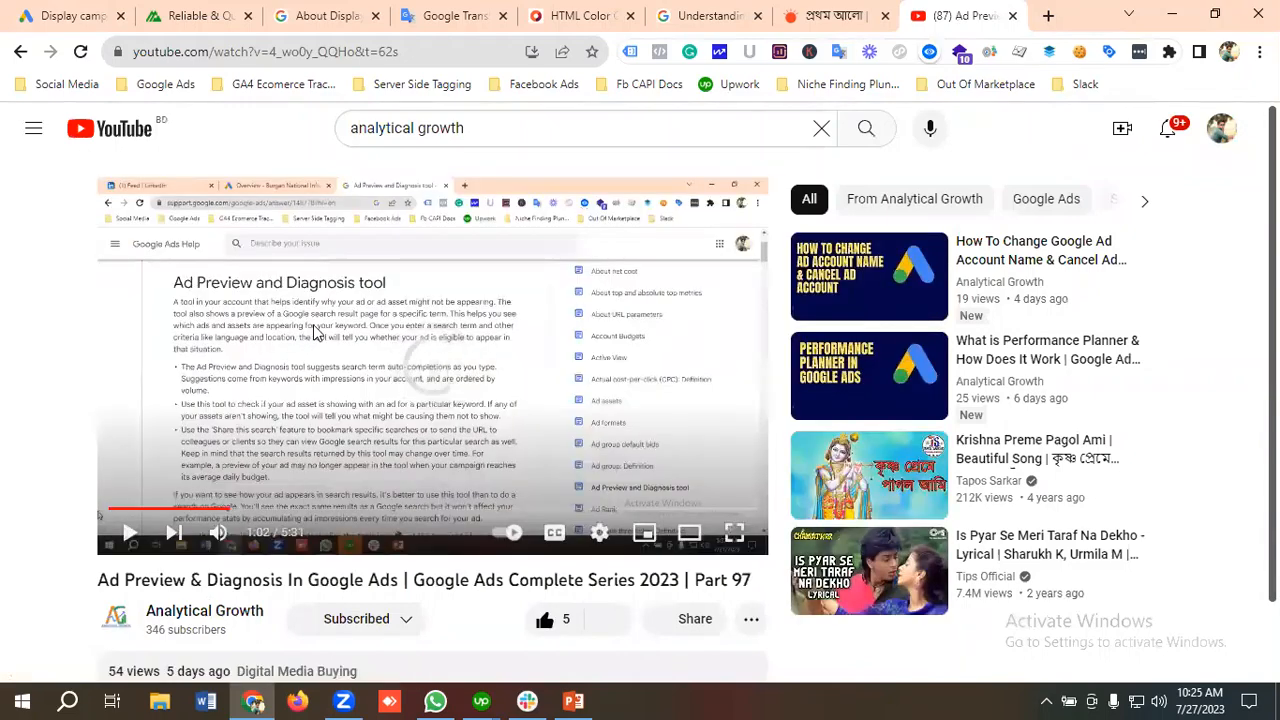
{"action": "right_click", "coordinate": [310, 328]}
{"action": "left_click", "coordinate": [382, 388]}
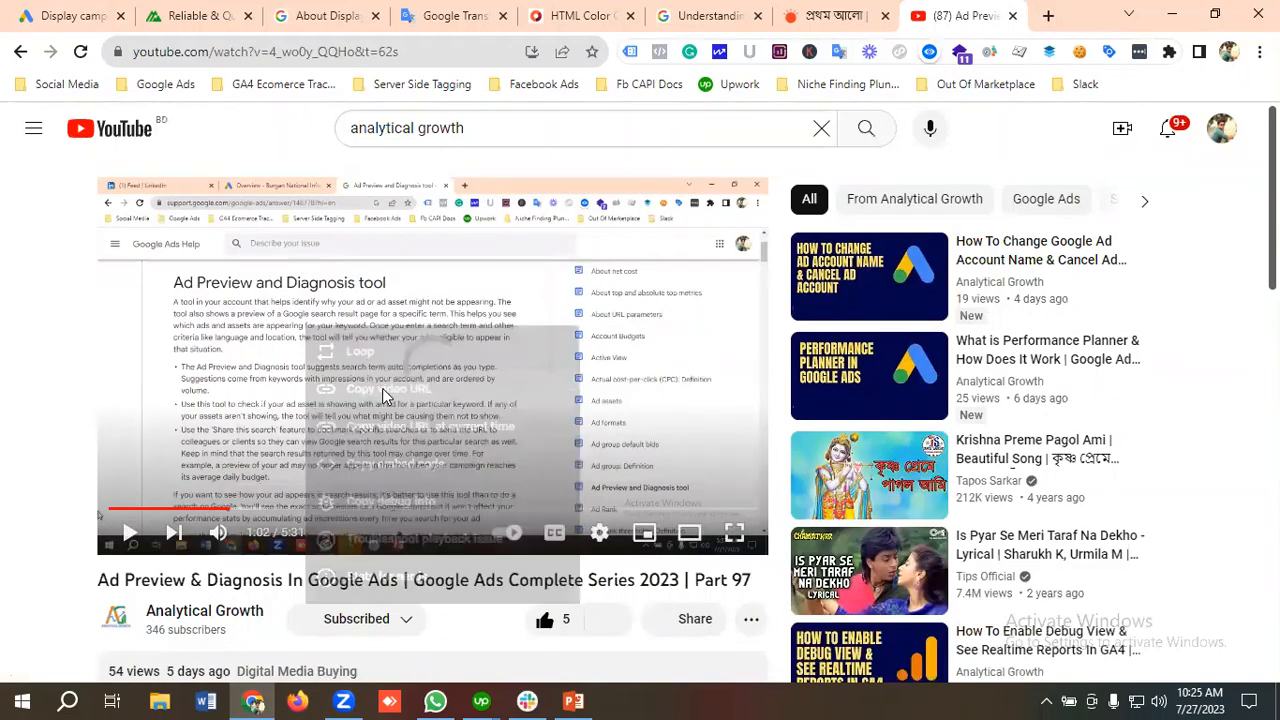
{"action": "left_click", "coordinate": [62, 16]}
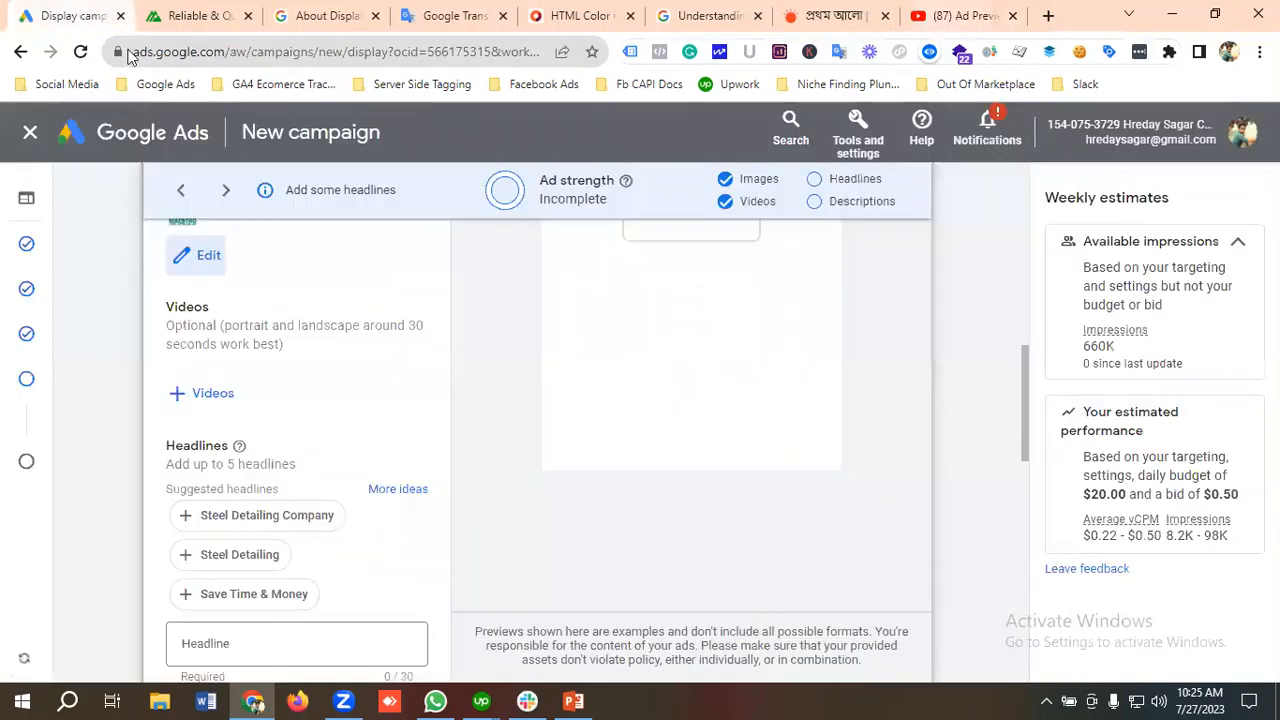
{"action": "left_click", "coordinate": [210, 395]}
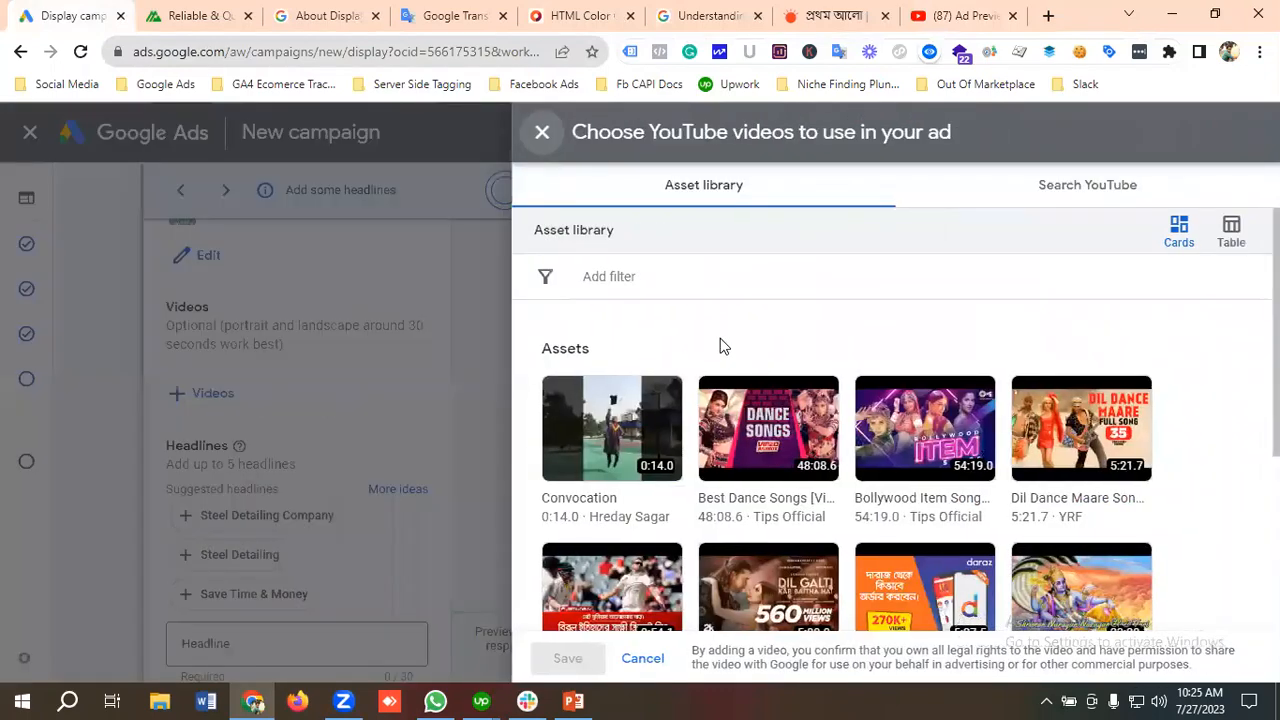
{"action": "left_click", "coordinate": [1057, 192]}
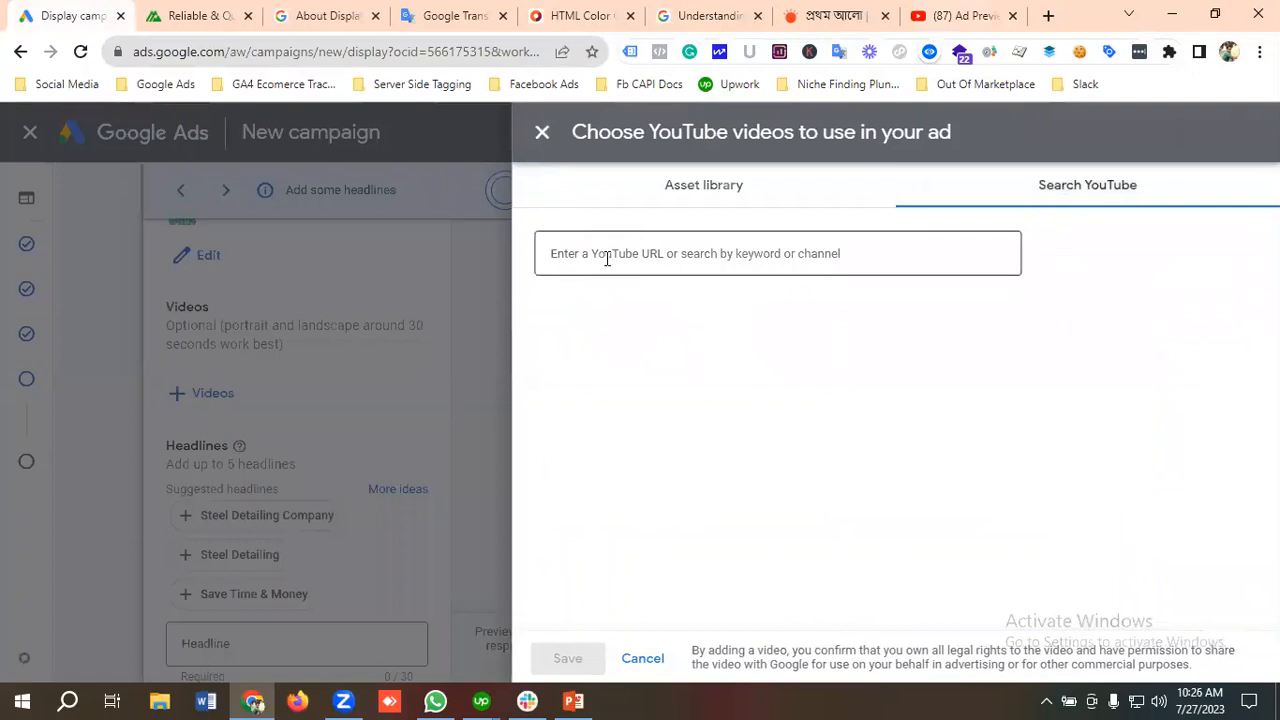
{"action": "left_click", "coordinate": [607, 258]}
{"action": "key", "text": "ctrl+v"}
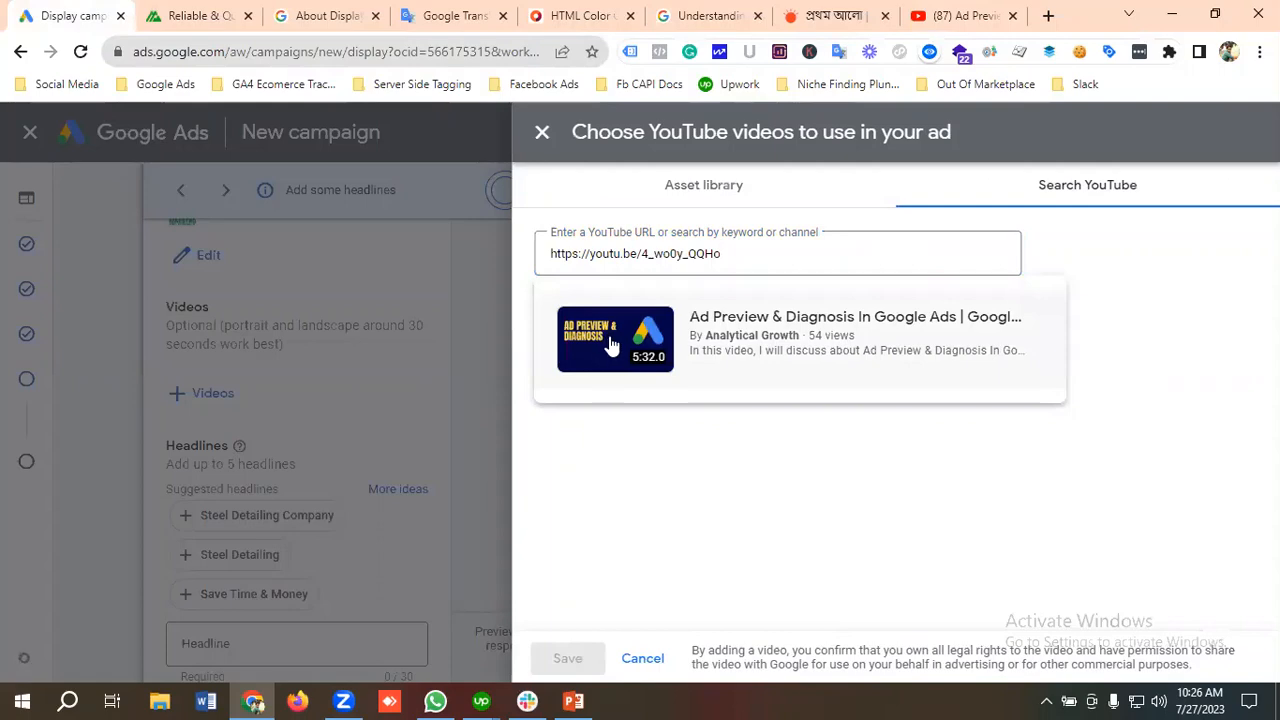
{"action": "left_click", "coordinate": [612, 345]}
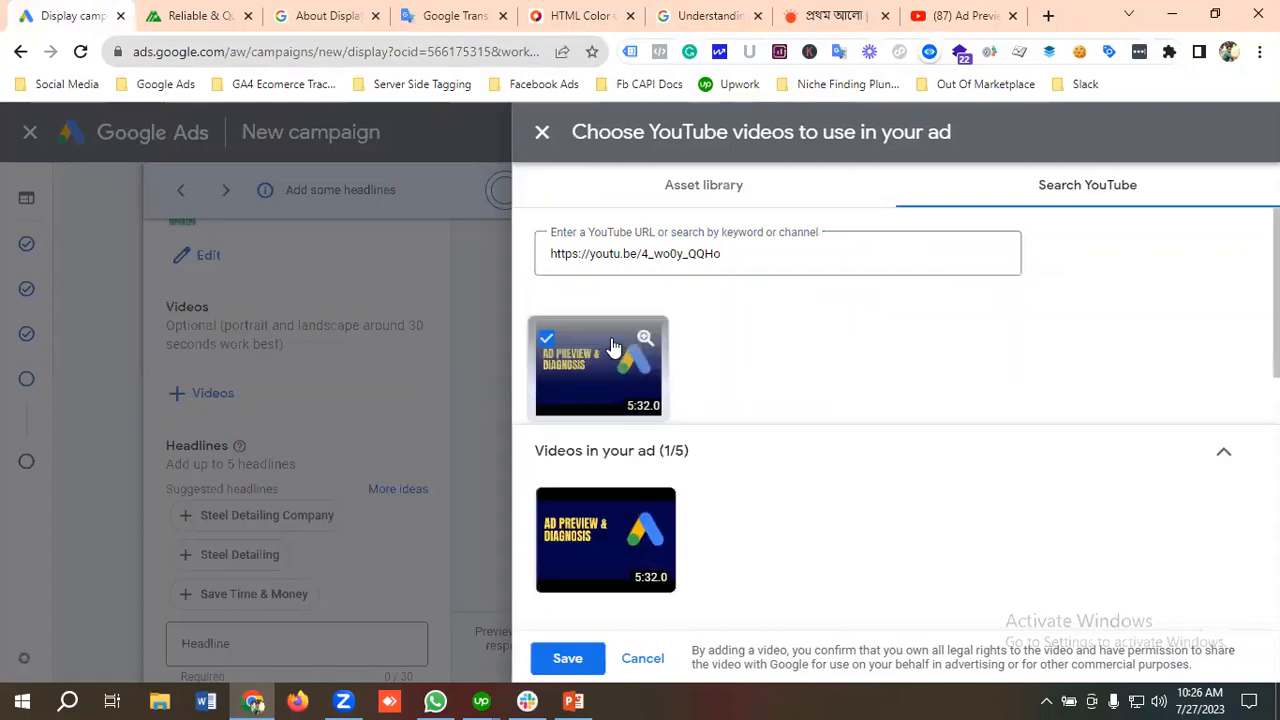
{"action": "left_click", "coordinate": [566, 659]}
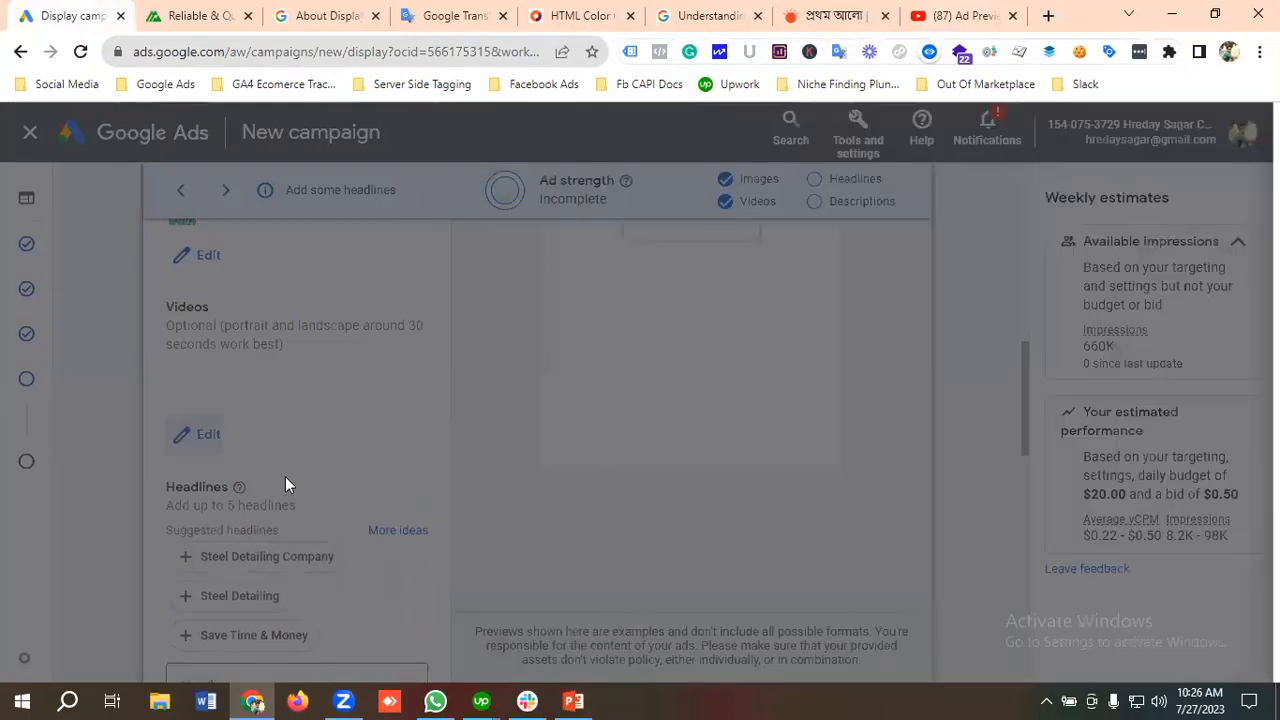
Step: Add three more headline fields to the ad so that five headlines can be entered
{"action": "scroll", "coordinate": [358, 467], "scroll_direction": "down", "scroll_amount": 1}
{"action": "scroll", "coordinate": [358, 476], "scroll_direction": "down", "scroll_amount": 2}
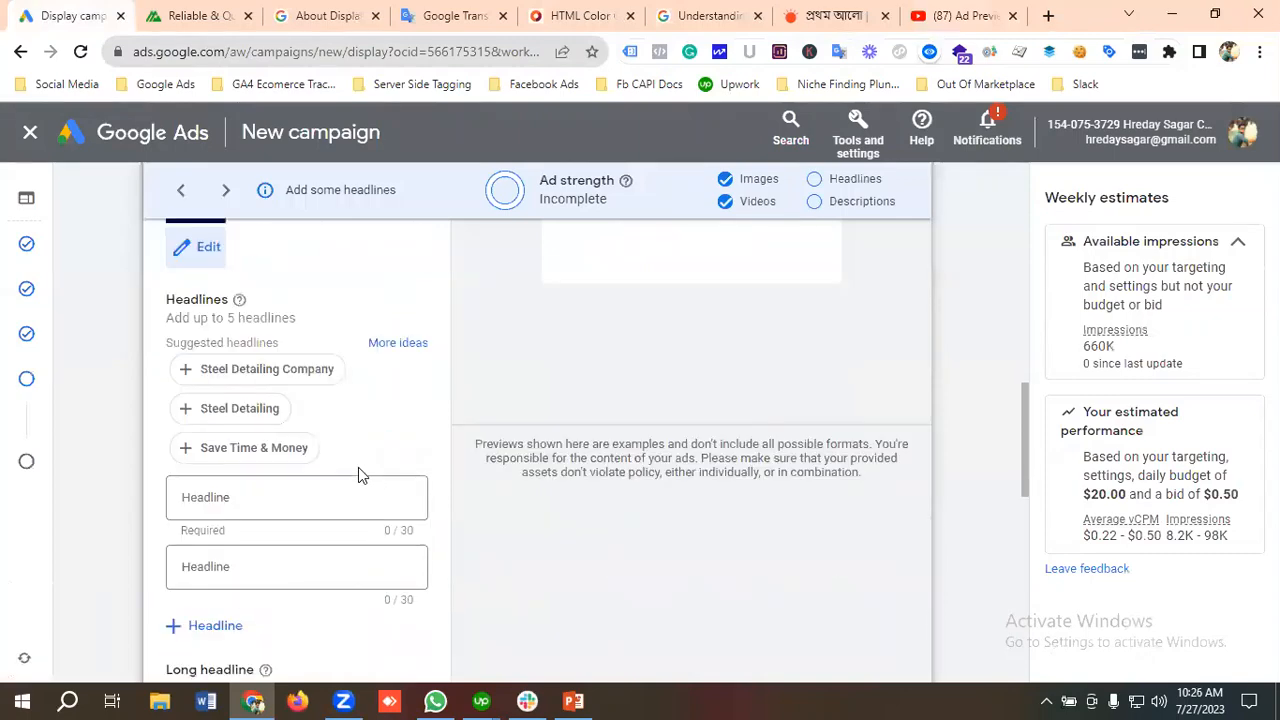
{"action": "left_click", "coordinate": [250, 525]}
{"action": "scroll", "coordinate": [250, 525], "scroll_direction": "down", "scroll_amount": 1}
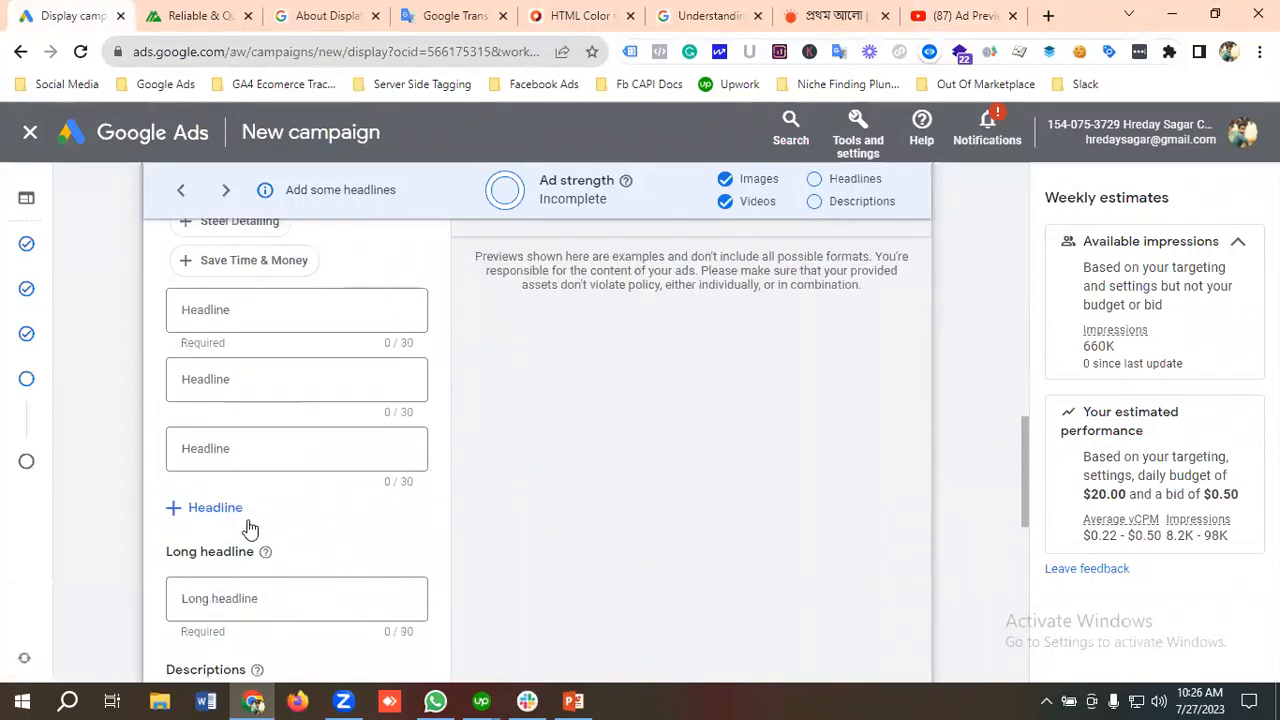
{"action": "left_click", "coordinate": [234, 513]}
{"action": "left_click", "coordinate": [234, 578]}
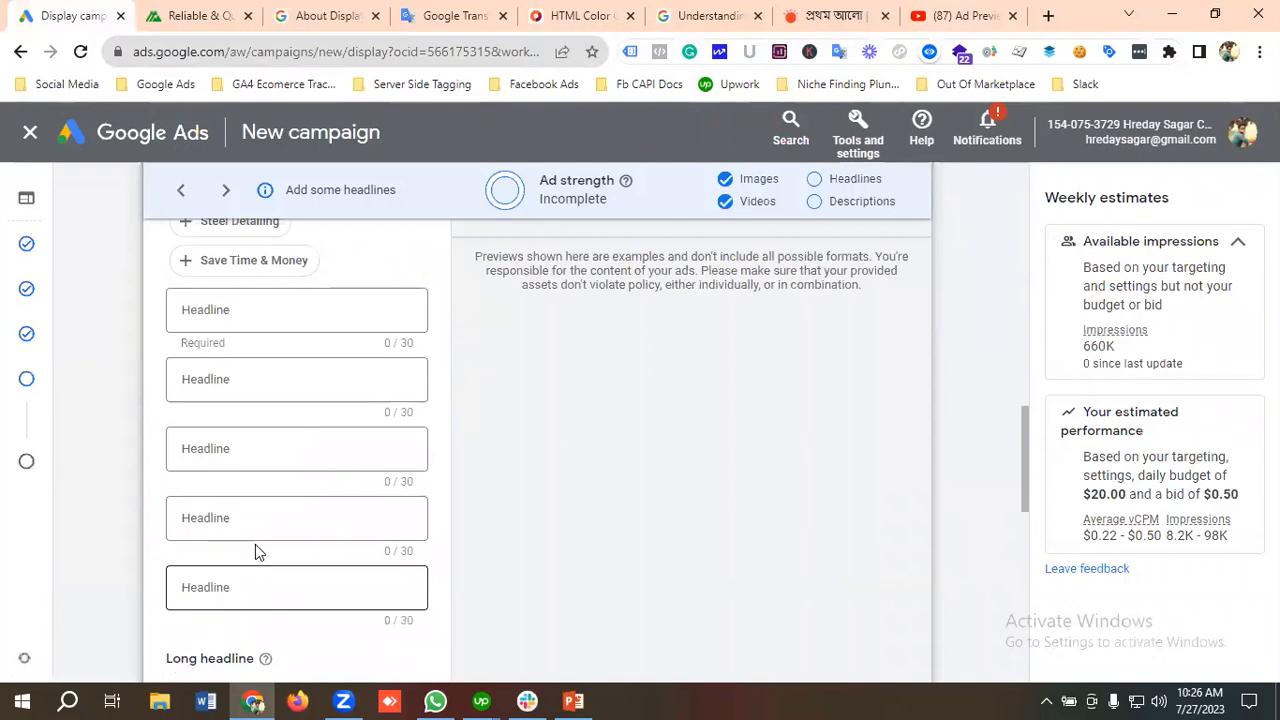
Step: Add three more description fields to the ad so that five descriptions can be entered
{"action": "scroll", "coordinate": [262, 500], "scroll_direction": "up", "scroll_amount": 1}
{"action": "scroll", "coordinate": [255, 420], "scroll_direction": "down", "scroll_amount": 1}
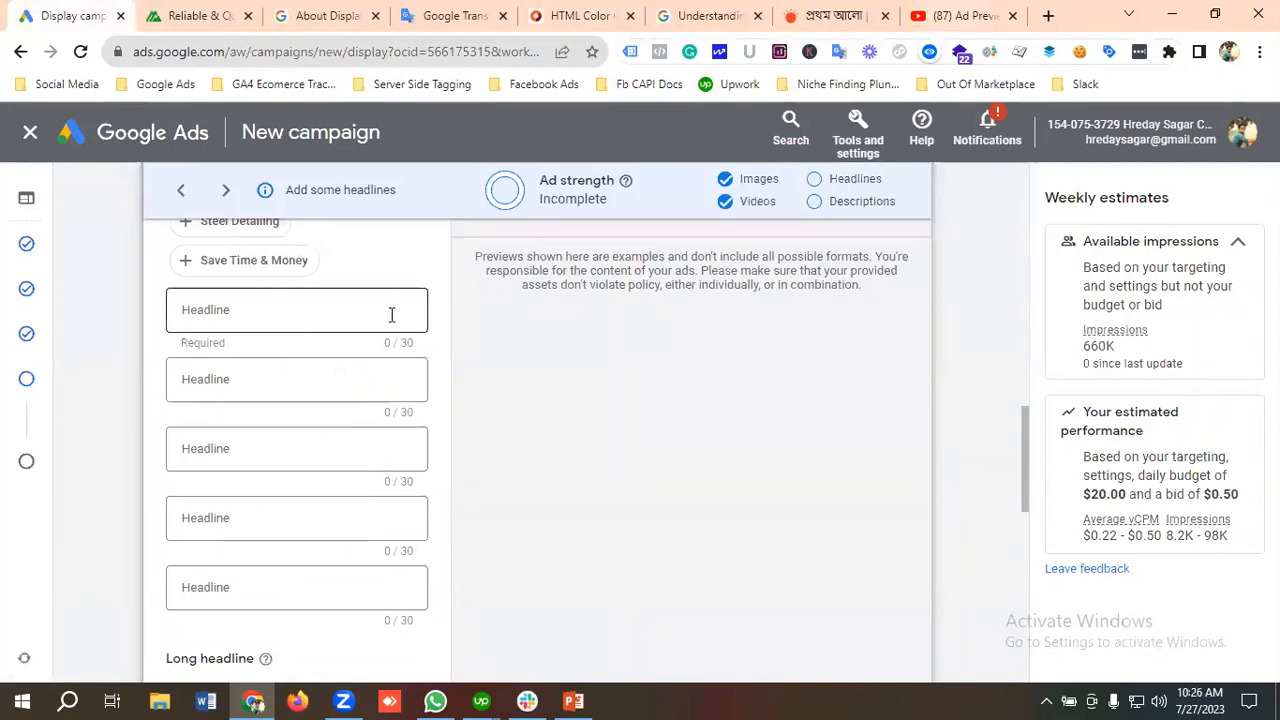
{"action": "scroll", "coordinate": [295, 380], "scroll_direction": "down", "scroll_amount": 1}
{"action": "scroll", "coordinate": [295, 380], "scroll_direction": "down", "scroll_amount": 2}
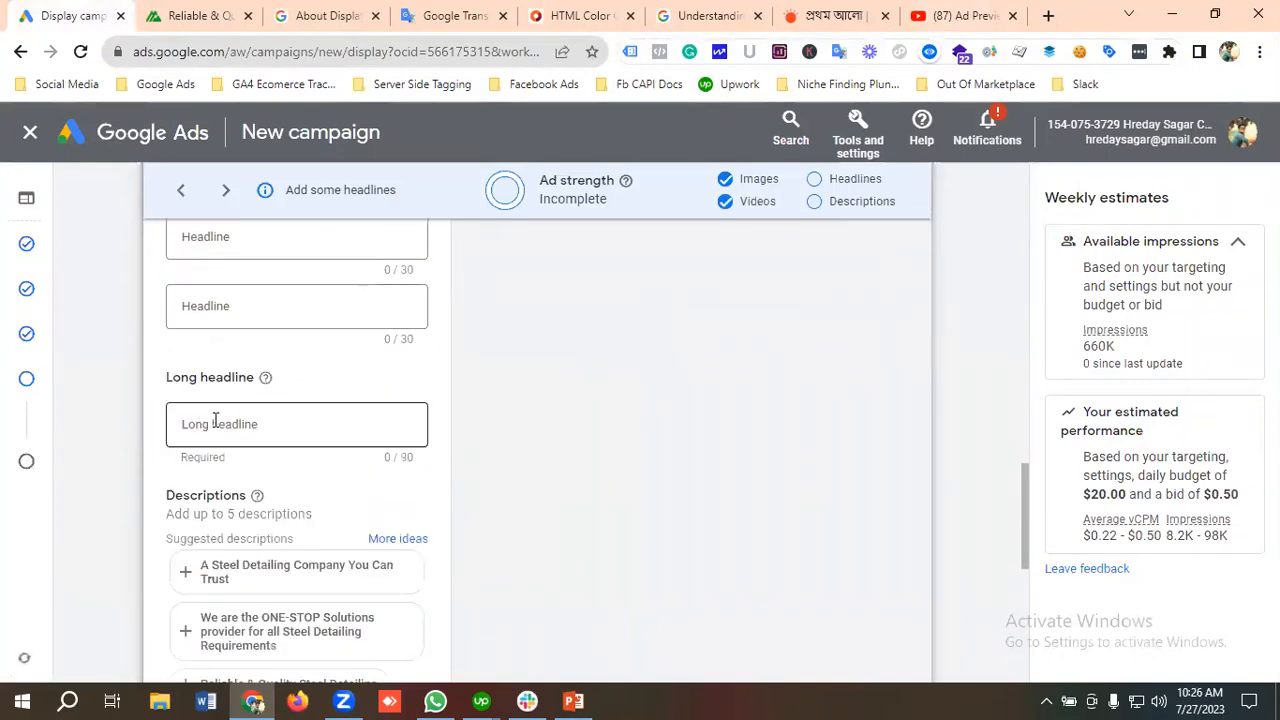
{"action": "scroll", "coordinate": [285, 420], "scroll_direction": "down", "scroll_amount": 2}
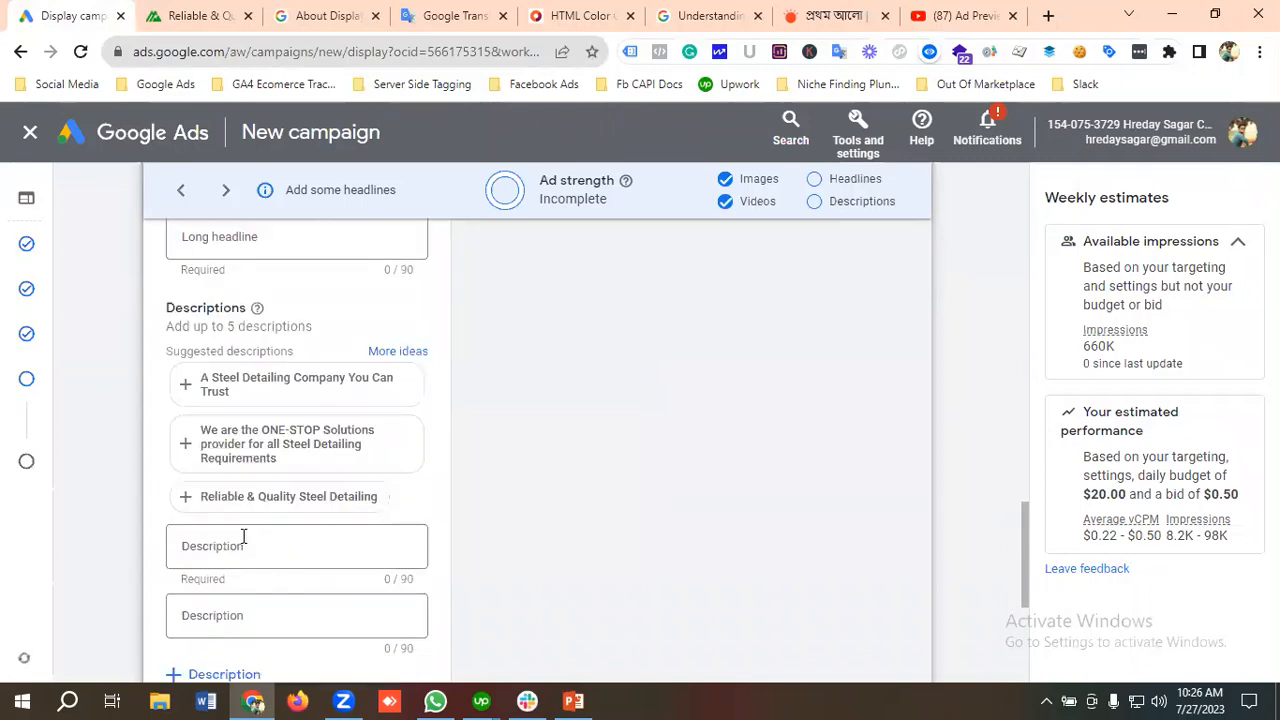
{"action": "scroll", "coordinate": [252, 540], "scroll_direction": "down", "scroll_amount": 1}
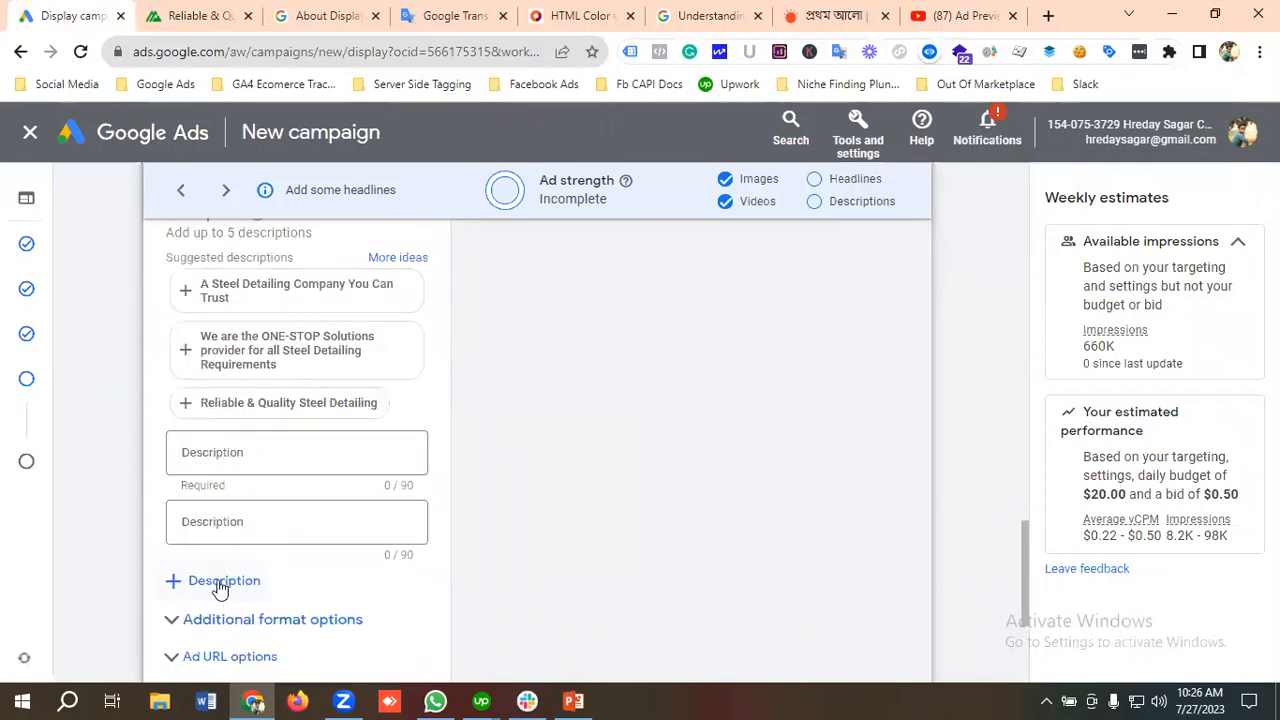
{"action": "left_click", "coordinate": [220, 583]}
{"action": "scroll", "coordinate": [227, 540], "scroll_direction": "down", "scroll_amount": 1}
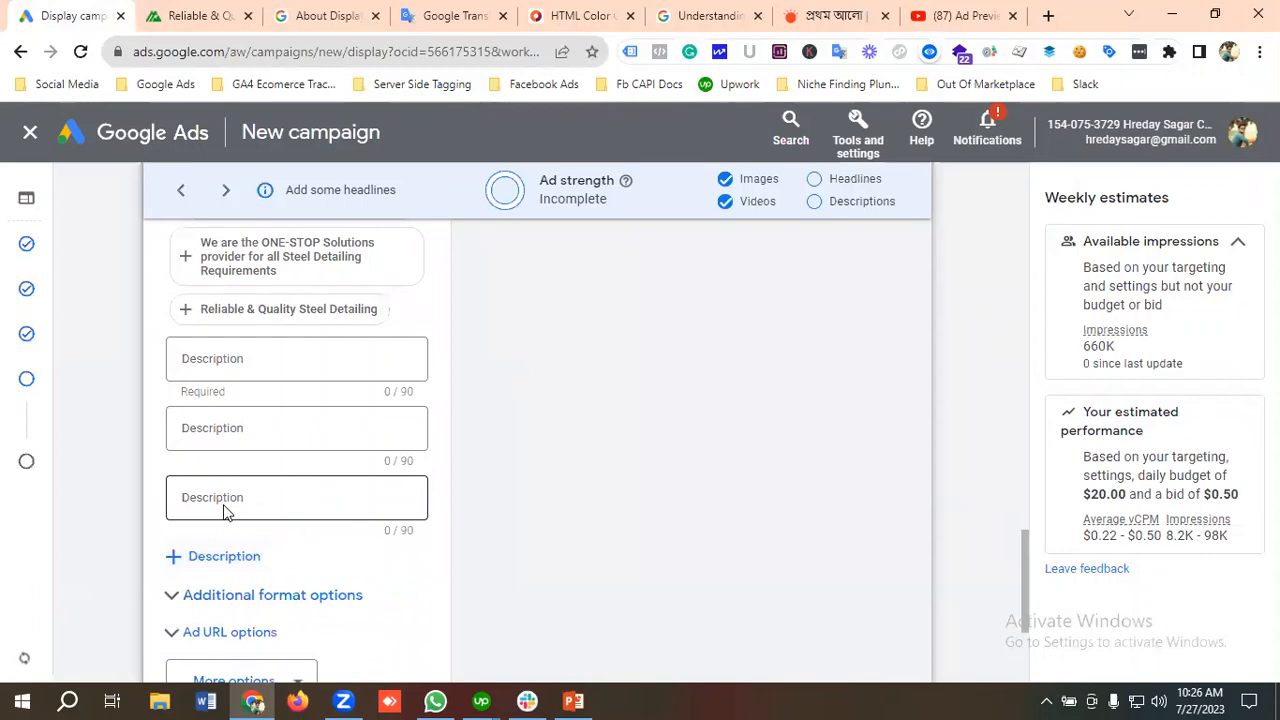
{"action": "left_click", "coordinate": [223, 557]}
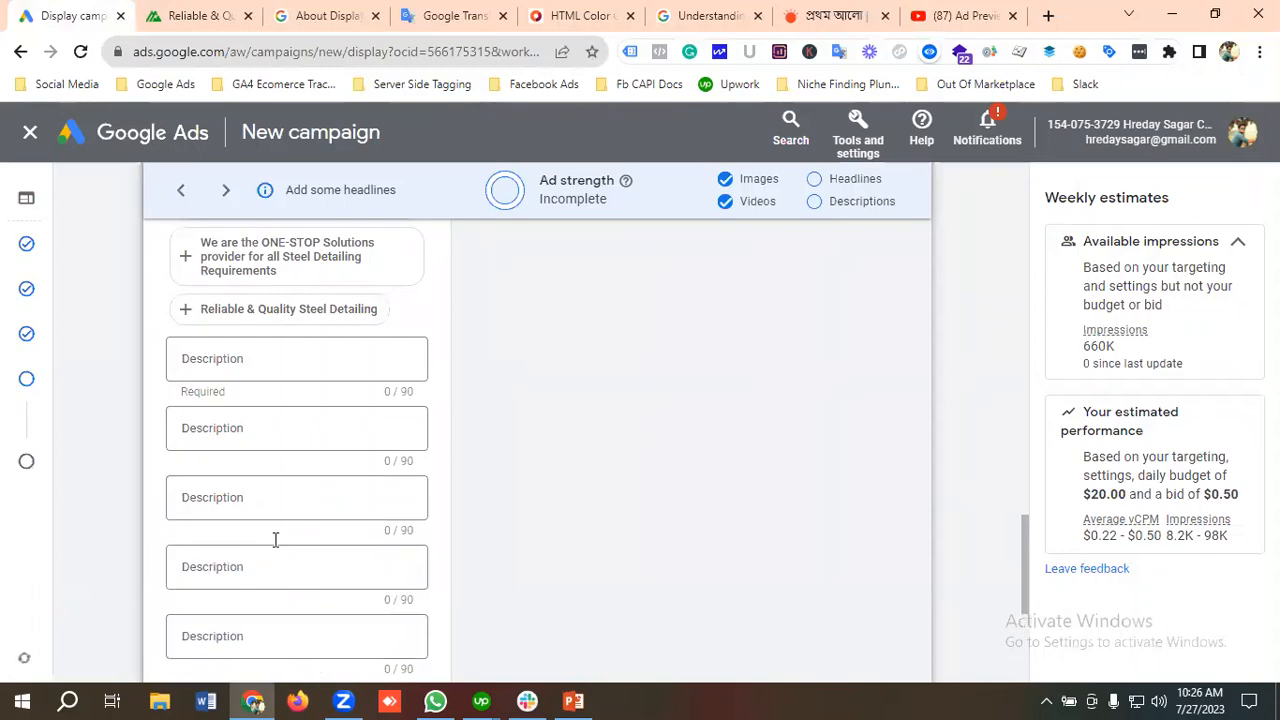
{"action": "scroll", "coordinate": [274, 537], "scroll_direction": "down", "scroll_amount": 2}
Step: Copy "Quality Steel Detailing & BIM" from the Google Translate text and enter it as the ad's first headline
{"action": "scroll", "coordinate": [274, 549], "scroll_direction": "up", "scroll_amount": 3}
{"action": "scroll", "coordinate": [280, 547], "scroll_direction": "up", "scroll_amount": 4}
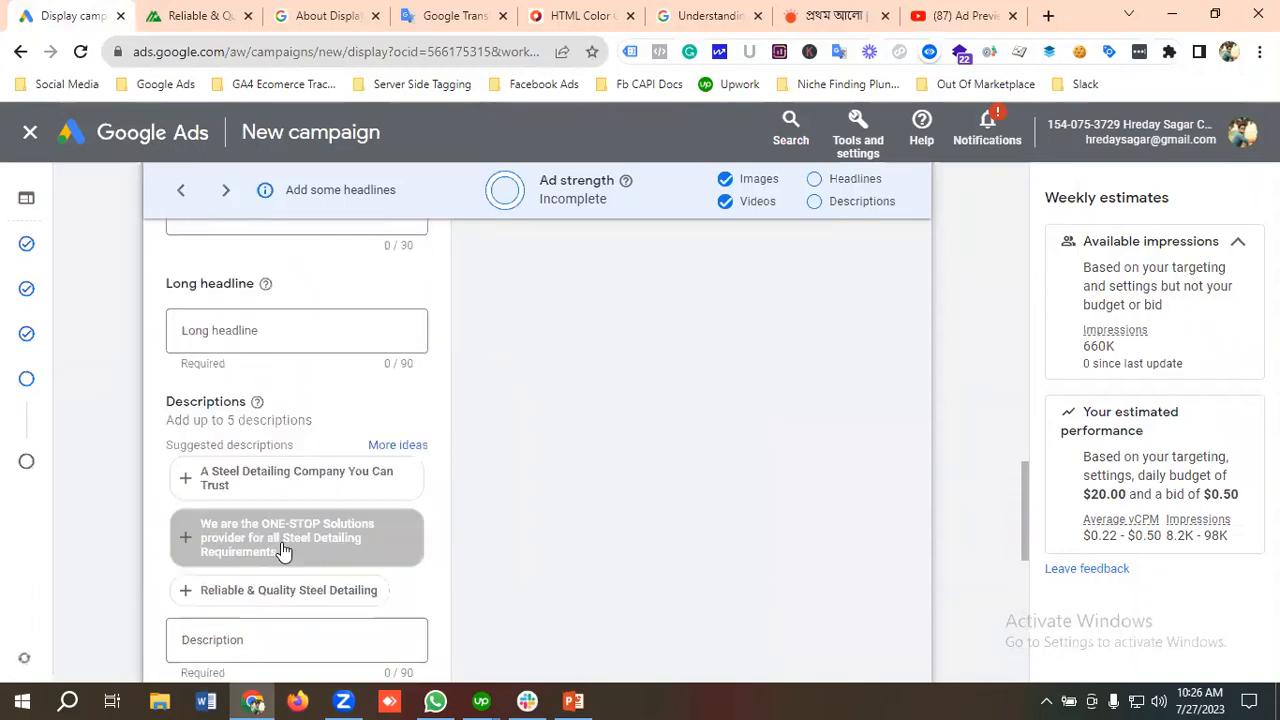
{"action": "scroll", "coordinate": [275, 500], "scroll_direction": "up", "scroll_amount": 3}
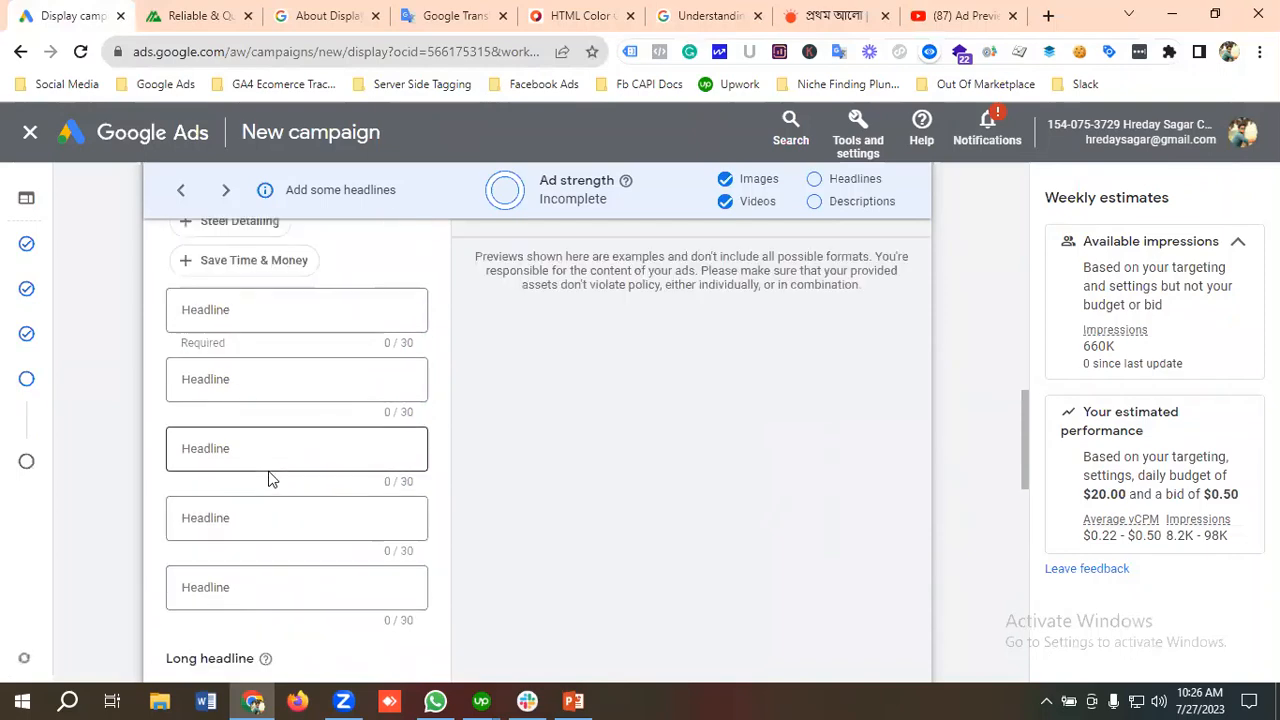
{"action": "scroll", "coordinate": [270, 481], "scroll_direction": "down", "scroll_amount": 2}
{"action": "scroll", "coordinate": [270, 478], "scroll_direction": "down", "scroll_amount": 6}
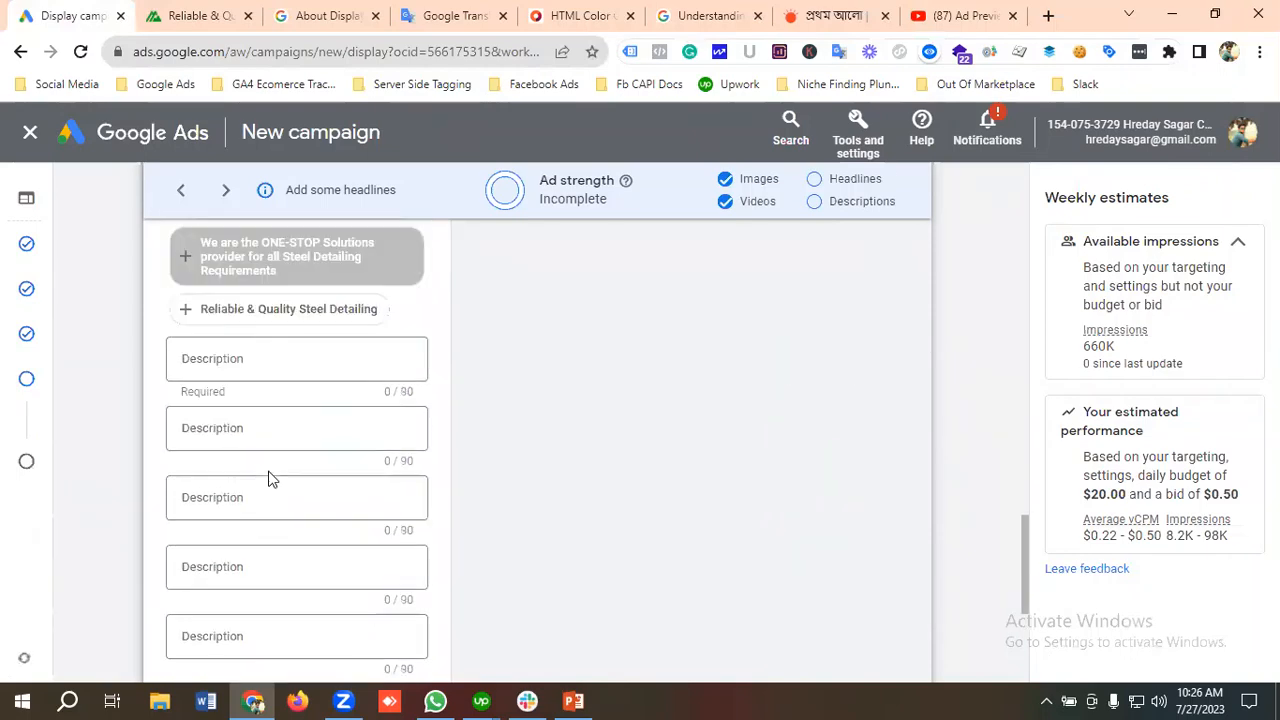
{"action": "scroll", "coordinate": [269, 474], "scroll_direction": "up", "scroll_amount": 8}
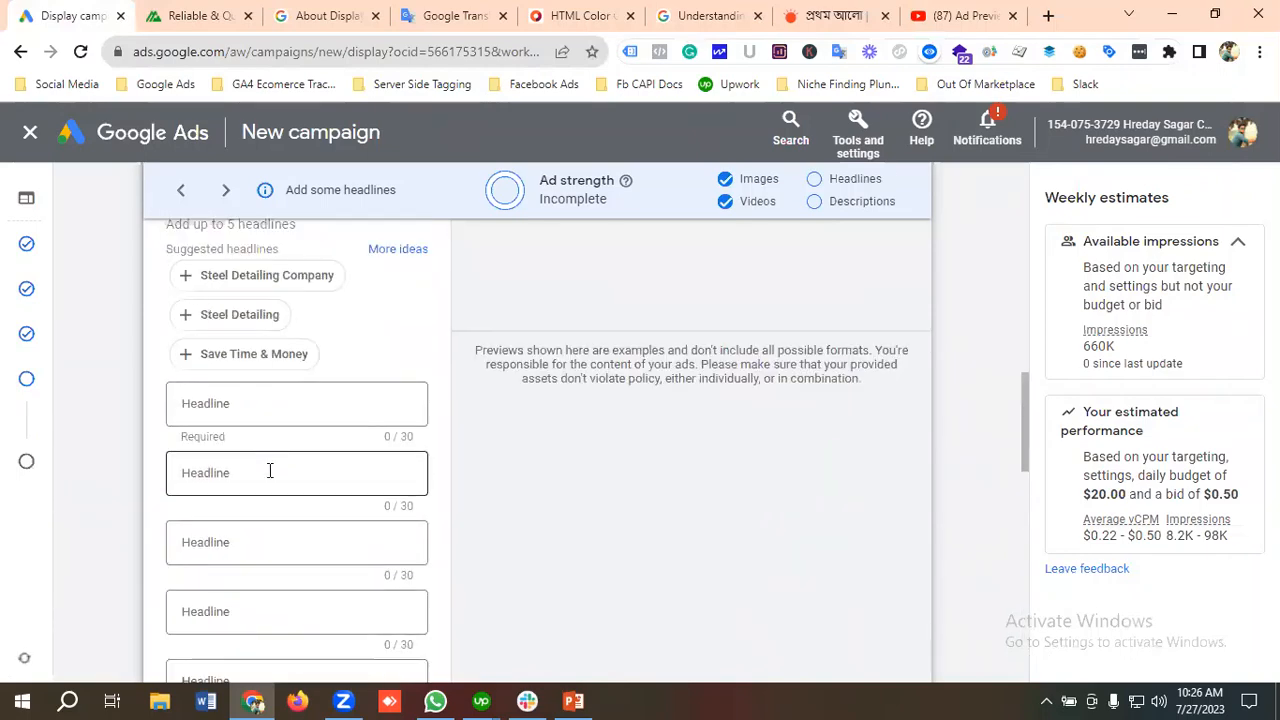
{"action": "left_click", "coordinate": [250, 402]}
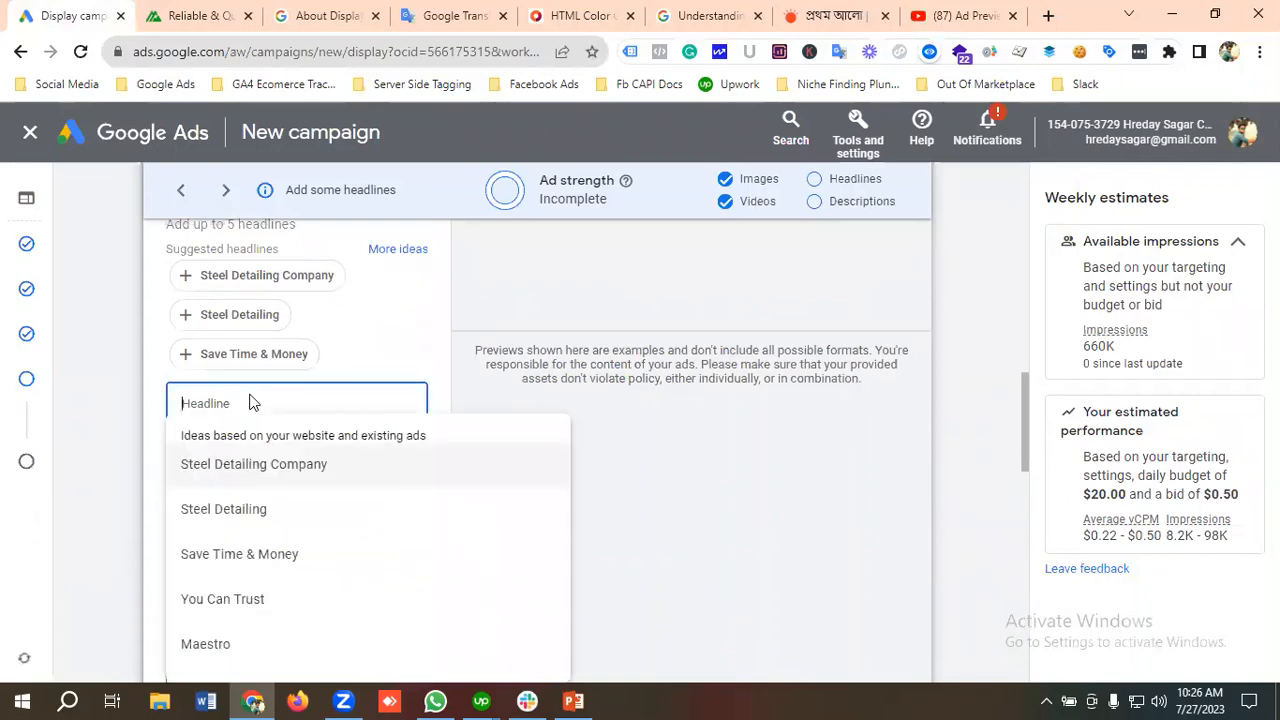
{"action": "left_click", "coordinate": [466, 12]}
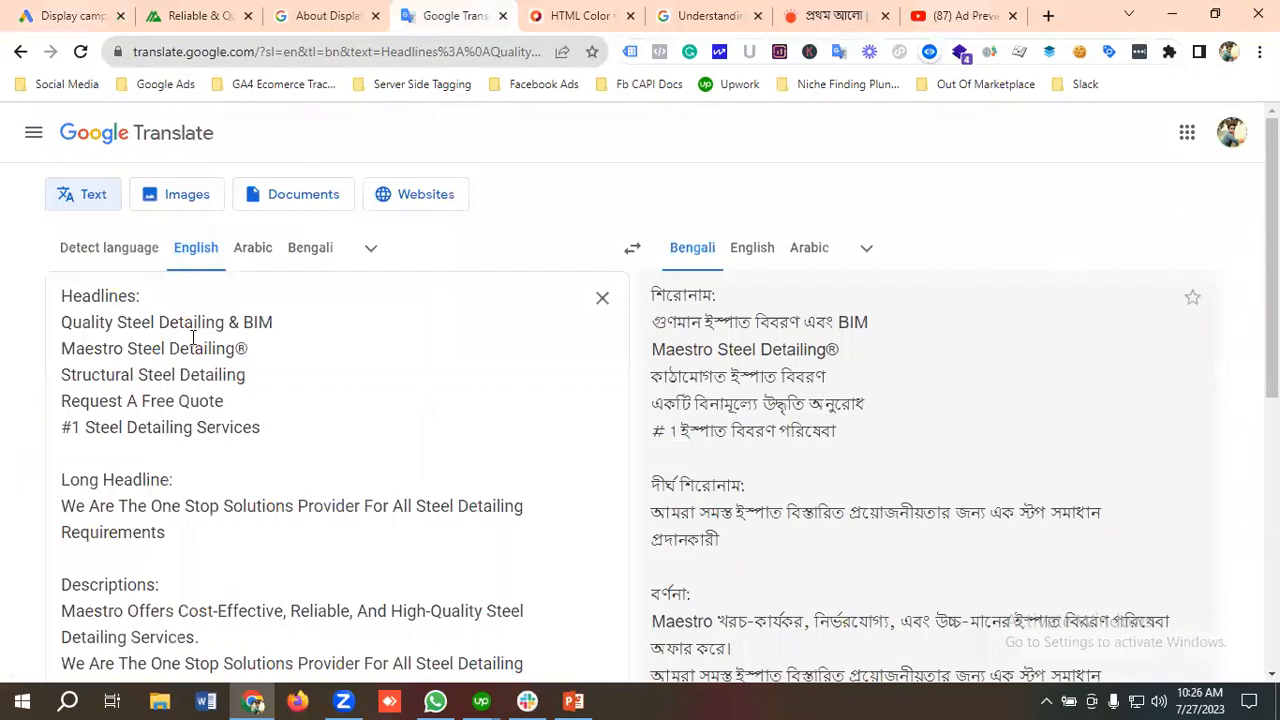
{"action": "left_click_drag", "start_coordinate": [305, 320], "coordinate": [43, 323]}
{"action": "key", "text": "ctrl+c"}
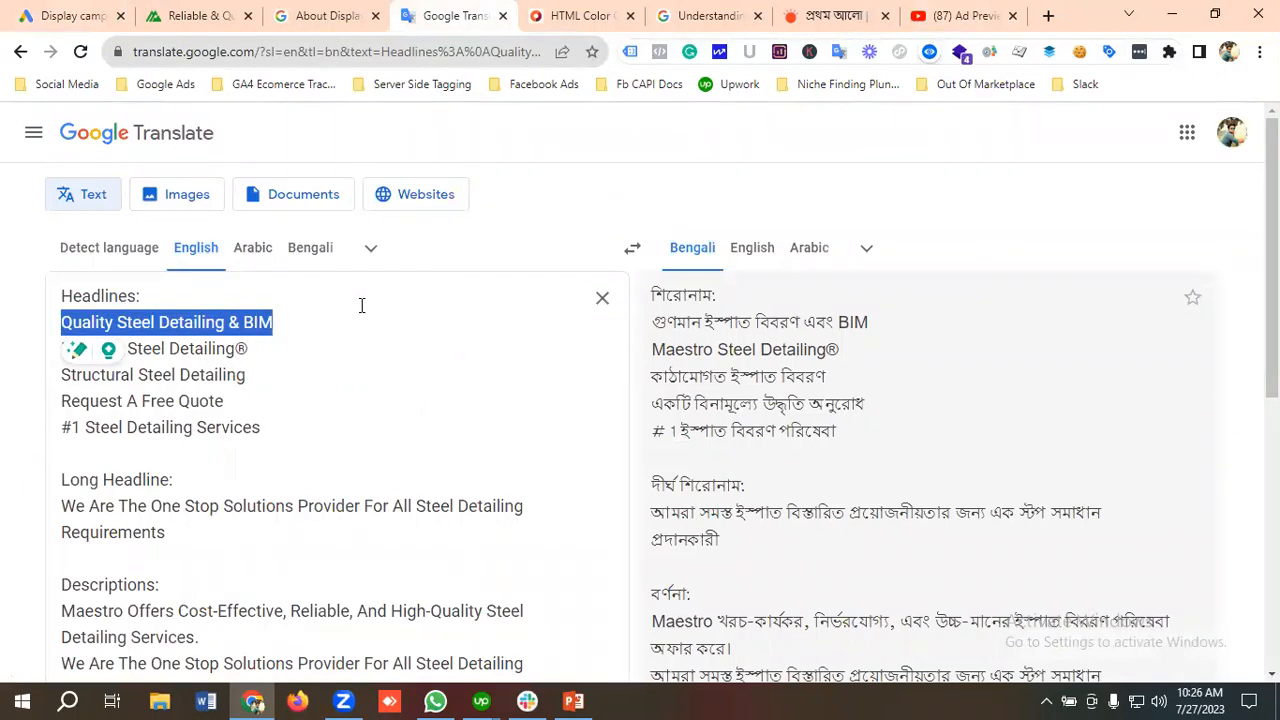
{"action": "left_click", "coordinate": [75, 15]}
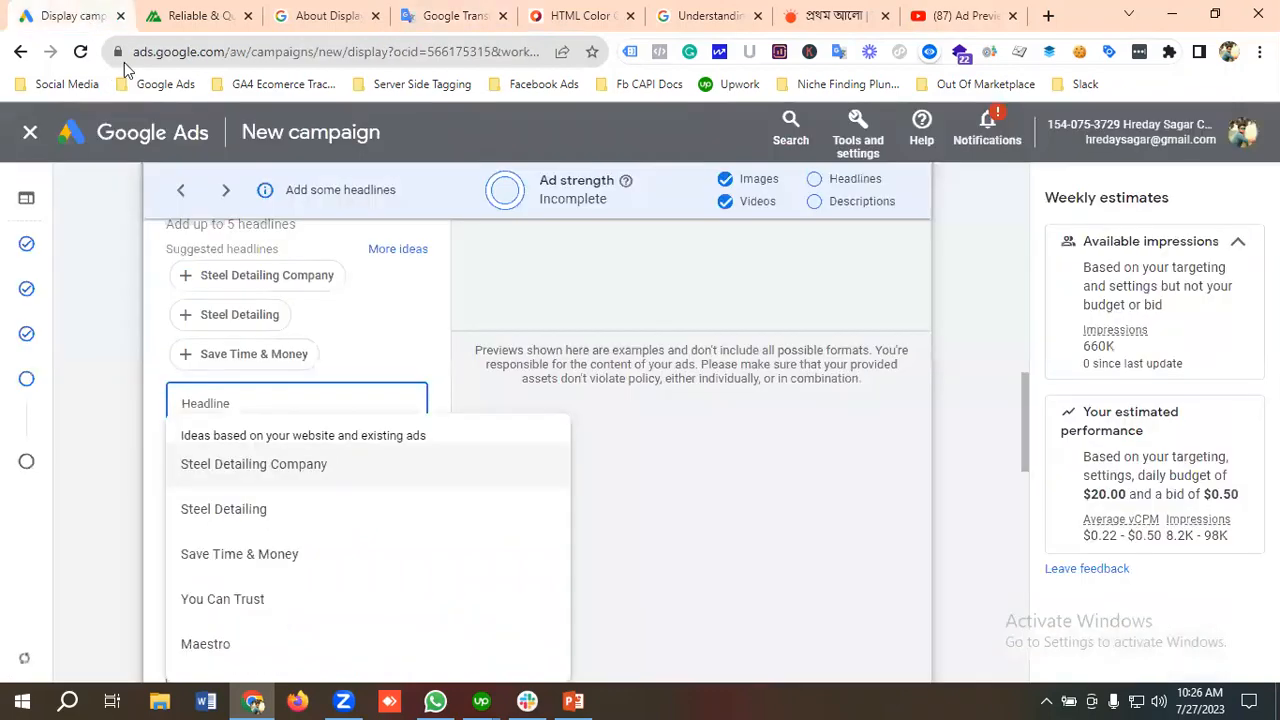
{"action": "left_click", "coordinate": [255, 400]}
{"action": "key", "text": "ctrl+v"}
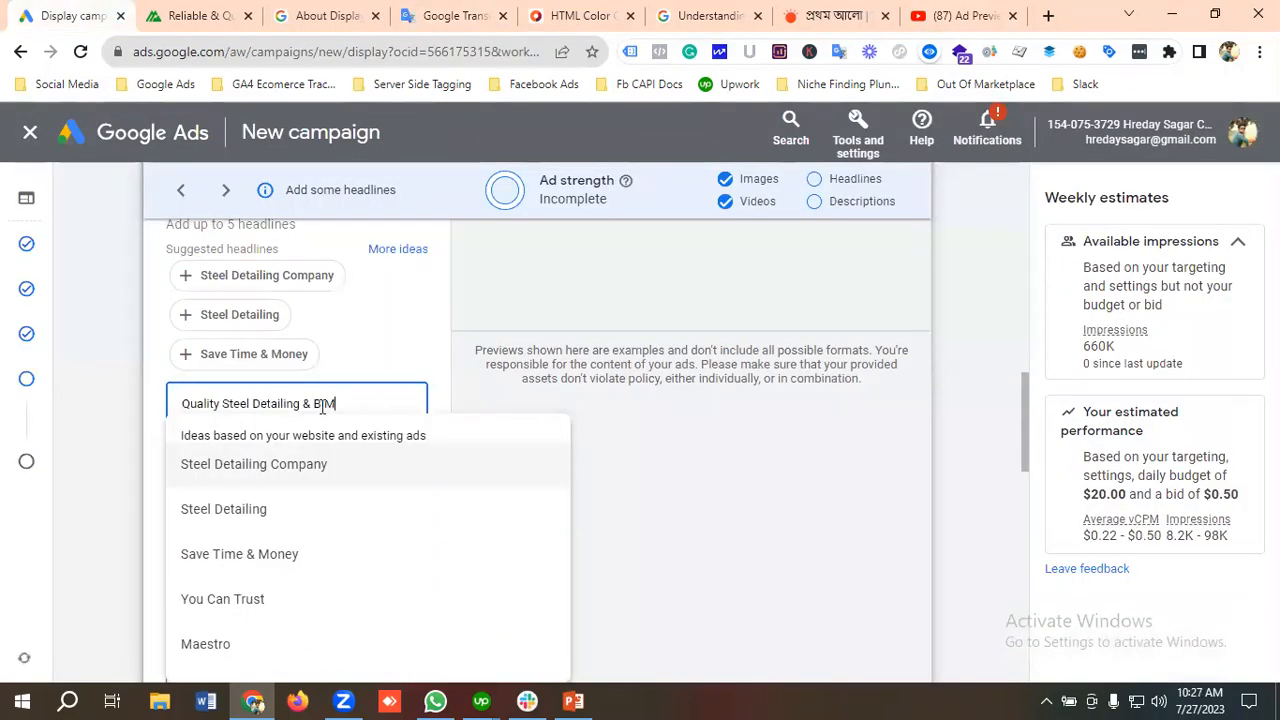
{"action": "left_click", "coordinate": [416, 363]}
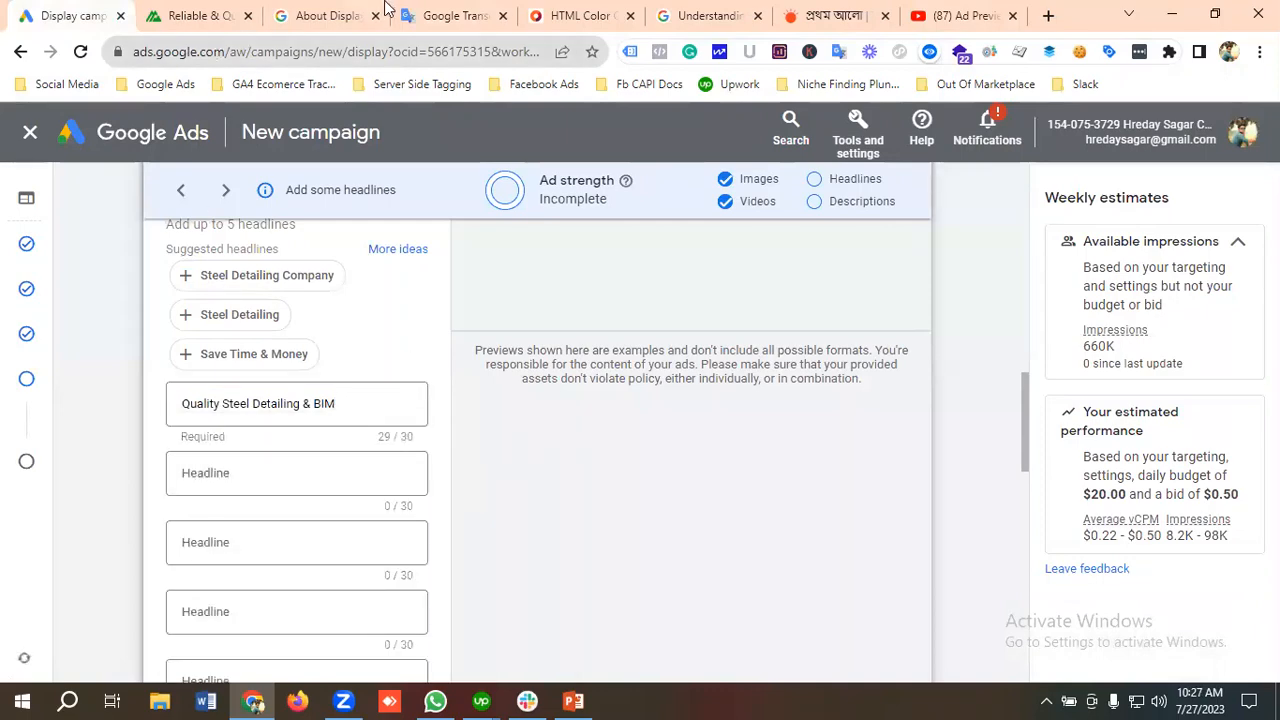
Step: Copy "Maestro Steel Detailing®" from the Google Translate text and enter it as the ad's second headline
{"action": "left_click", "coordinate": [455, 15]}
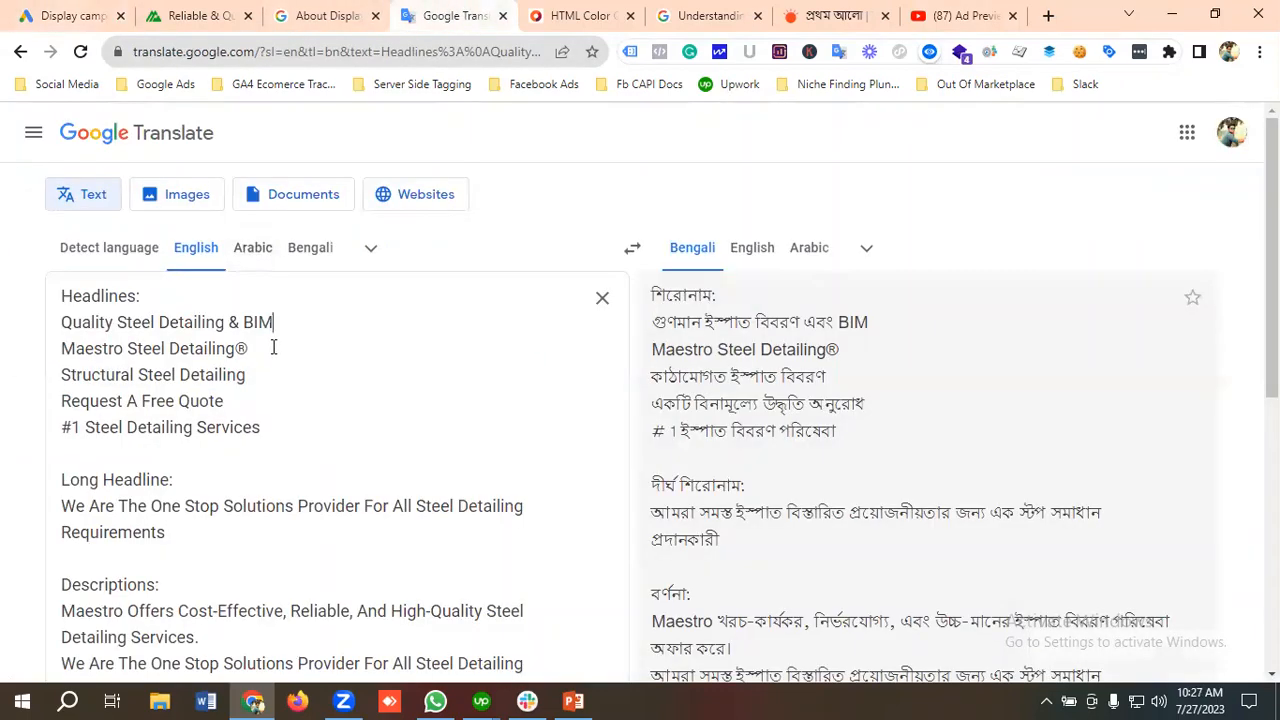
{"action": "left_click_drag", "start_coordinate": [273, 347], "coordinate": [14, 355]}
{"action": "key", "text": "ctrl+c"}
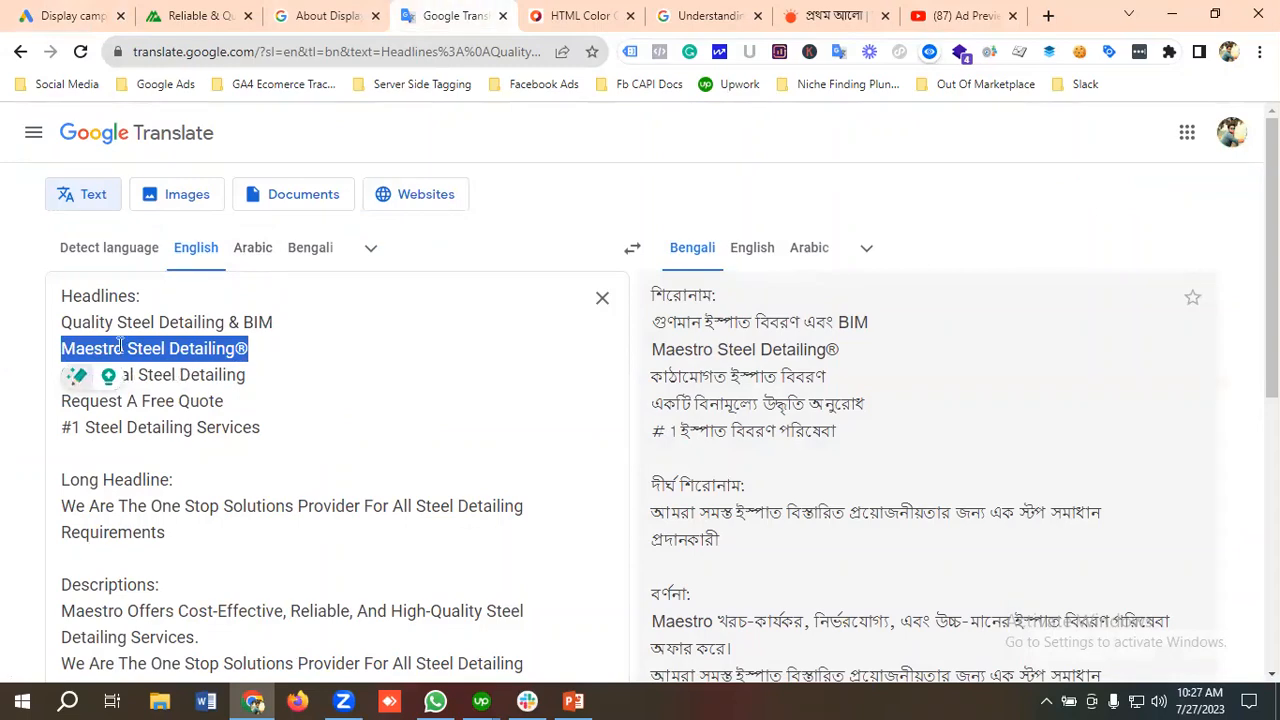
{"action": "left_click", "coordinate": [100, 12]}
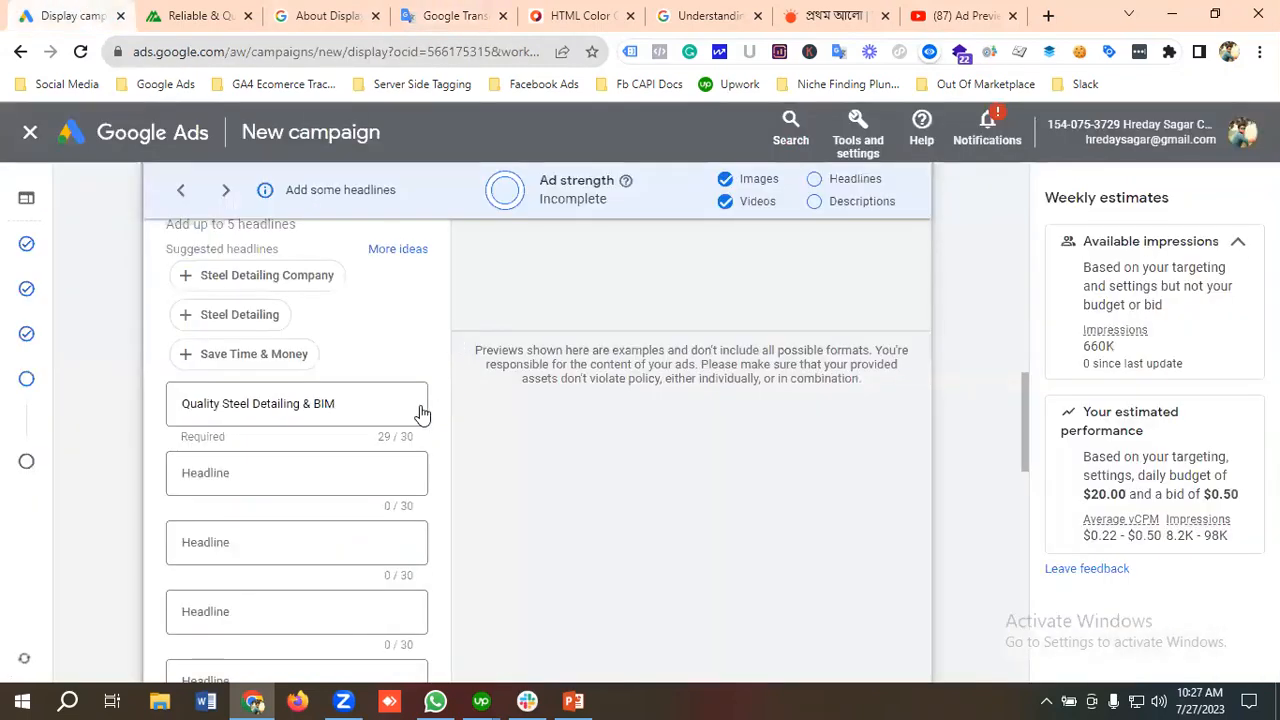
{"action": "left_click", "coordinate": [231, 473]}
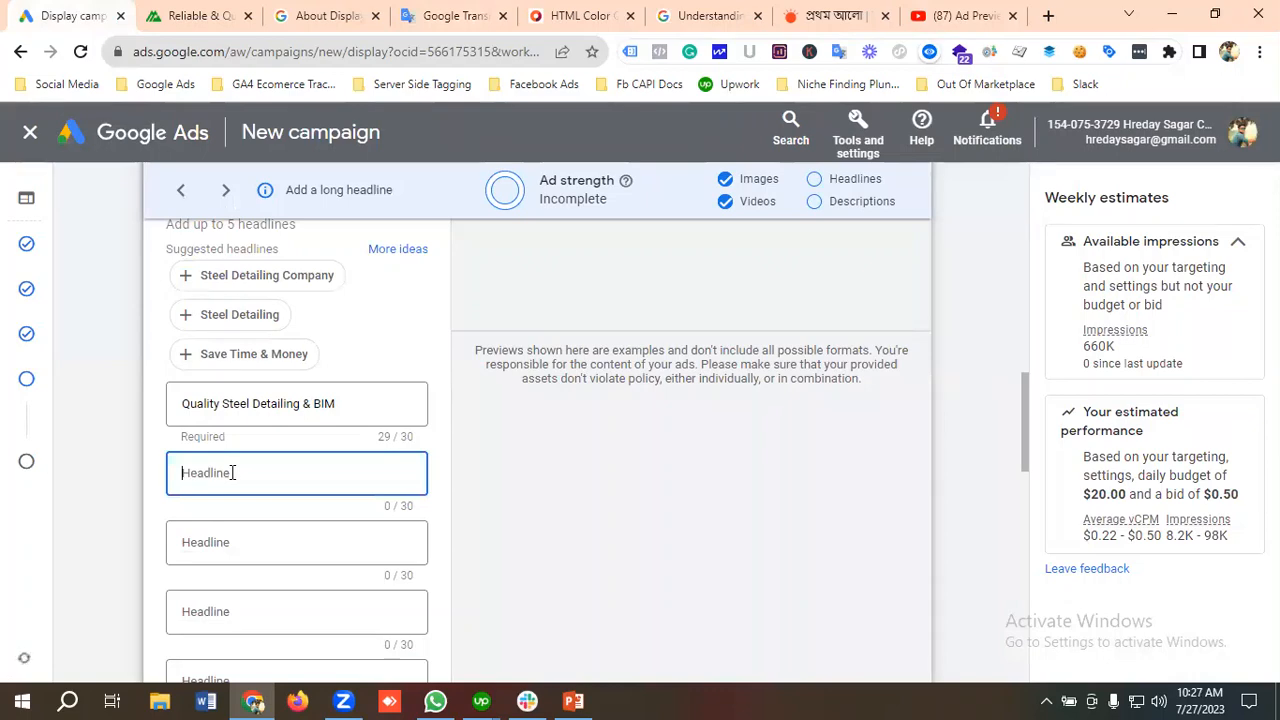
{"action": "key", "text": "ctrl+v"}
Step: Copy "Structural Steel Detailing" from the Google Translate text and enter it as the ad's third headline
{"action": "left_click", "coordinate": [430, 14]}
{"action": "left_click_drag", "start_coordinate": [260, 374], "coordinate": [20, 393]}
{"action": "key", "text": "ctrl+c"}
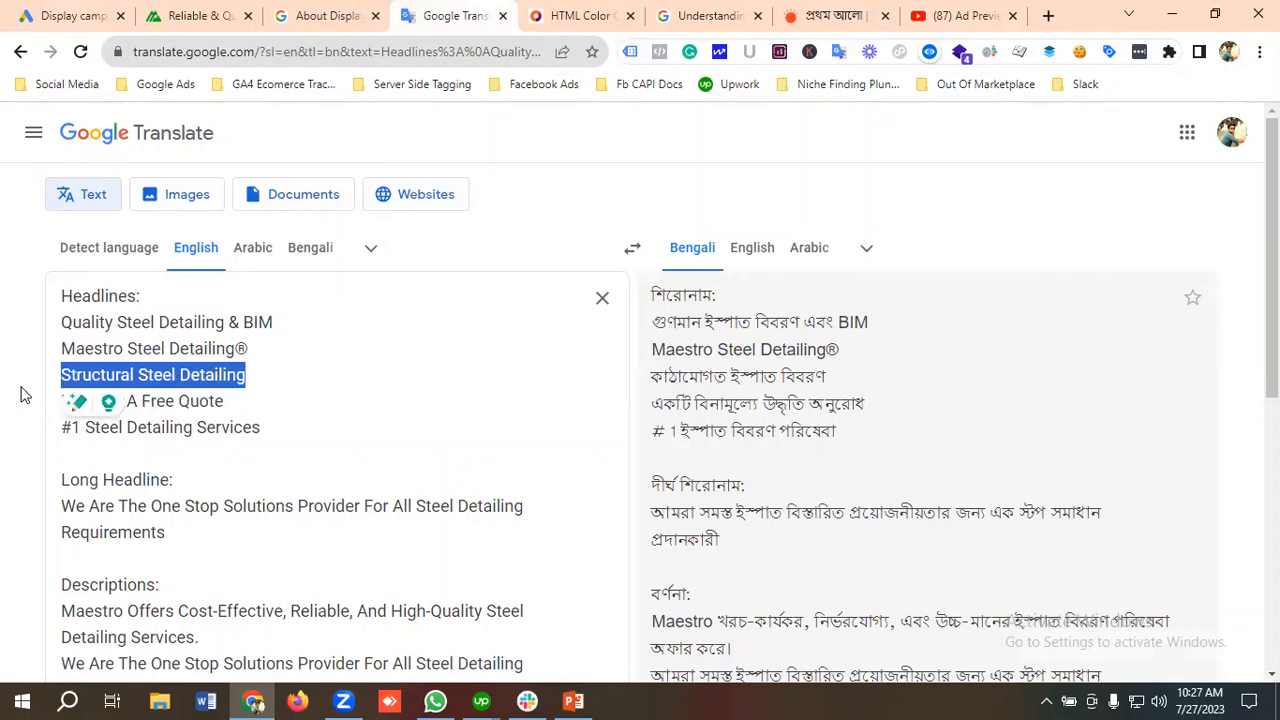
{"action": "left_click", "coordinate": [65, 16]}
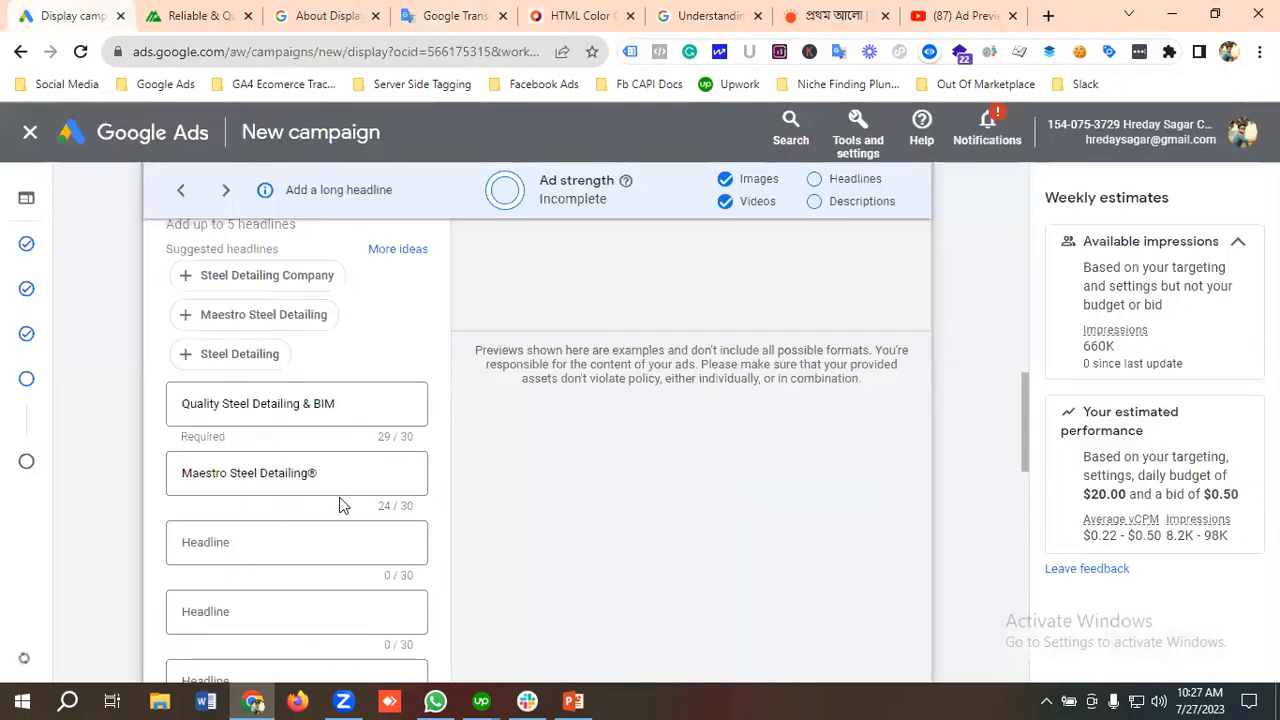
{"action": "left_click", "coordinate": [223, 542]}
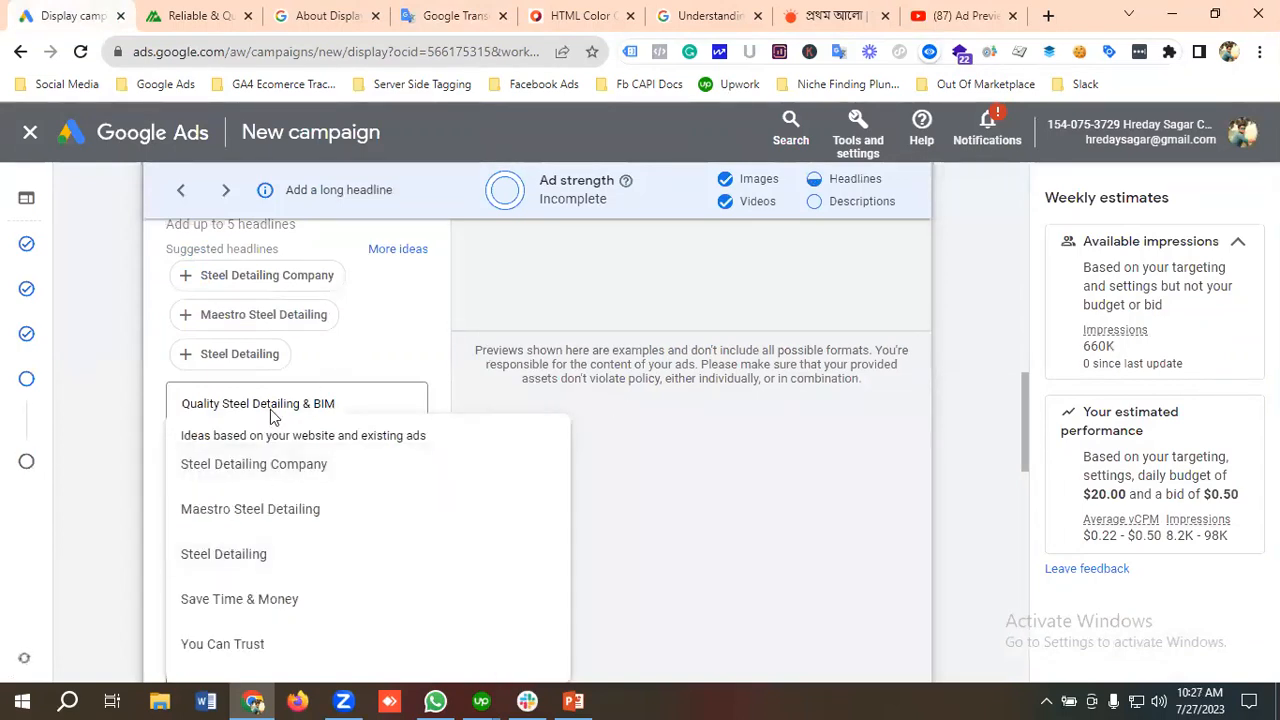
{"action": "key", "text": "ctrl+v"}
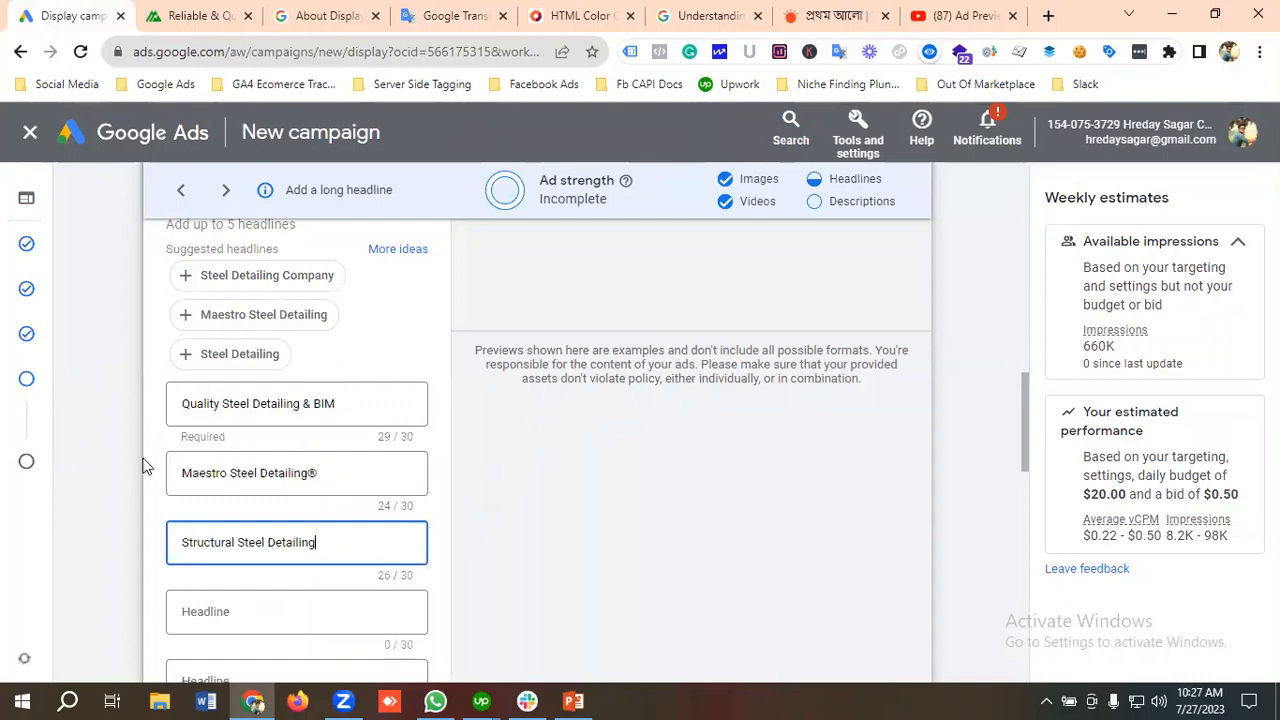
Step: Copy "Request A Free Quote" from the Google Translate text and enter it as the ad's fourth headline
{"action": "left_click", "coordinate": [440, 14]}
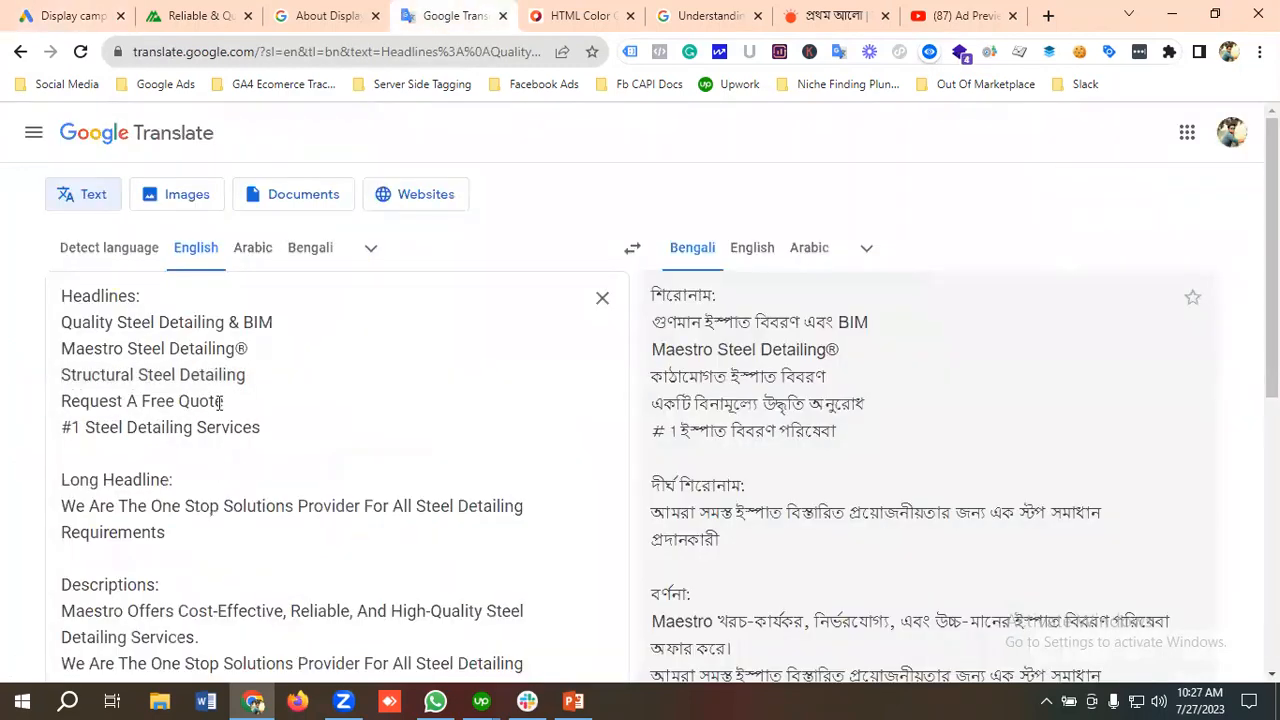
{"action": "left_click_drag", "start_coordinate": [234, 401], "coordinate": [34, 403]}
{"action": "key", "text": "ctrl+c"}
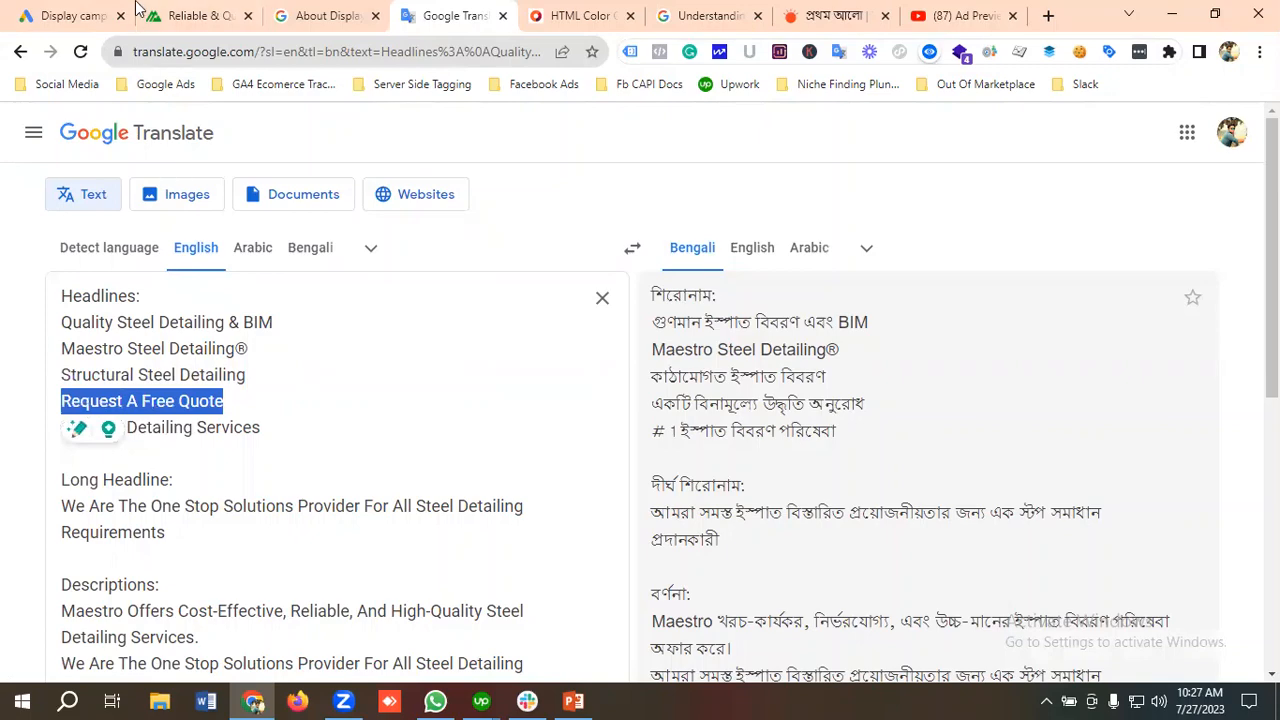
{"action": "left_click", "coordinate": [60, 15]}
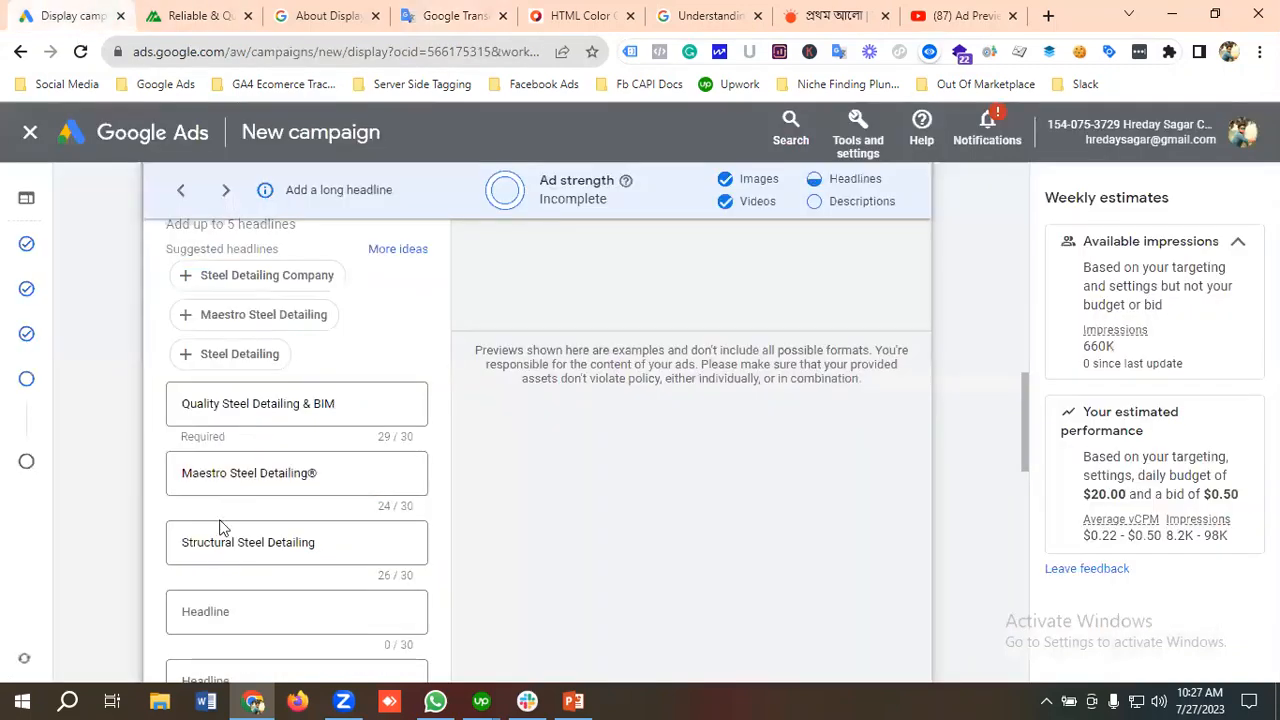
{"action": "left_click", "coordinate": [225, 608]}
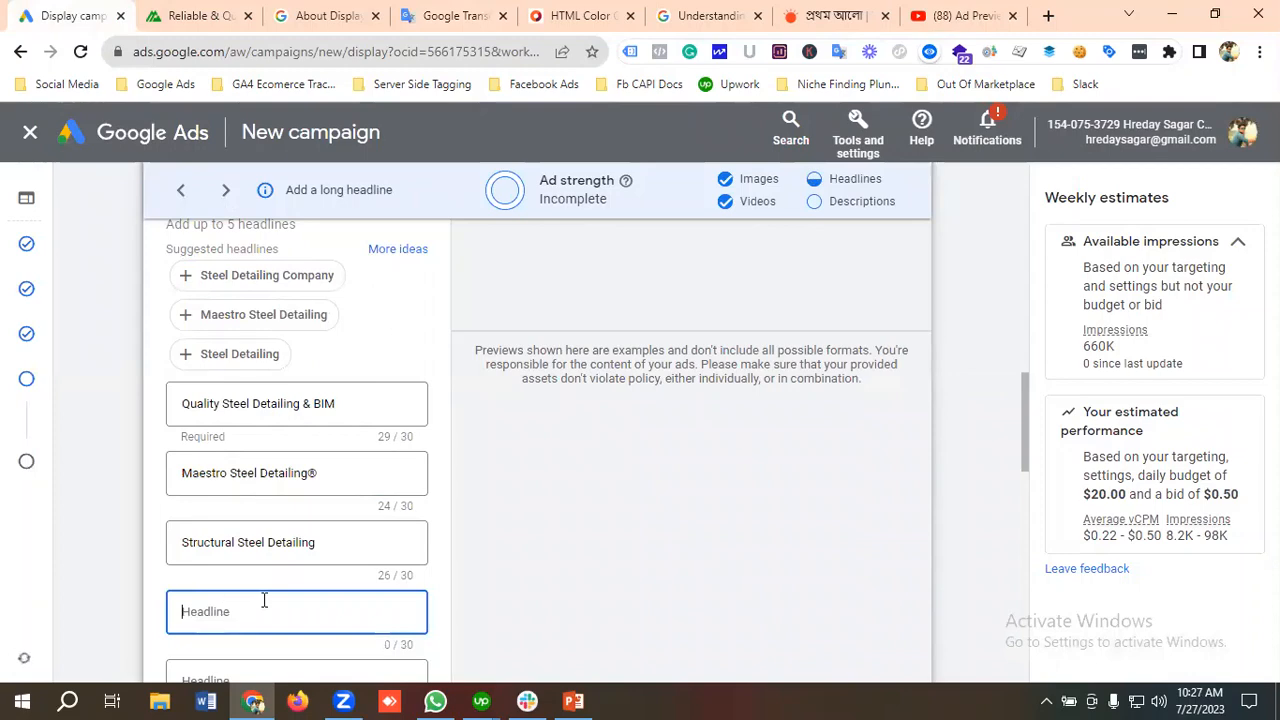
{"action": "key", "text": "ctrl+v"}
Step: Copy "#1 Steel Detailing Services" from the Google Translate text and enter it as the ad's fifth headline
{"action": "scroll", "coordinate": [330, 565], "scroll_direction": "down", "scroll_amount": 1}
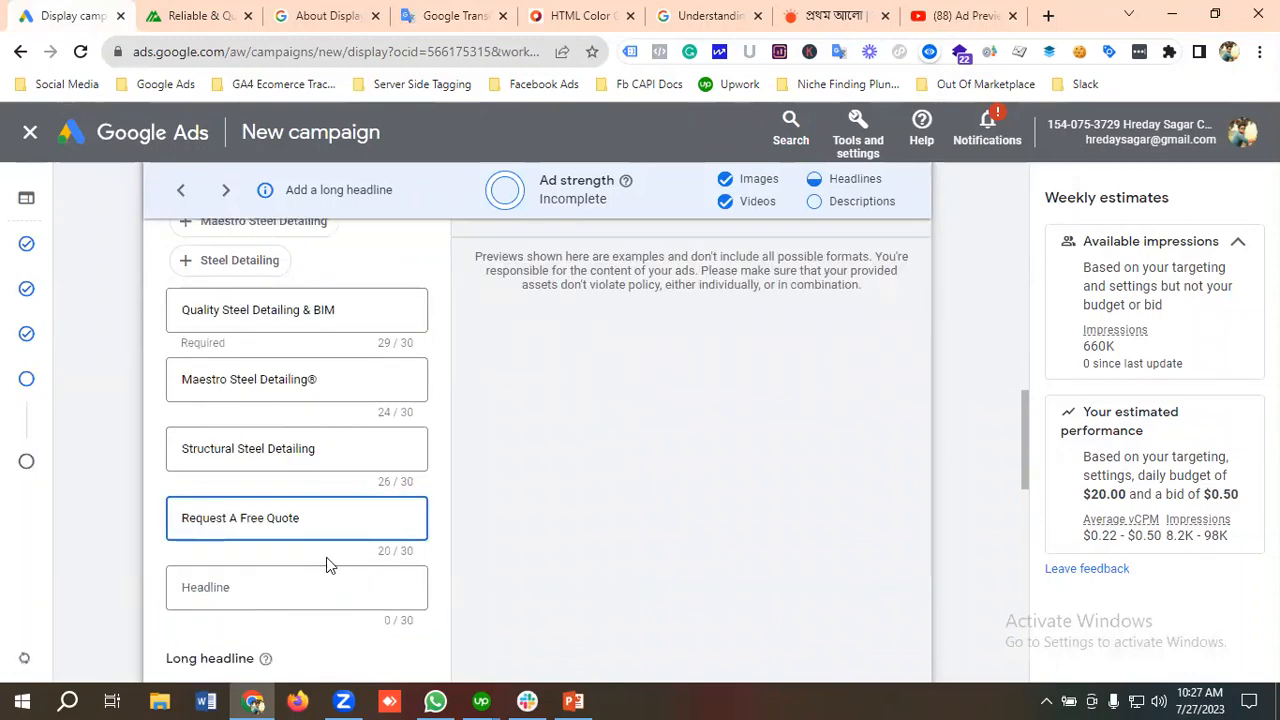
{"action": "left_click", "coordinate": [237, 588]}
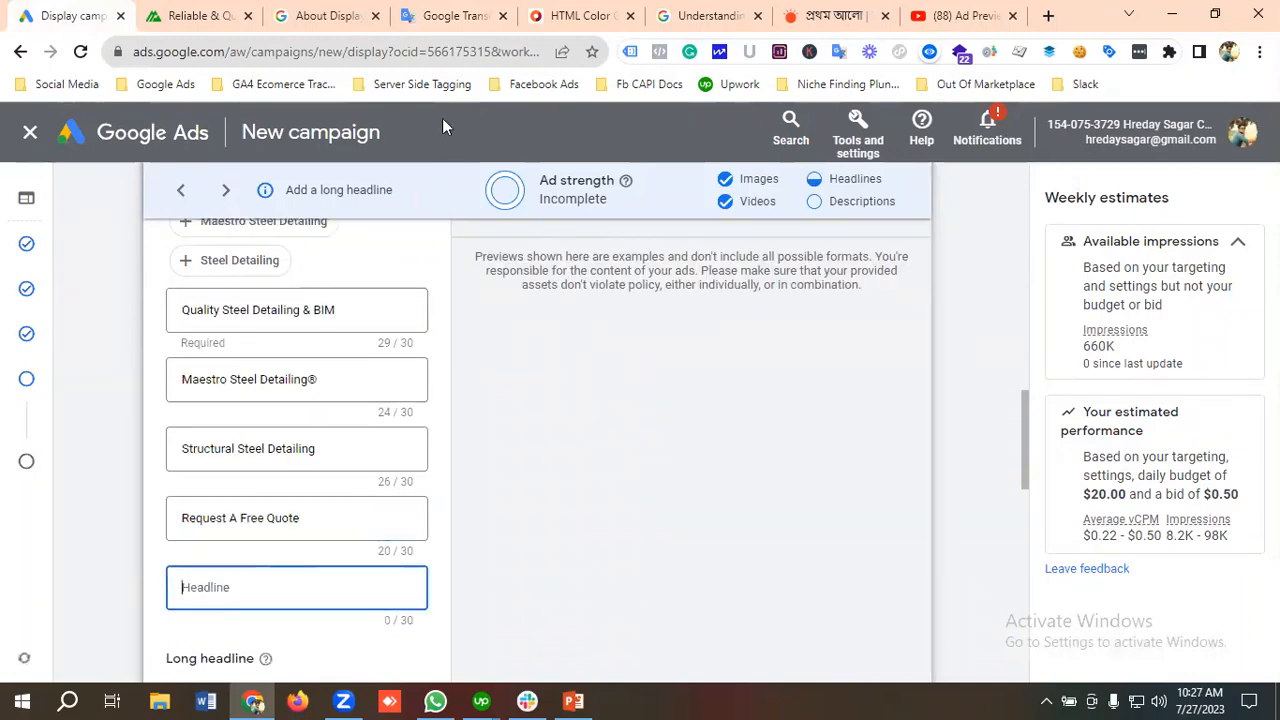
{"action": "left_click", "coordinate": [447, 16]}
{"action": "left_click_drag", "start_coordinate": [262, 430], "coordinate": [23, 437]}
{"action": "key", "text": "ctrl+c"}
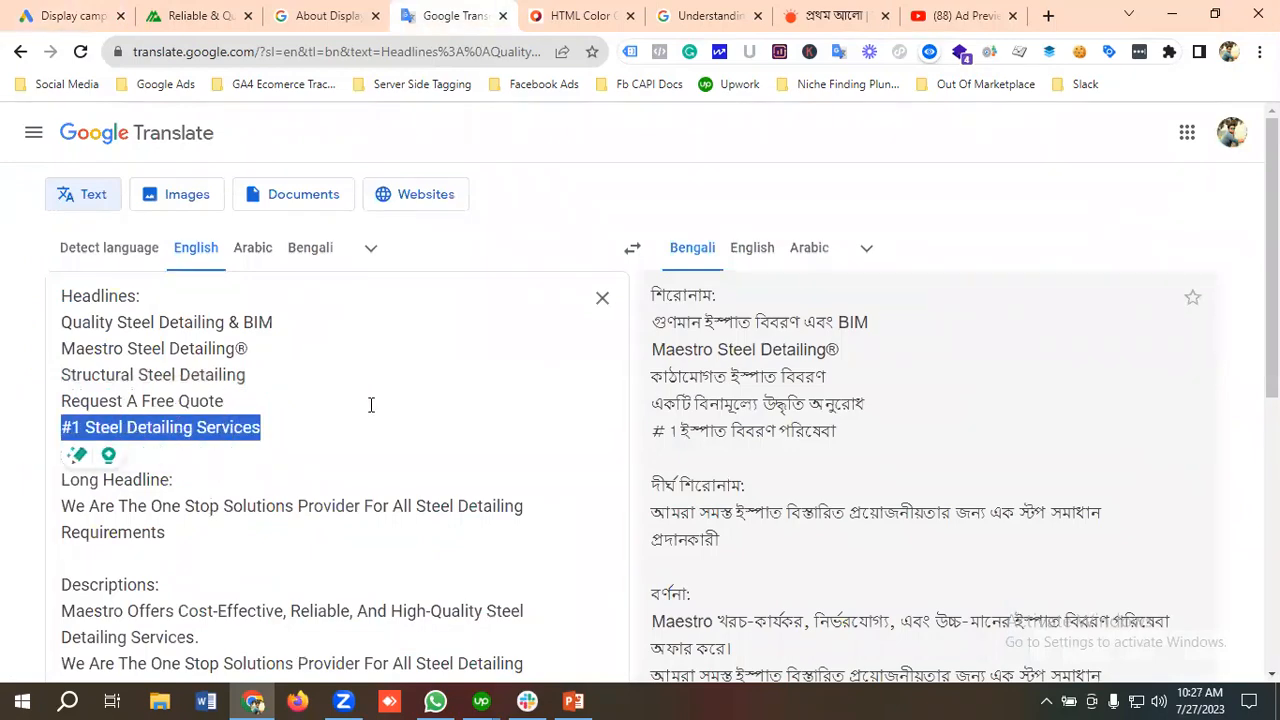
{"action": "left_click", "coordinate": [70, 16]}
{"action": "left_click", "coordinate": [266, 600]}
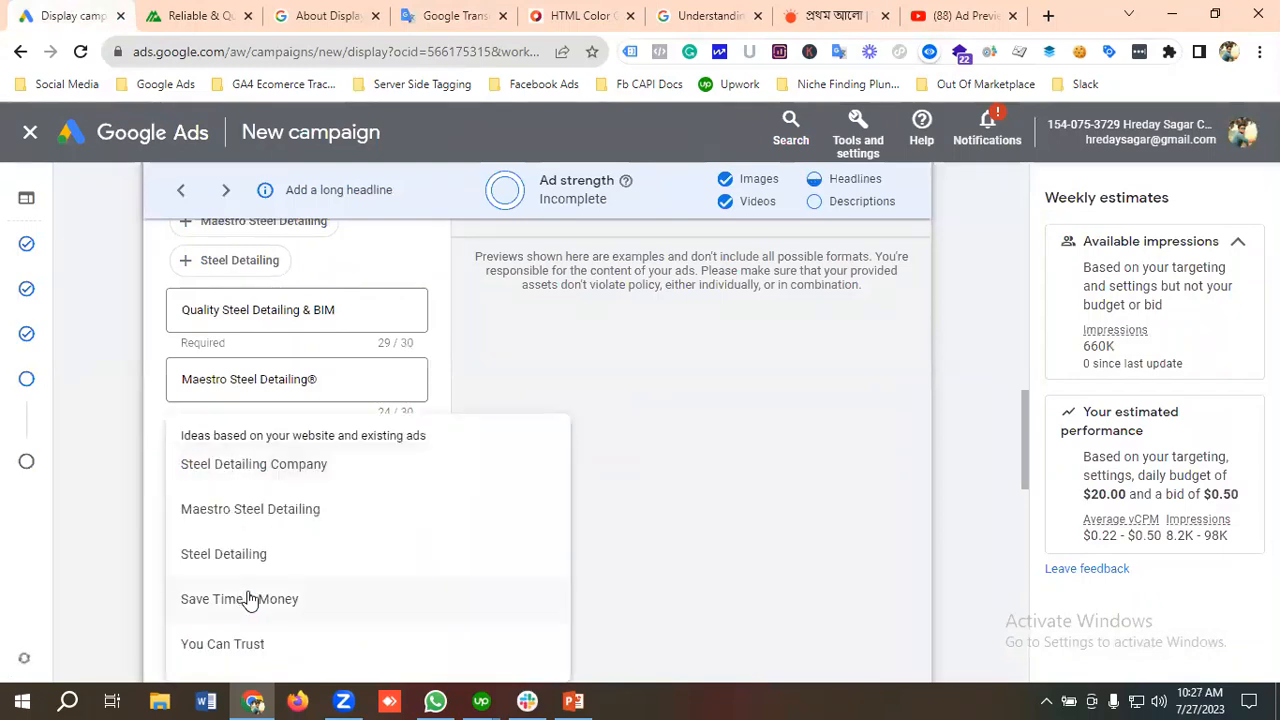
{"action": "key", "text": "ctrl+v"}
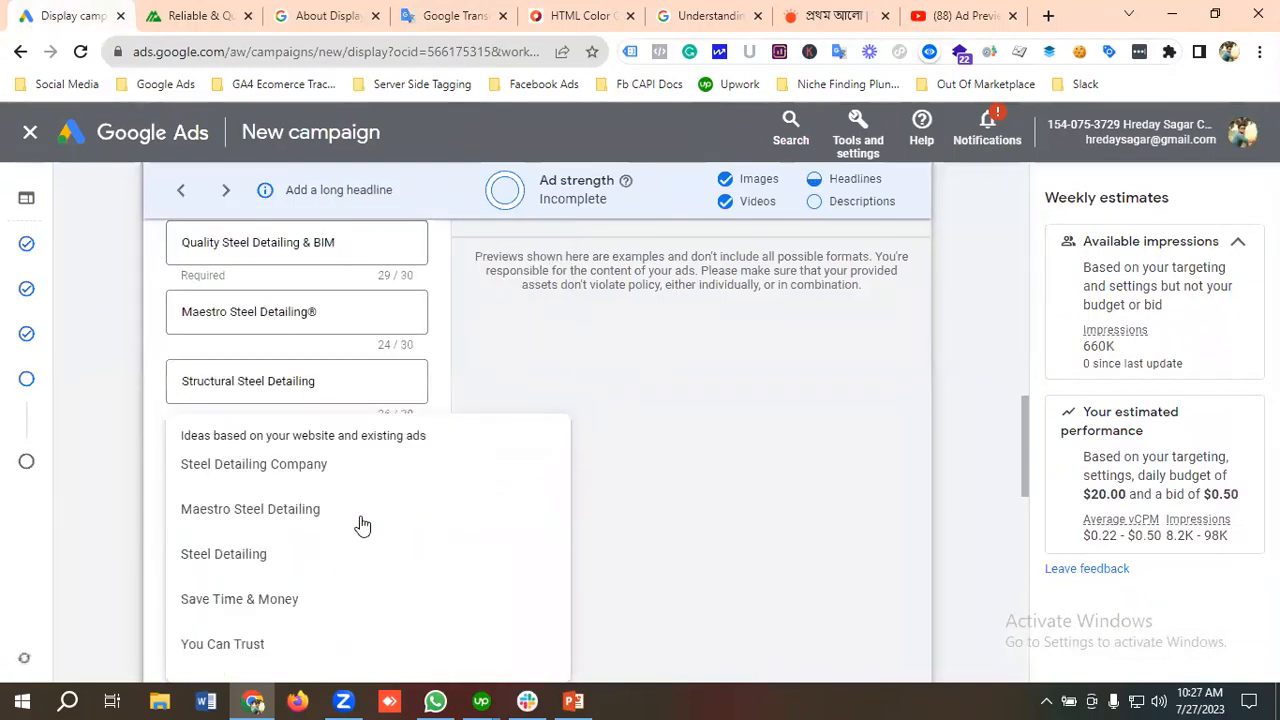
{"action": "left_click", "coordinate": [638, 398]}
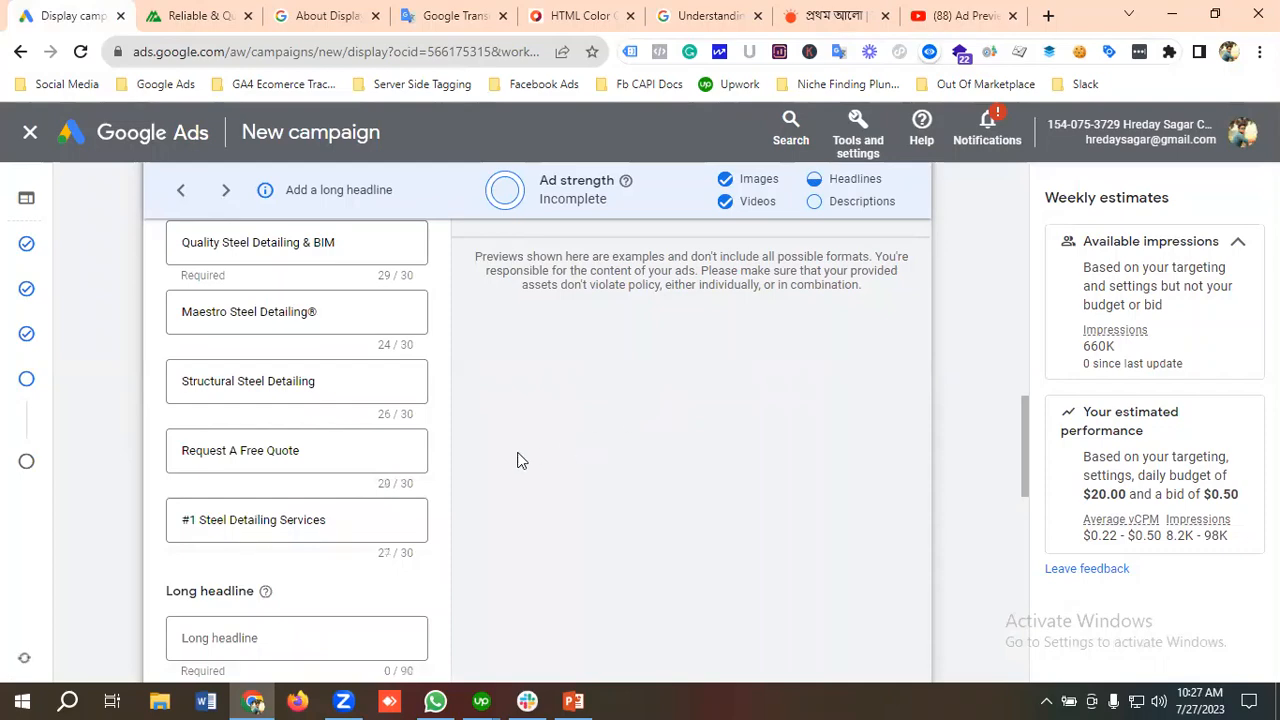
{"action": "scroll", "coordinate": [300, 500], "scroll_direction": "down", "scroll_amount": 2}
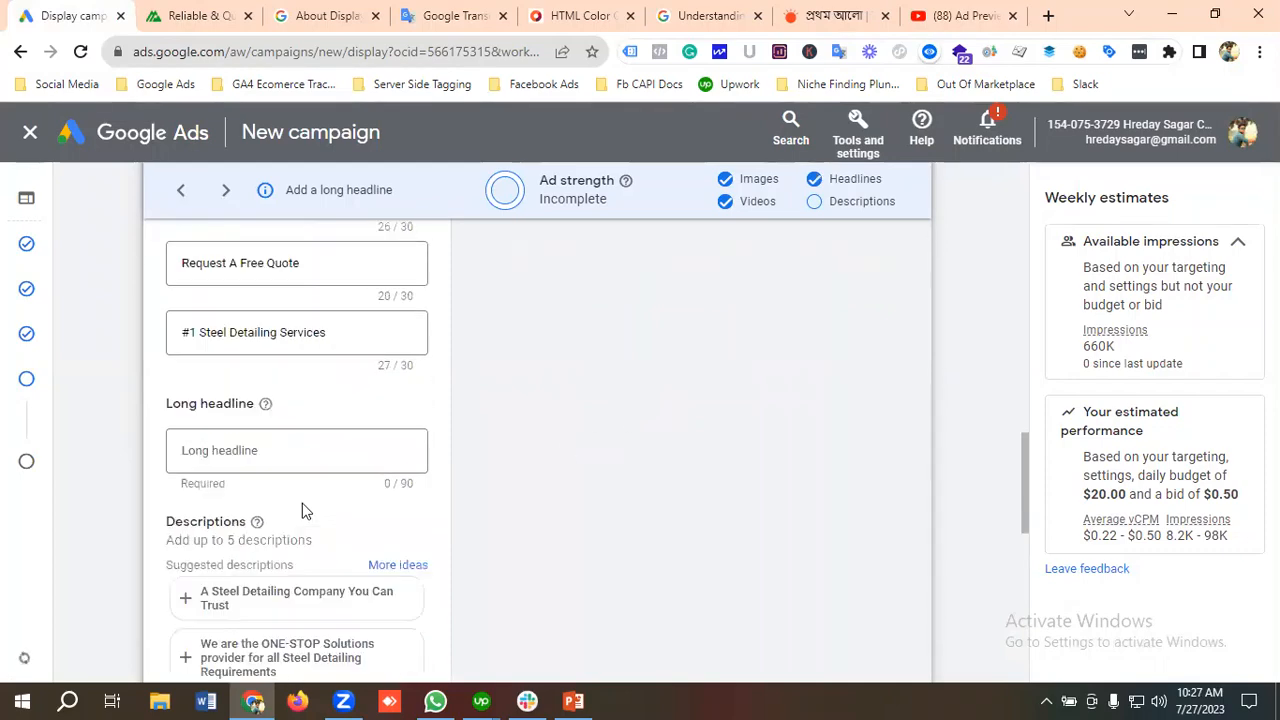
Step: Copy "We Are The One Stop Solutions Provider For All Steel Detailing Requirements" from the Google Translate text and enter it as the ad's long headline
{"action": "left_click", "coordinate": [243, 452]}
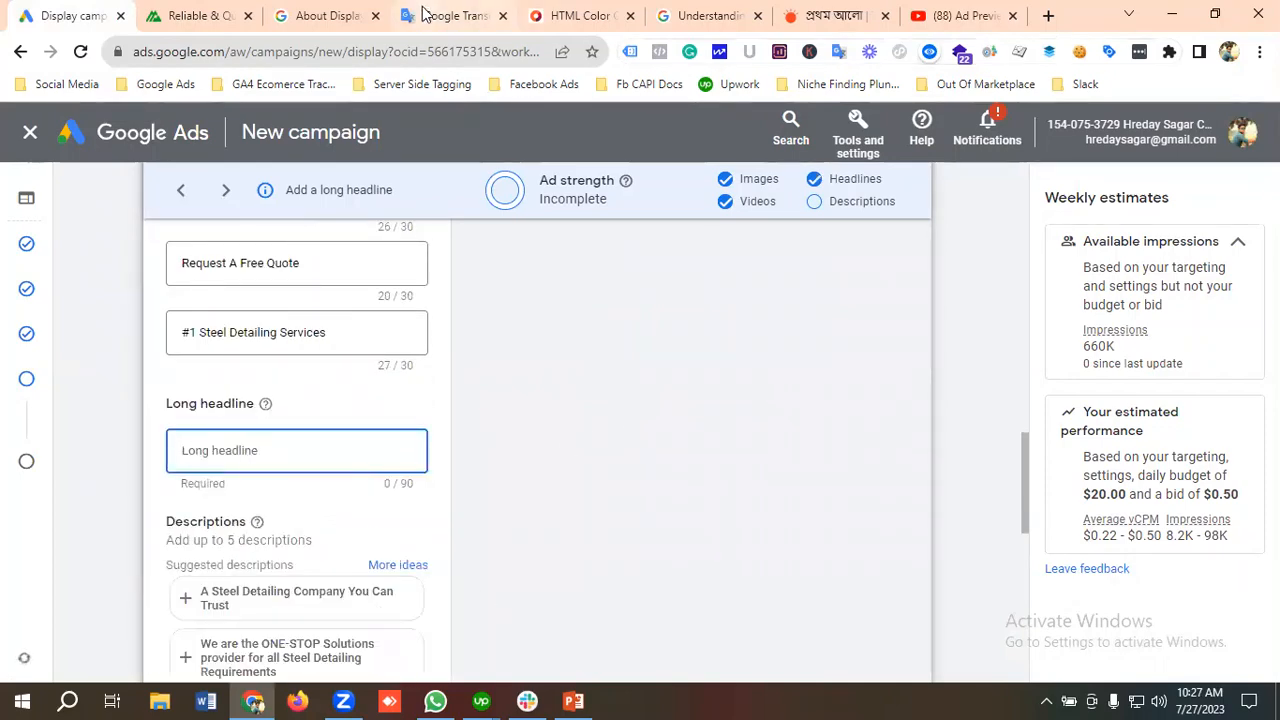
{"action": "left_click", "coordinate": [425, 14]}
{"action": "scroll", "coordinate": [126, 378], "scroll_direction": "down", "scroll_amount": 1}
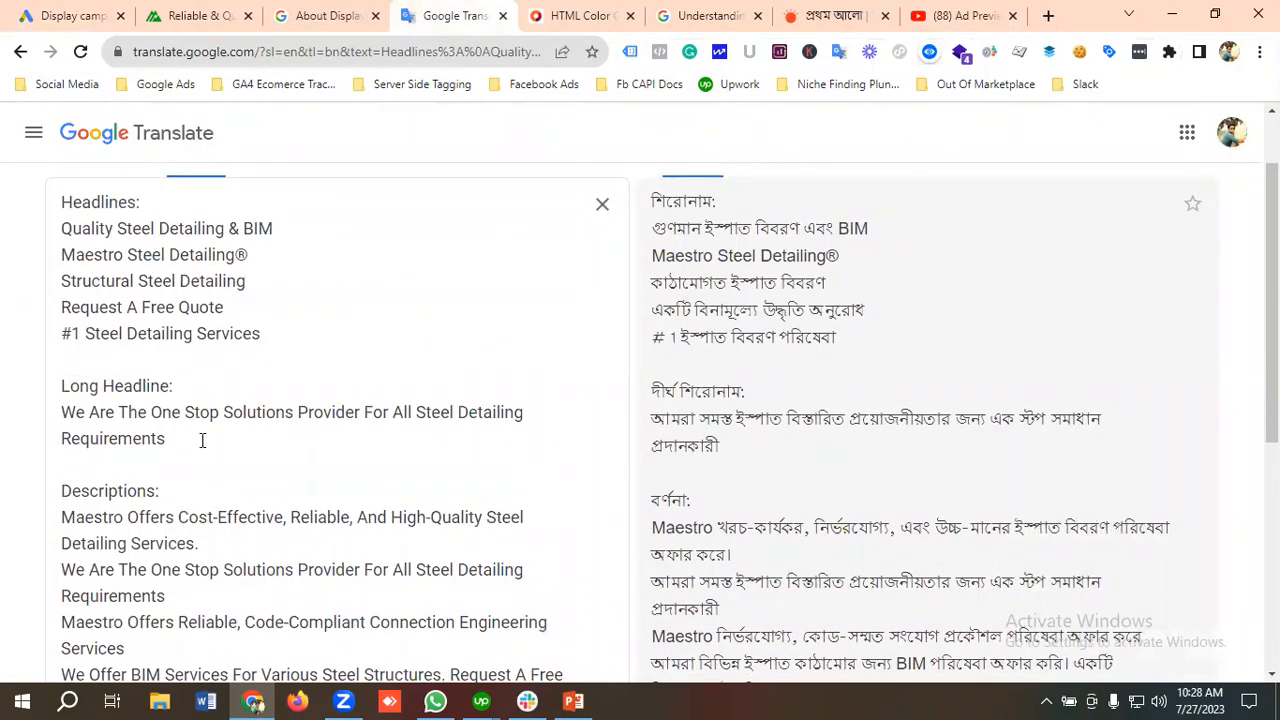
{"action": "left_click_drag", "start_coordinate": [168, 442], "coordinate": [50, 422]}
{"action": "key", "text": "ctrl+c"}
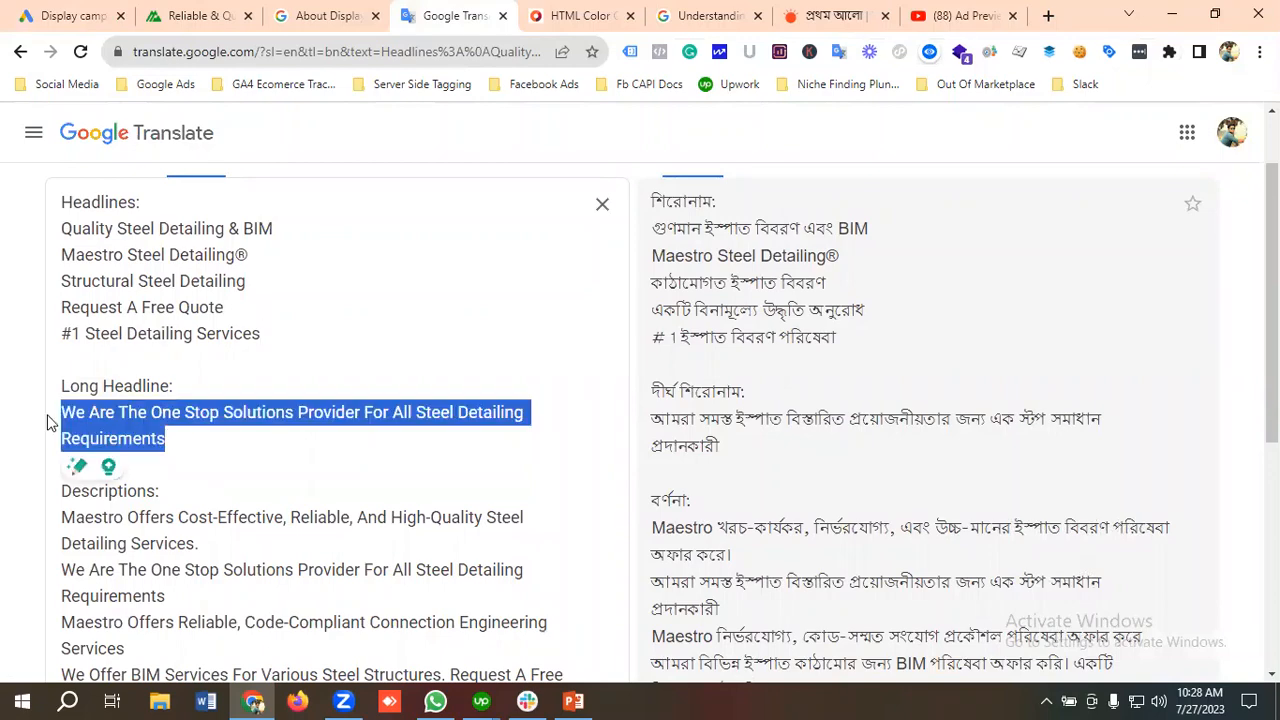
{"action": "left_click", "coordinate": [78, 18]}
{"action": "left_click", "coordinate": [240, 463]}
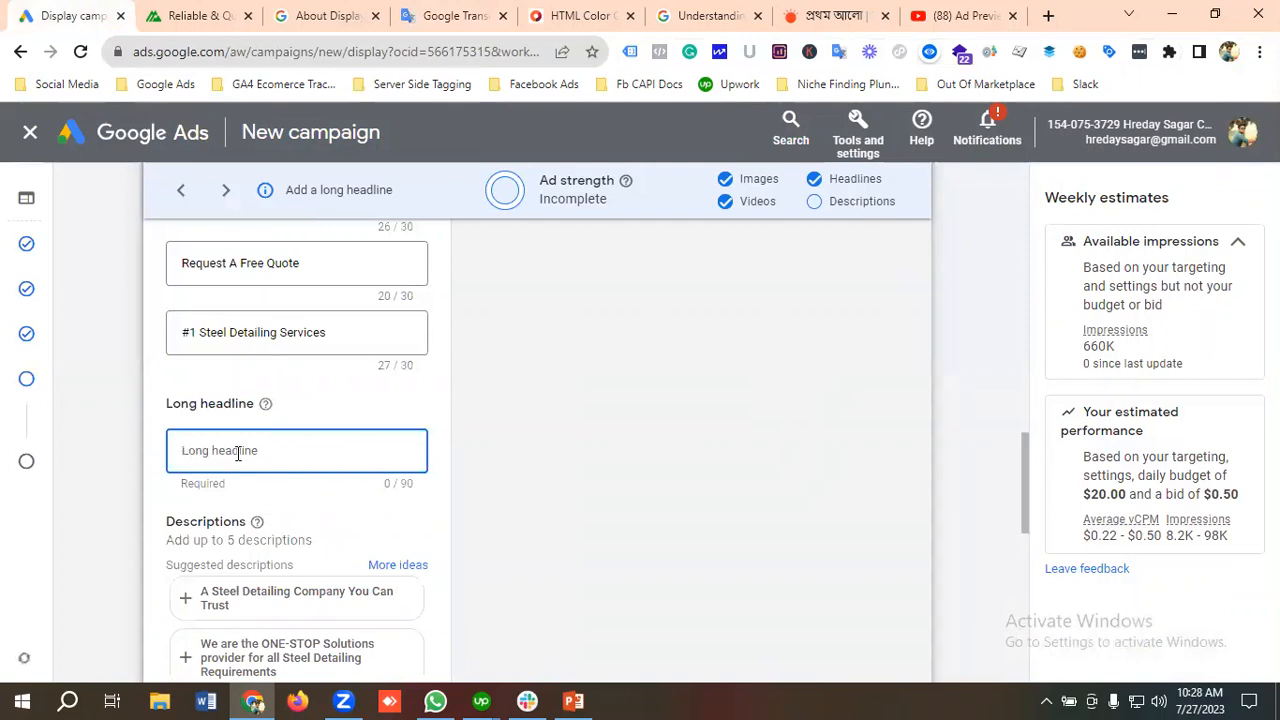
{"action": "key", "text": "ctrl+v"}
{"action": "scroll", "coordinate": [260, 465], "scroll_direction": "down", "scroll_amount": 1}
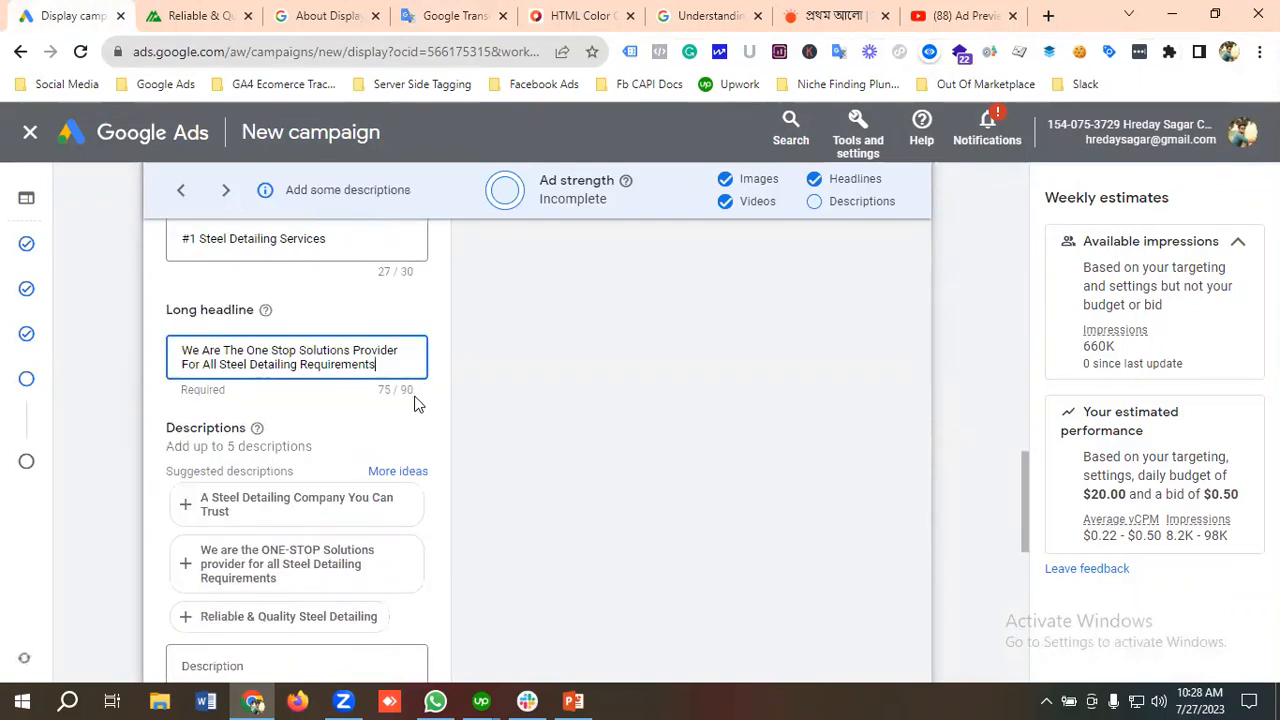
{"action": "scroll", "coordinate": [370, 401], "scroll_direction": "down", "scroll_amount": 1}
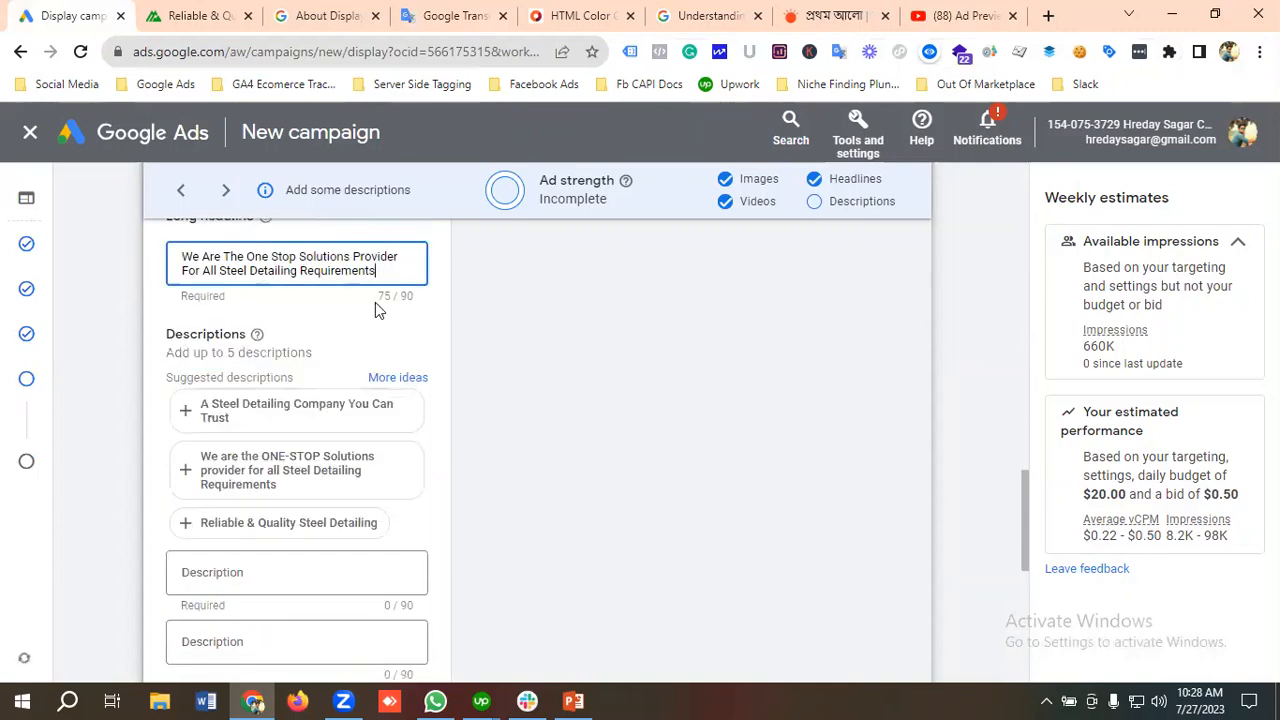
{"action": "scroll", "coordinate": [375, 302], "scroll_direction": "up", "scroll_amount": 1}
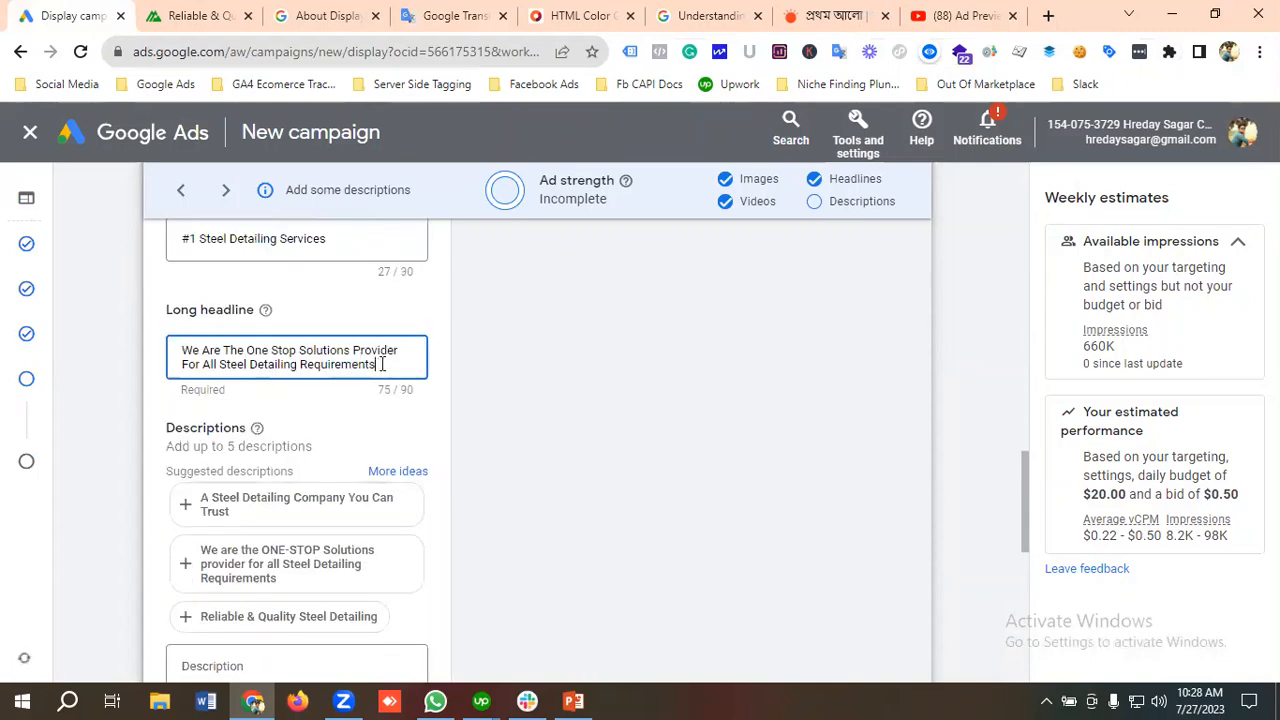
Step: Copy "Maestro Offers Cost-Effective, Reliable, And High-Quality Steel Detailing Services." from the Google Translate text and enter it as the ad's first description
{"action": "scroll", "coordinate": [401, 366], "scroll_direction": "down", "scroll_amount": 4}
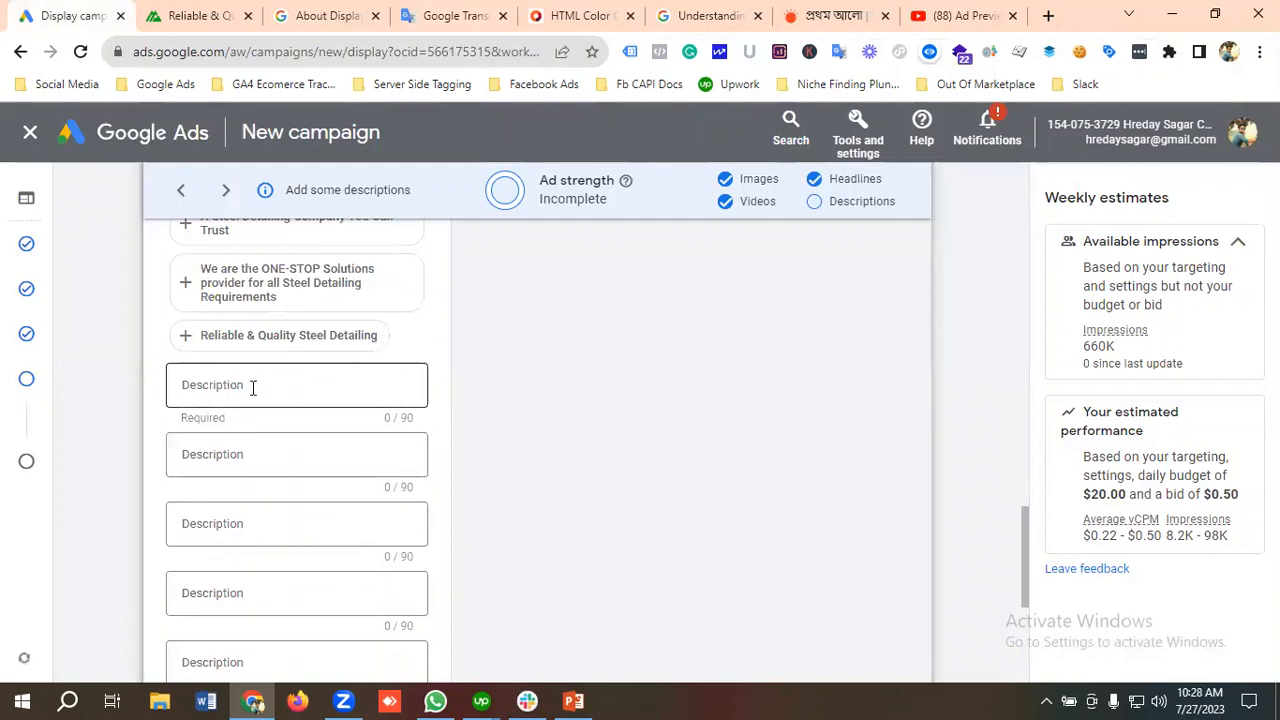
{"action": "left_click", "coordinate": [253, 388]}
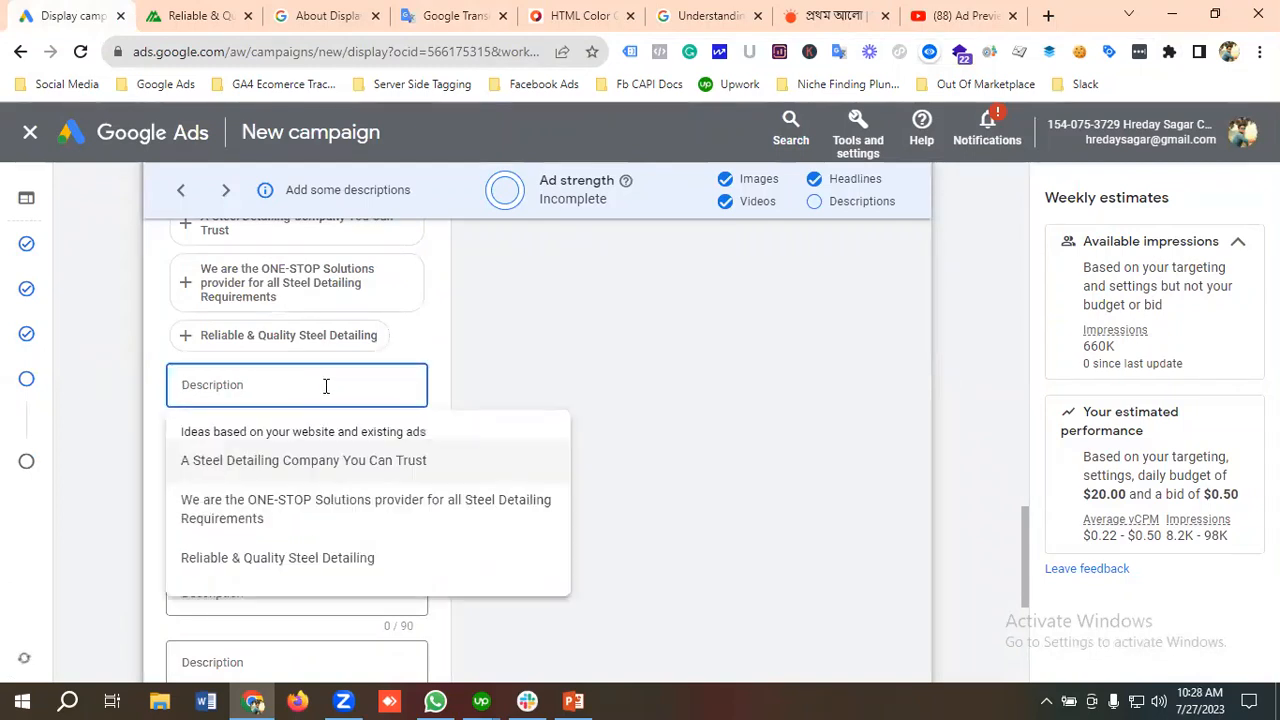
{"action": "left_click", "coordinate": [442, 390]}
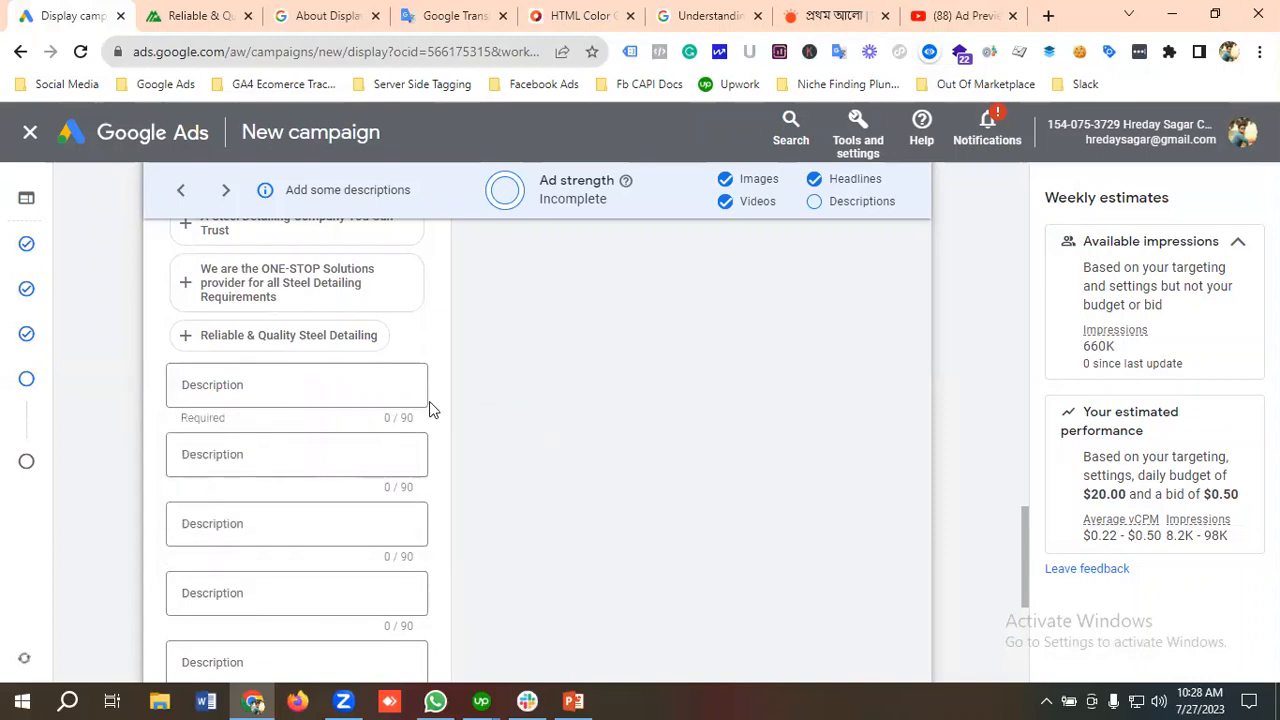
{"action": "left_click", "coordinate": [430, 12]}
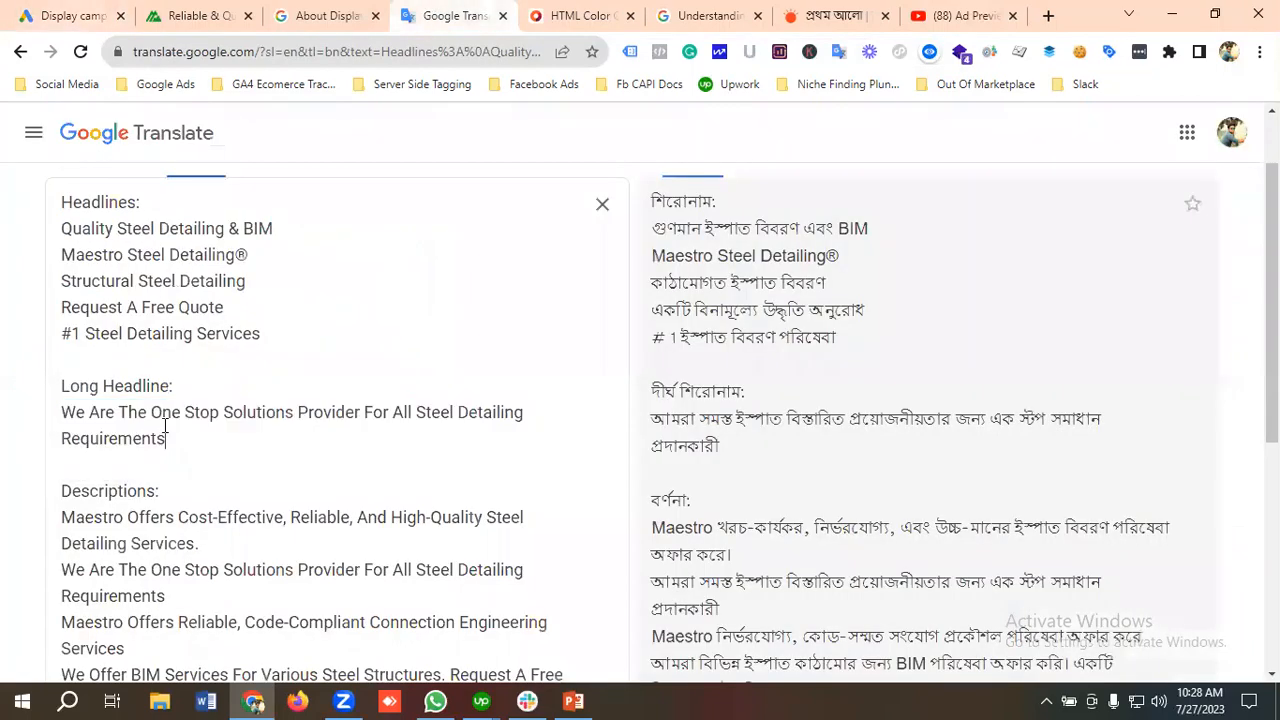
{"action": "scroll", "coordinate": [195, 401], "scroll_direction": "down", "scroll_amount": 2}
{"action": "left_click_drag", "start_coordinate": [208, 356], "coordinate": [52, 333]}
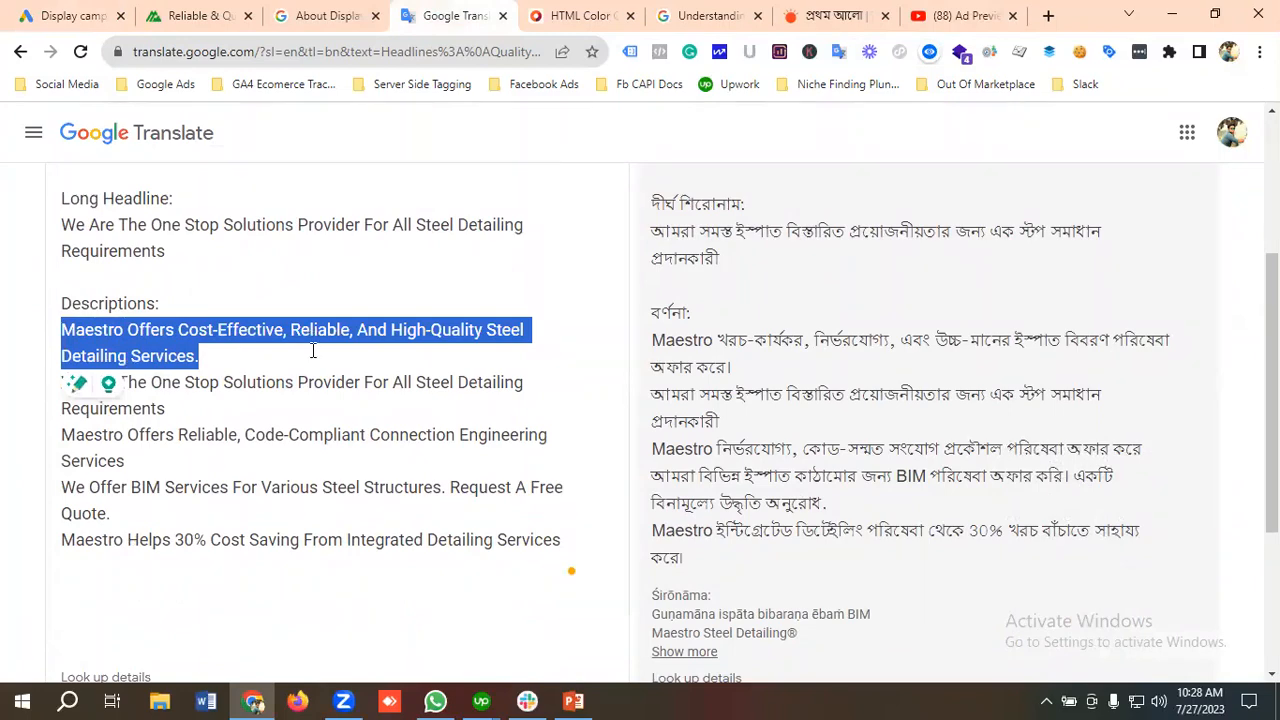
{"action": "left_click", "coordinate": [68, 18]}
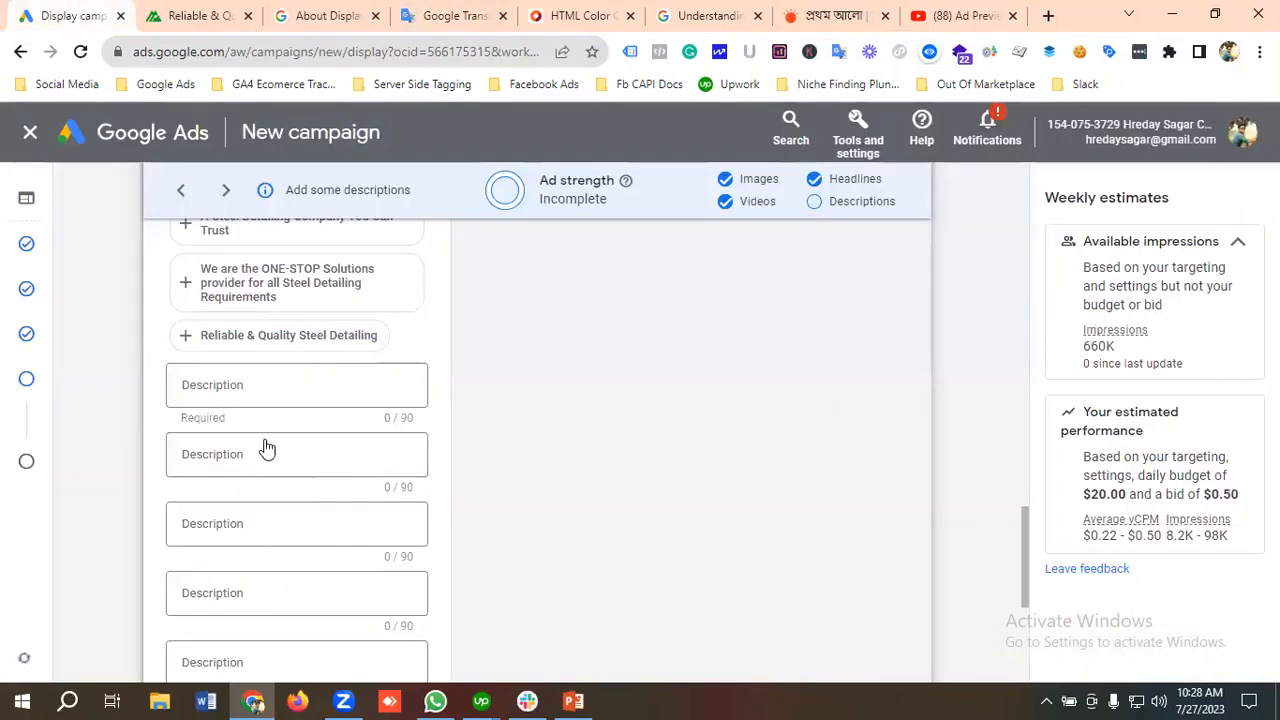
{"action": "left_click", "coordinate": [241, 385]}
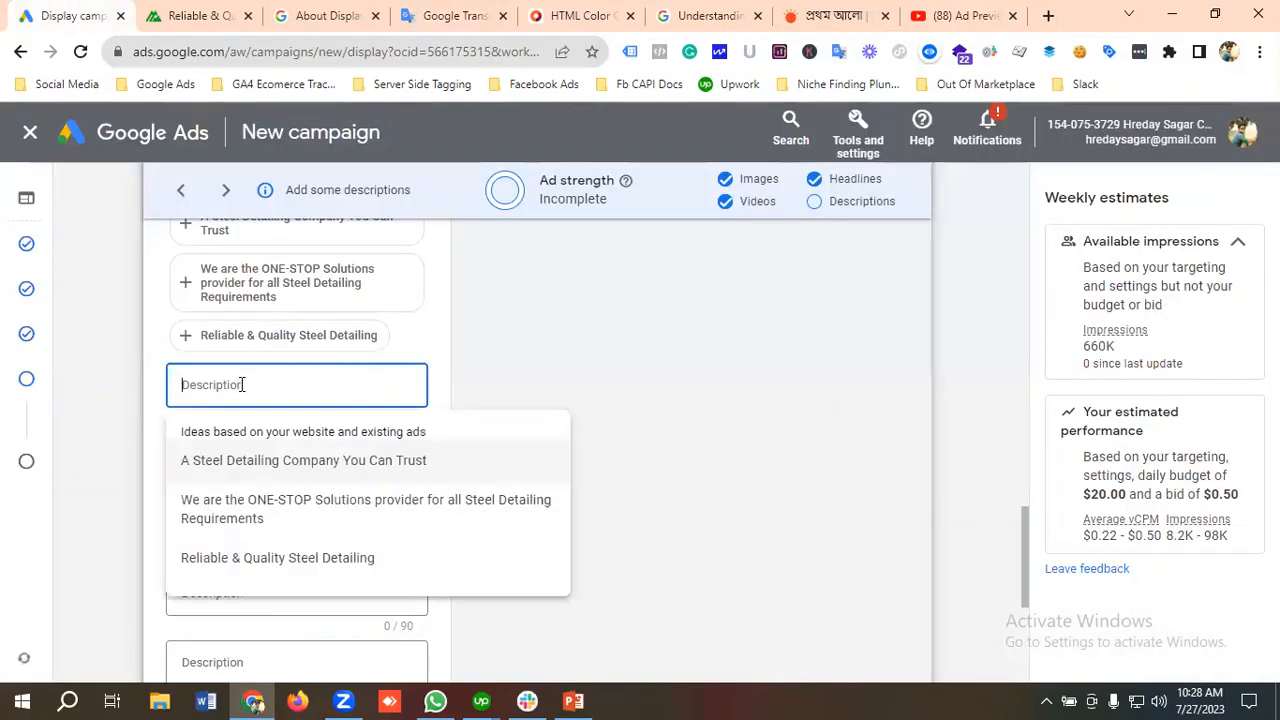
{"action": "key", "text": "ctrl+v"}
Step: Copy "We Are The One Stop Solutions Provider For All Steel Detailing Requirements" from the Google Translate descriptions and enter it as the second description
{"action": "left_click", "coordinate": [447, 16]}
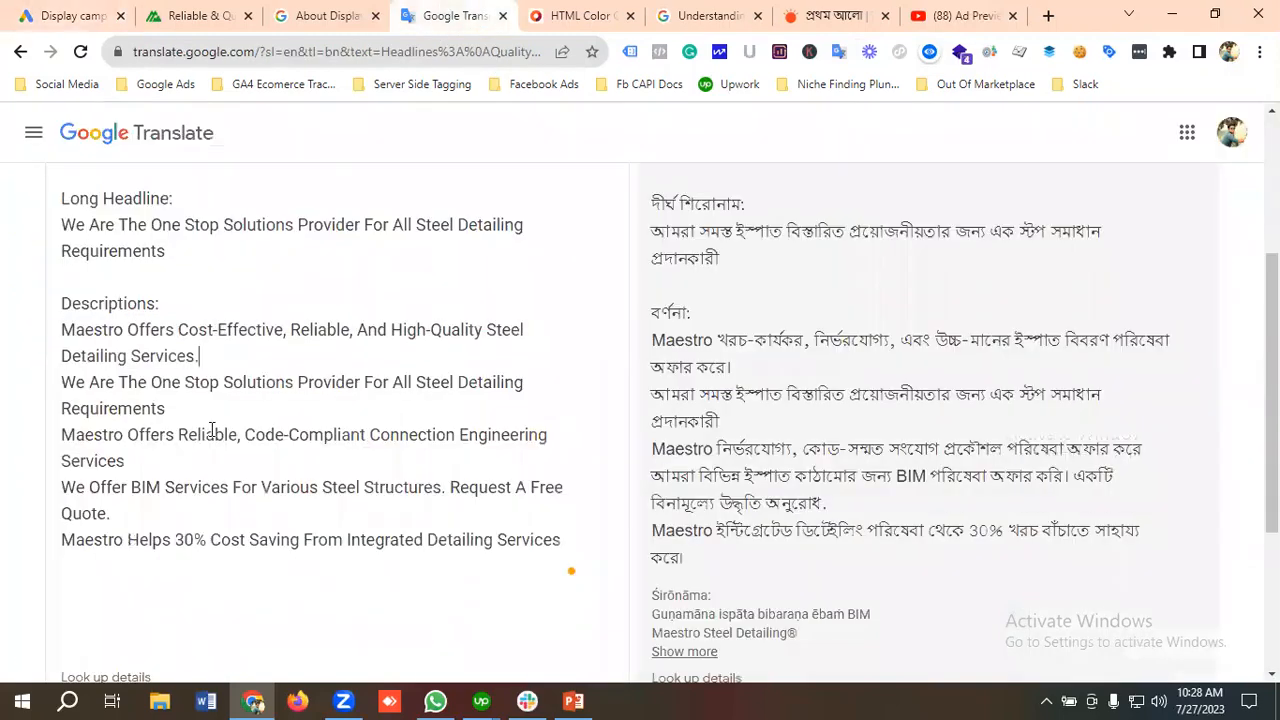
{"action": "left_click_drag", "start_coordinate": [170, 409], "coordinate": [43, 394]}
{"action": "key", "text": "ctrl+c"}
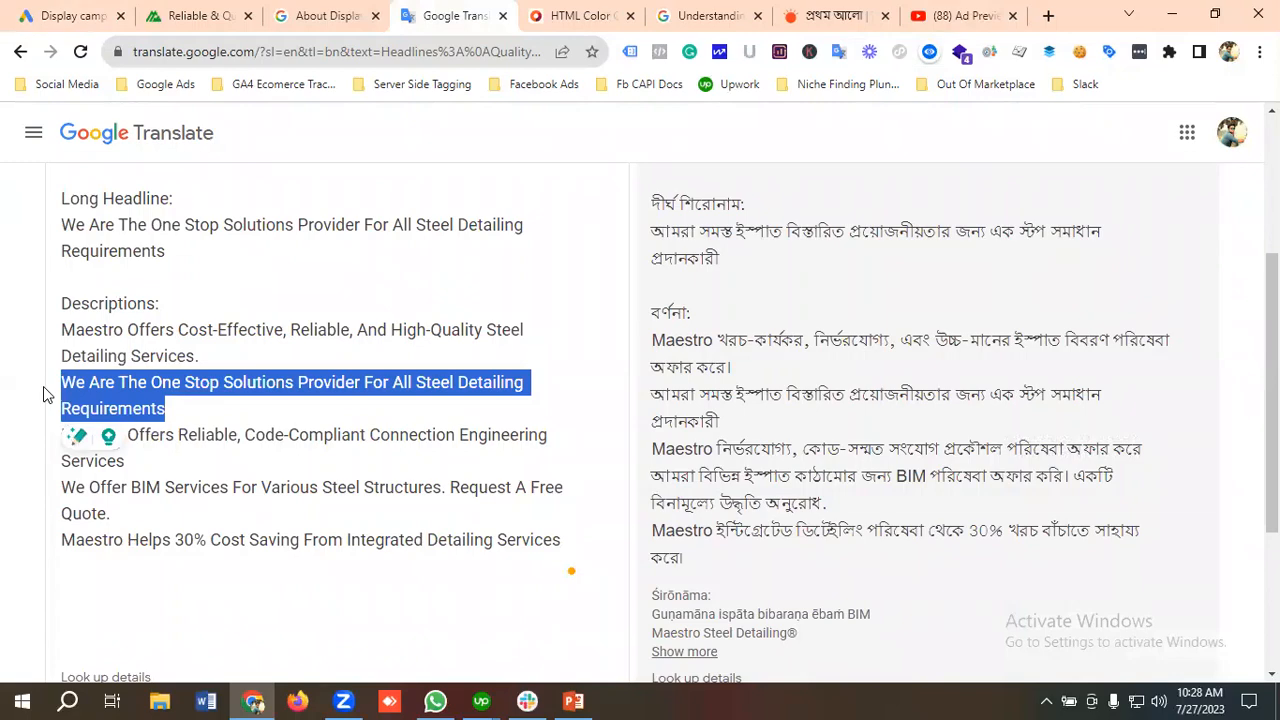
{"action": "left_click", "coordinate": [62, 16]}
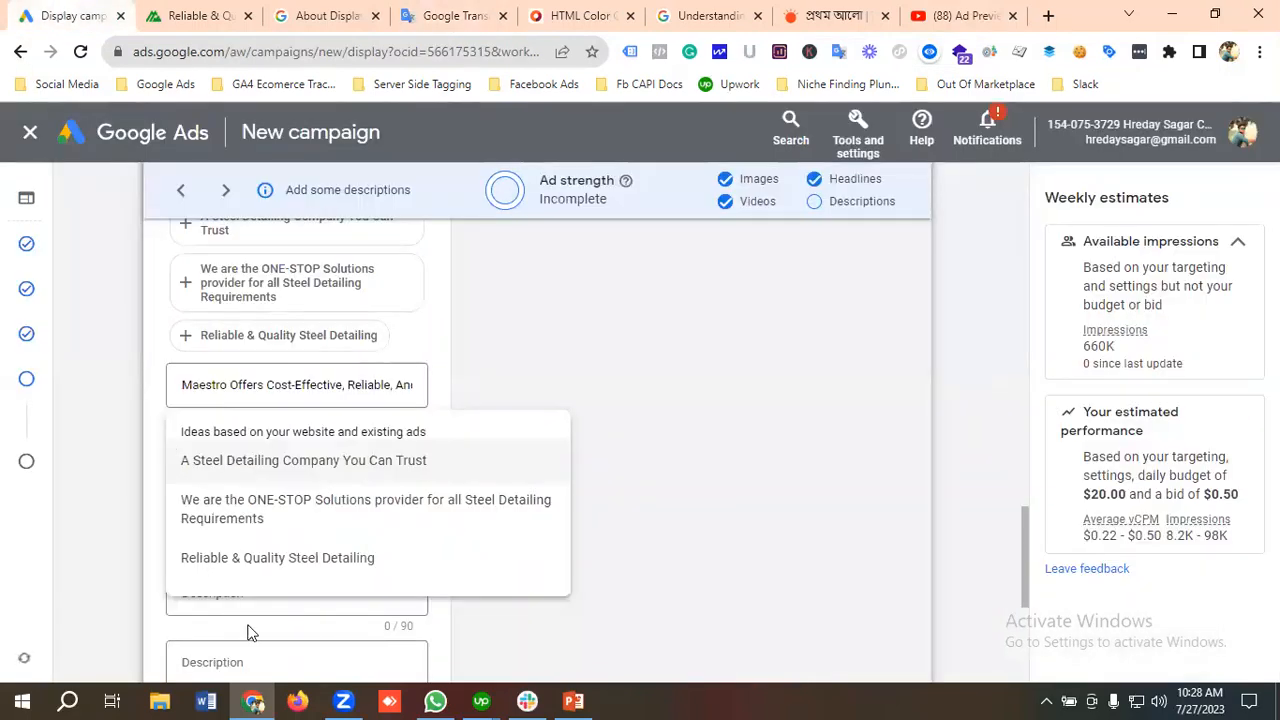
{"action": "left_click", "coordinate": [133, 444]}
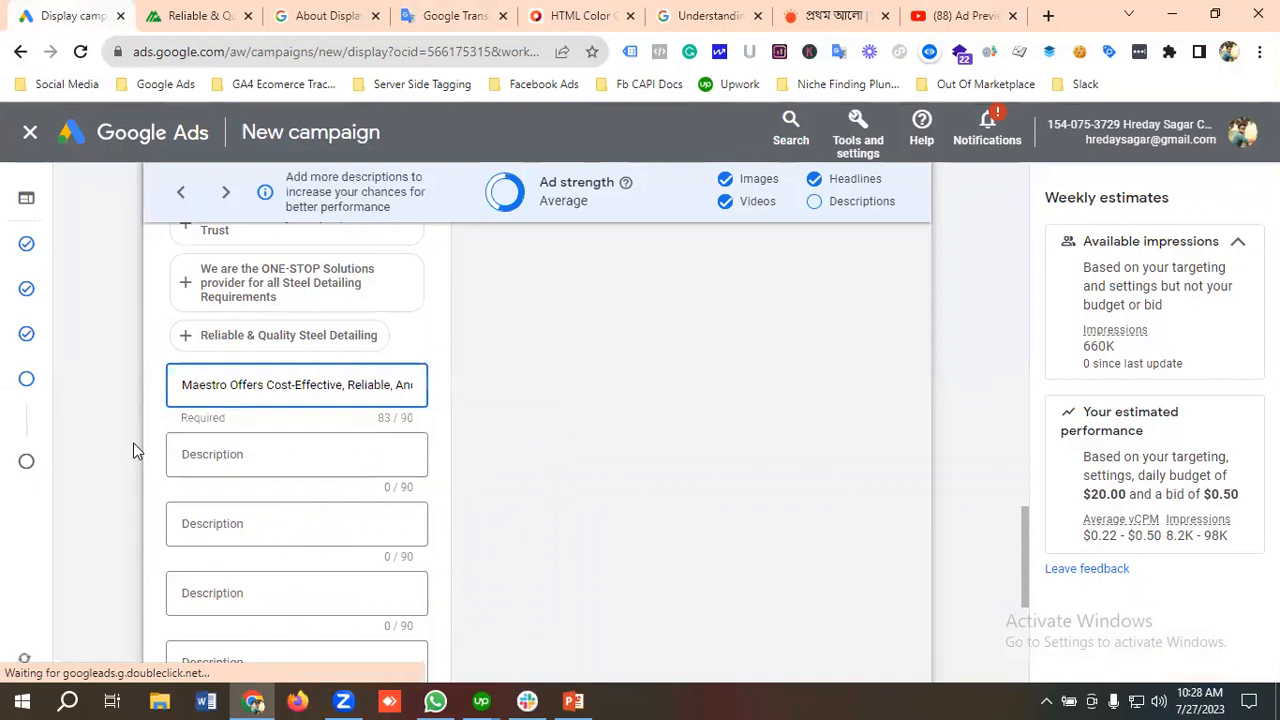
{"action": "left_click", "coordinate": [223, 455]}
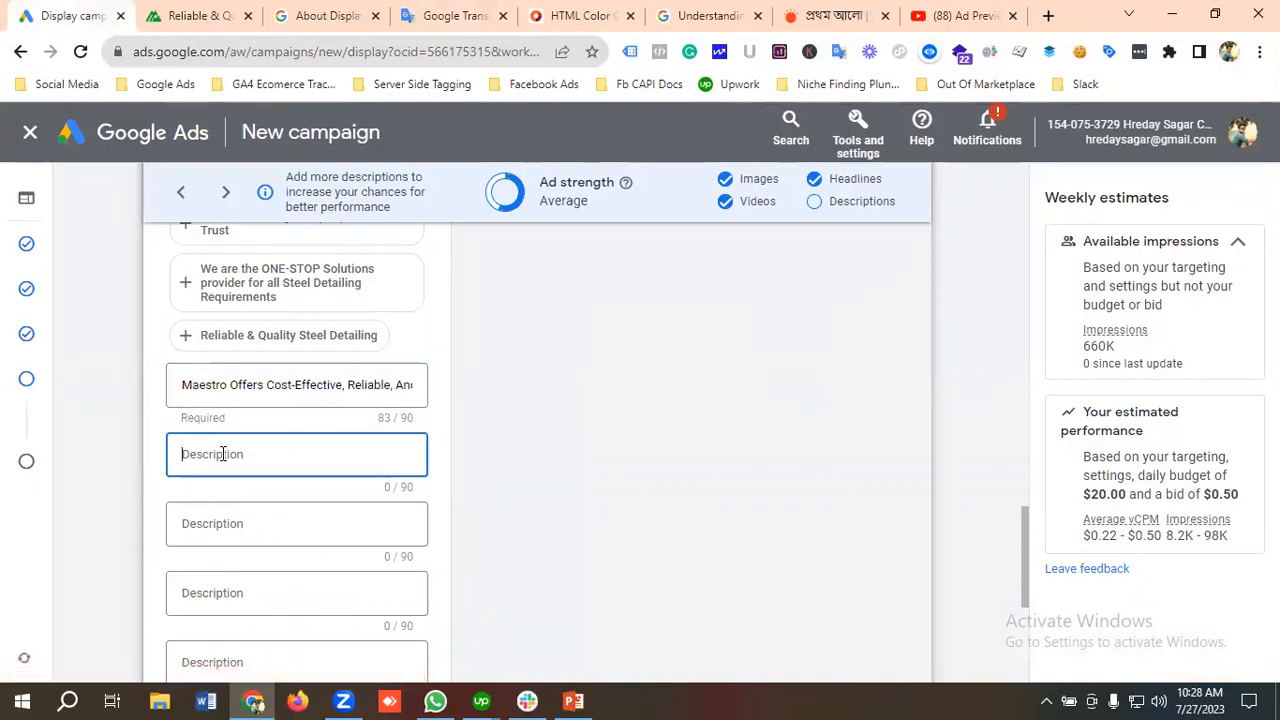
{"action": "key", "text": "ctrl+v"}
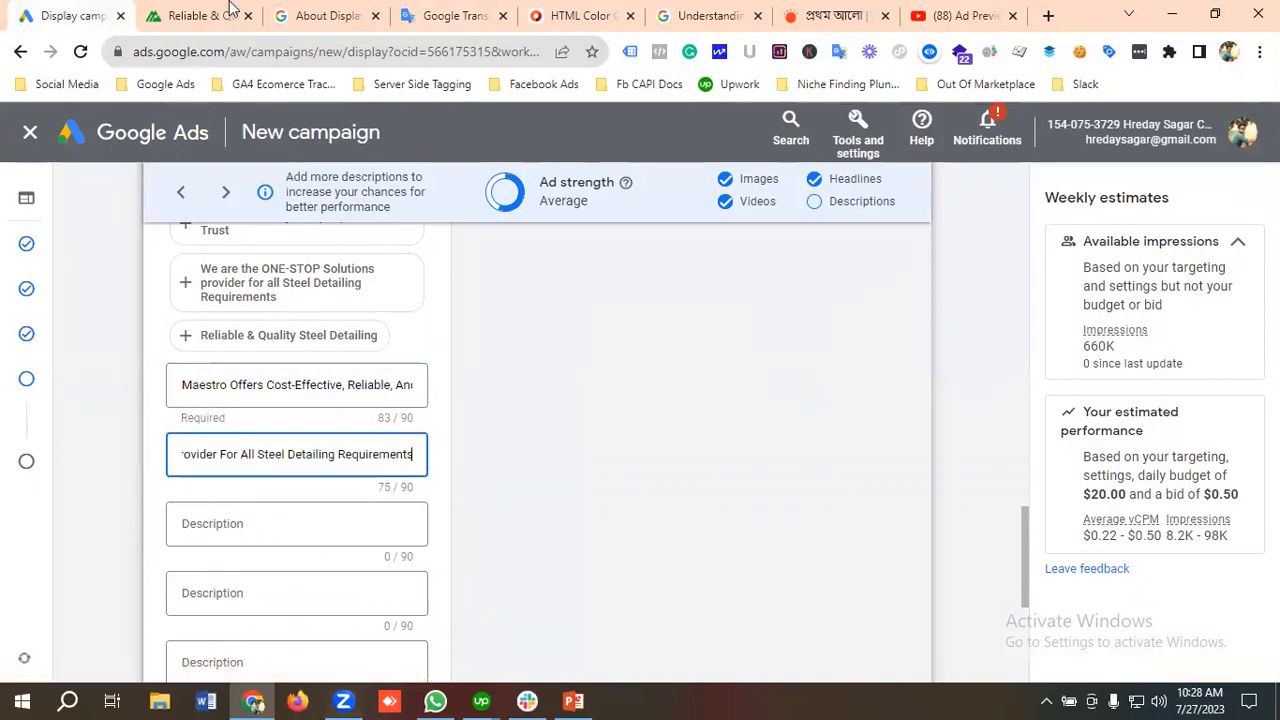
Step: Copy "Maestro Offers Reliable, Code-Compliant Connection Engineering Services" from the Google Translate text and enter it as the ad's third description
{"action": "left_click", "coordinate": [452, 16]}
{"action": "left_click", "coordinate": [168, 401]}
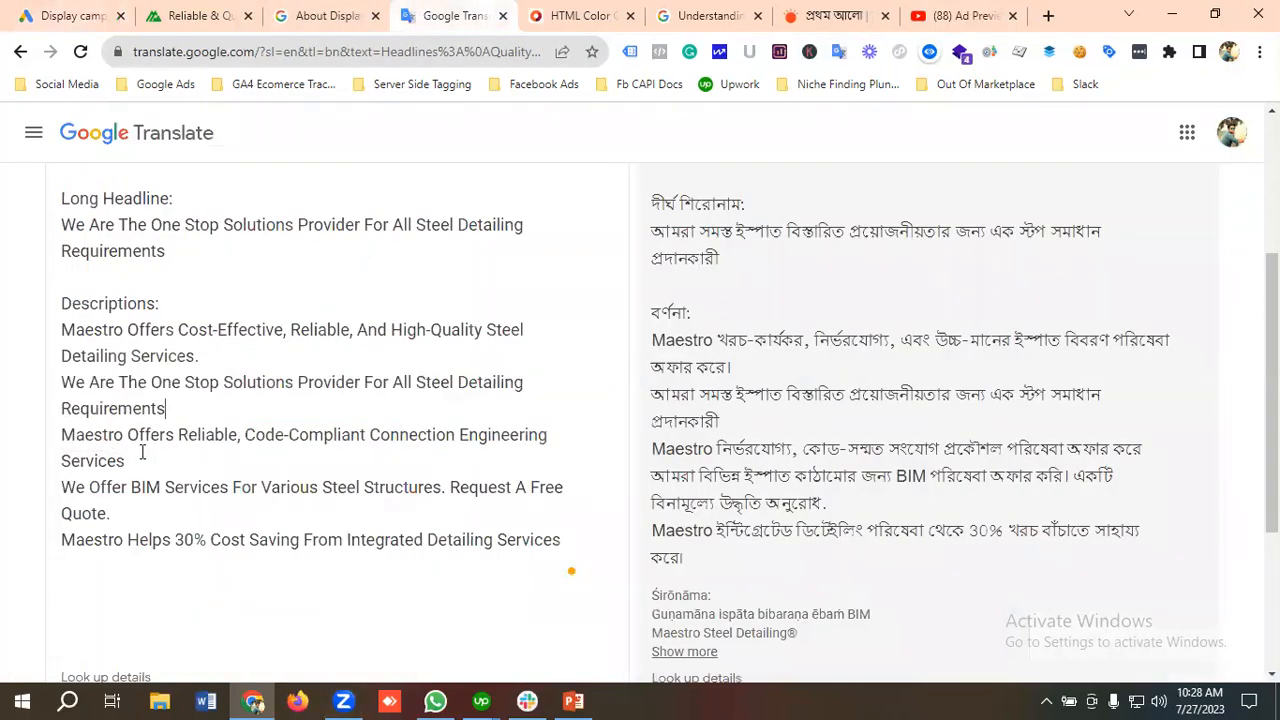
{"action": "left_click_drag", "start_coordinate": [133, 461], "coordinate": [58, 437]}
{"action": "key", "text": "ctrl+c"}
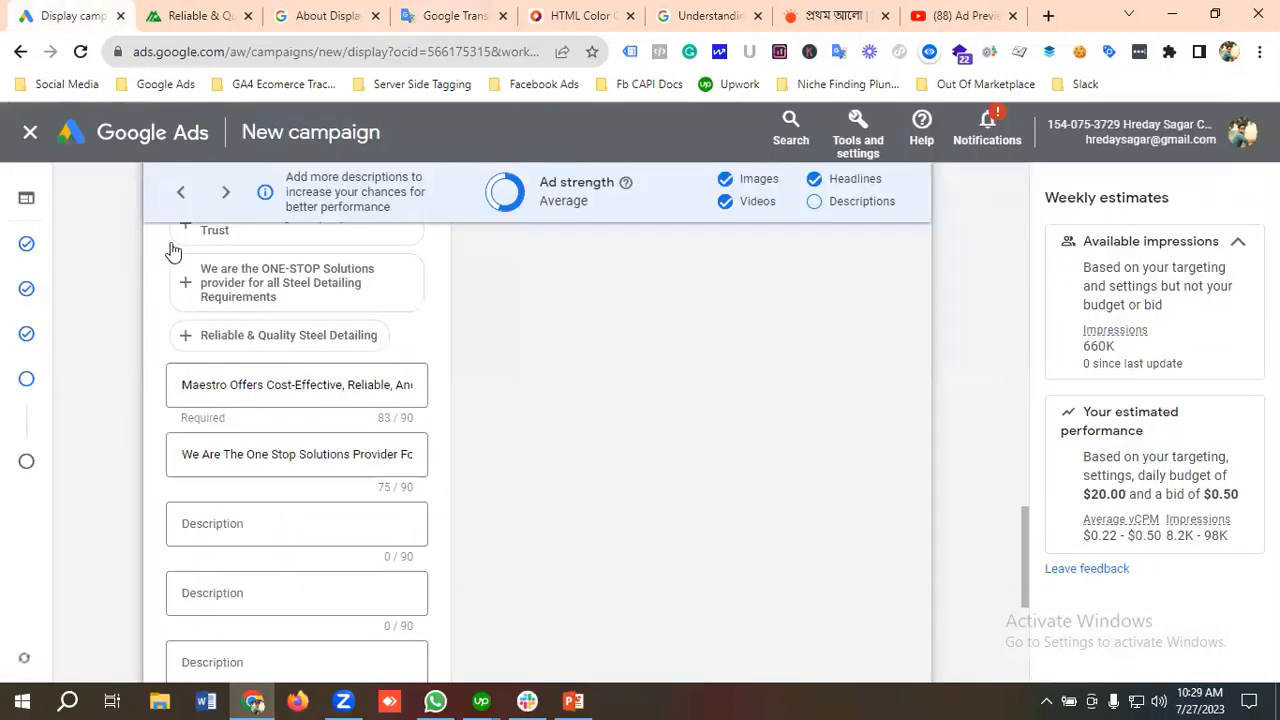
{"action": "left_click", "coordinate": [62, 15]}
{"action": "scroll", "coordinate": [229, 523], "scroll_direction": "down", "scroll_amount": 1}
{"action": "left_click", "coordinate": [221, 456]}
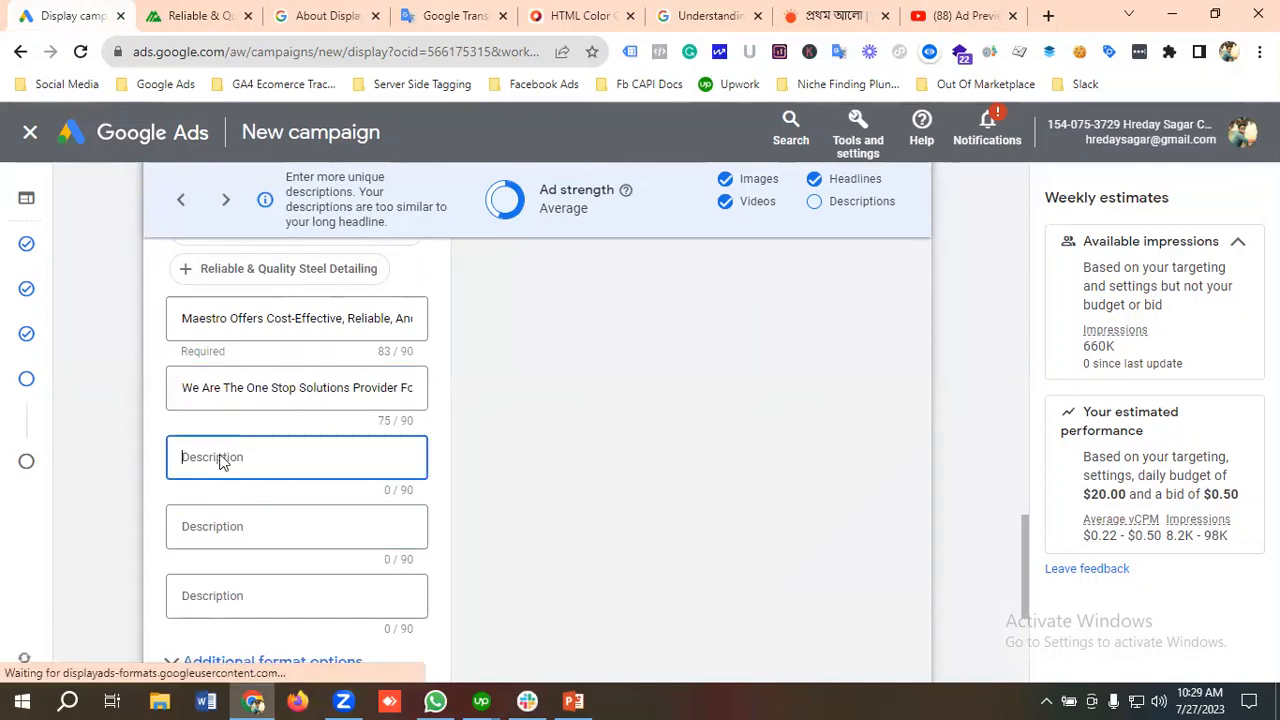
{"action": "key", "text": "ctrl+v"}
Step: Copy "We Offer BIM Services For Various Steel Structures. Request A Free Quote." from the Google Translate text and enter it as the fourth description
{"action": "left_click", "coordinate": [447, 15]}
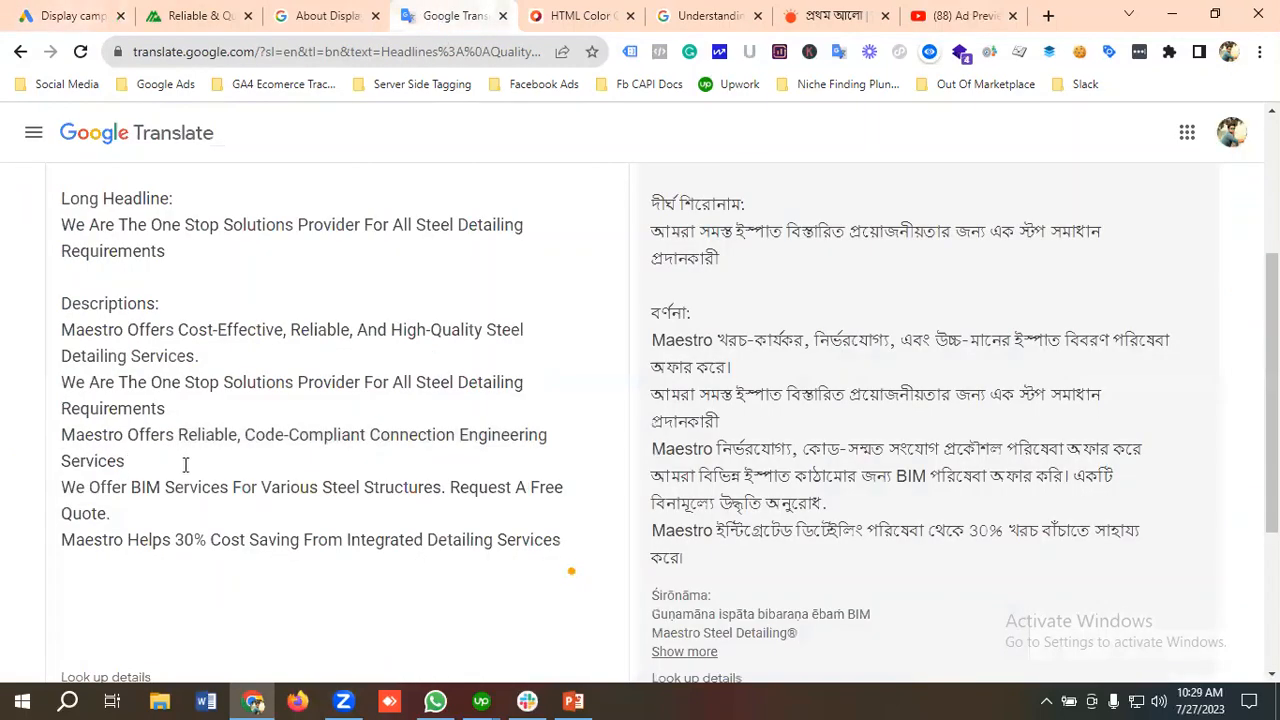
{"action": "left_click", "coordinate": [185, 464]}
{"action": "left_click_drag", "start_coordinate": [122, 512], "coordinate": [58, 486]}
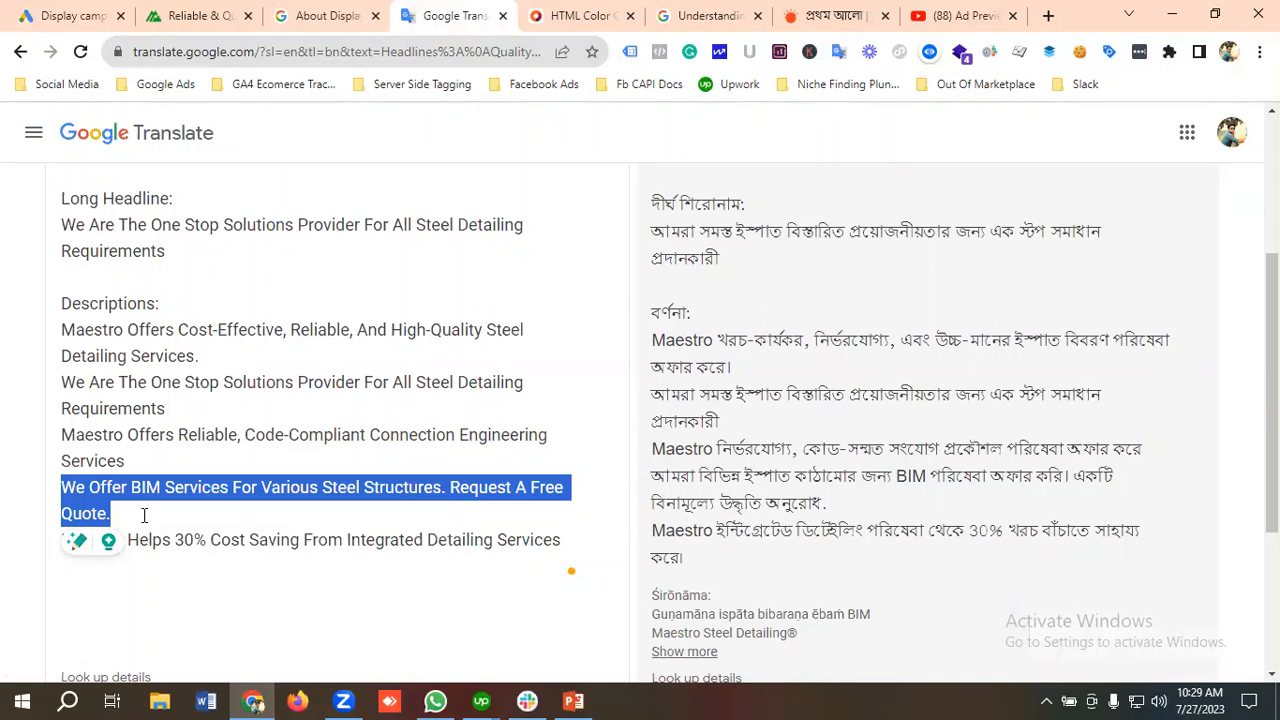
{"action": "left_click", "coordinate": [40, 16]}
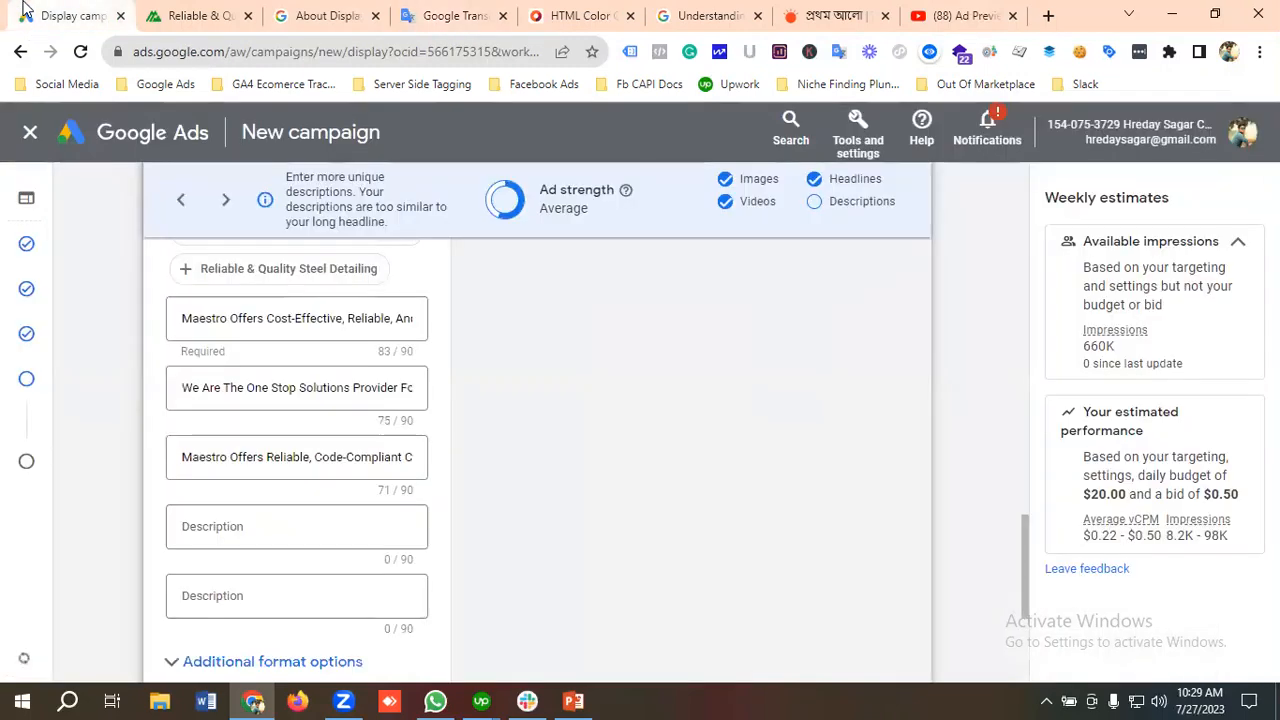
{"action": "left_click", "coordinate": [244, 526]}
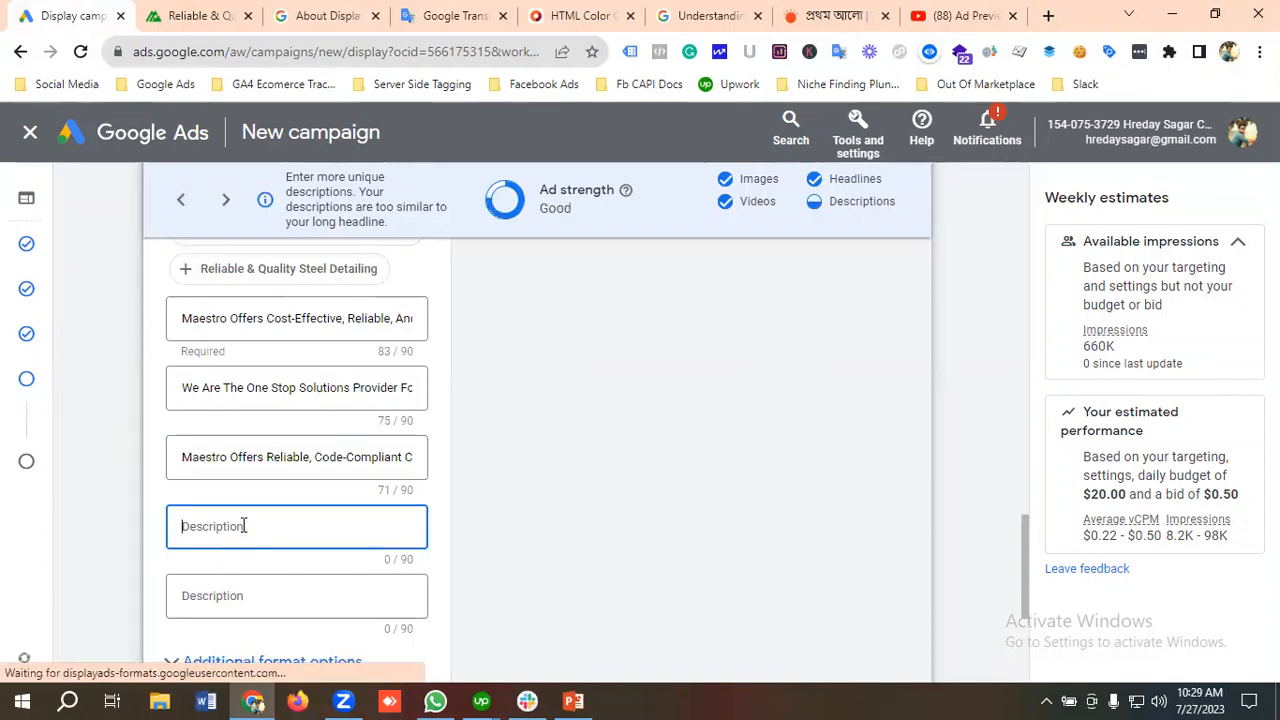
{"action": "key", "text": "ctrl+v"}
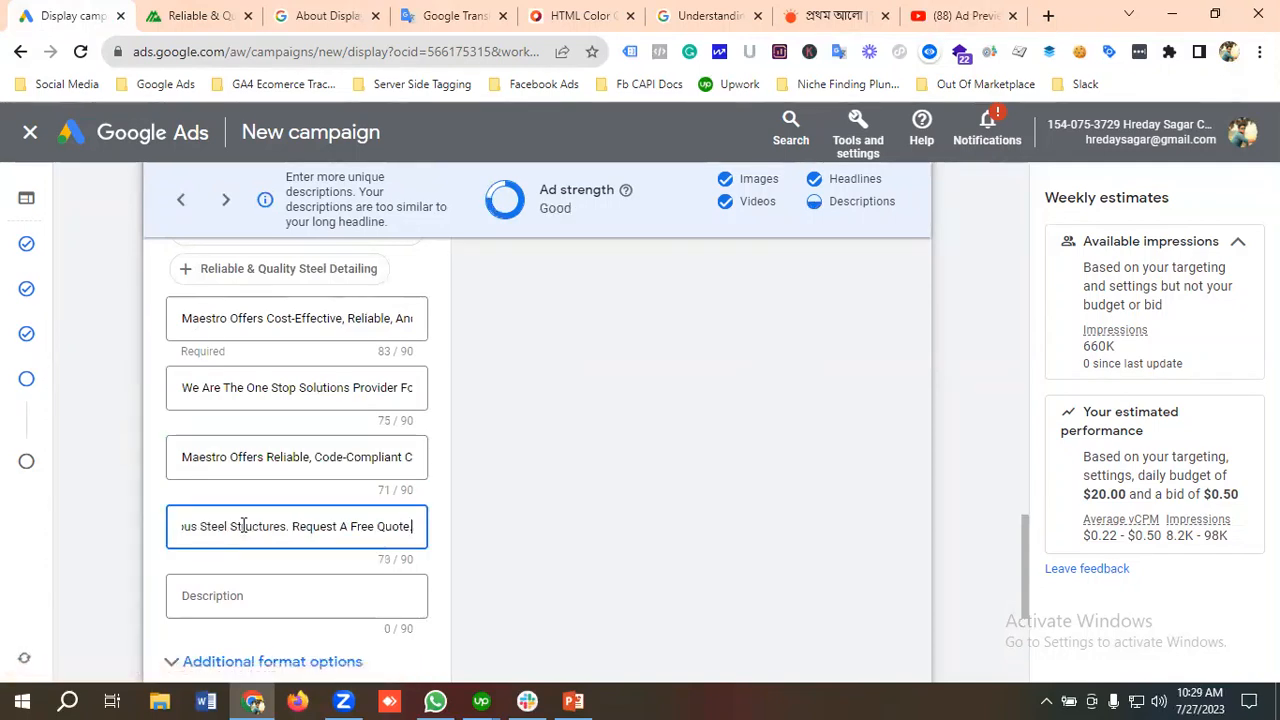
Step: Copy "Maestro Helps 30% Cost Saving From Integrated Detailing Services" from the Google Translate text and enter it as the ad's fifth description
{"action": "left_click", "coordinate": [440, 8]}
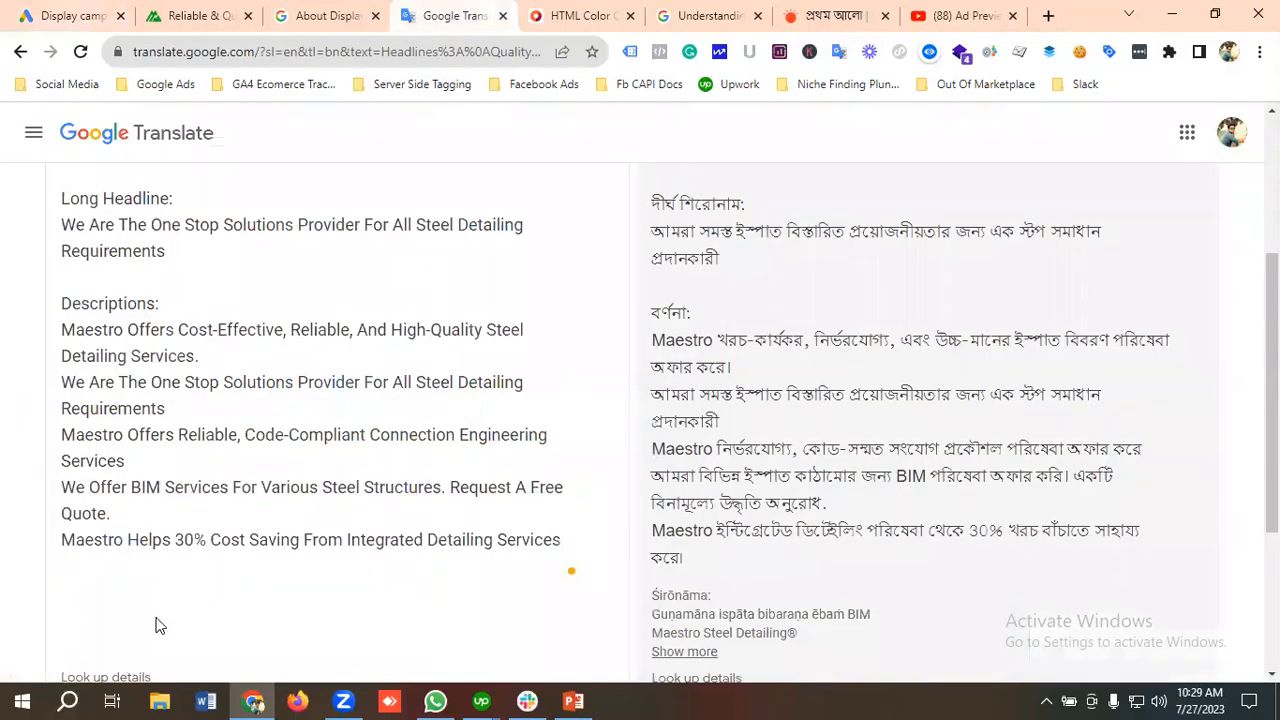
{"action": "left_click_drag", "start_coordinate": [63, 541], "coordinate": [355, 541]}
{"action": "key", "text": "shift+Right"}
{"action": "key", "text": "shift+Right"}
{"action": "key", "text": "shift+Right"}
{"action": "key", "text": "shift+Right"}
{"action": "key", "text": "shift+Right"}
{"action": "key", "text": "shift+Right"}
{"action": "key", "text": "shift+Right"}
{"action": "key", "text": "shift+Right"}
{"action": "key", "text": "shift+Right"}
{"action": "key", "text": "shift+Right"}
{"action": "key", "text": "shift+Right"}
{"action": "key", "text": "shift+Right"}
{"action": "key", "text": "shift+Right"}
{"action": "key", "text": "shift+Right"}
{"action": "key", "text": "shift+Right"}
{"action": "key", "text": "shift+Right"}
{"action": "key", "text": "shift+Right"}
{"action": "key", "text": "shift+Right"}
{"action": "key", "text": "shift+Right"}
{"action": "key", "text": "shift+Right"}
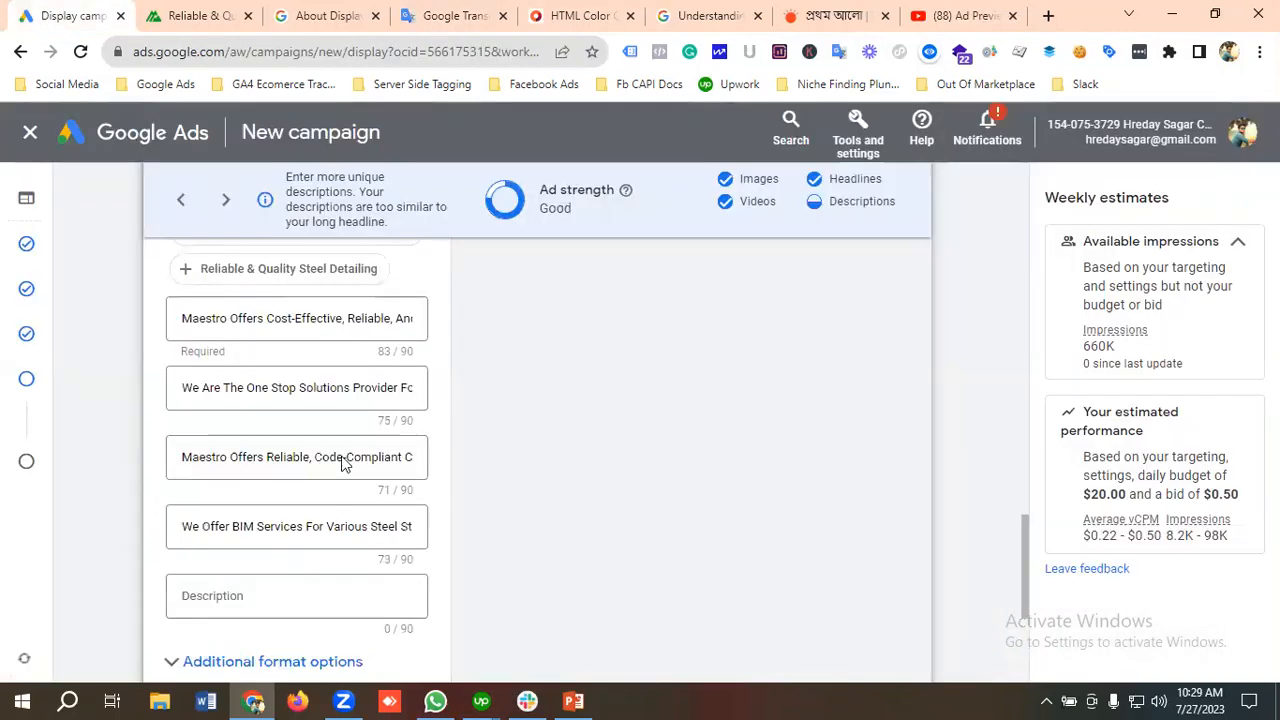
{"action": "key", "text": "ctrl+1"}
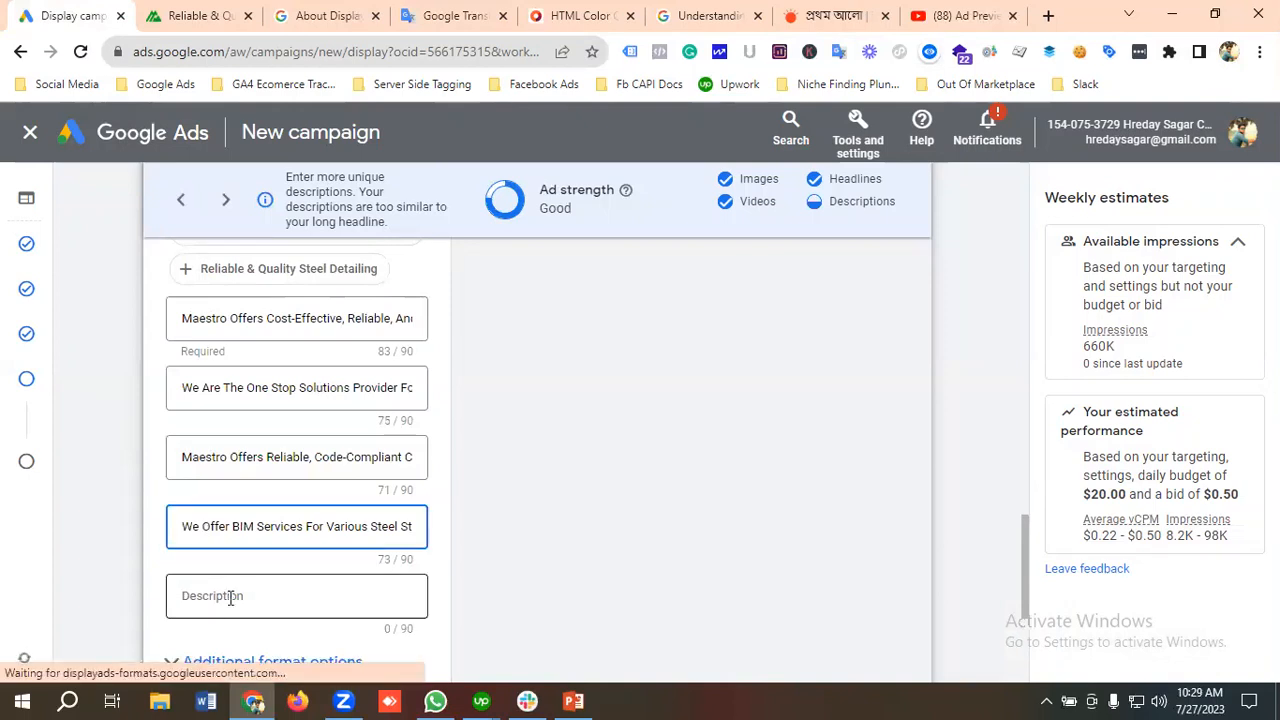
{"action": "left_click", "coordinate": [230, 598]}
{"action": "key", "text": "ctrl+v"}
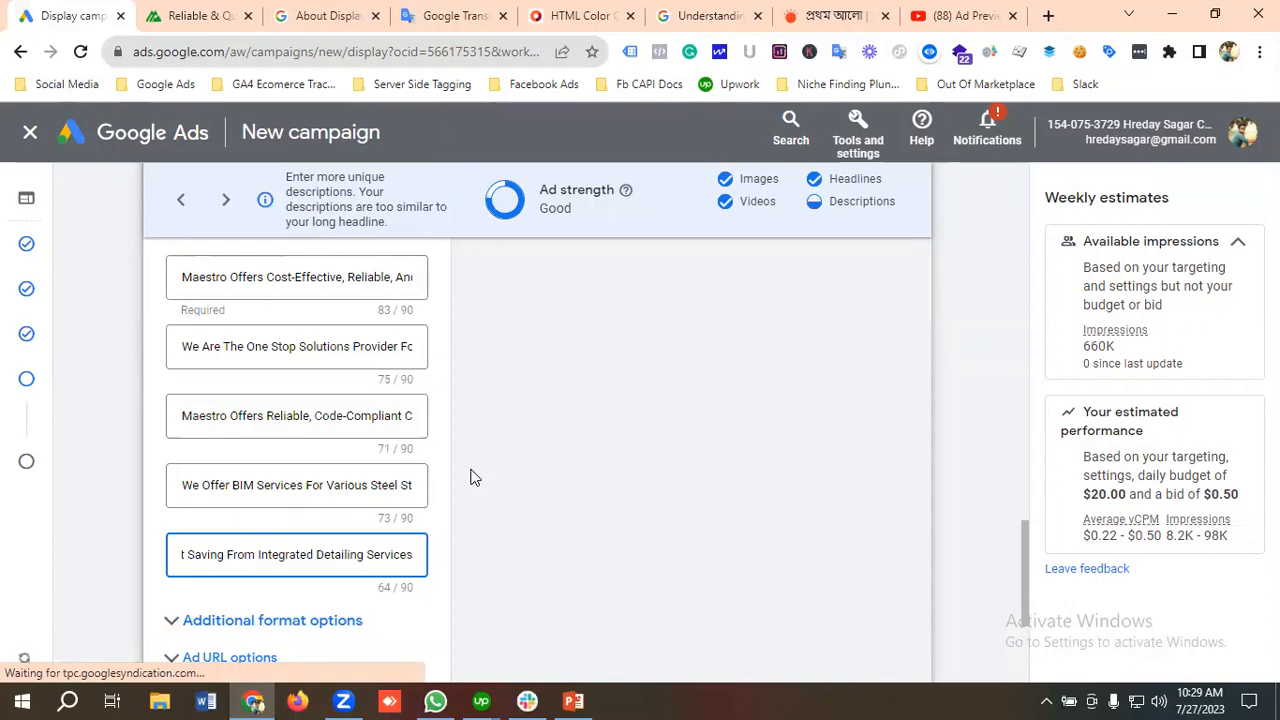
{"action": "scroll", "coordinate": [343, 493], "scroll_direction": "up", "scroll_amount": 1}
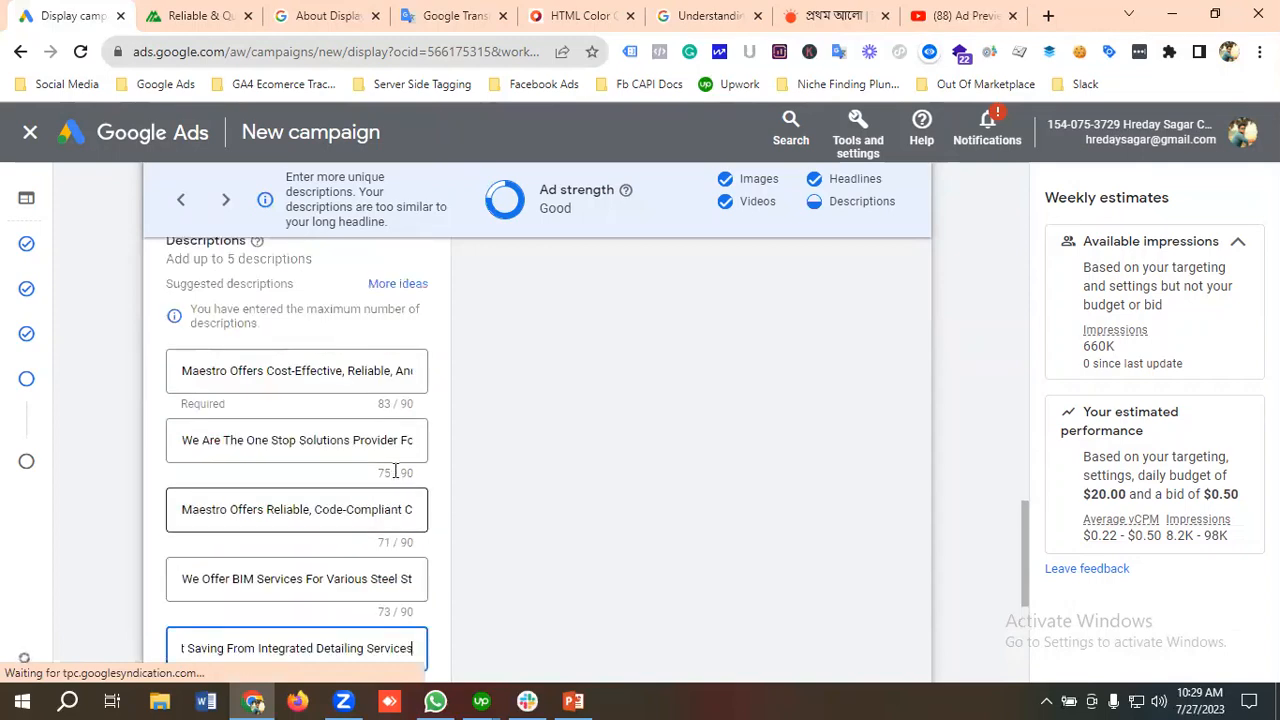
{"action": "scroll", "coordinate": [541, 213], "scroll_direction": "up", "scroll_amount": 1}
{"action": "scroll", "coordinate": [558, 240], "scroll_direction": "up", "scroll_amount": 2}
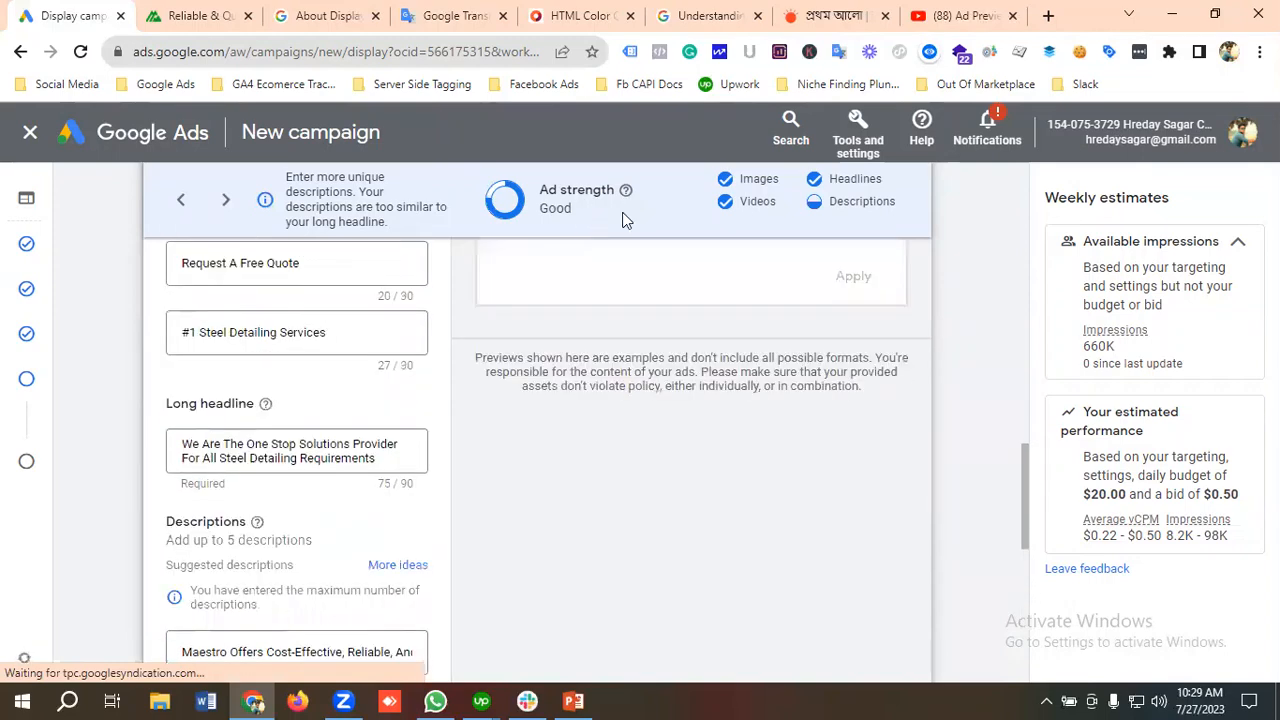
Step: Expand the additional format options and review the asset enhancements, auto-generated video and native formats settings
{"action": "scroll", "coordinate": [326, 476], "scroll_direction": "down", "scroll_amount": 1}
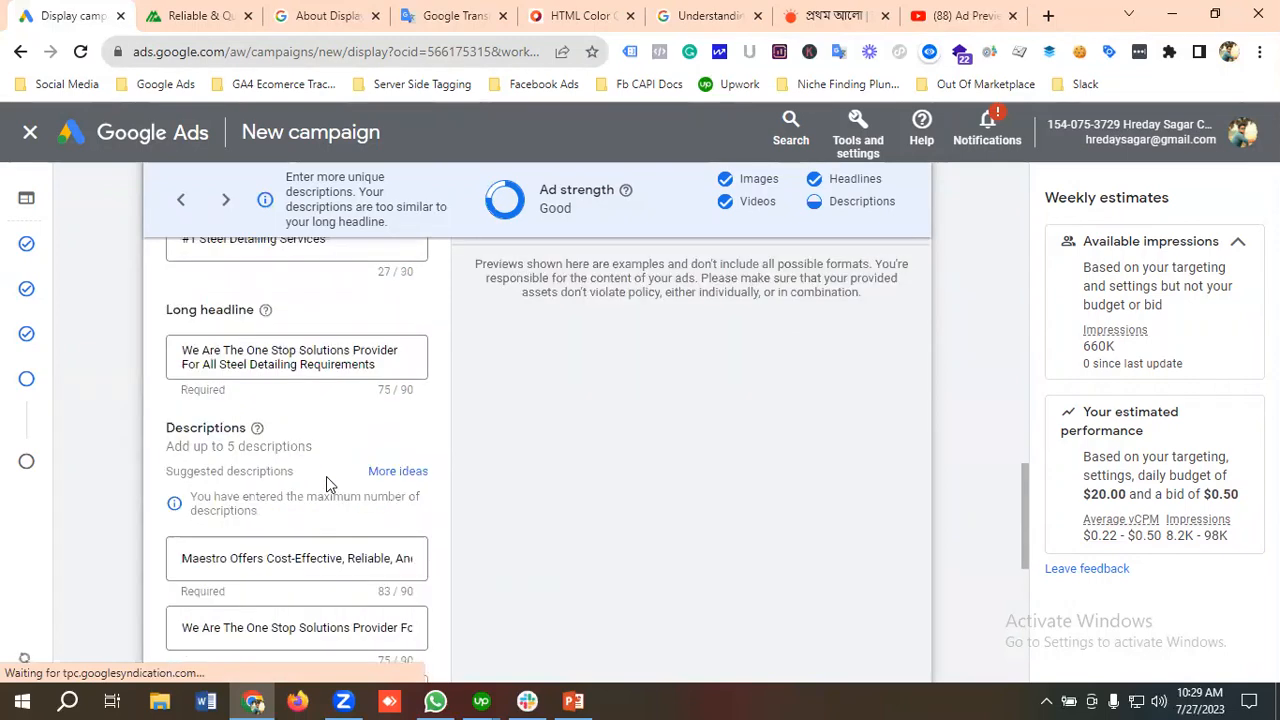
{"action": "scroll", "coordinate": [330, 478], "scroll_direction": "down", "scroll_amount": 2}
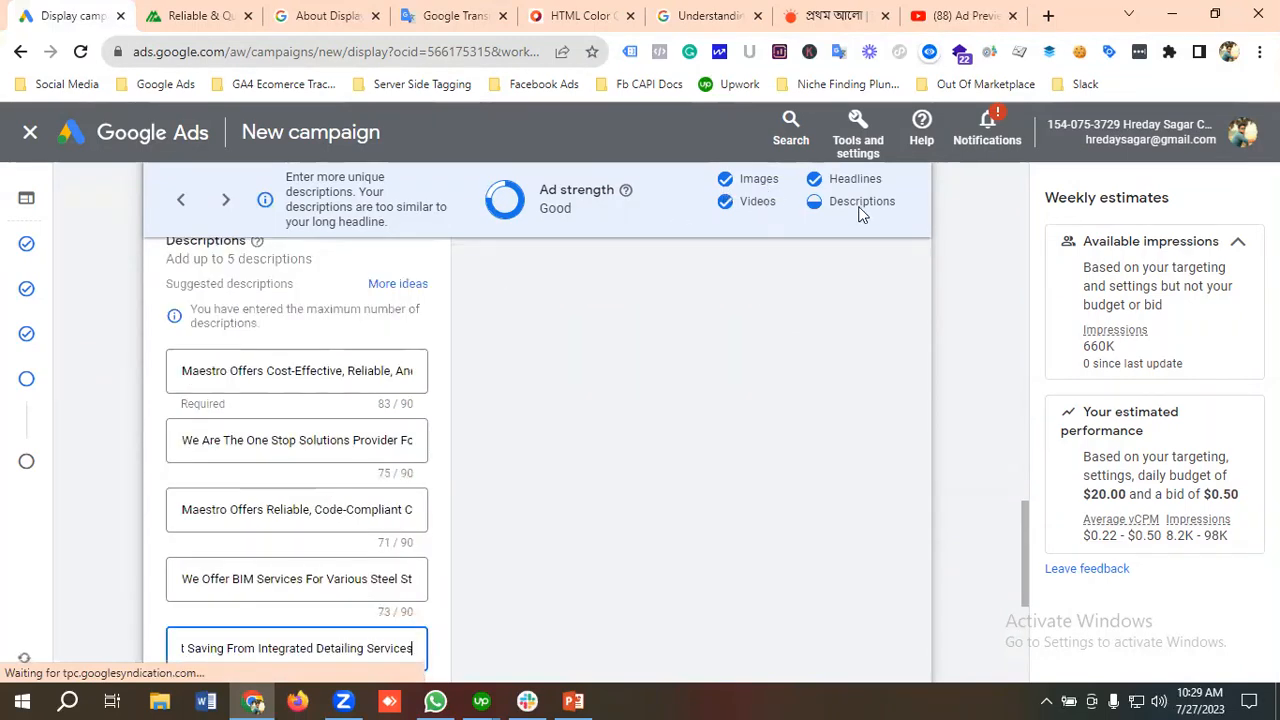
{"action": "scroll", "coordinate": [341, 493], "scroll_direction": "down", "scroll_amount": 2}
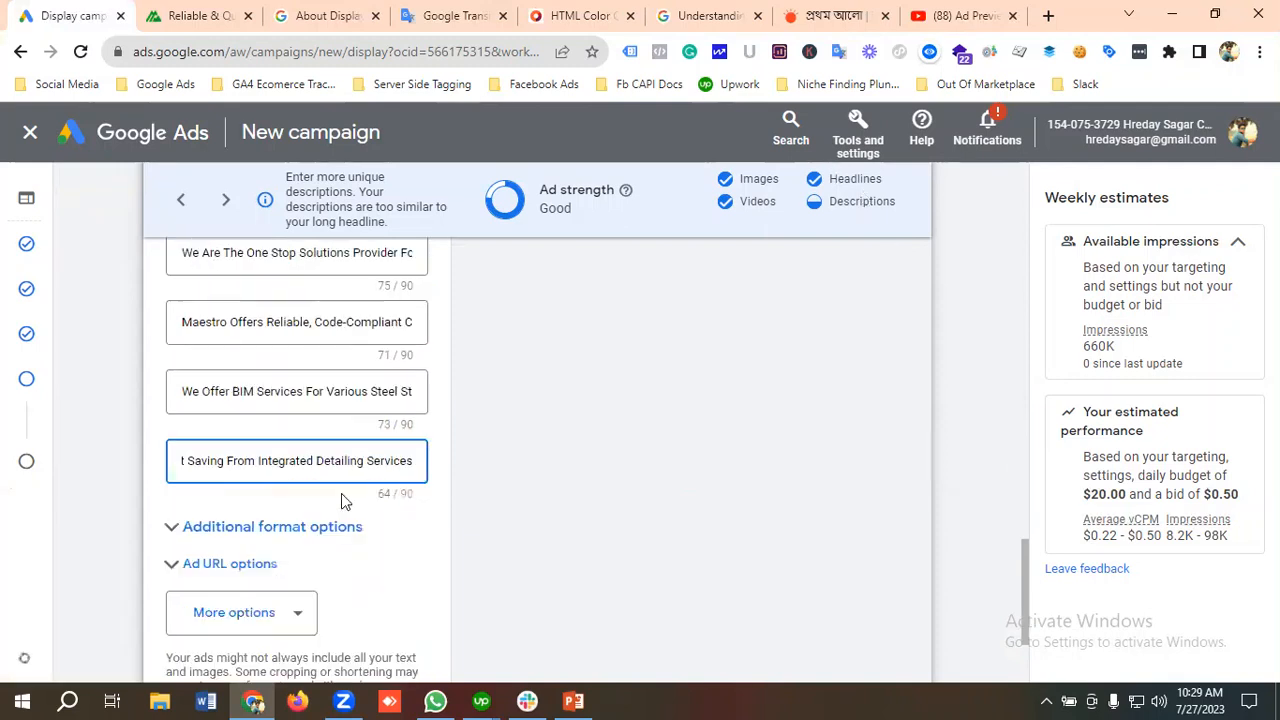
{"action": "scroll", "coordinate": [218, 518], "scroll_direction": "down", "scroll_amount": 1}
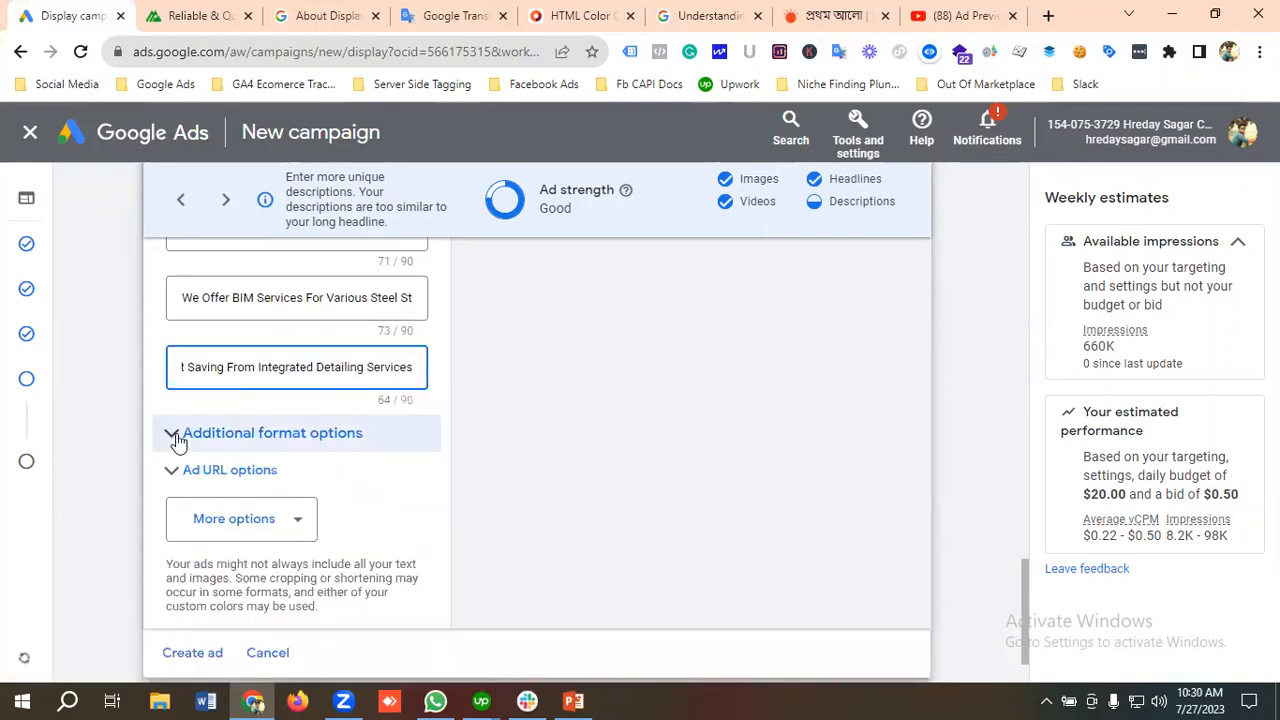
{"action": "left_click", "coordinate": [248, 442]}
{"action": "scroll", "coordinate": [289, 456], "scroll_direction": "down", "scroll_amount": 2}
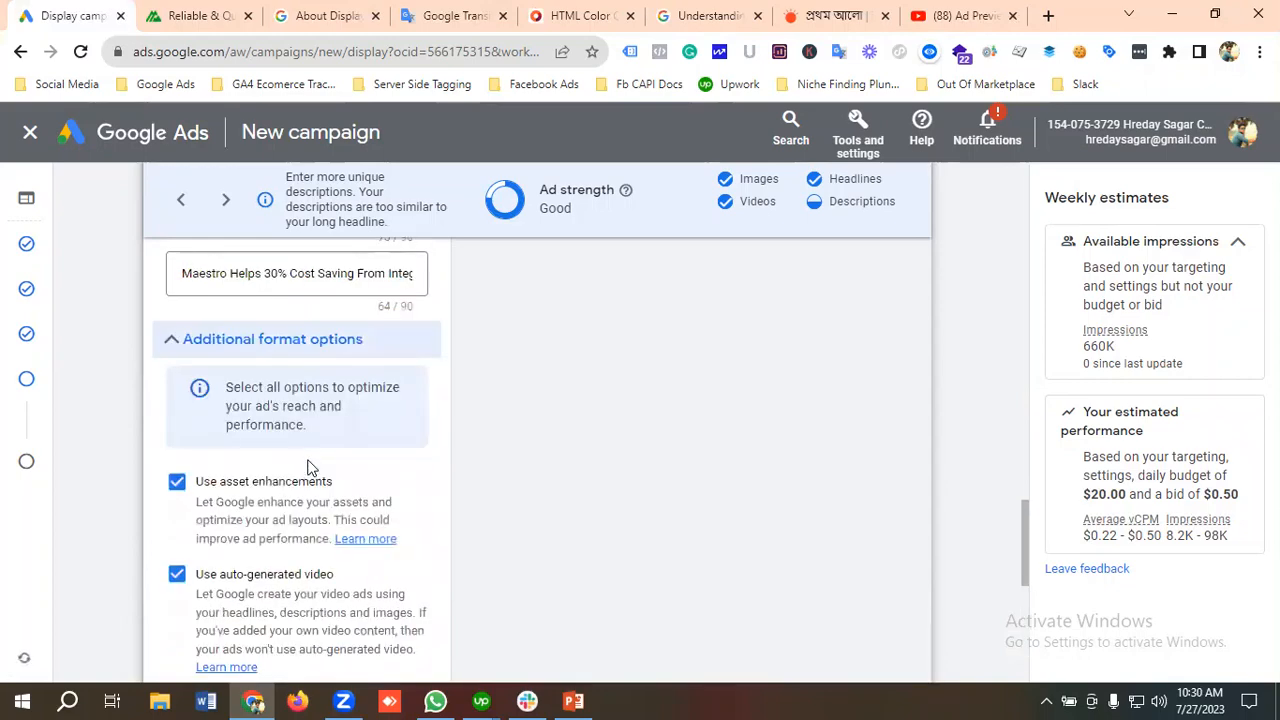
{"action": "scroll", "coordinate": [215, 408], "scroll_direction": "down", "scroll_amount": 1}
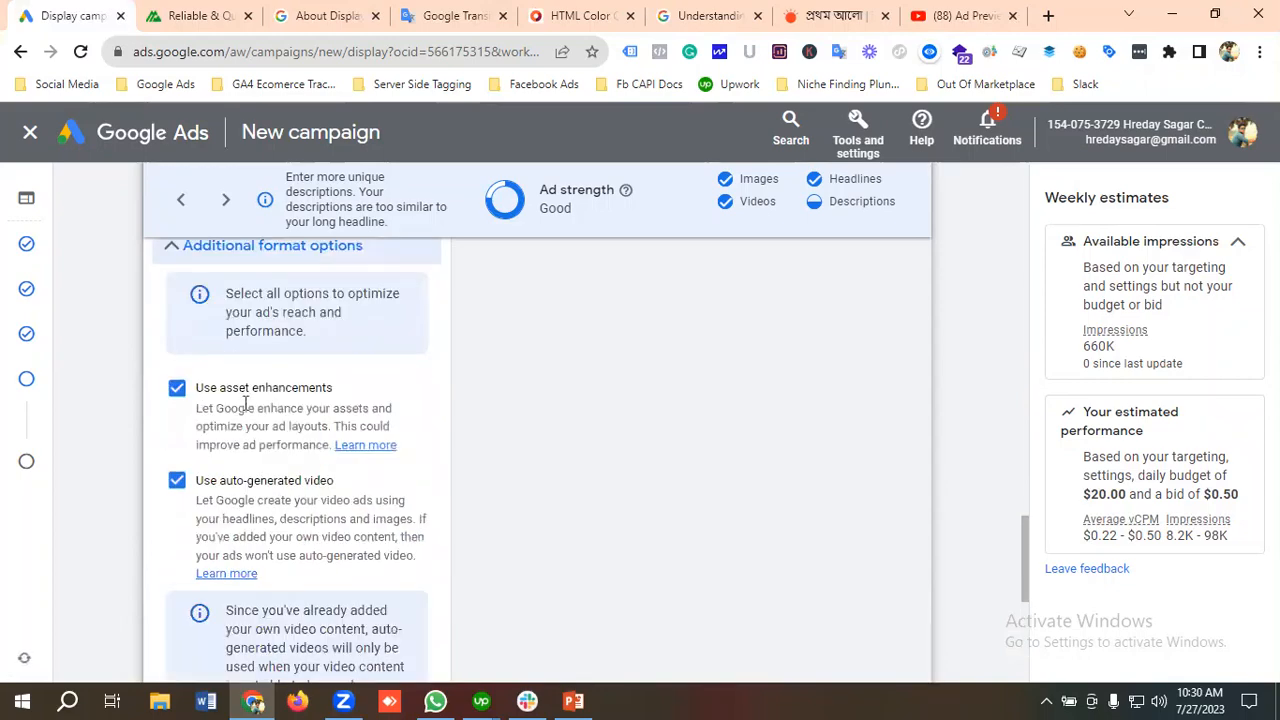
{"action": "scroll", "coordinate": [320, 408], "scroll_direction": "down", "scroll_amount": 1}
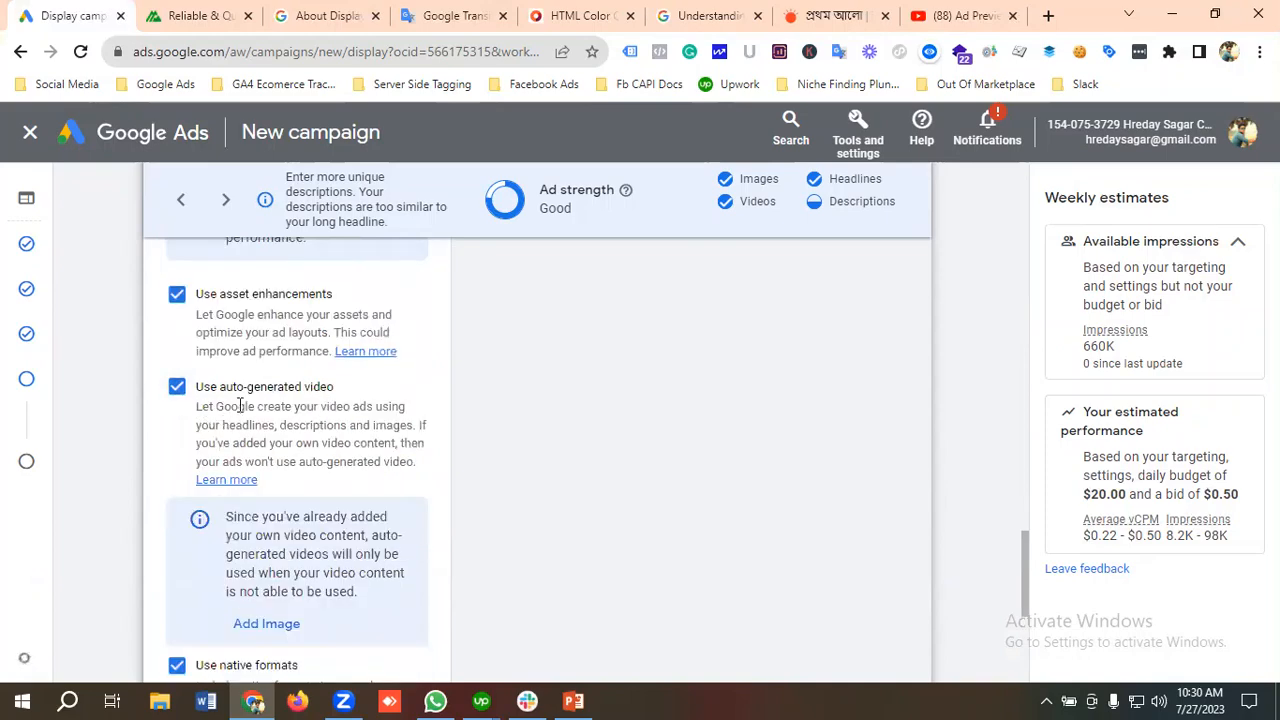
{"action": "scroll", "coordinate": [345, 410], "scroll_direction": "down", "scroll_amount": 1}
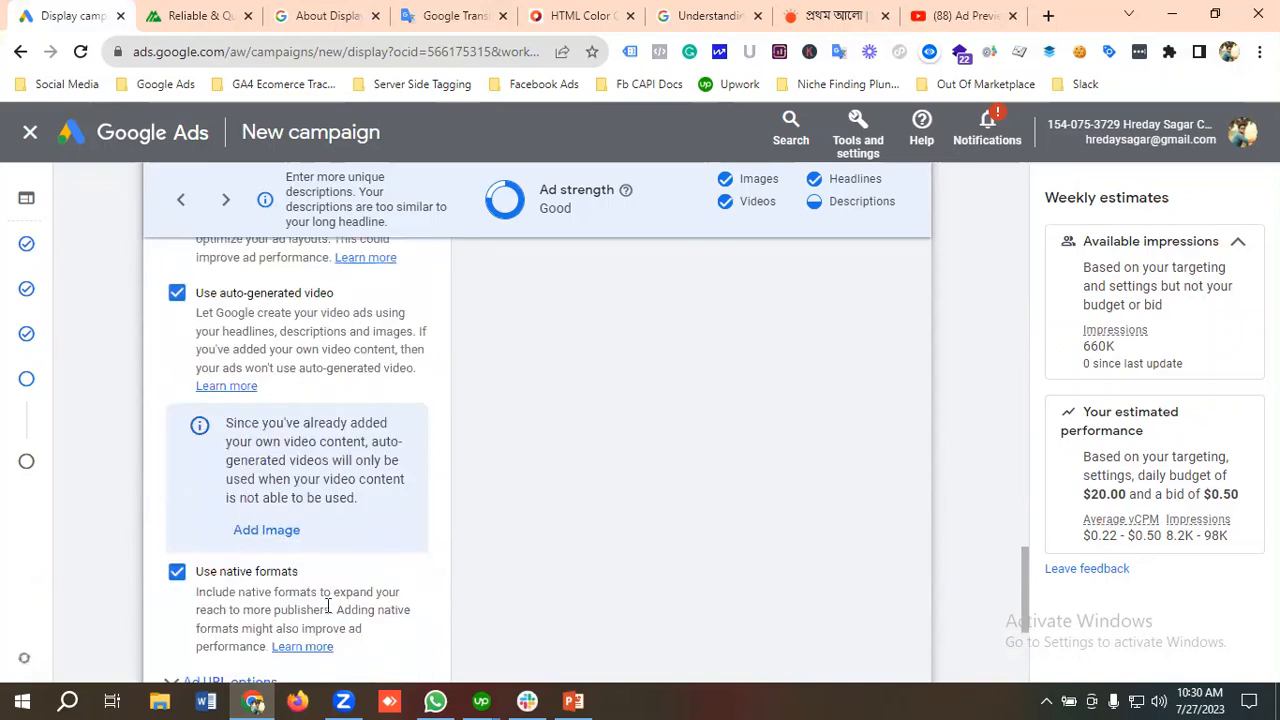
{"action": "scroll", "coordinate": [300, 590], "scroll_direction": "down", "scroll_amount": 1}
{"action": "scroll", "coordinate": [280, 555], "scroll_direction": "down", "scroll_amount": 1}
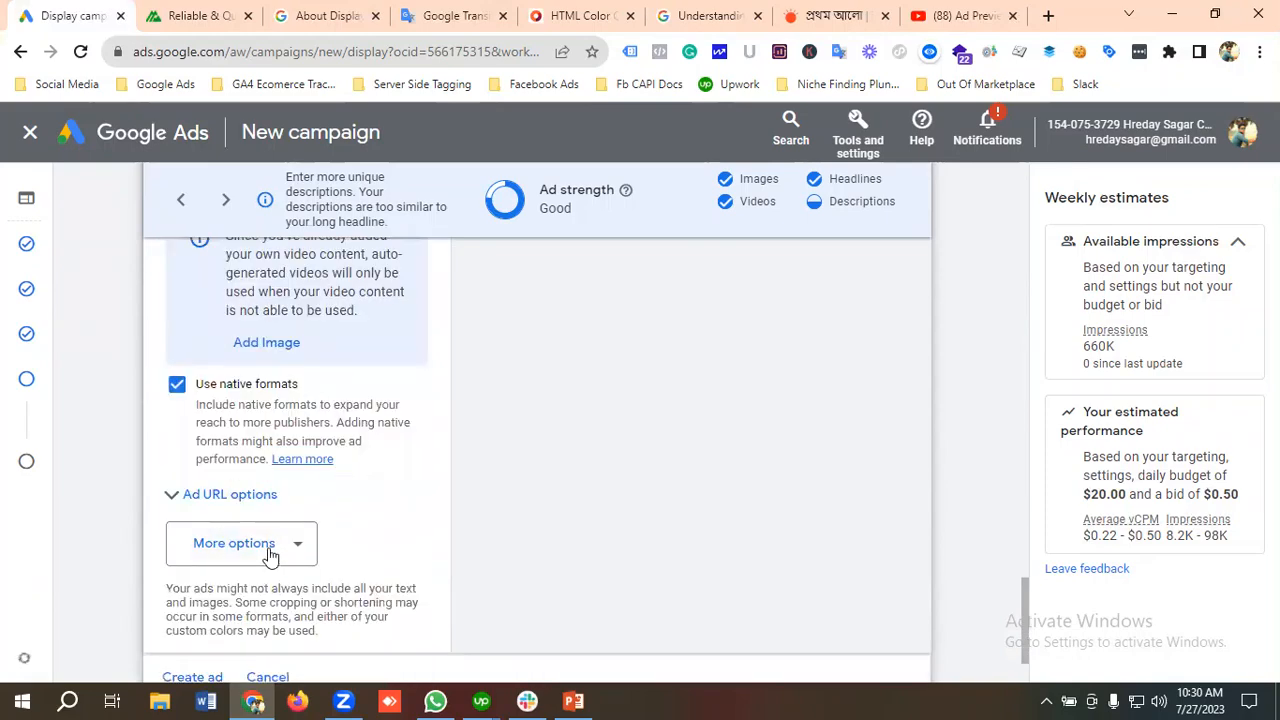
Step: Add the call to action text option to the responsive display ad
{"action": "scroll", "coordinate": [260, 520], "scroll_direction": "down", "scroll_amount": 1}
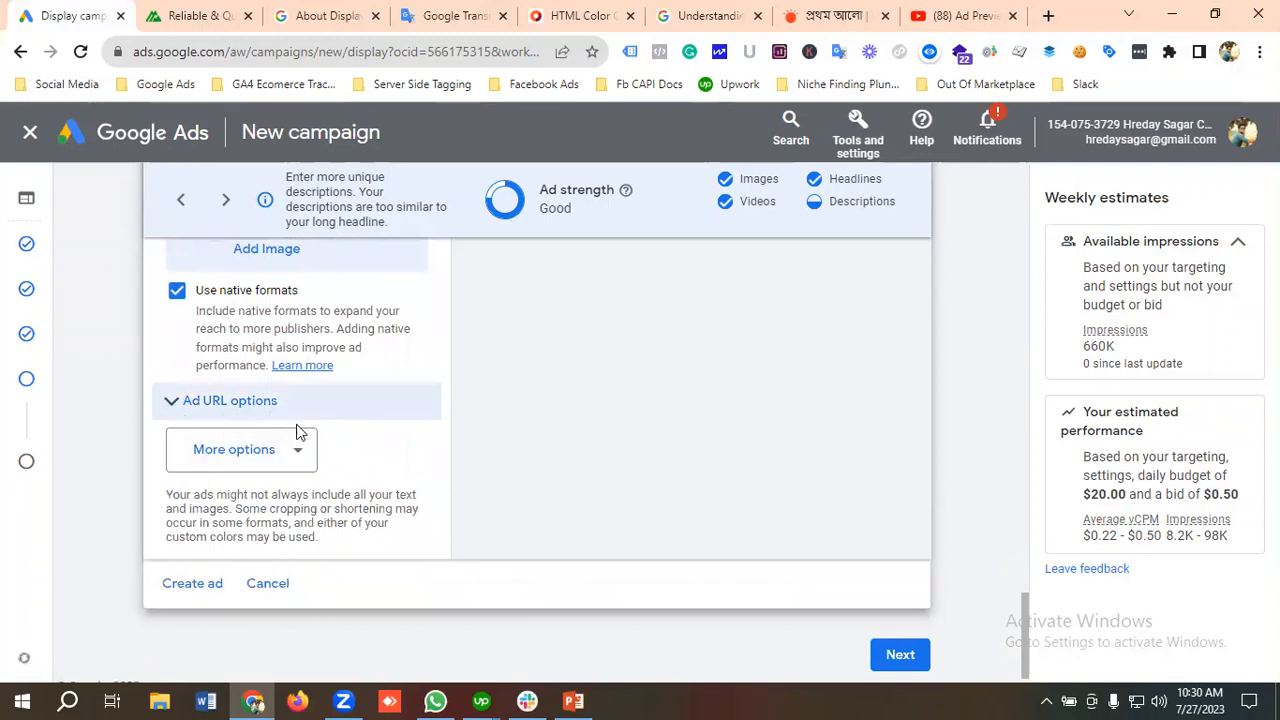
{"action": "left_click", "coordinate": [253, 453]}
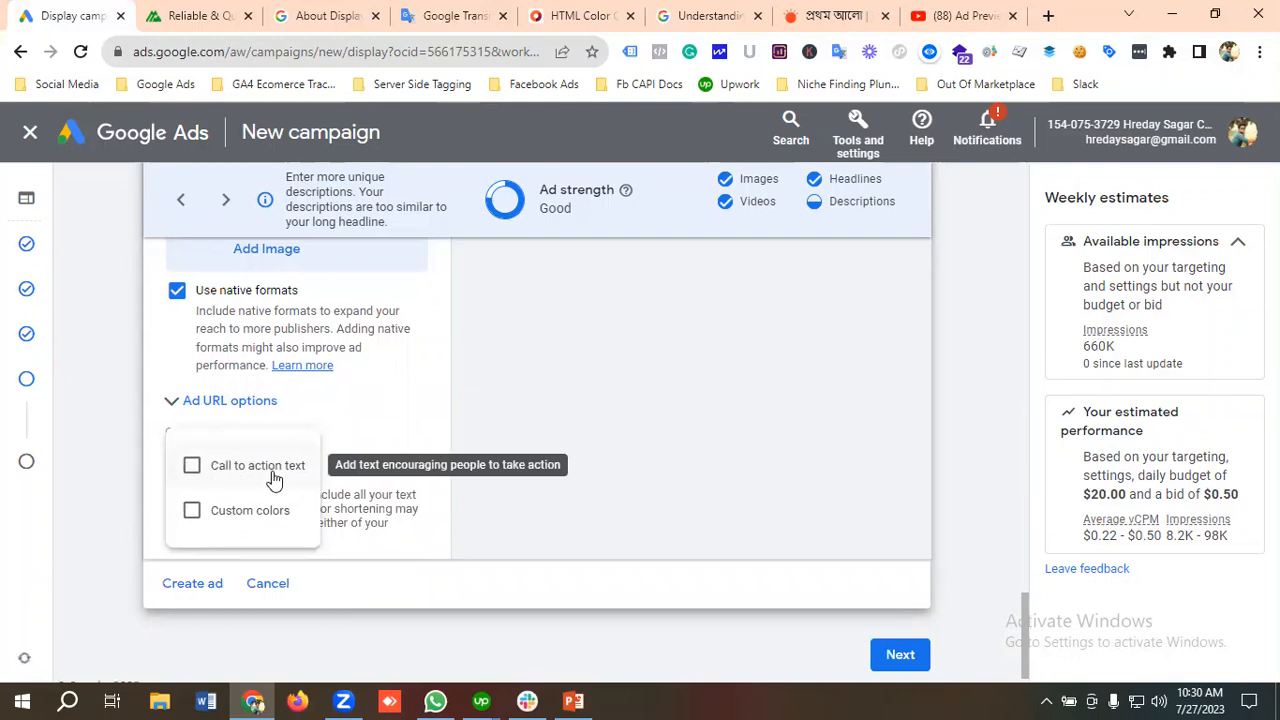
{"action": "left_click", "coordinate": [272, 472]}
{"action": "scroll", "coordinate": [330, 475], "scroll_direction": "down", "scroll_amount": 1}
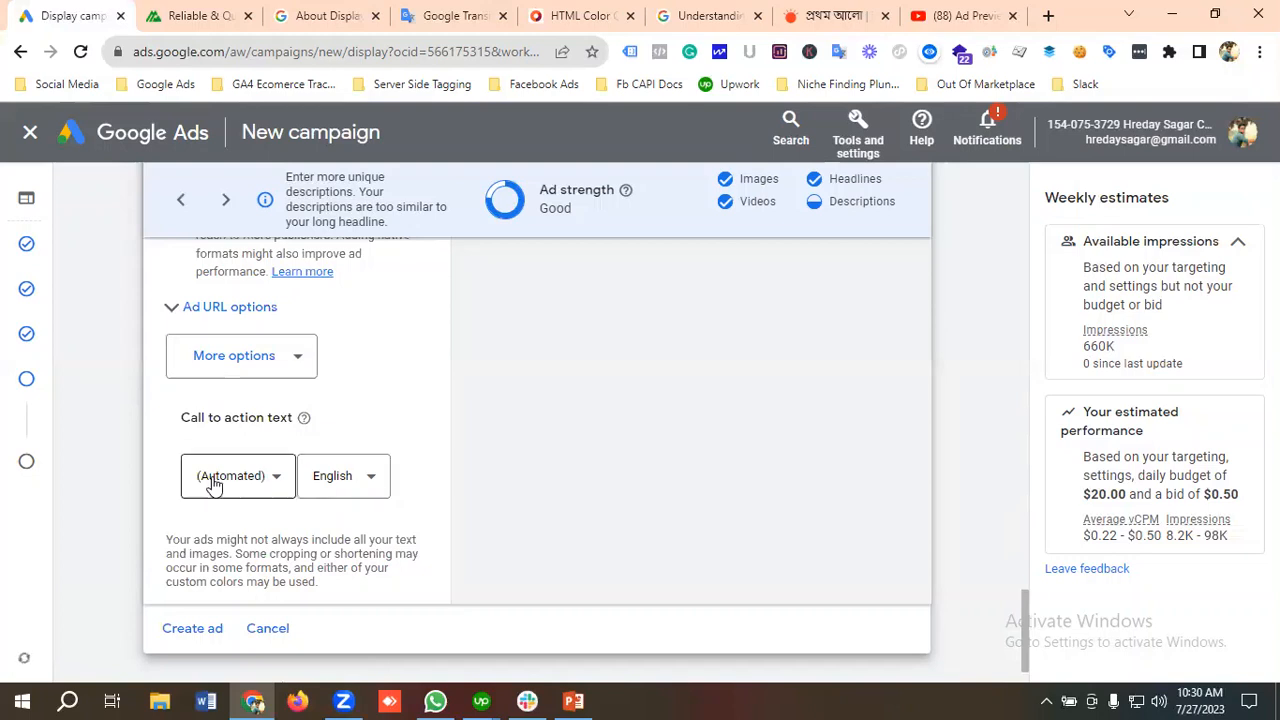
{"action": "scroll", "coordinate": [252, 475], "scroll_direction": "down", "scroll_amount": 1}
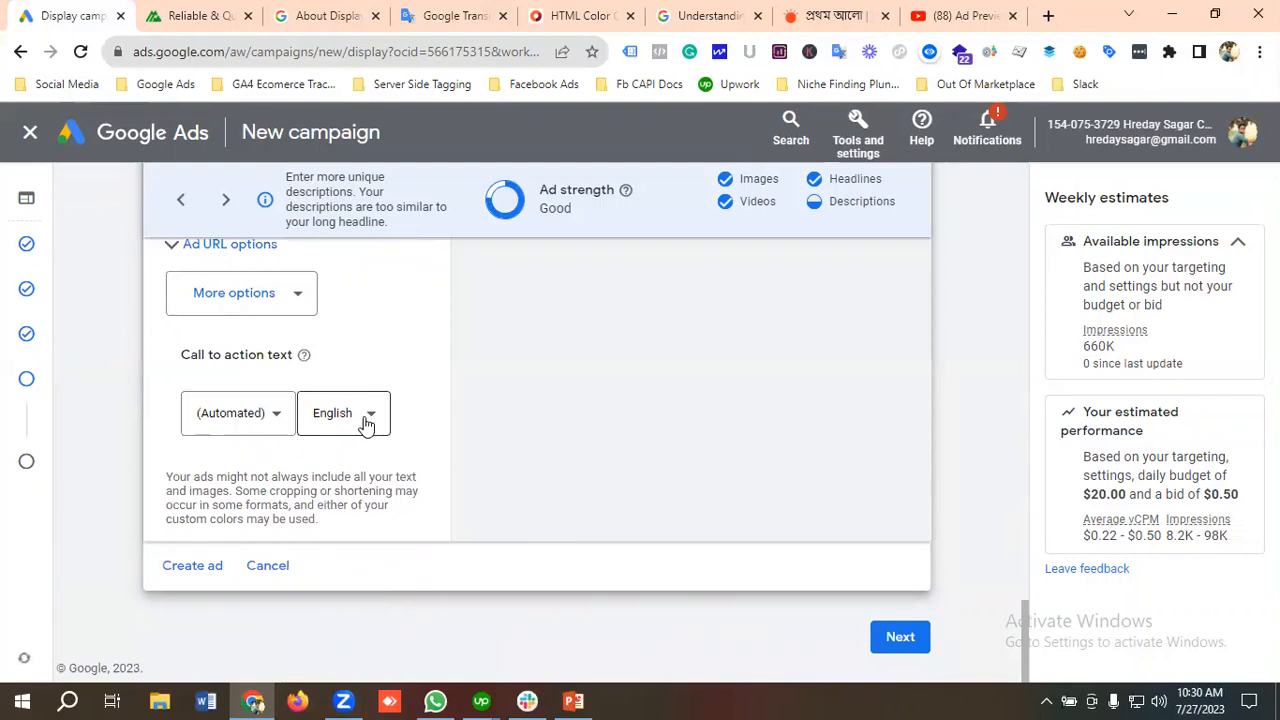
Step: Examine the call to action texts available for the ad
{"action": "left_click", "coordinate": [262, 419]}
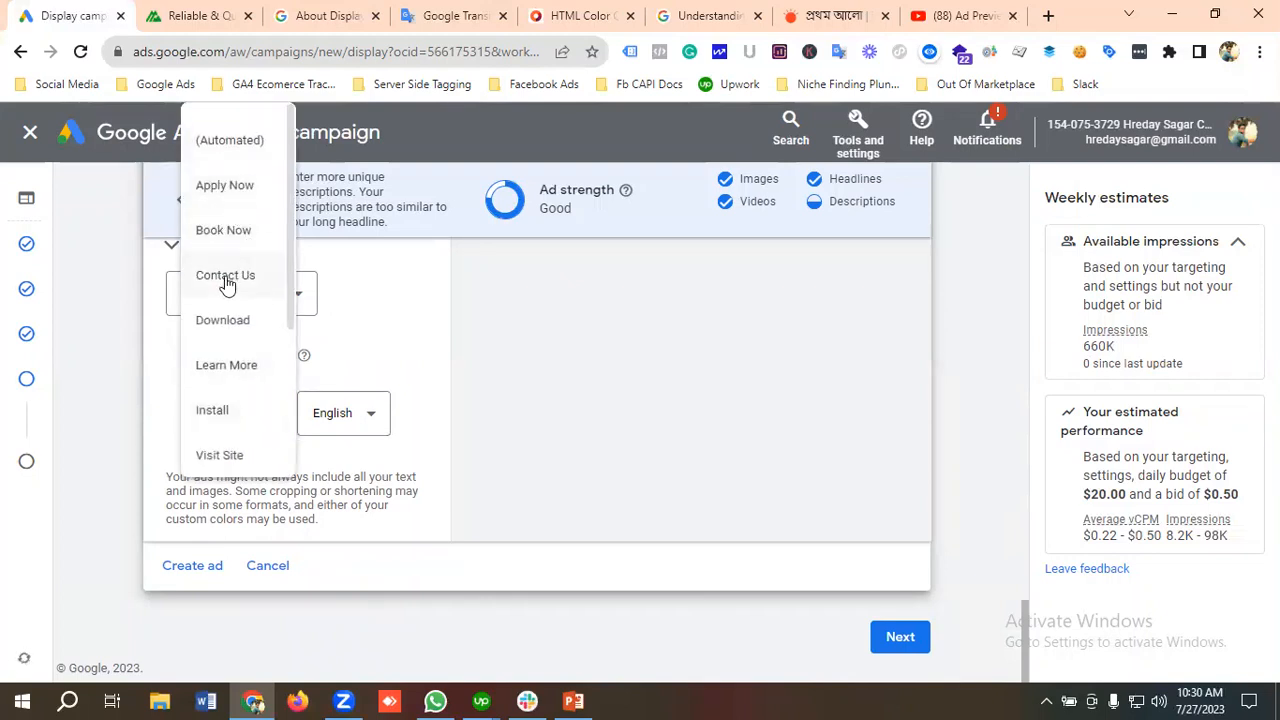
{"action": "scroll", "coordinate": [266, 372], "scroll_direction": "down", "scroll_amount": 1}
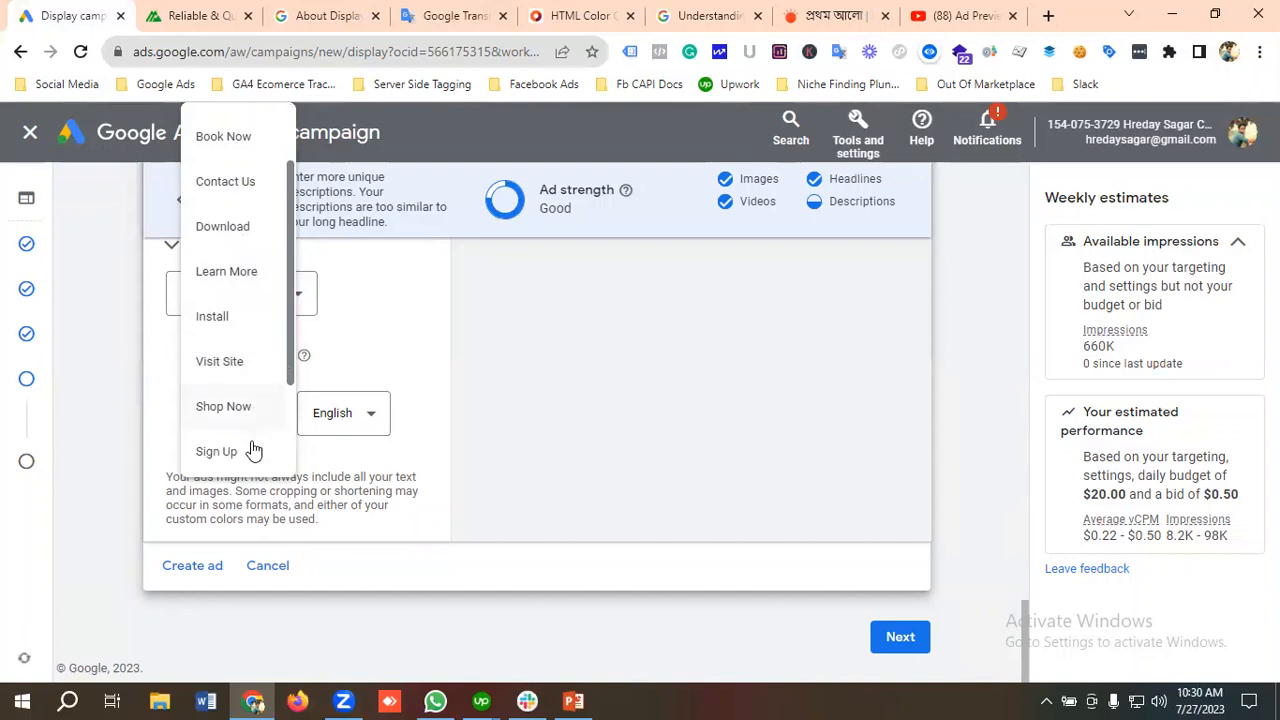
{"action": "scroll", "coordinate": [250, 449], "scroll_direction": "up", "scroll_amount": 1}
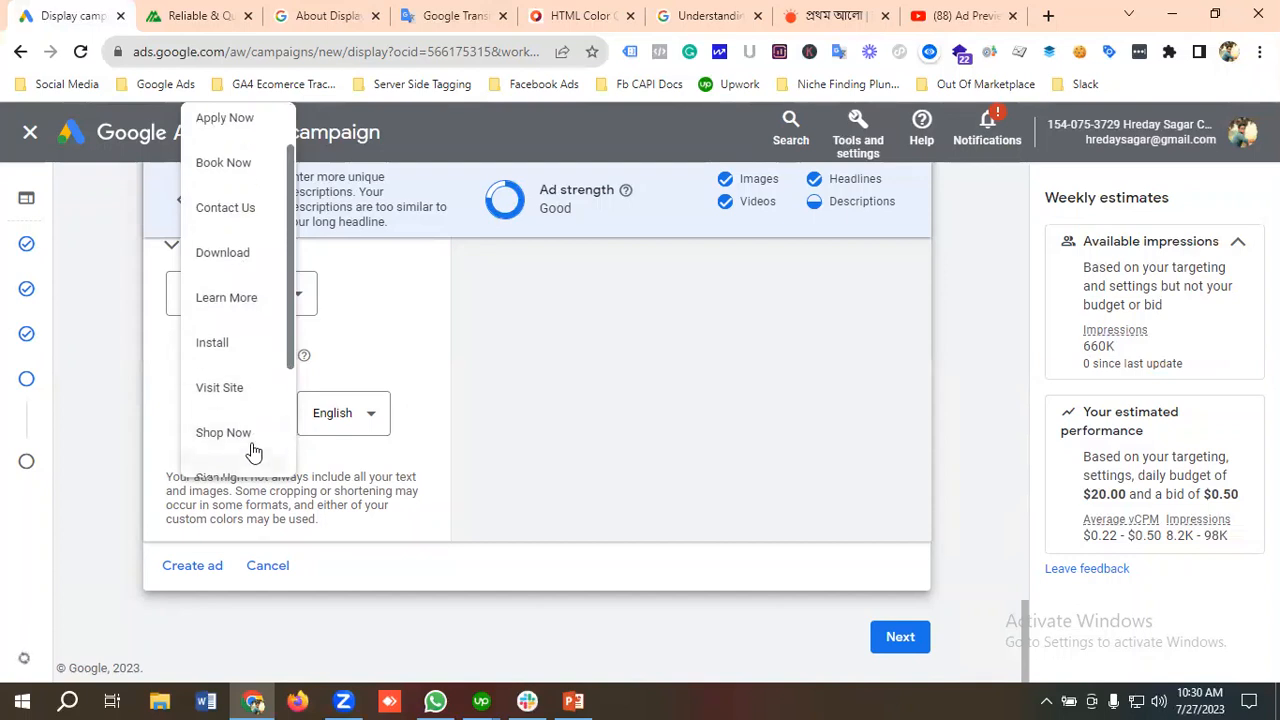
{"action": "left_click", "coordinate": [157, 403]}
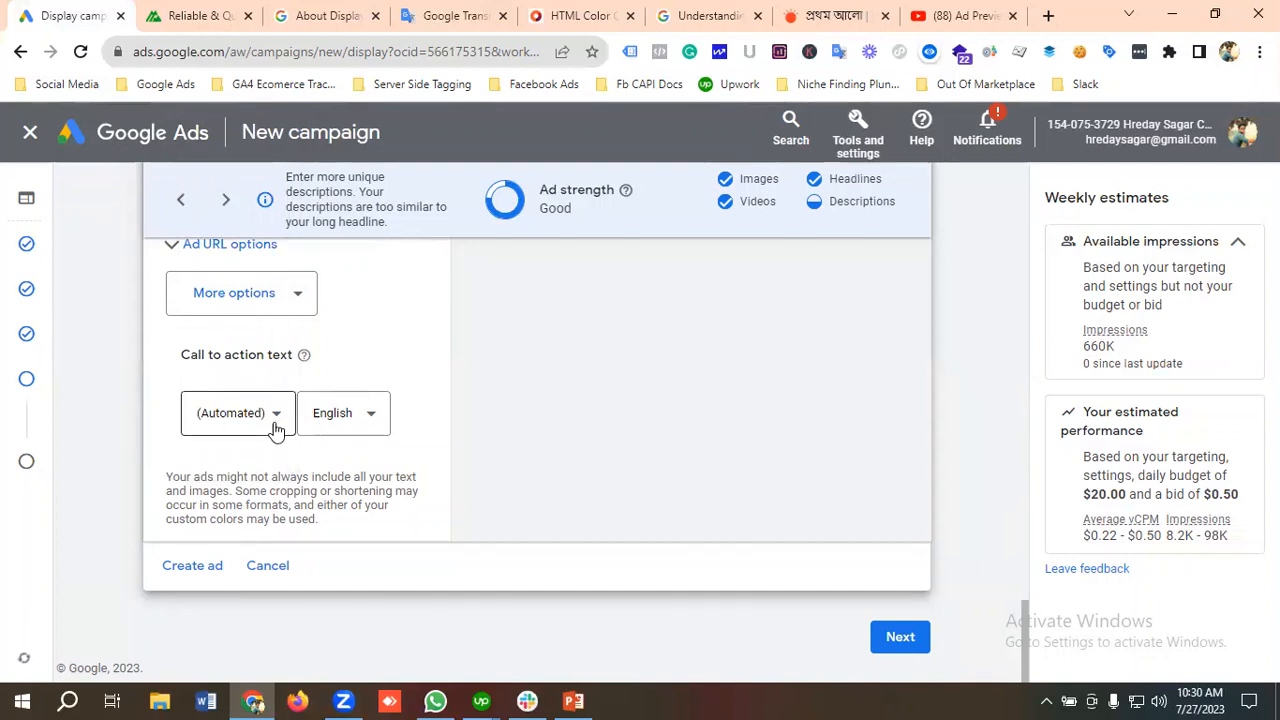
Step: Add the custom colors option to the responsive display ad
{"action": "scroll", "coordinate": [278, 430], "scroll_direction": "up", "scroll_amount": 1}
{"action": "scroll", "coordinate": [290, 432], "scroll_direction": "down", "scroll_amount": 1}
{"action": "left_click", "coordinate": [268, 305]}
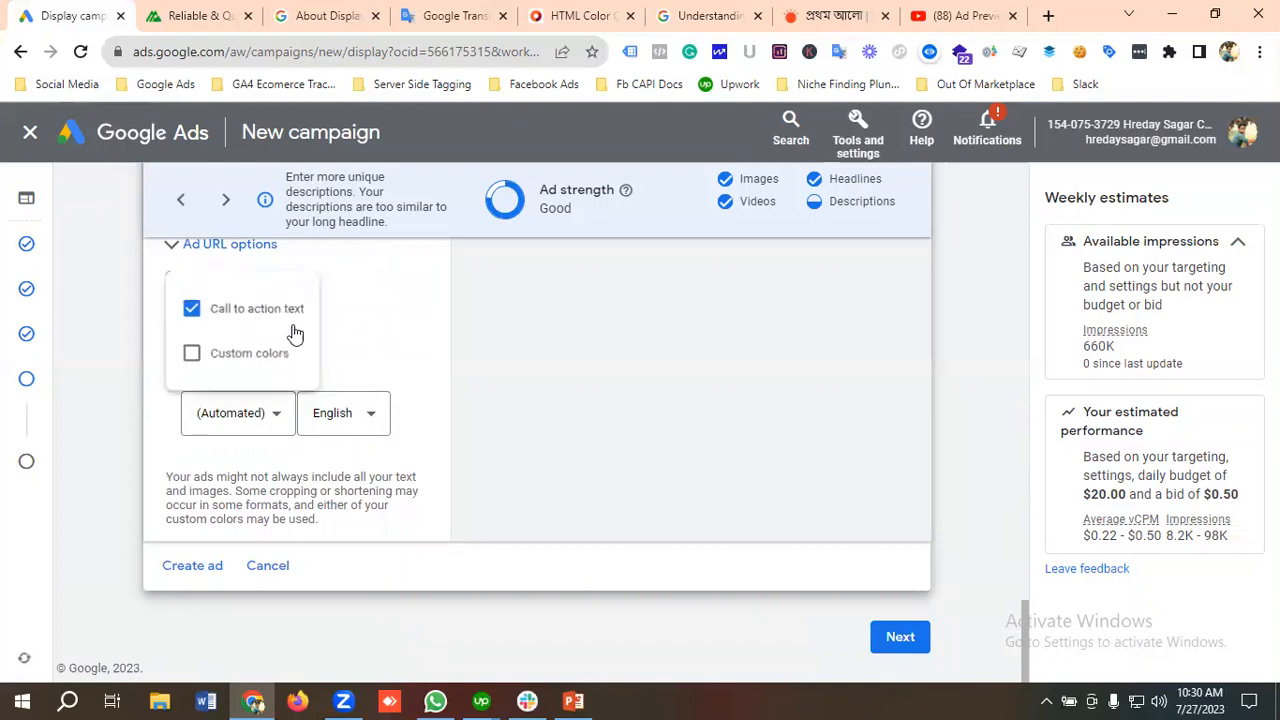
{"action": "left_click", "coordinate": [238, 362]}
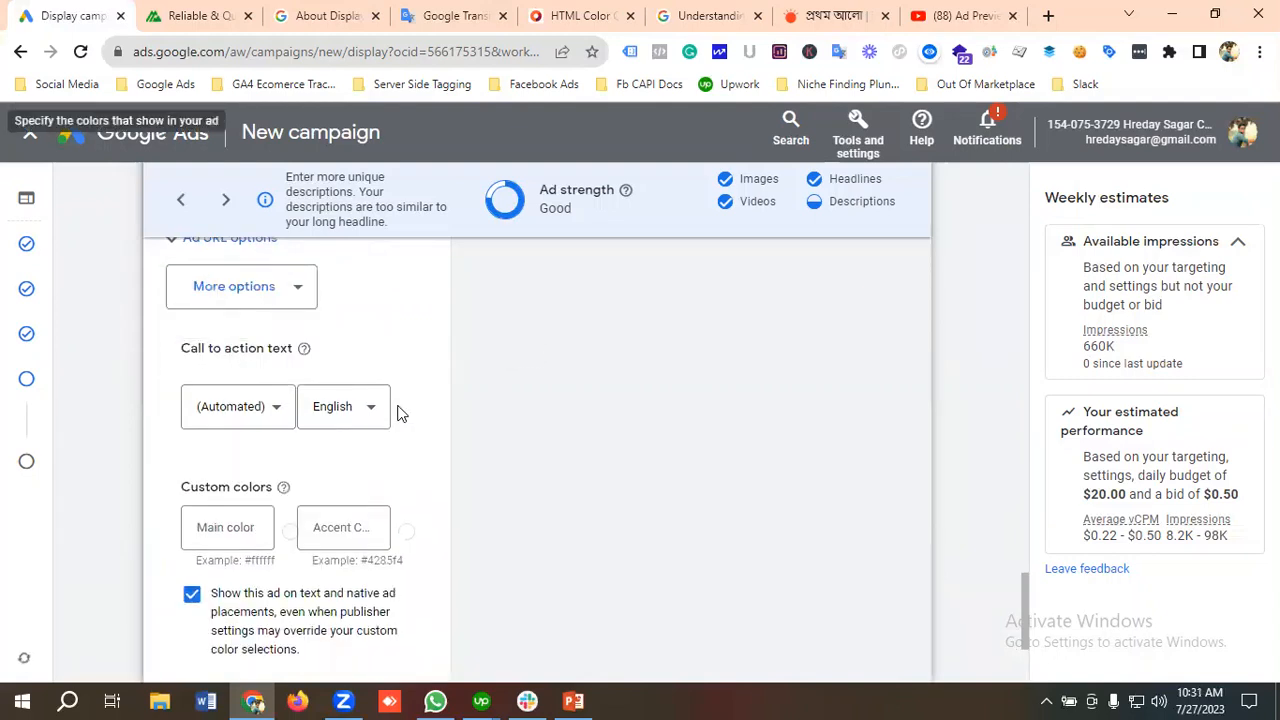
{"action": "scroll", "coordinate": [397, 413], "scroll_direction": "down", "scroll_amount": 1}
{"action": "scroll", "coordinate": [397, 413], "scroll_direction": "up", "scroll_amount": 1}
{"action": "scroll", "coordinate": [397, 413], "scroll_direction": "down", "scroll_amount": 1}
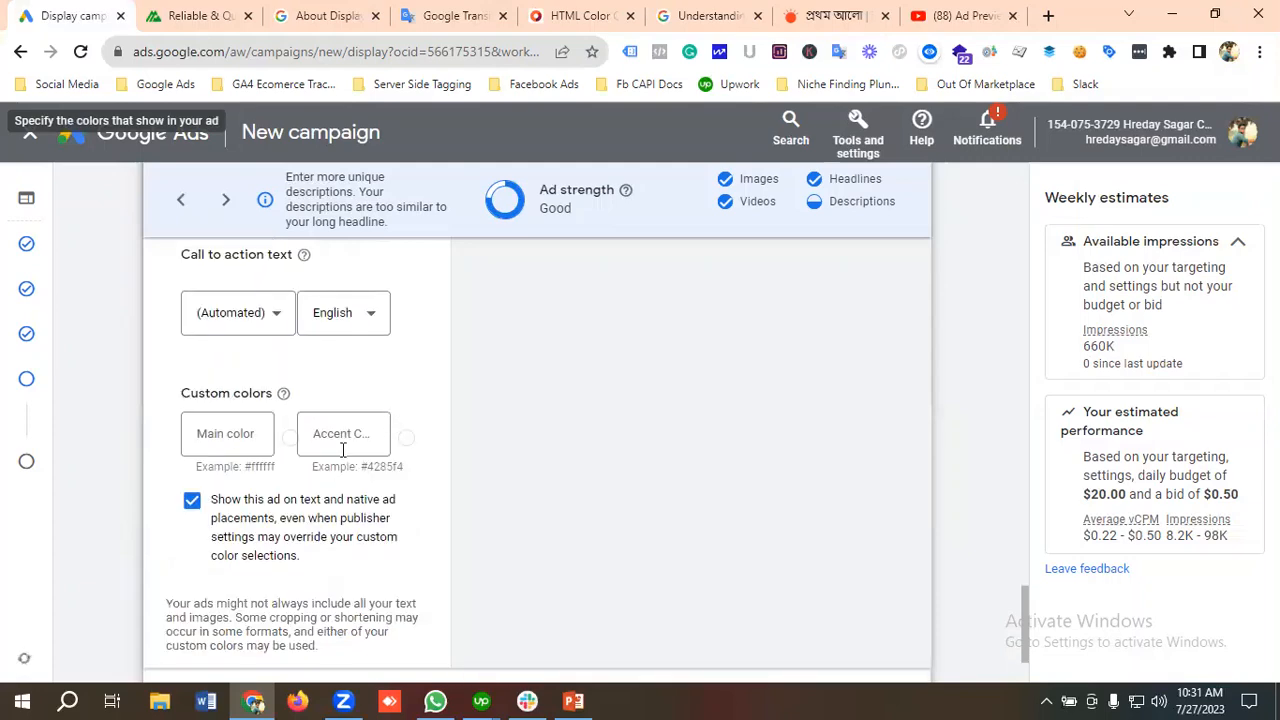
Step: Switch to the HTML Color Codes site and copy the hex code #DE3163 from the color swatches
{"action": "left_click", "coordinate": [221, 438]}
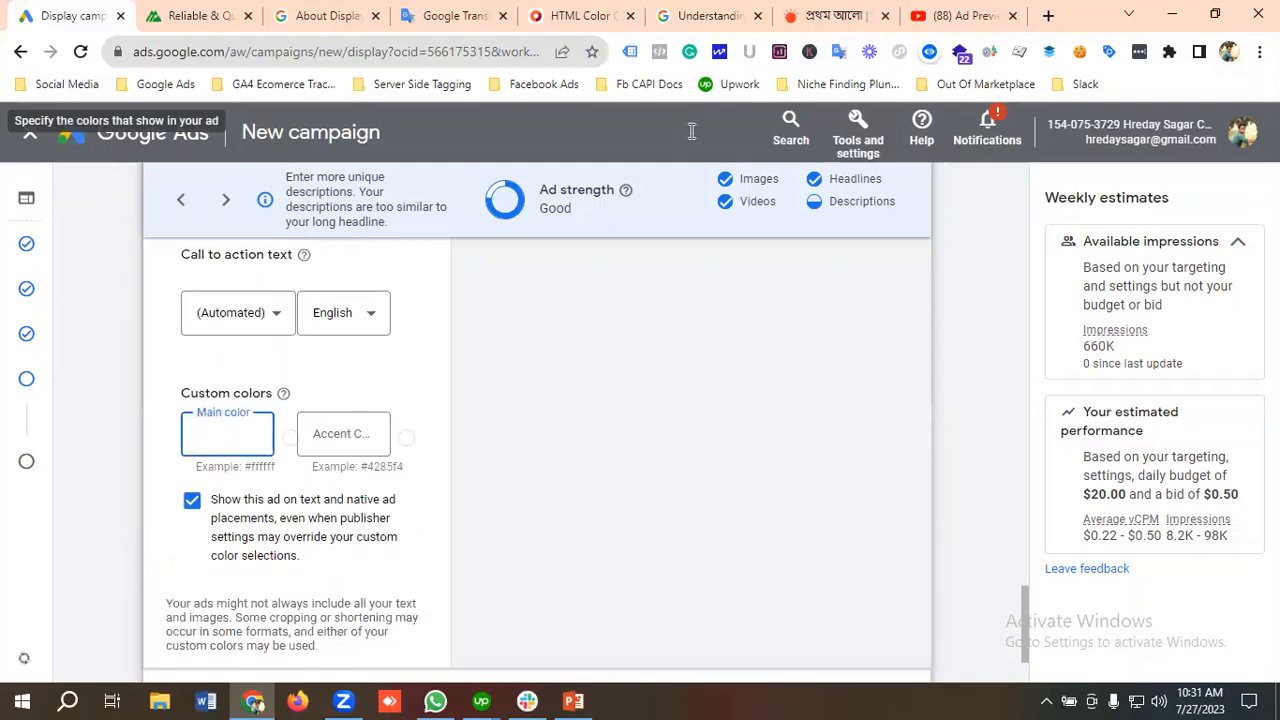
{"action": "left_click", "coordinate": [585, 15]}
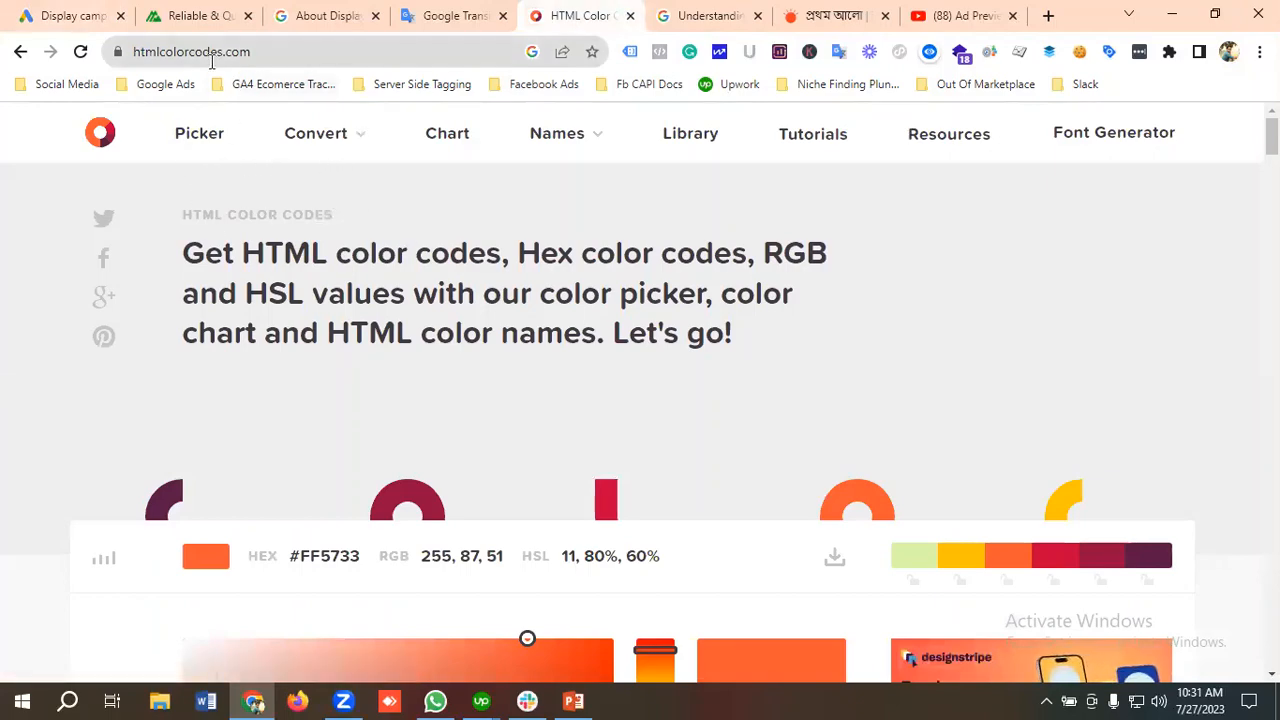
{"action": "scroll", "coordinate": [455, 441], "scroll_direction": "down", "scroll_amount": 9}
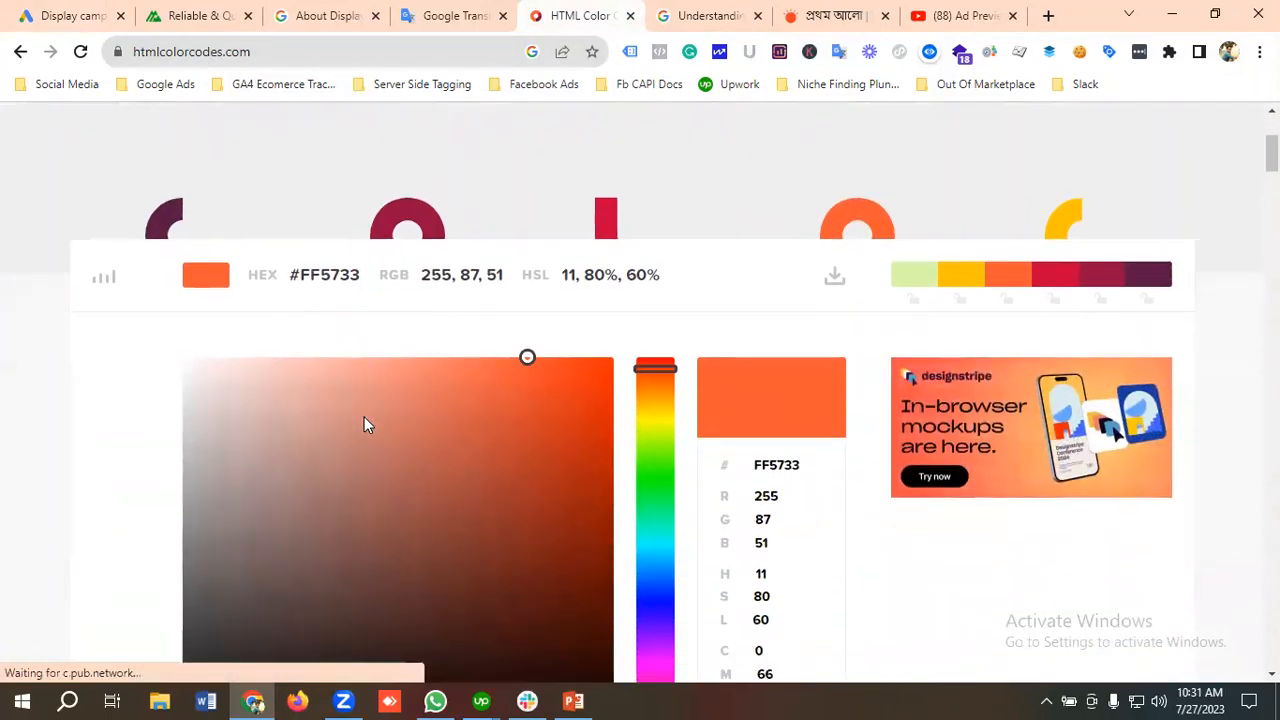
{"action": "scroll", "coordinate": [385, 430], "scroll_direction": "down", "scroll_amount": 10}
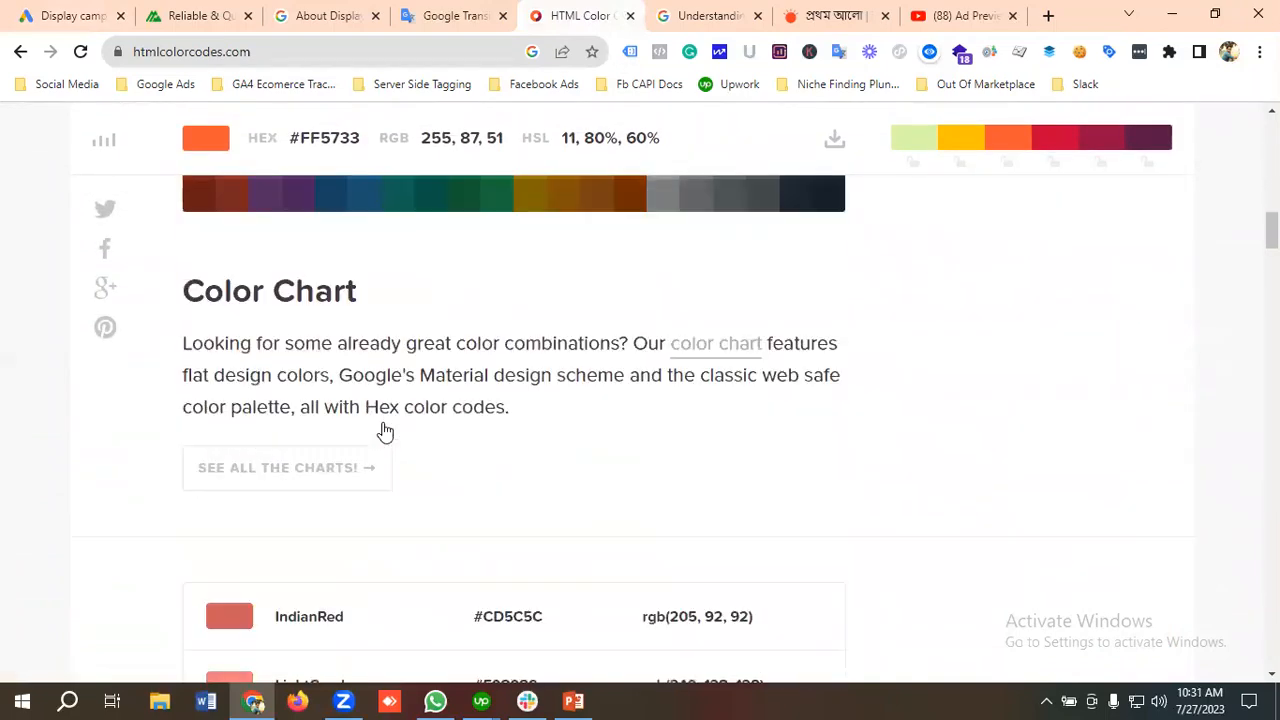
{"action": "scroll", "coordinate": [385, 430], "scroll_direction": "down", "scroll_amount": 8}
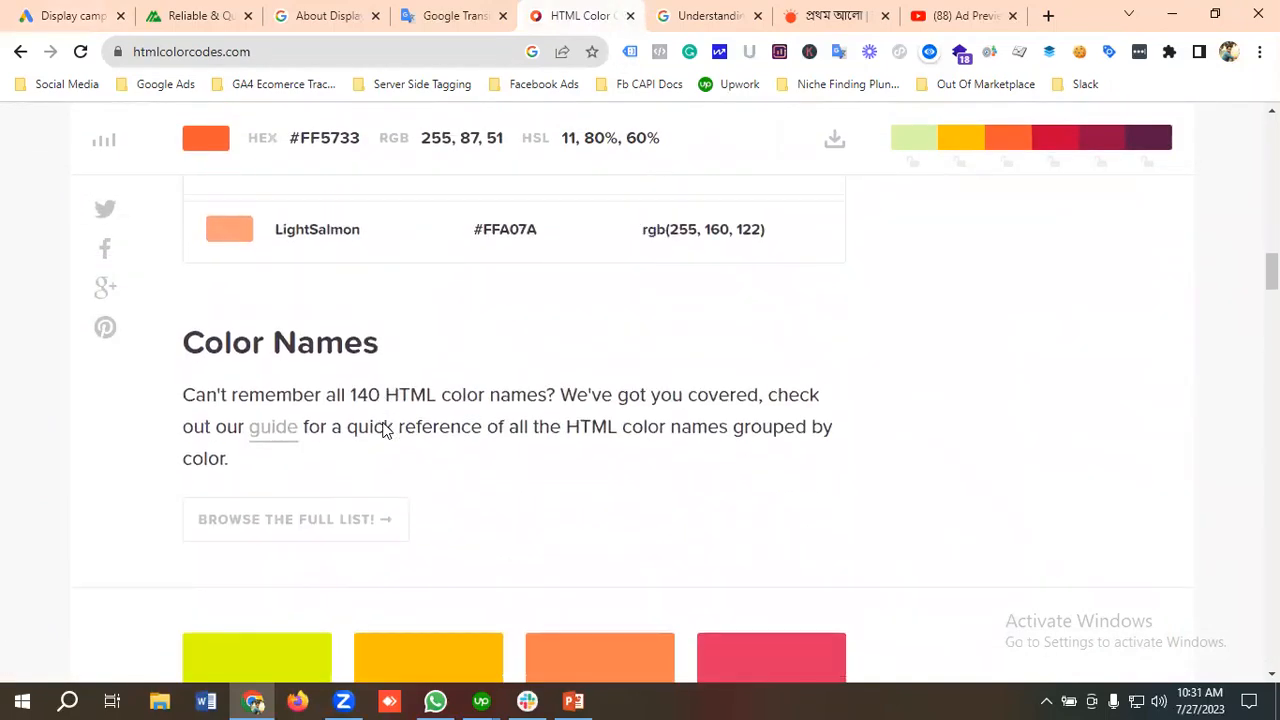
{"action": "scroll", "coordinate": [410, 430], "scroll_direction": "up", "scroll_amount": 2}
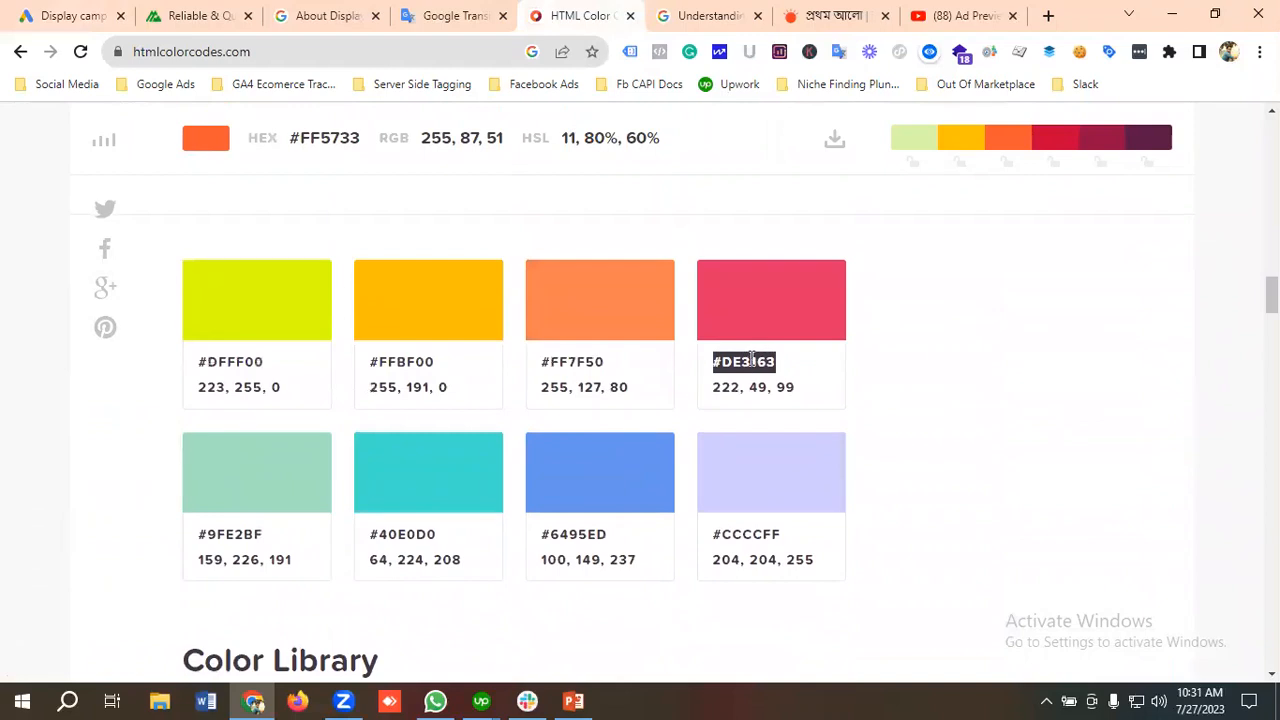
{"action": "right_click", "coordinate": [752, 362]}
{"action": "left_click", "coordinate": [794, 375]}
Step: Return to the Google Ads campaign and set both the main color and the accent color to #DE3163
{"action": "left_click", "coordinate": [72, 15]}
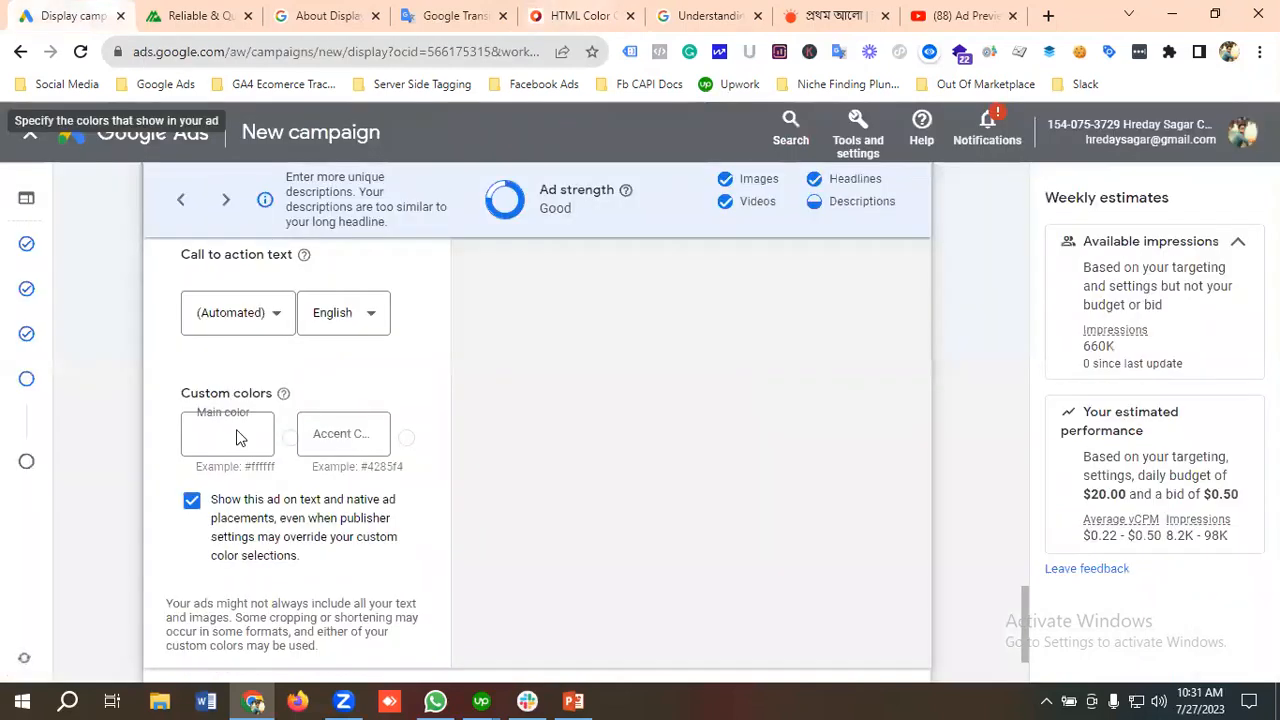
{"action": "left_click", "coordinate": [237, 438]}
{"action": "key", "text": "ctrl+v"}
{"action": "left_click", "coordinate": [352, 433]}
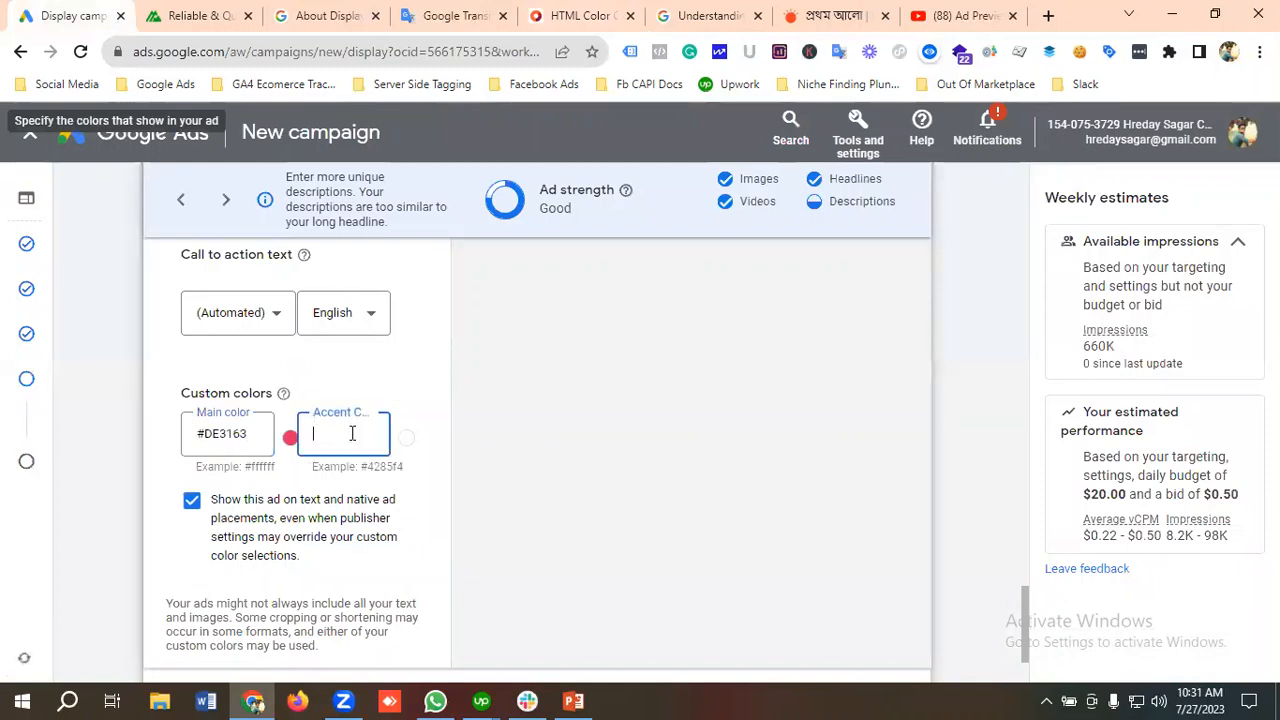
{"action": "key", "text": "ctrl+v"}
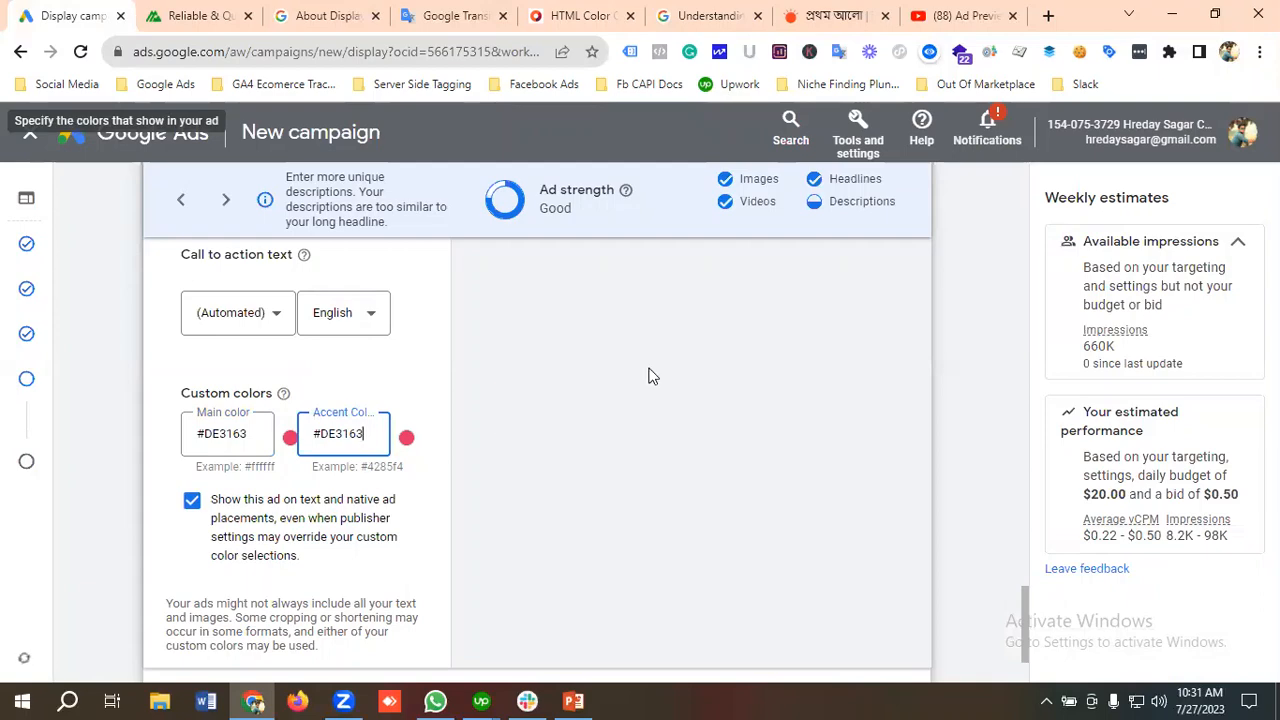
Step: Review the ad strength and the ad preview with the custom colors applied
{"action": "scroll", "coordinate": [645, 400], "scroll_direction": "up", "scroll_amount": 2}
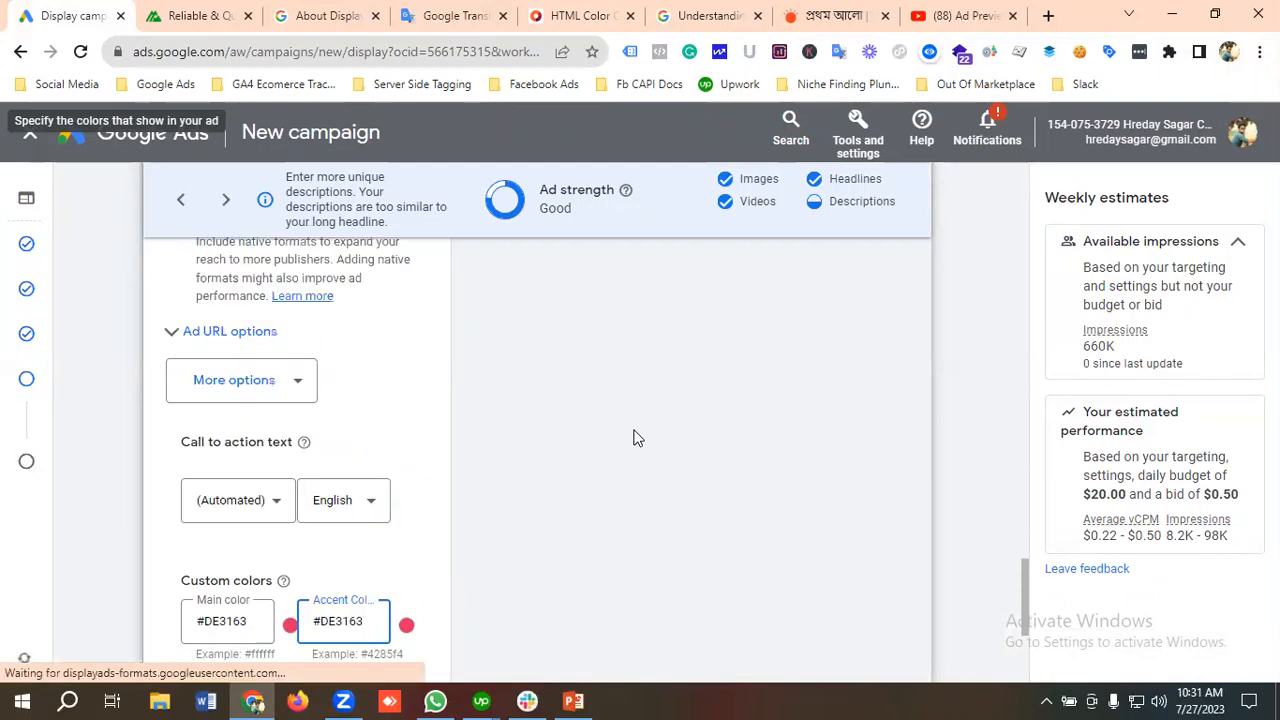
{"action": "scroll", "coordinate": [633, 438], "scroll_direction": "up", "scroll_amount": 6}
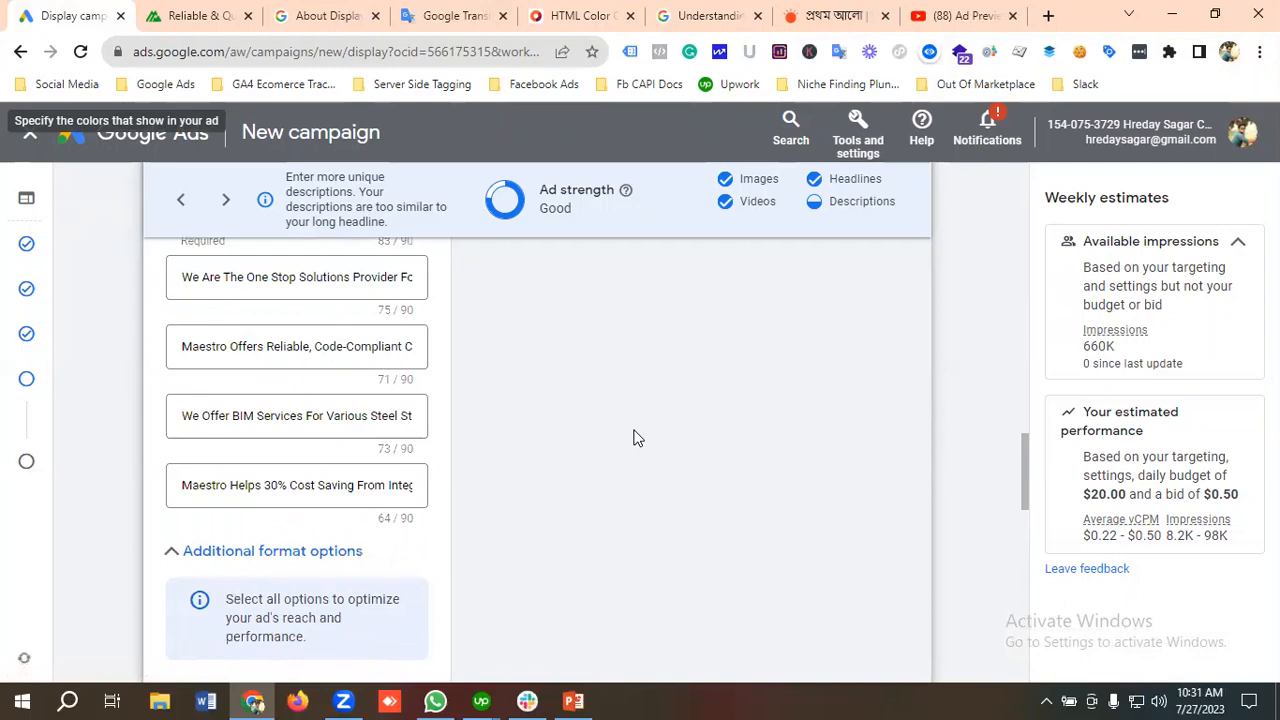
{"action": "scroll", "coordinate": [633, 438], "scroll_direction": "up", "scroll_amount": 10}
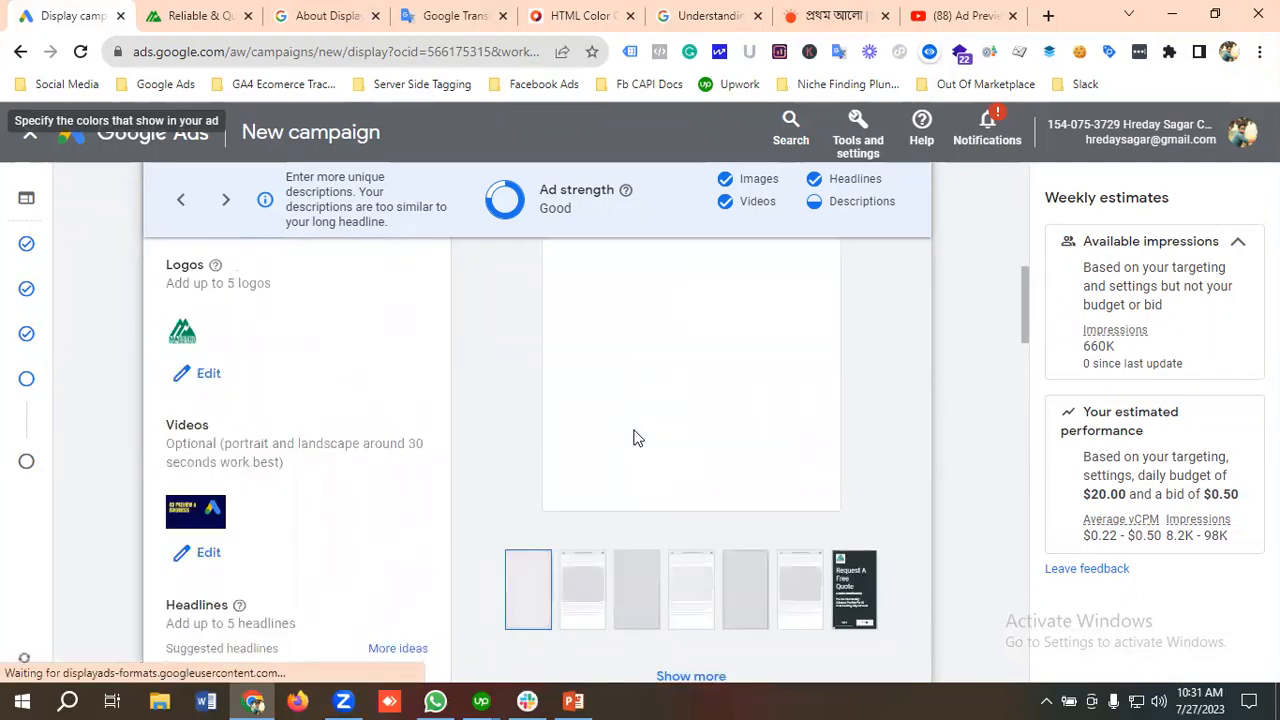
{"action": "scroll", "coordinate": [633, 438], "scroll_direction": "up", "scroll_amount": 2}
{"action": "scroll", "coordinate": [633, 438], "scroll_direction": "up", "scroll_amount": 4}
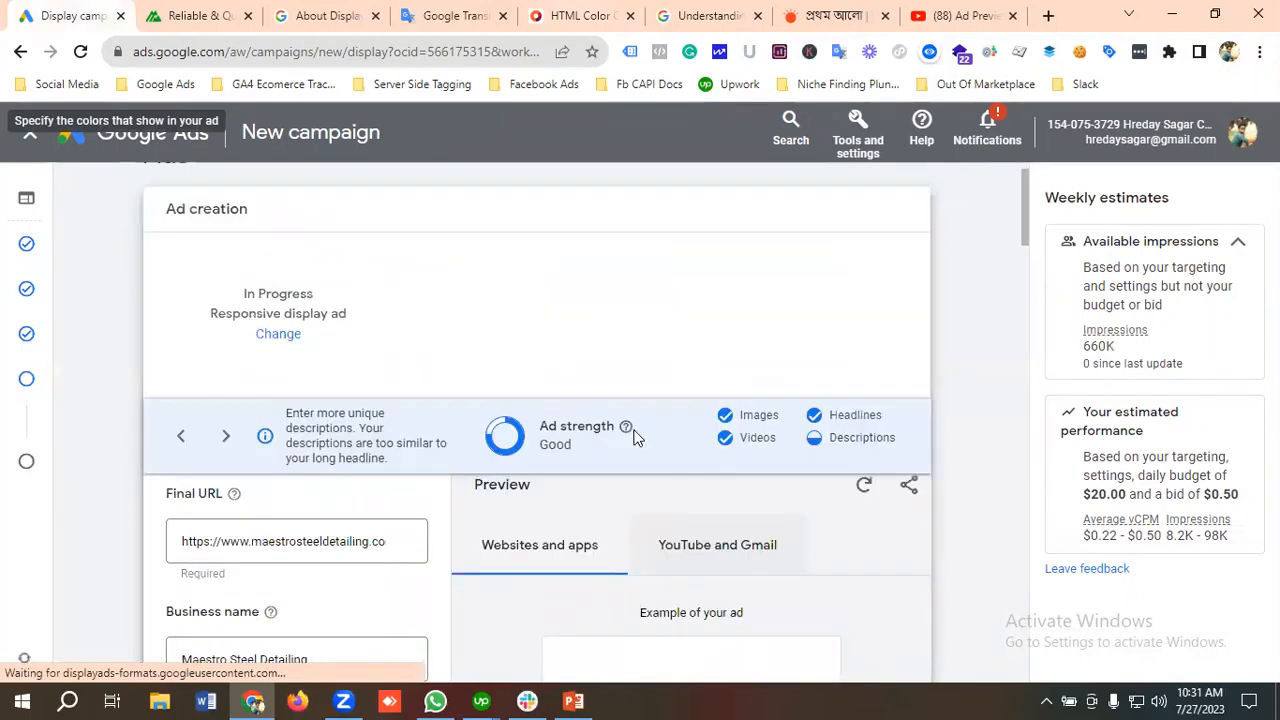
{"action": "scroll", "coordinate": [633, 438], "scroll_direction": "down", "scroll_amount": 5}
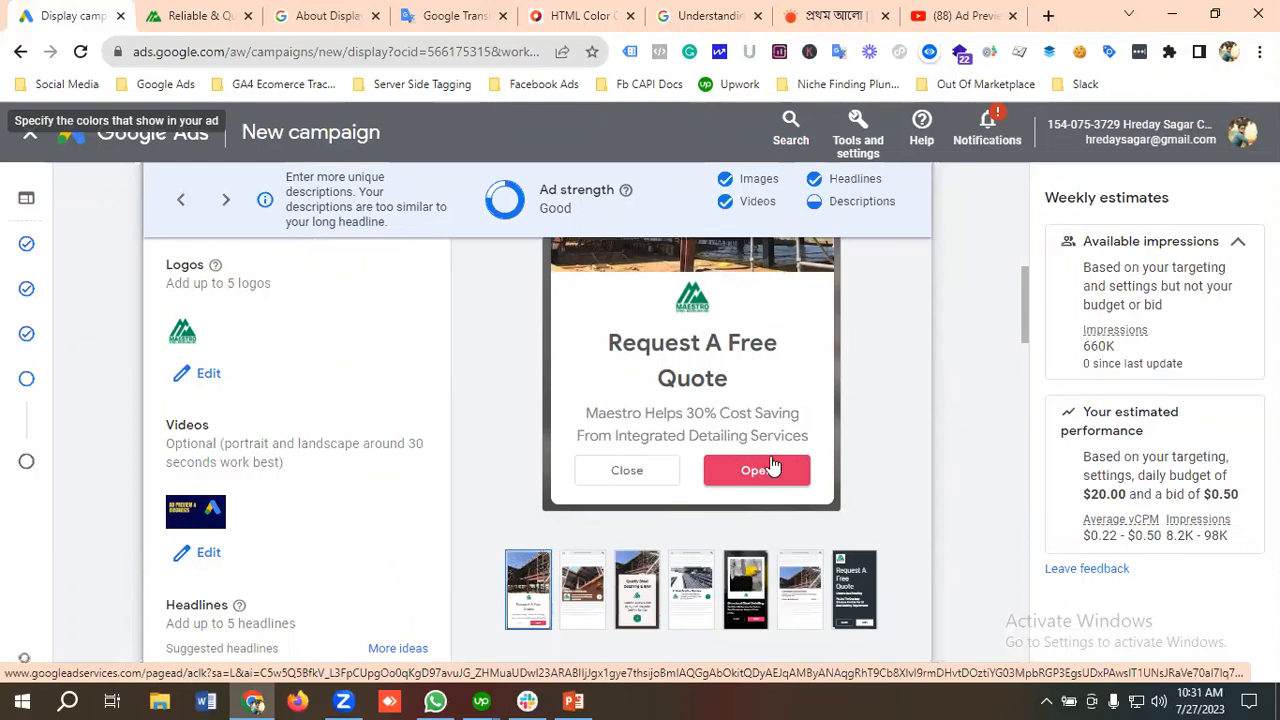
{"action": "scroll", "coordinate": [377, 478], "scroll_direction": "down", "scroll_amount": 8}
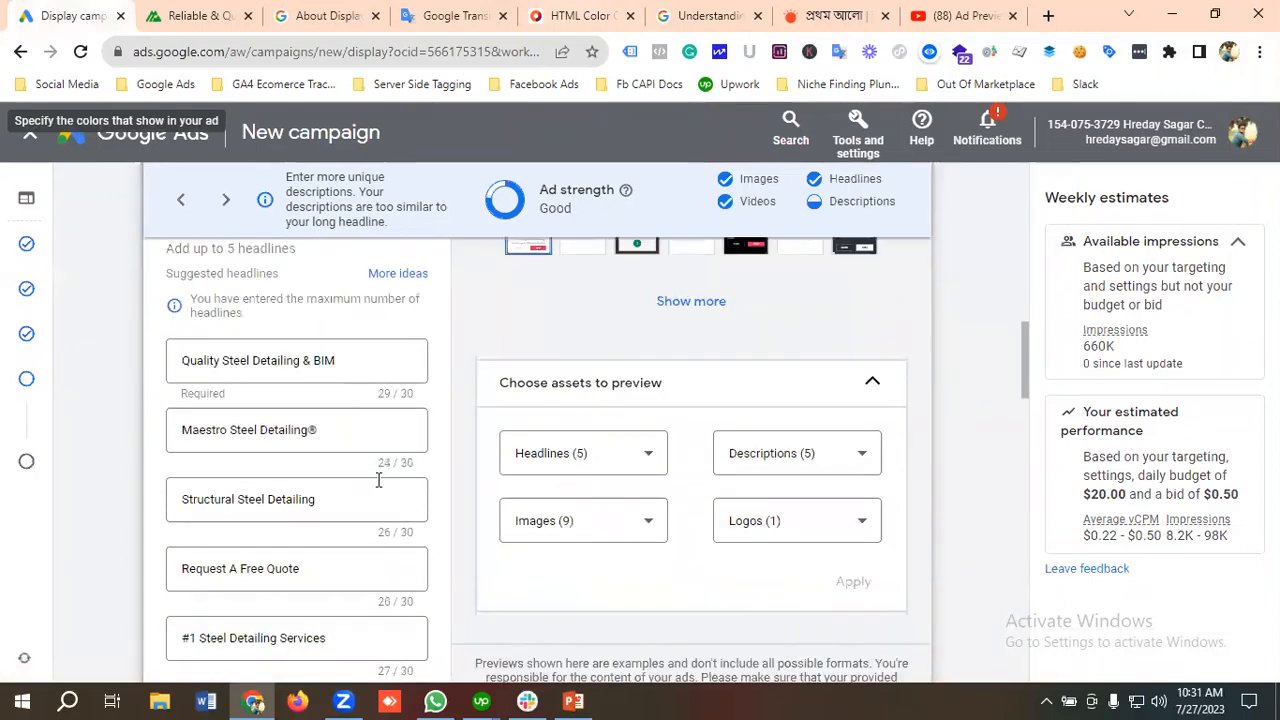
Step: Create the responsive display ad with its current assets and colors, and proceed to the campaign review
{"action": "scroll", "coordinate": [377, 478], "scroll_direction": "down", "scroll_amount": 10}
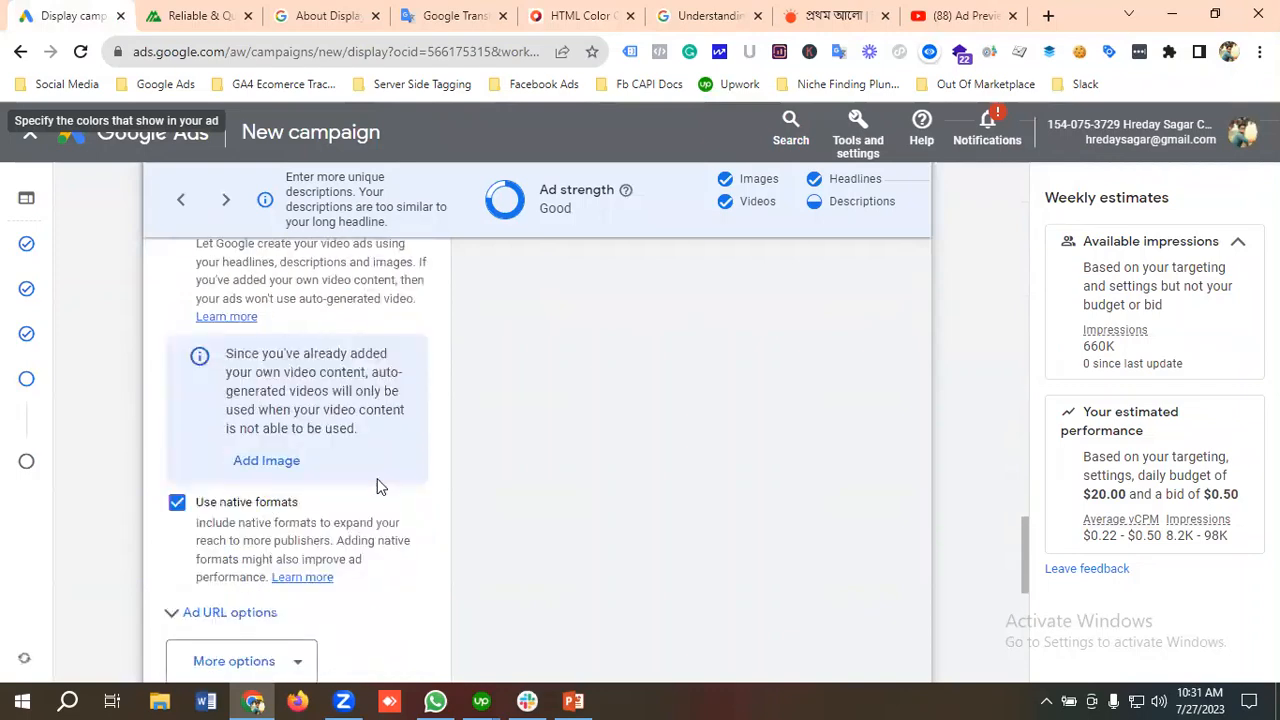
{"action": "scroll", "coordinate": [380, 487], "scroll_direction": "down", "scroll_amount": 3}
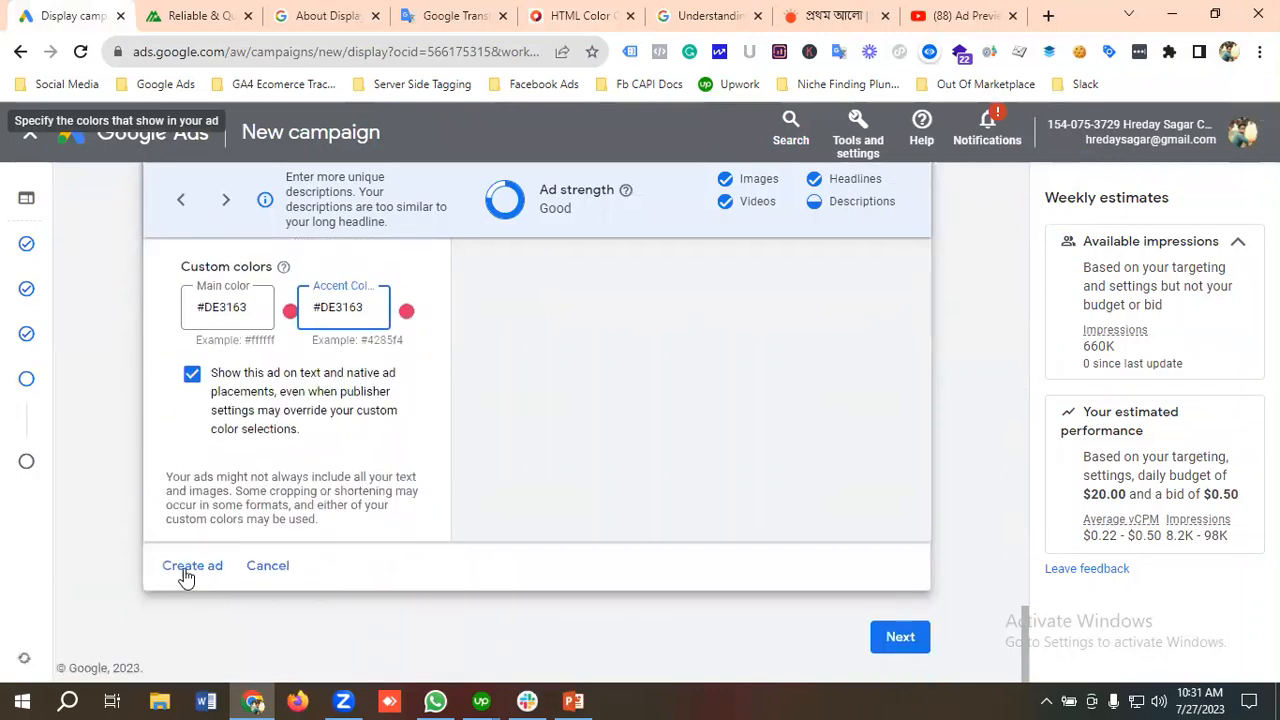
{"action": "left_click", "coordinate": [185, 577]}
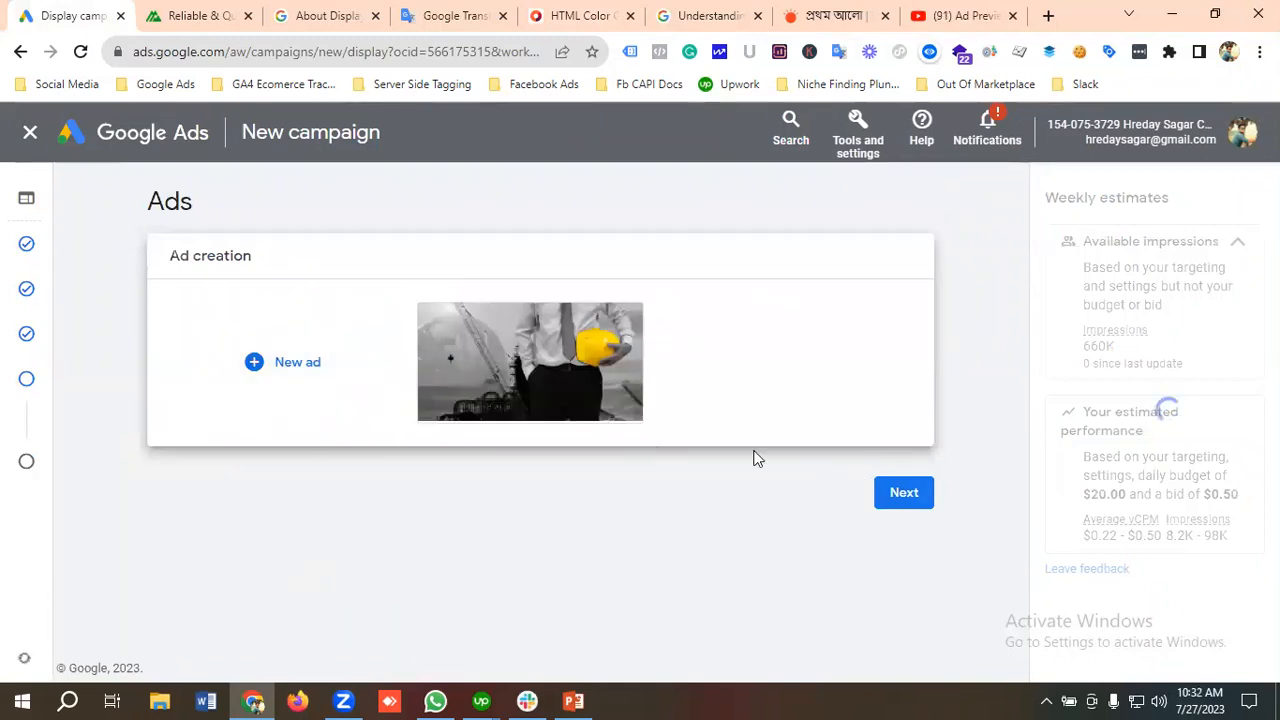
{"action": "left_click", "coordinate": [894, 476]}
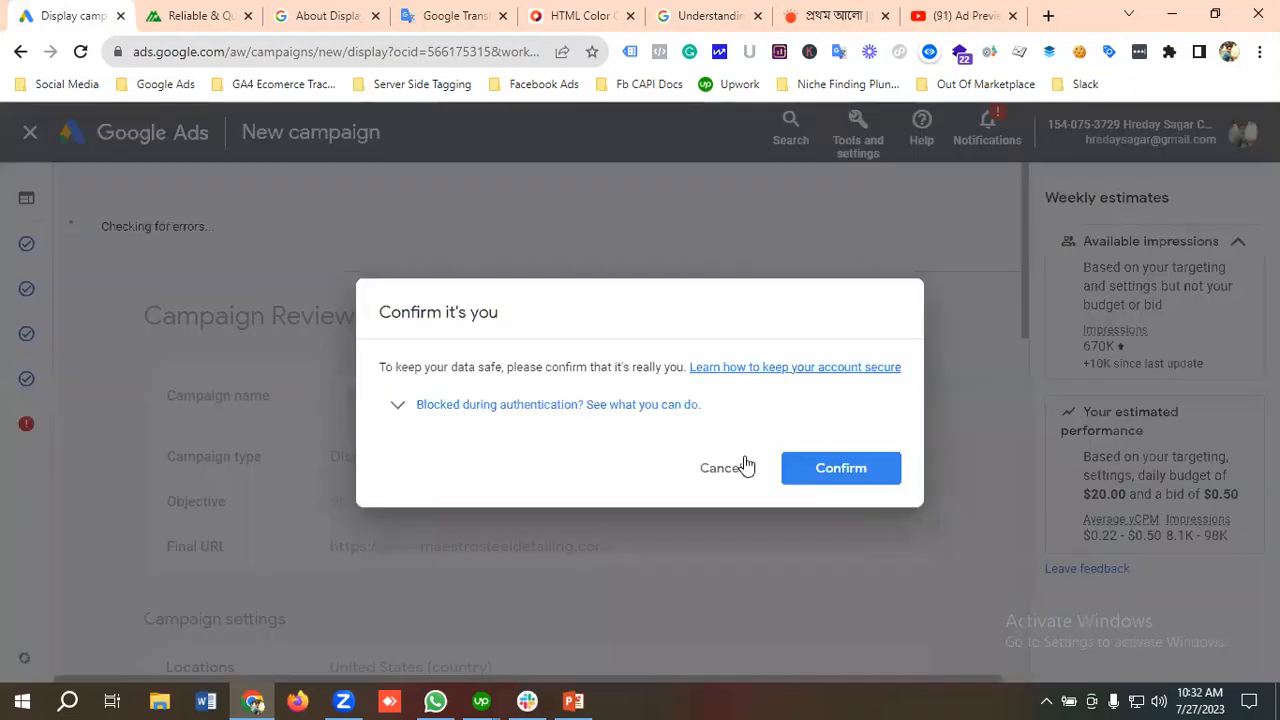
Step: Dismiss the identity confirmation and review the campaign summary, covering settings, budget and bidding, ad group targeting and ads
{"action": "left_click", "coordinate": [721, 468]}
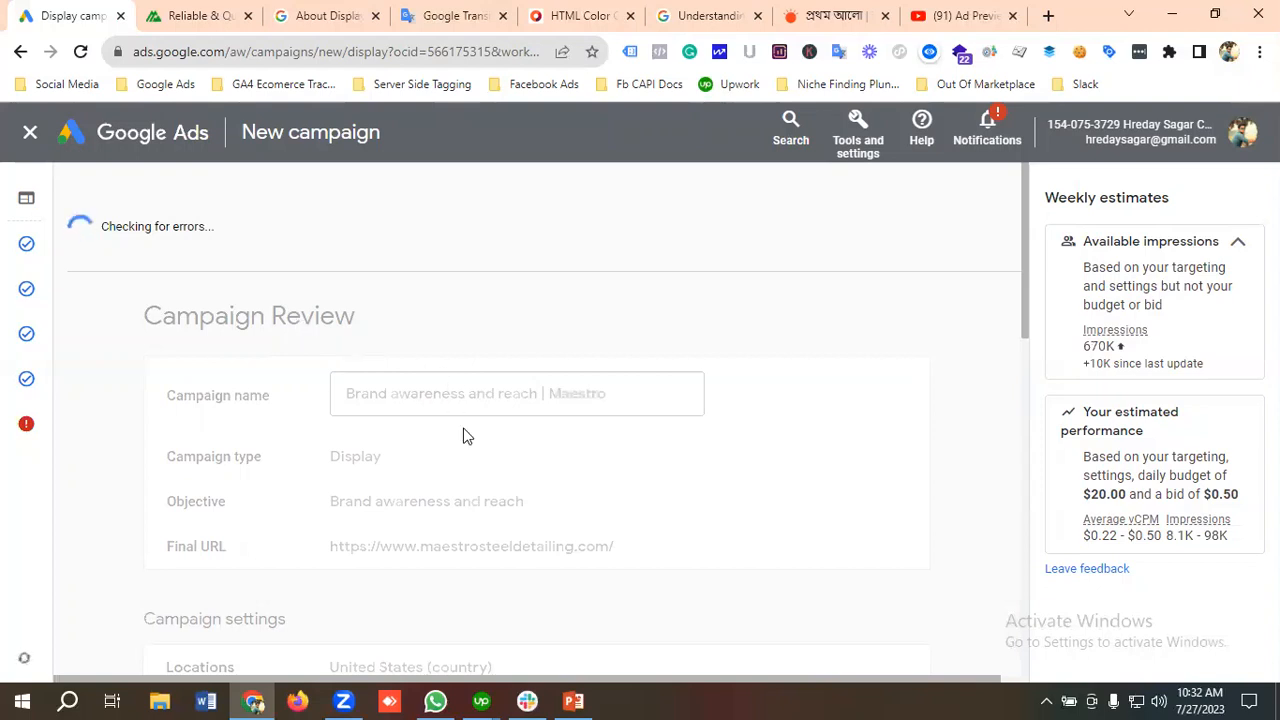
{"action": "scroll", "coordinate": [463, 436], "scroll_direction": "down", "scroll_amount": 5}
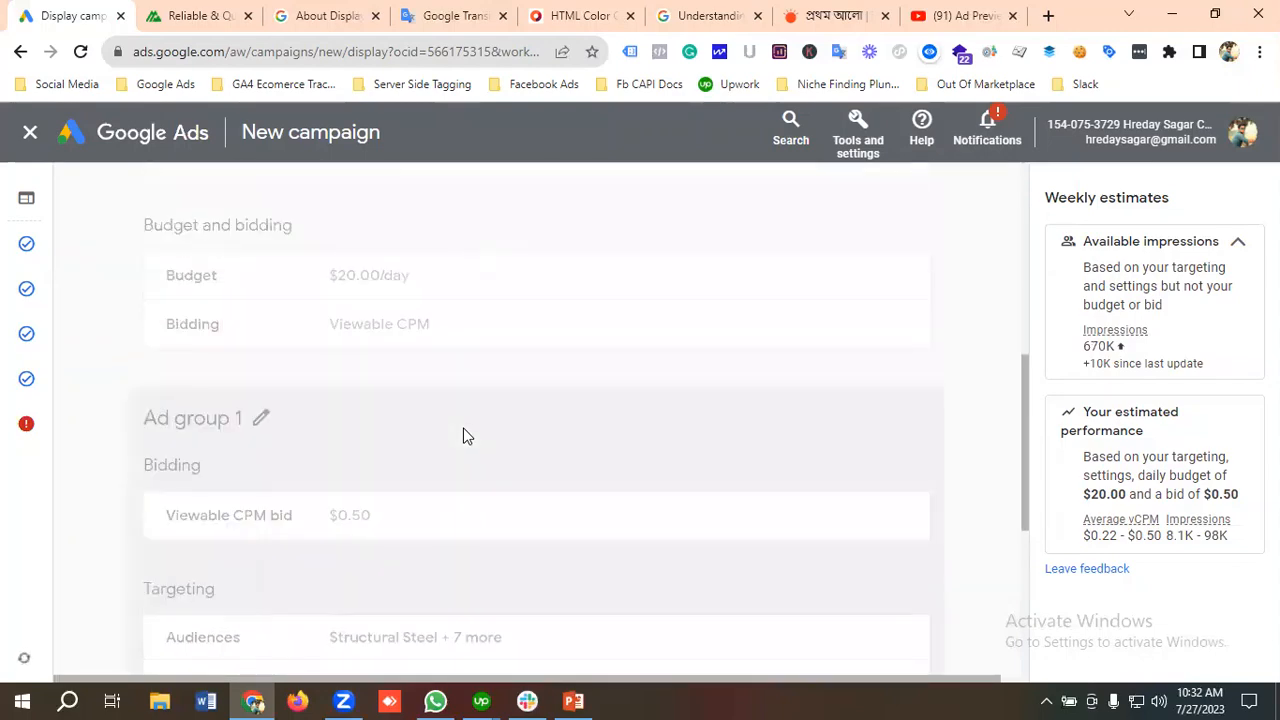
{"action": "scroll", "coordinate": [463, 436], "scroll_direction": "down", "scroll_amount": 4}
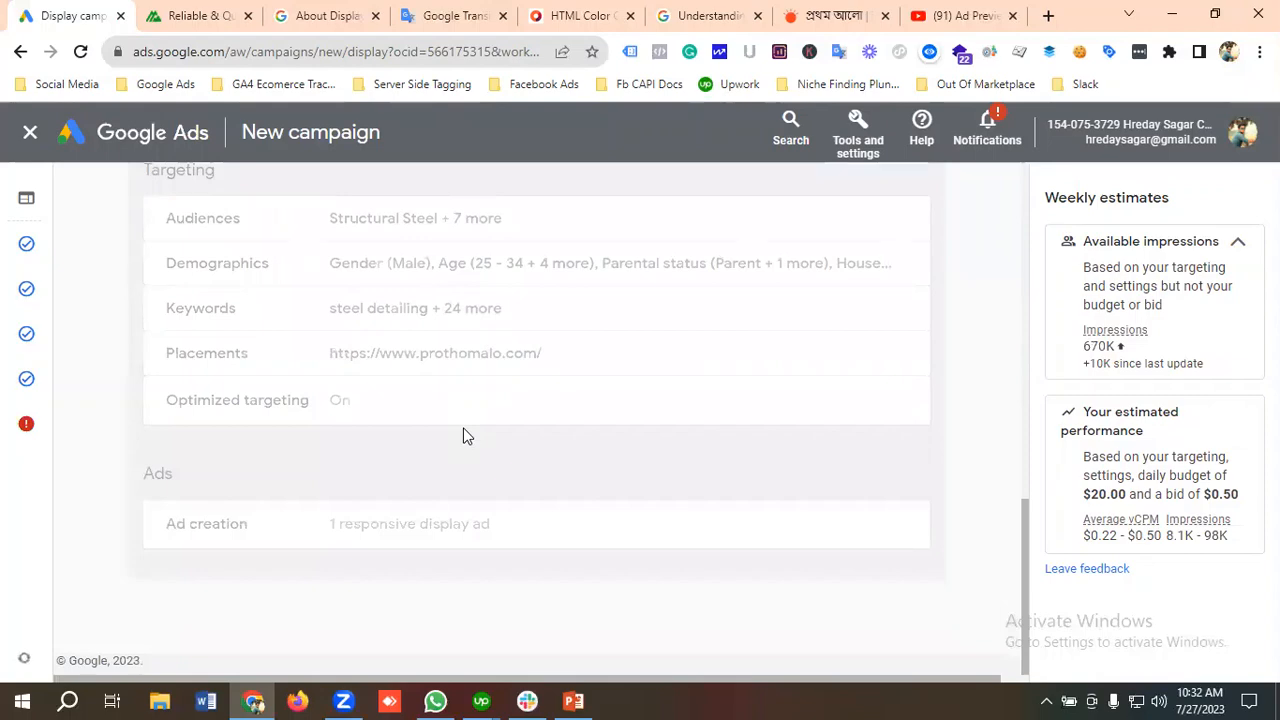
{"action": "scroll", "coordinate": [463, 436], "scroll_direction": "up", "scroll_amount": 9}
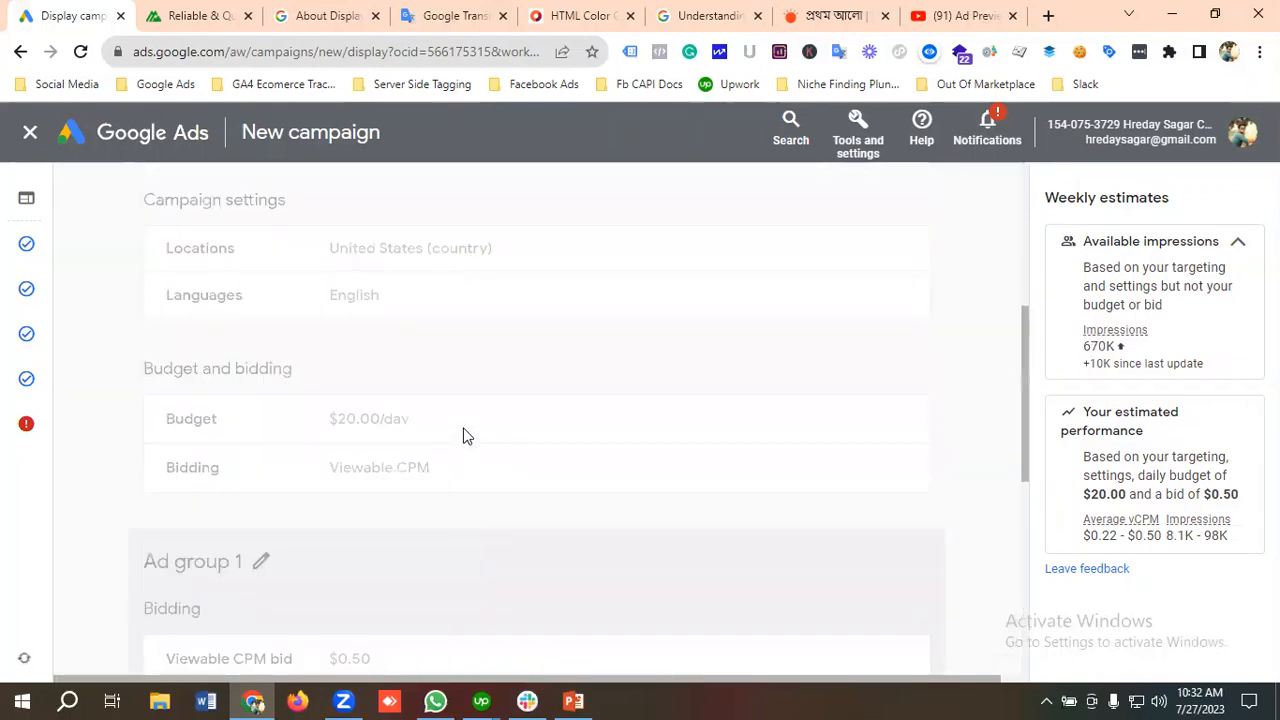